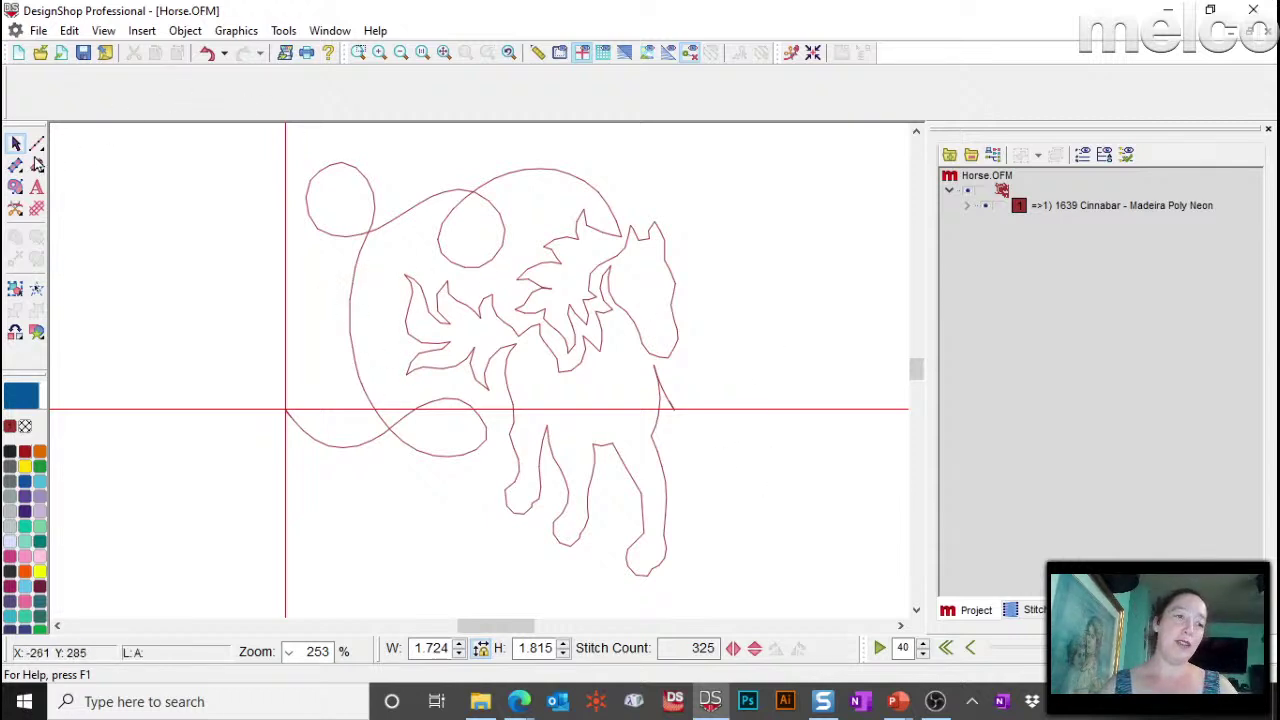
Step: Hide the red origin crosshair lines in the Horse.OFM workspace and toggle the grid on and back off
click(584, 55)
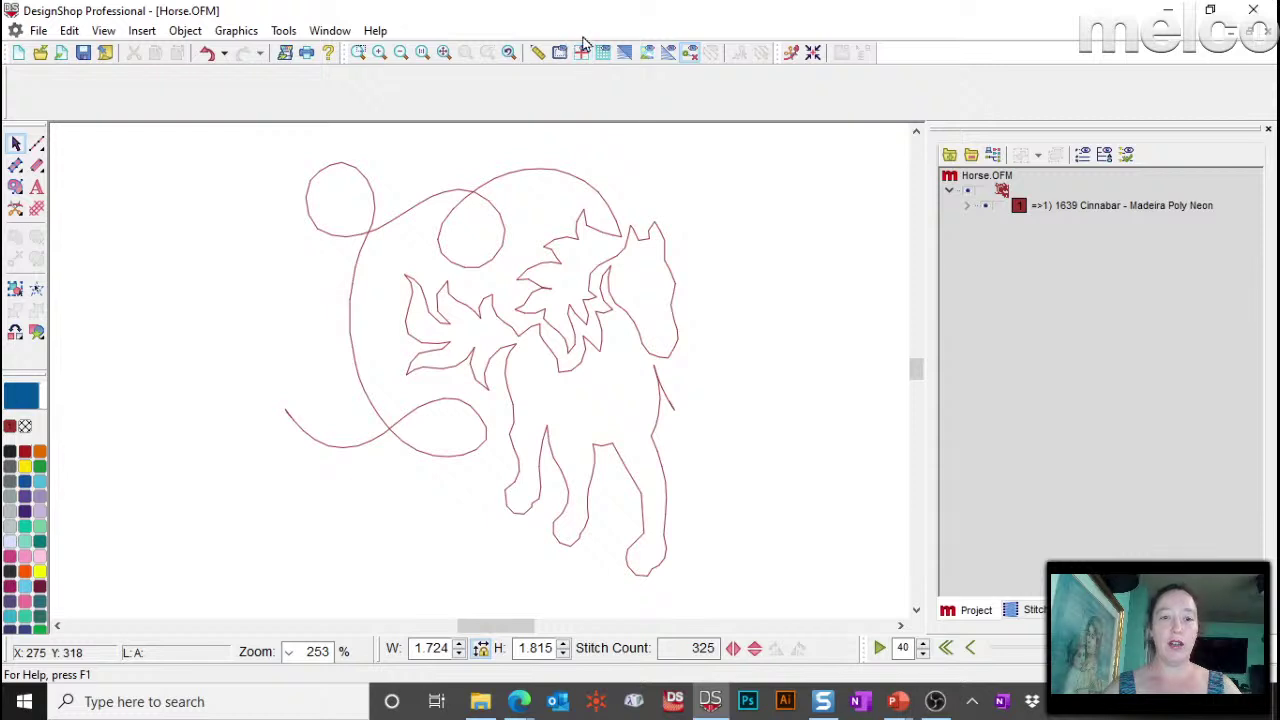
click(603, 53)
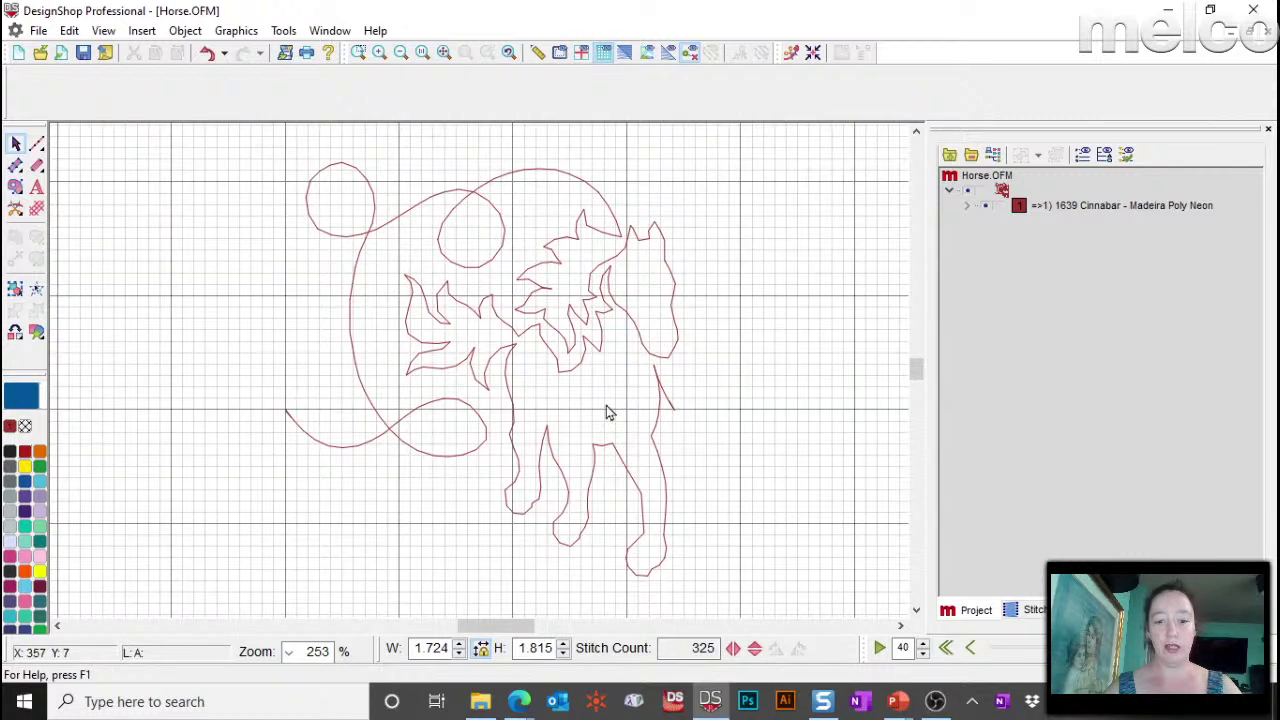
click(602, 55)
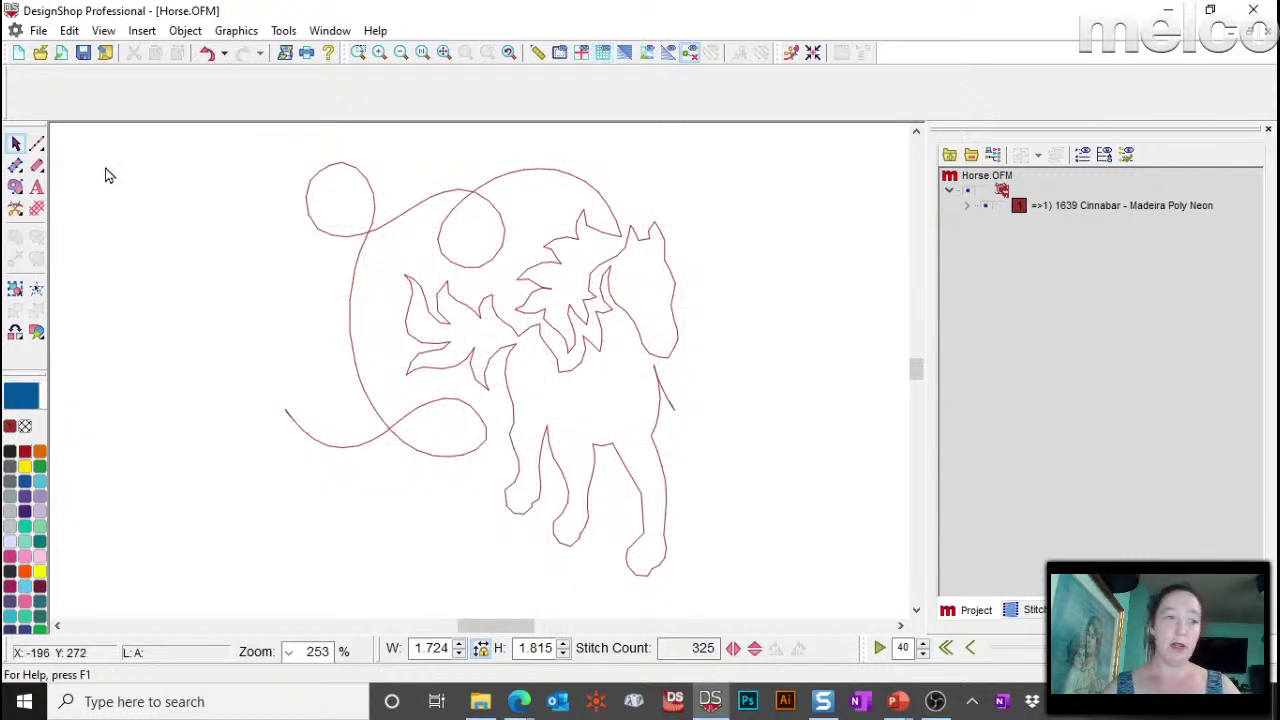
click(38, 146)
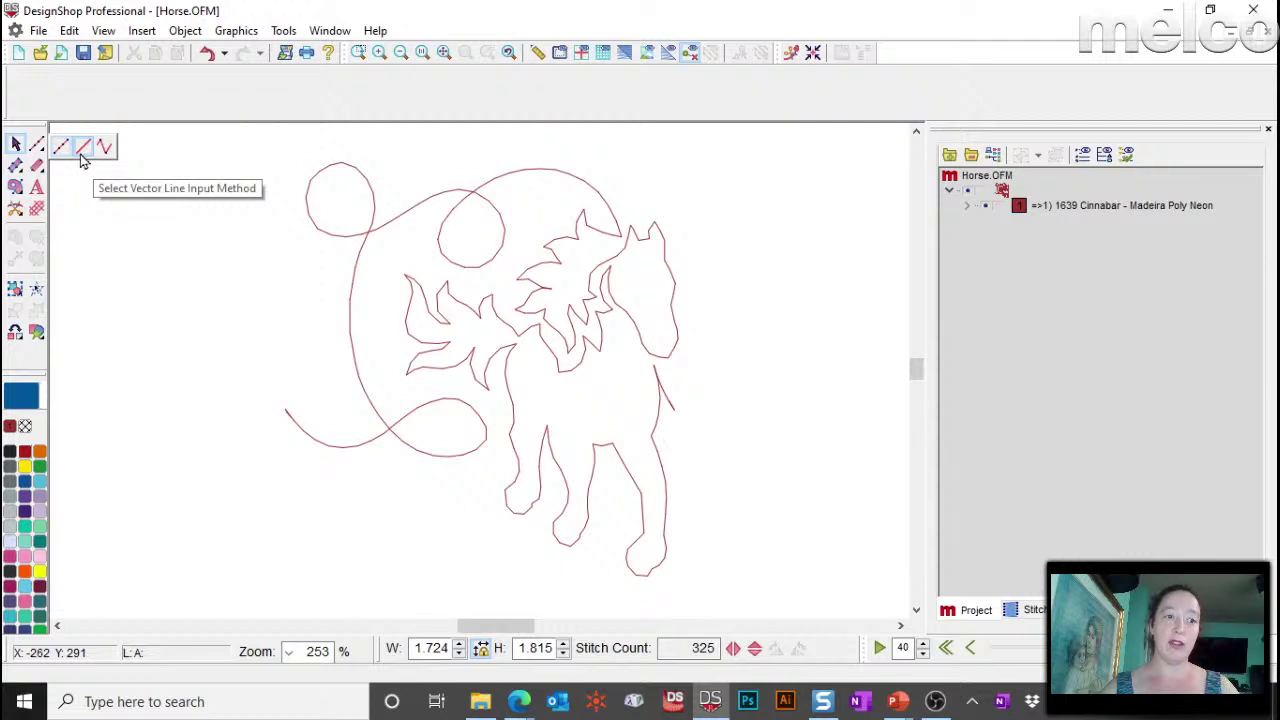
click(82, 152)
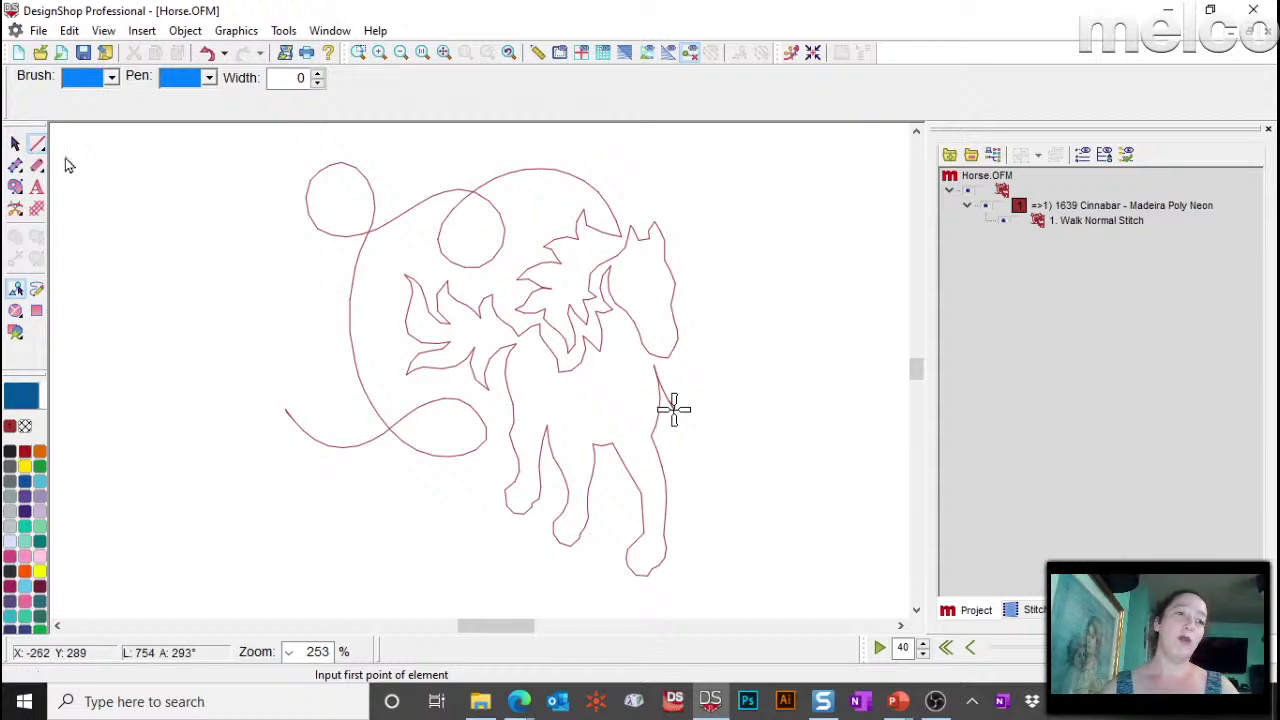
scroll(157, 240, up, 3)
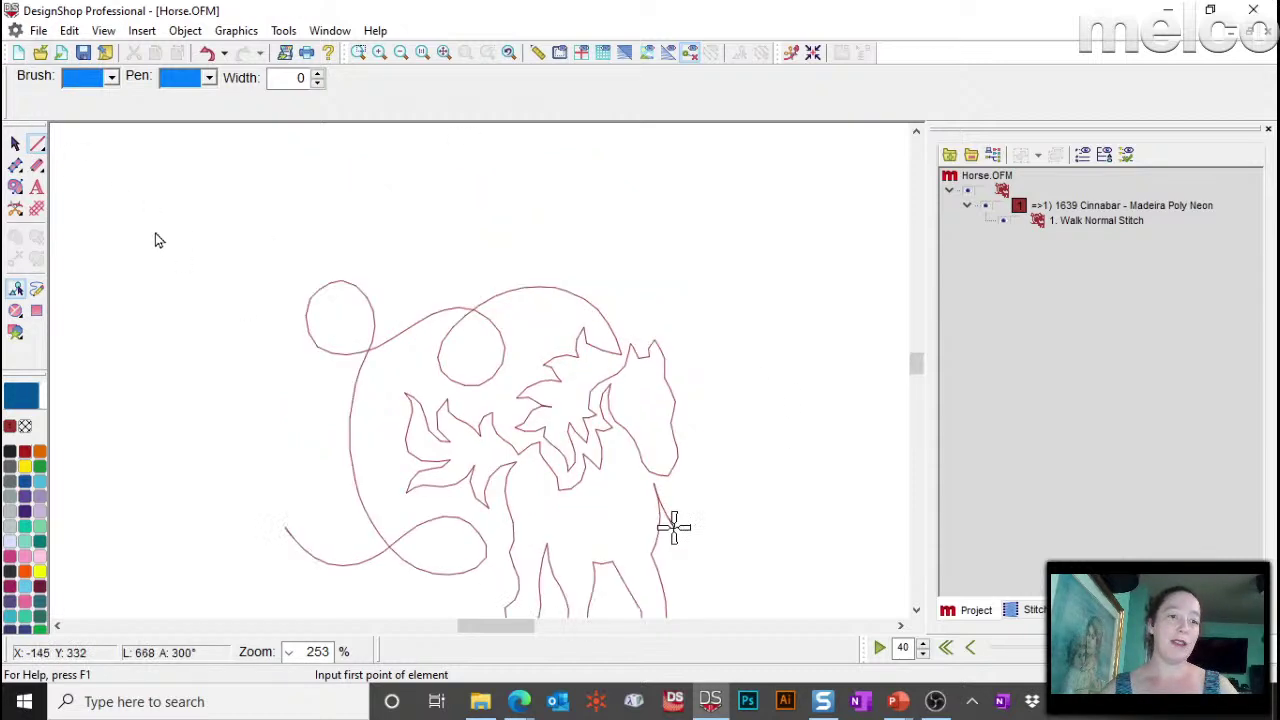
click(37, 146)
click(60, 150)
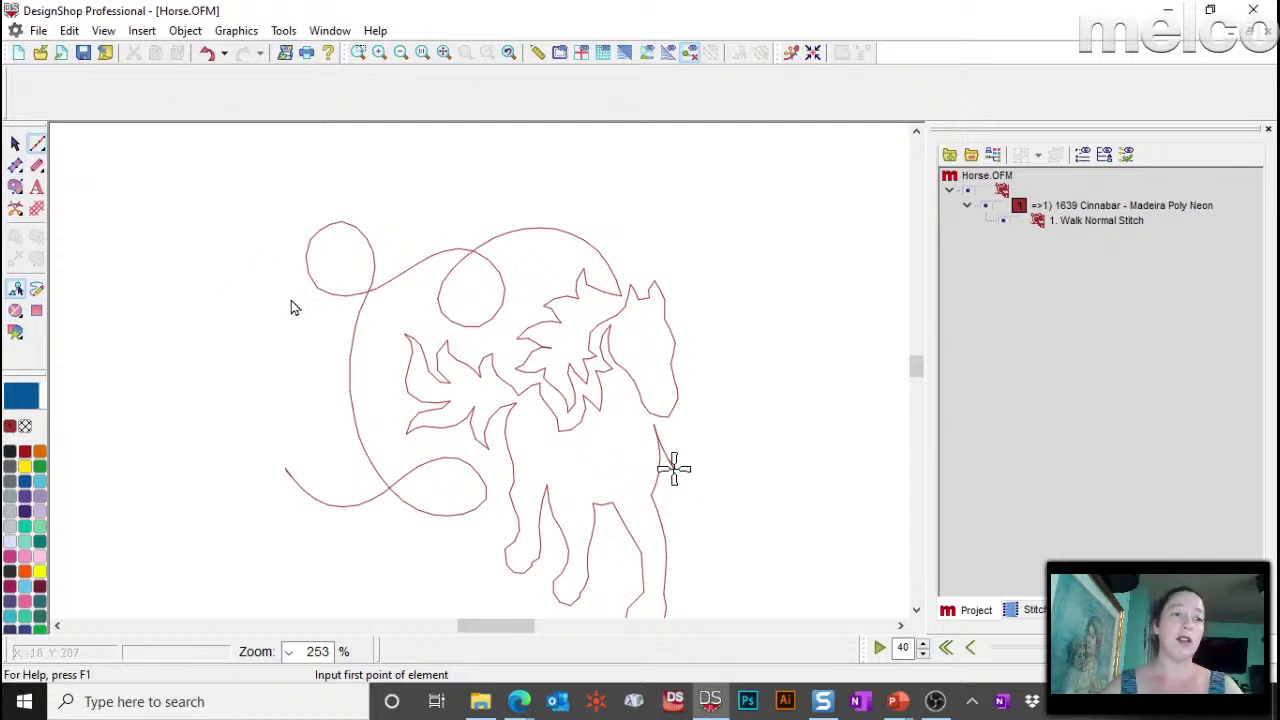
scroll(352, 358, up, 3)
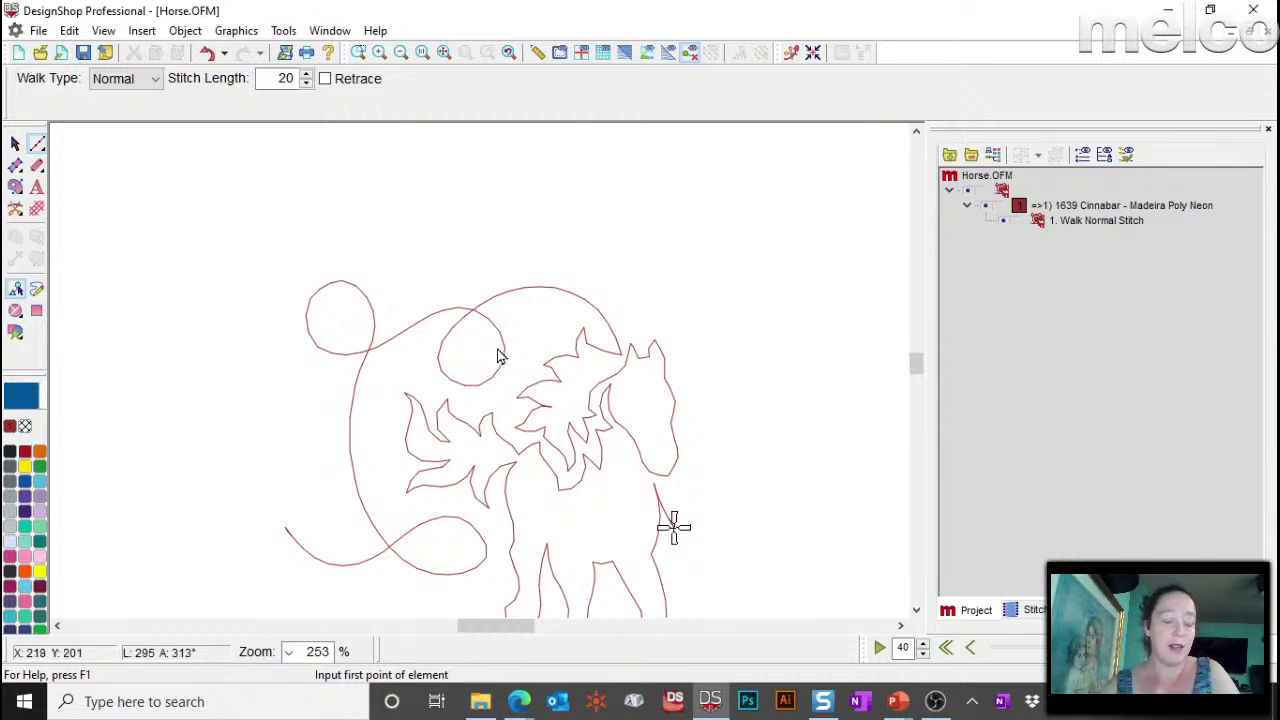
scroll(486, 357, down, 2)
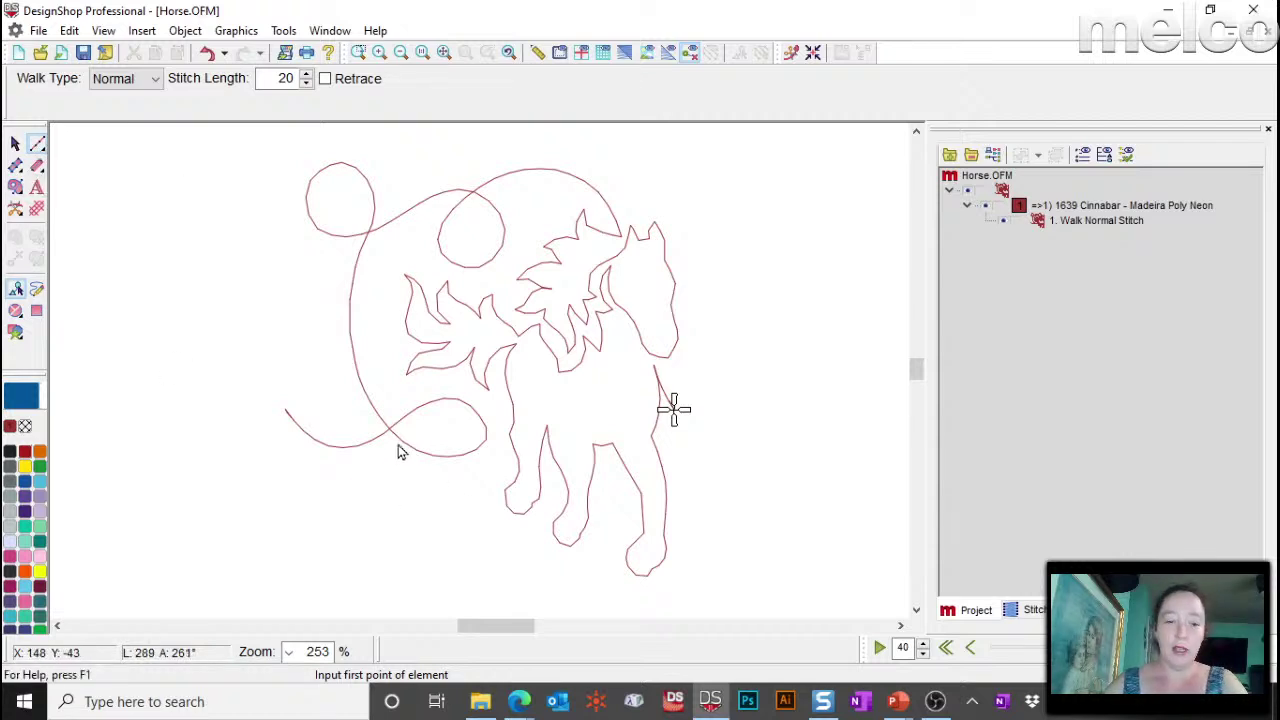
click(285, 410)
click(325, 441)
click(402, 414)
click(455, 401)
click(466, 456)
click(392, 398)
key(BackSpace)
key(BackSpace)
key(BackSpace)
key(BackSpace)
key(BackSpace)
key(BackSpace)
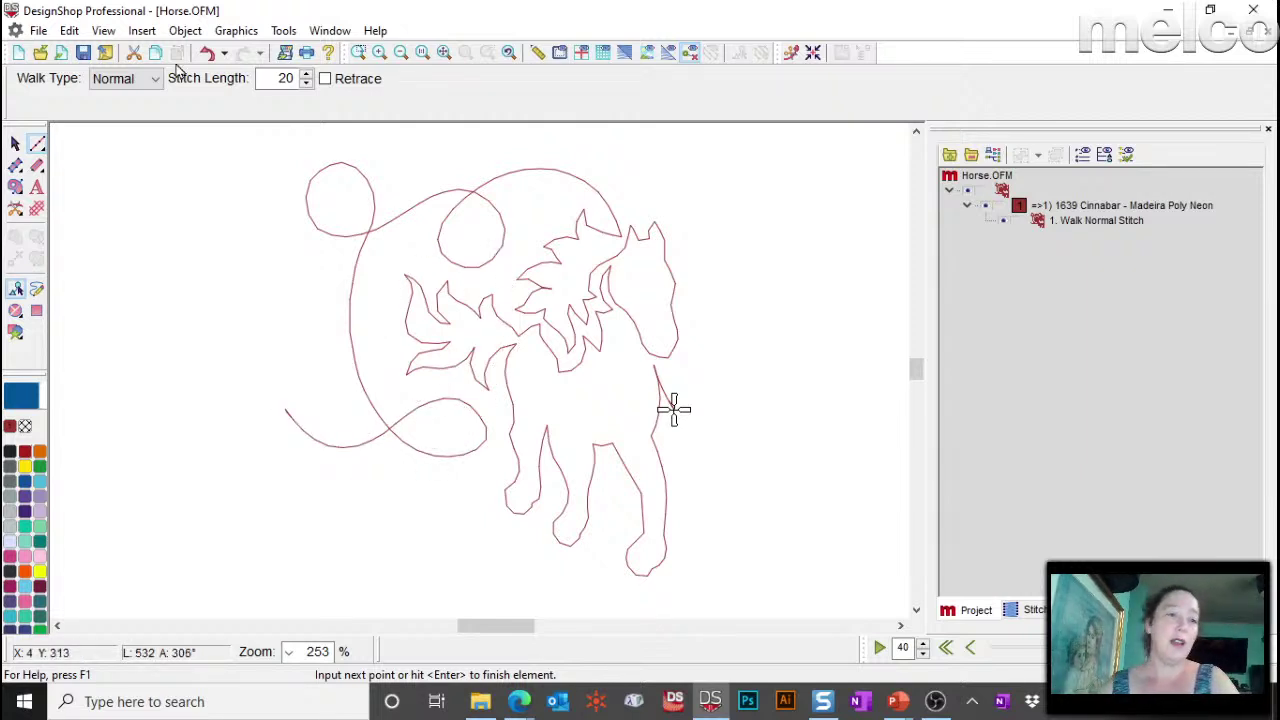
Step: Open sunflower.OFM and examine the points and the start and end of its stitch line
click(40, 53)
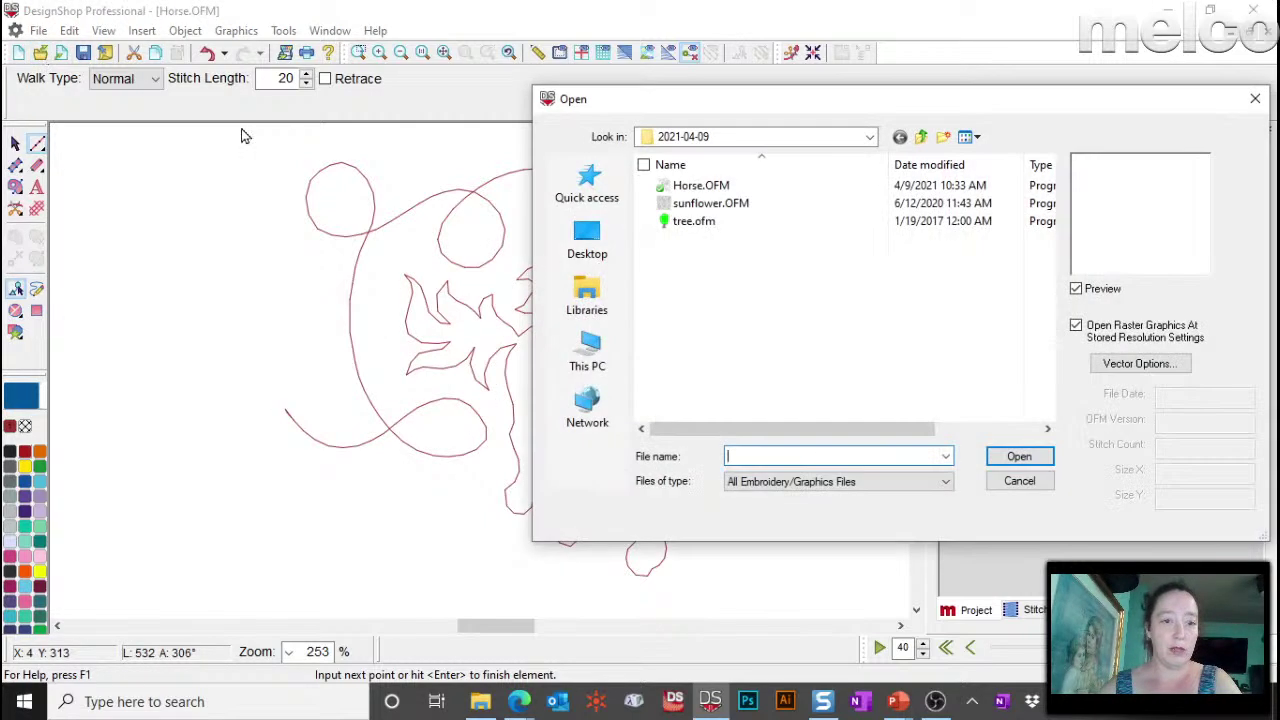
click(695, 205)
key(Escape)
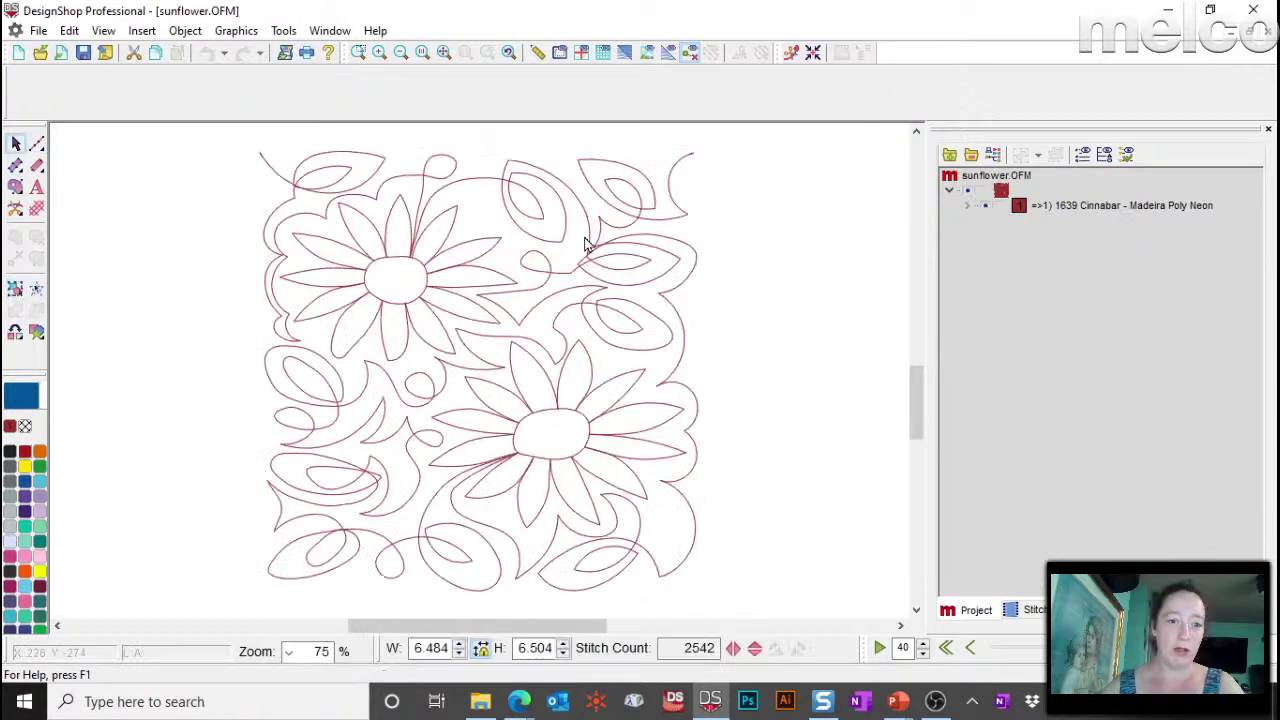
click(694, 234)
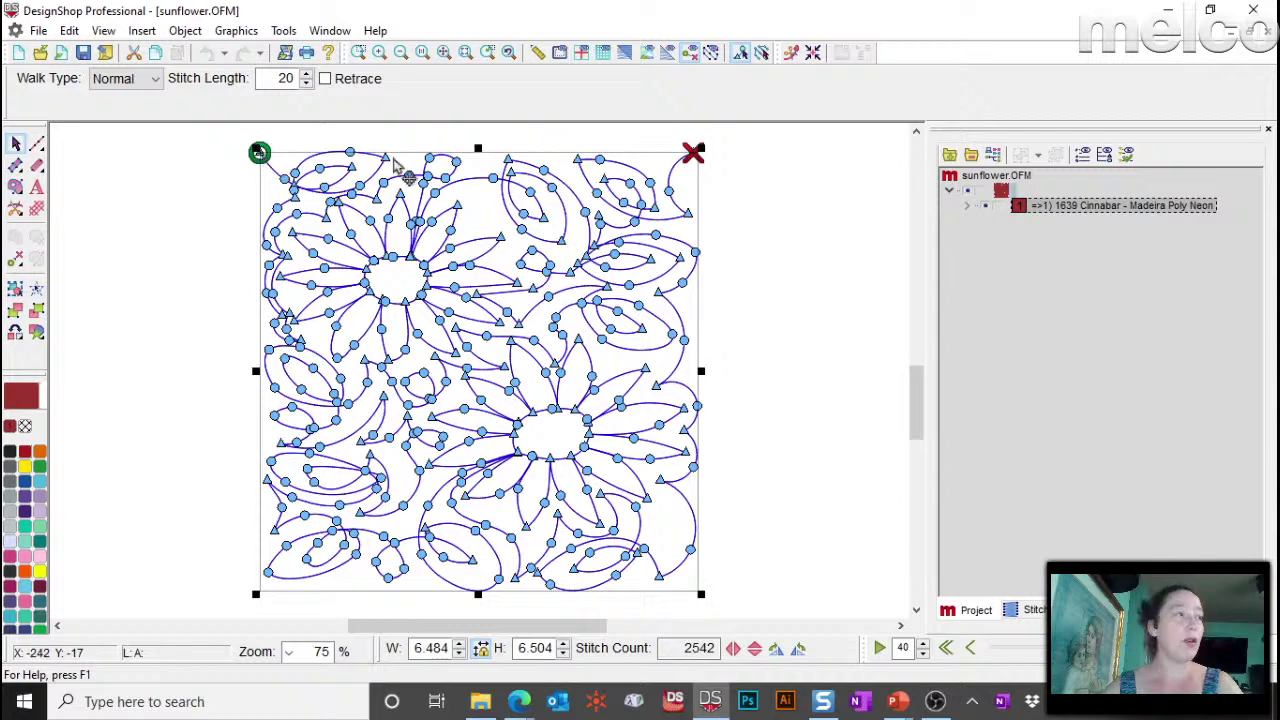
click(851, 331)
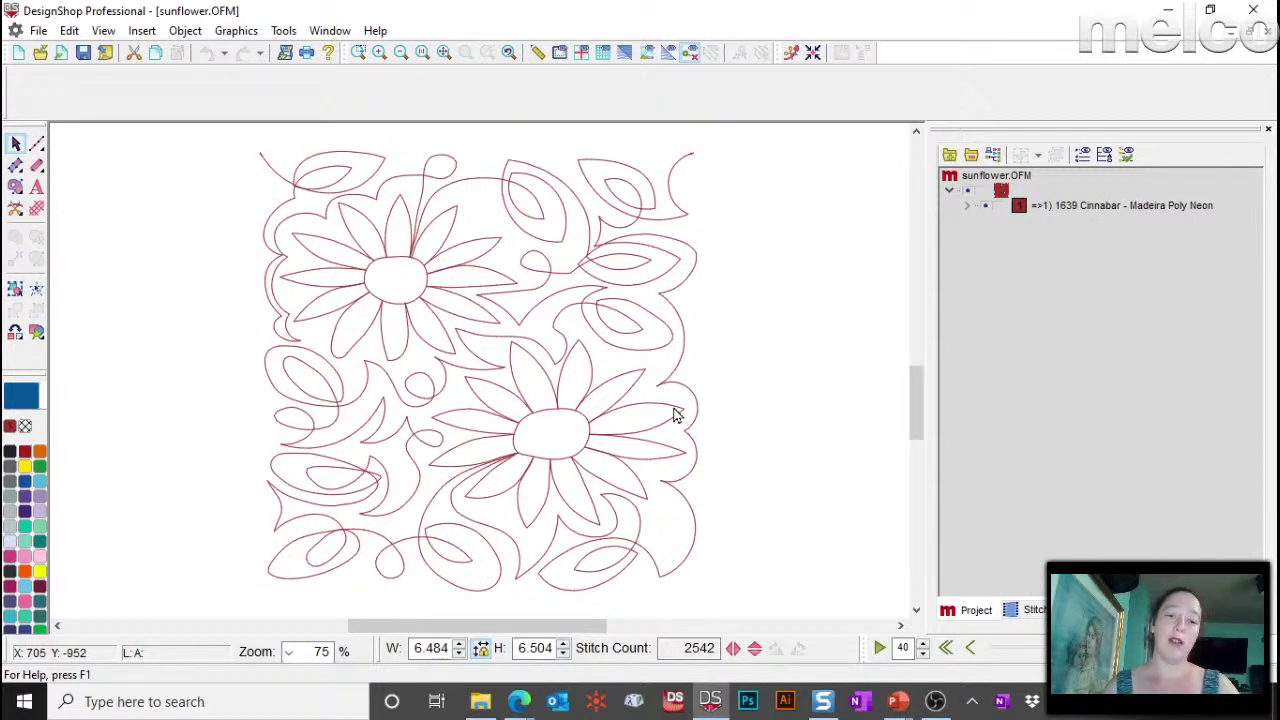
Step: Create a new project and draw a straight horizontal vector line about 5.8 inches long as a baseline
click(18, 55)
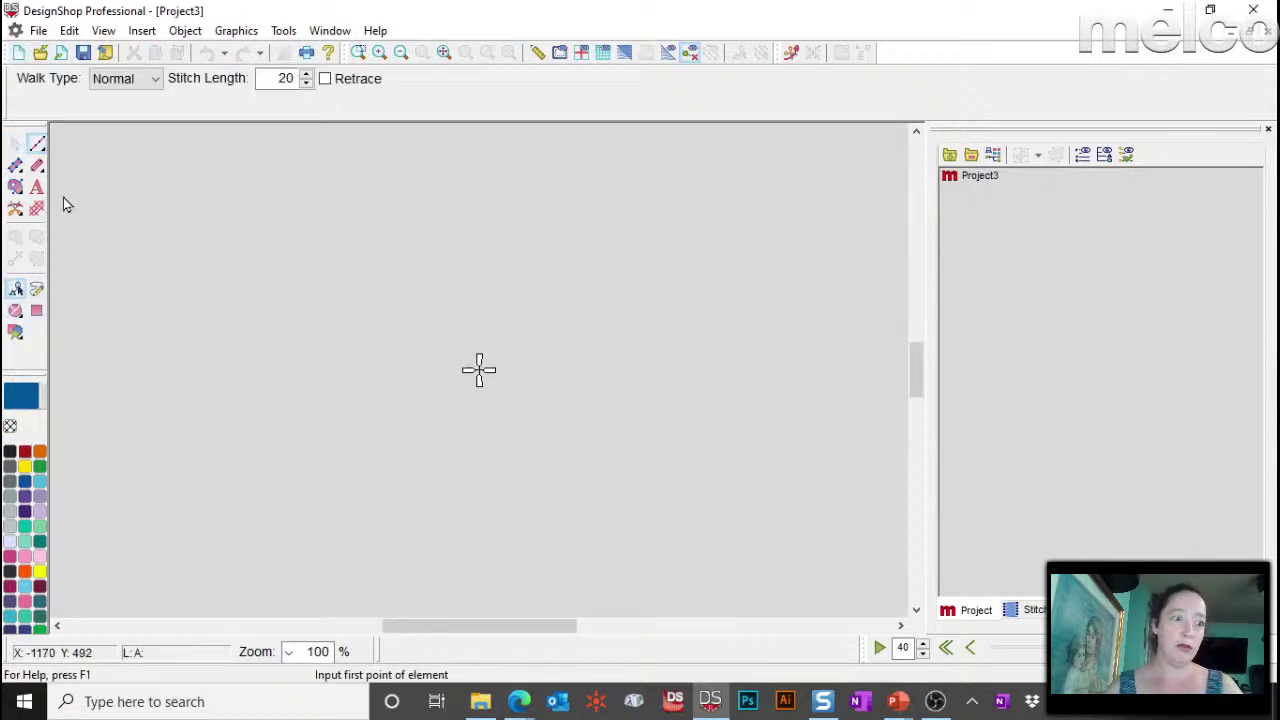
click(15, 166)
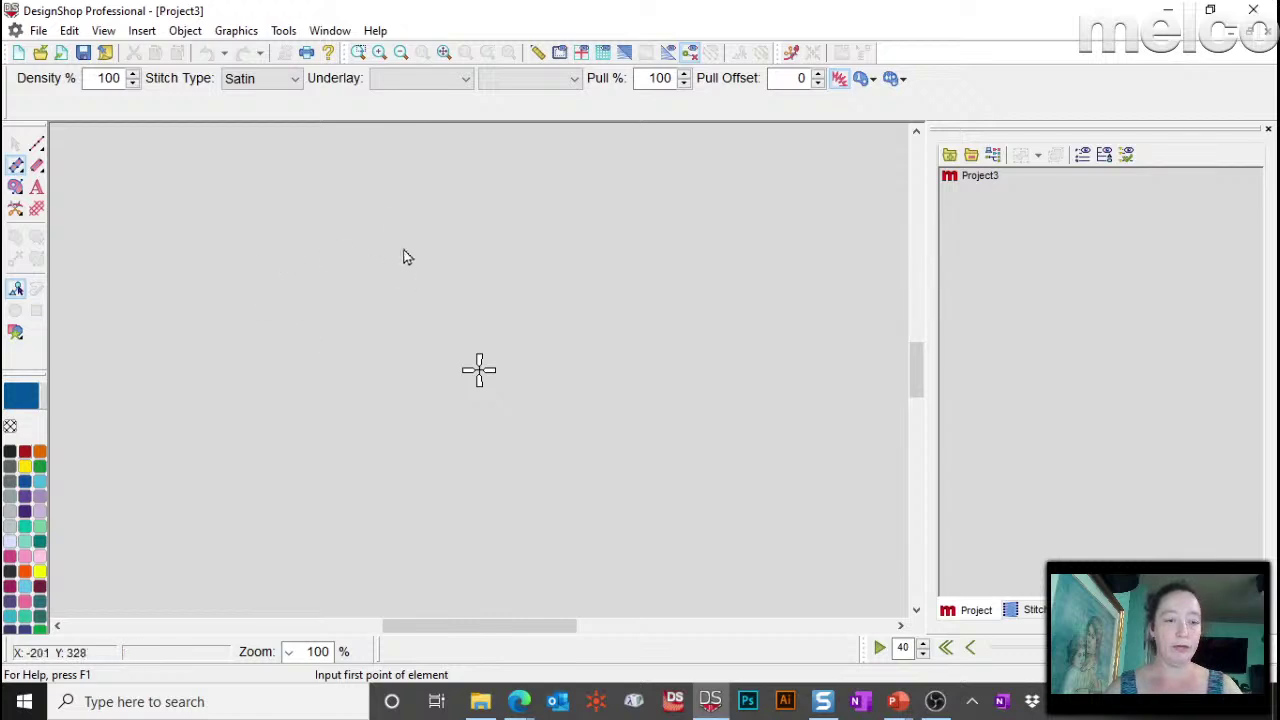
mouse_move(40, 145)
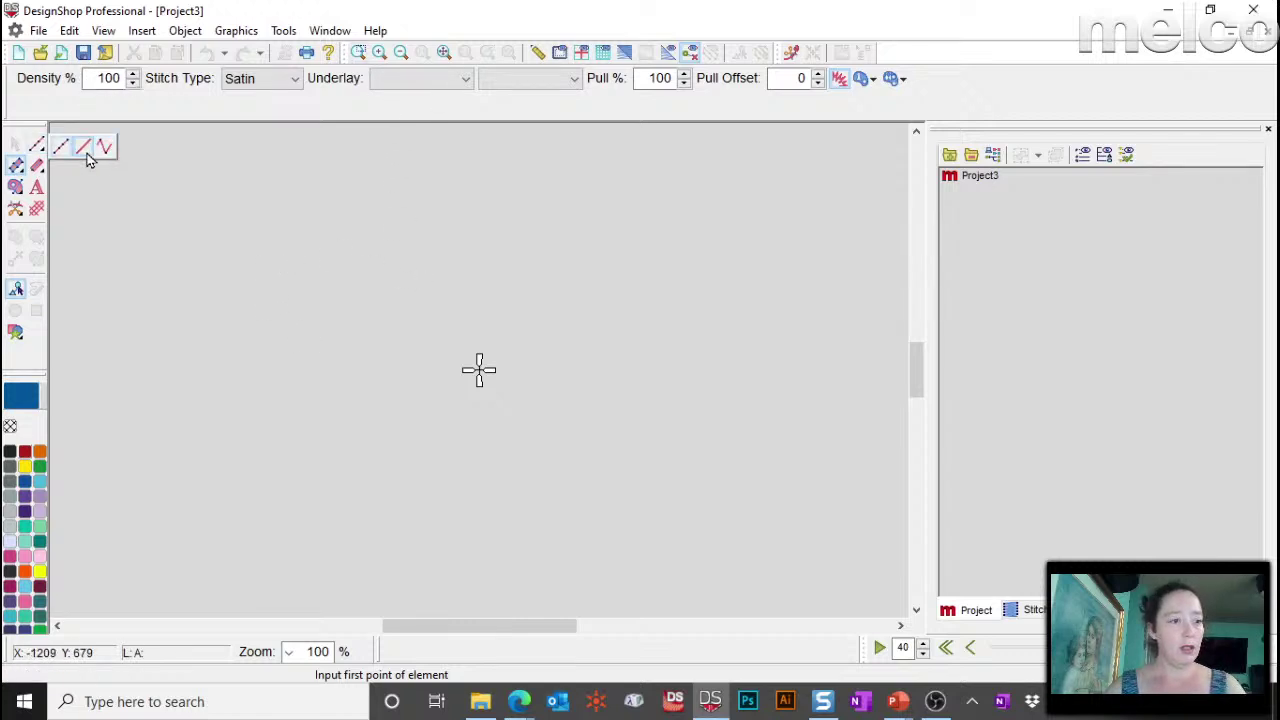
click(84, 148)
click(231, 299)
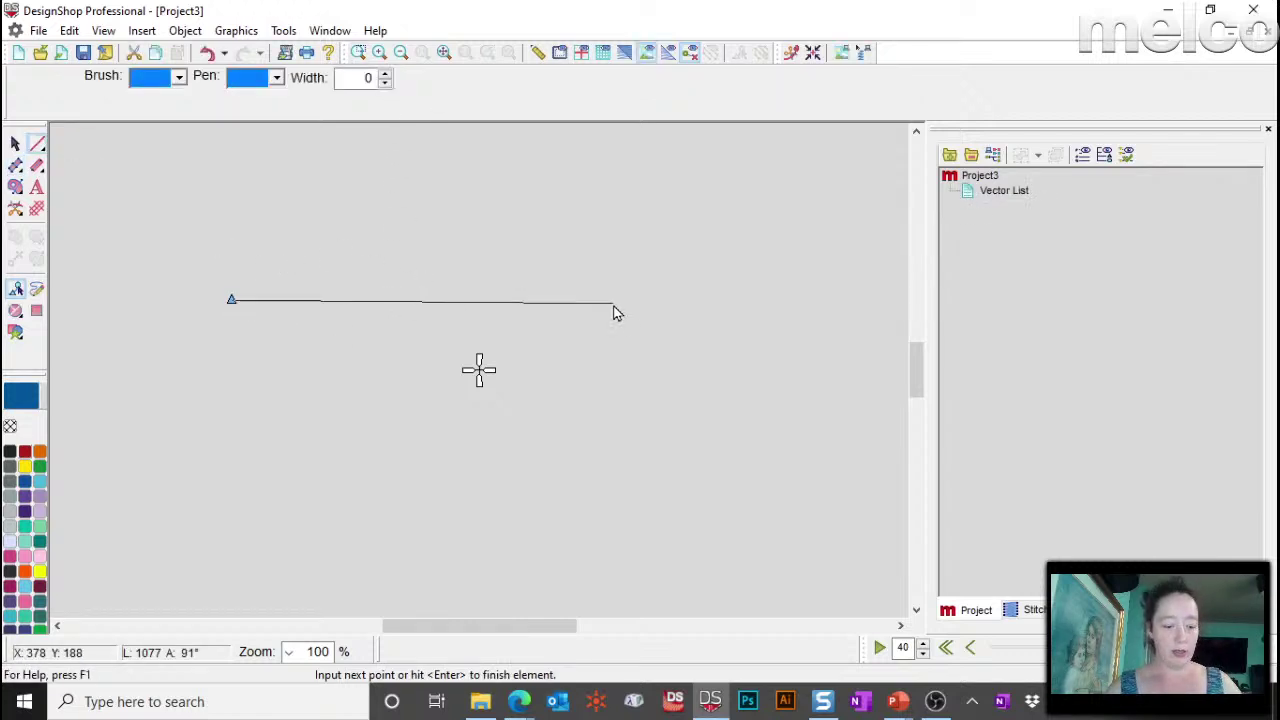
click(755, 300)
key(Return)
key(Escape)
Step: Begin a Normal walk stitch near the baseline's left end and curve it into an oval loop above the line
click(358, 52)
drag(182, 164, 609, 412)
click(36, 144)
click(64, 148)
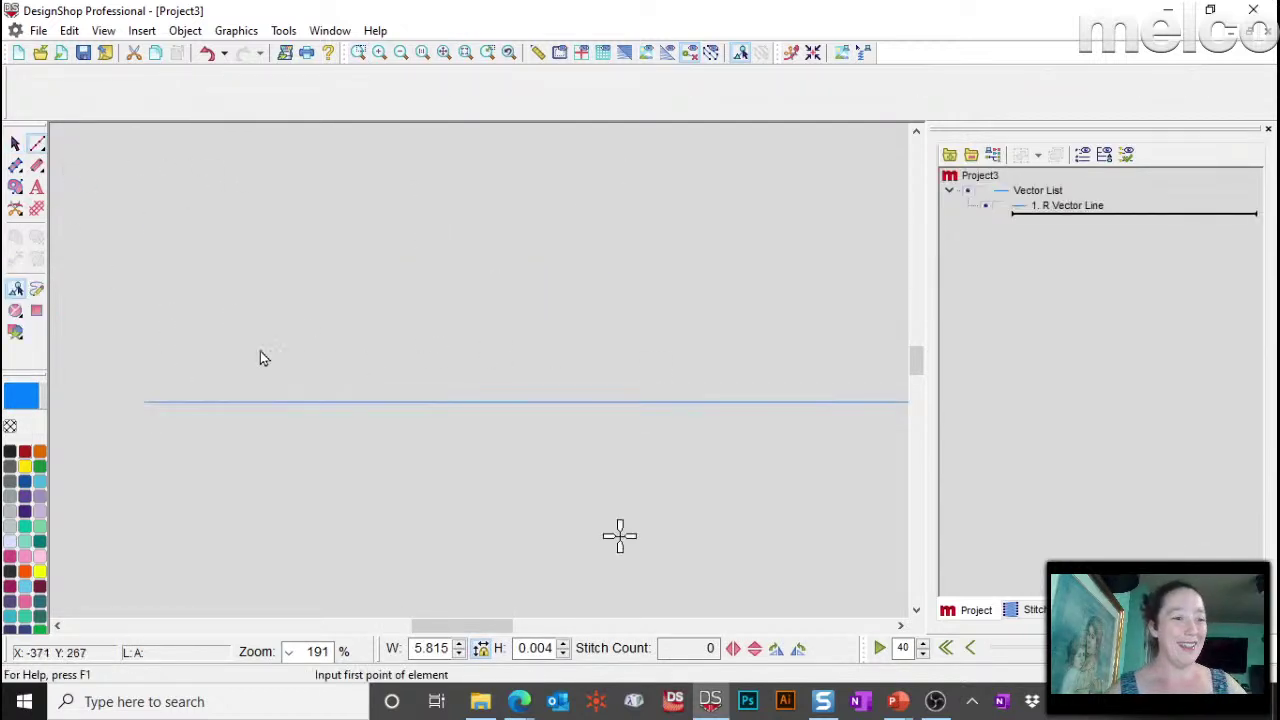
click(180, 403)
right_click(269, 381)
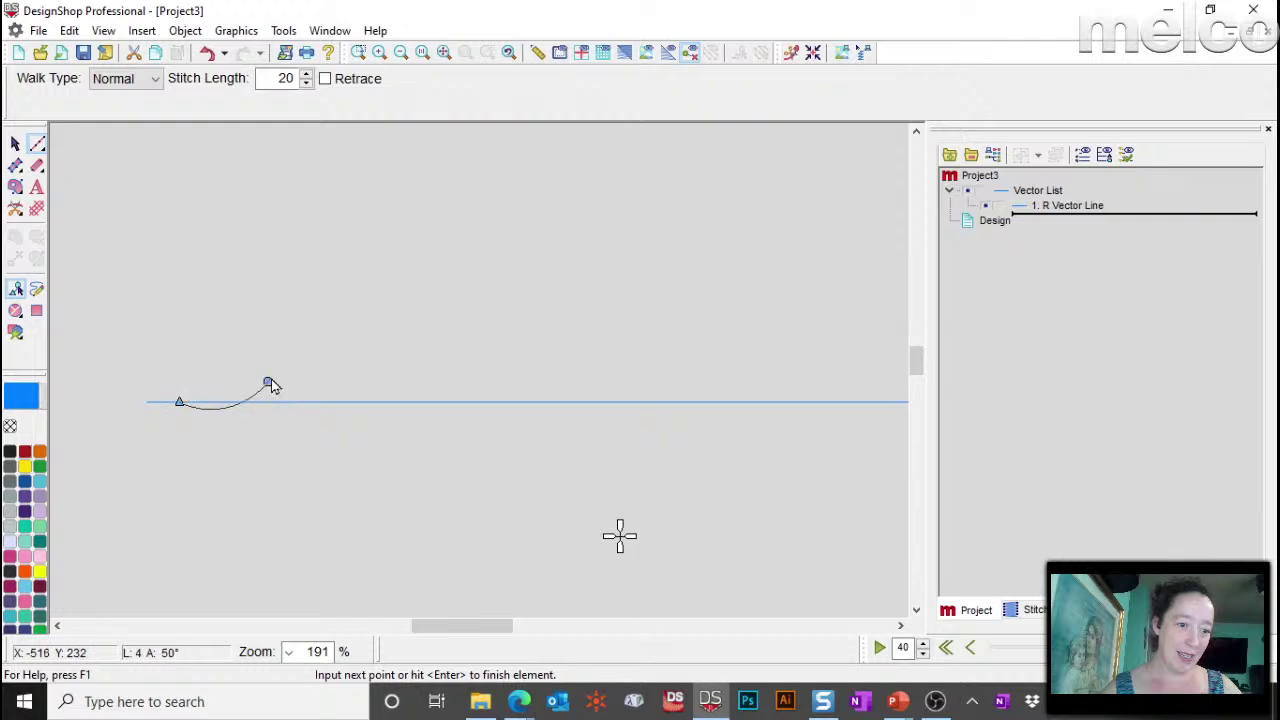
right_click(293, 245)
right_click(225, 214)
right_click(190, 323)
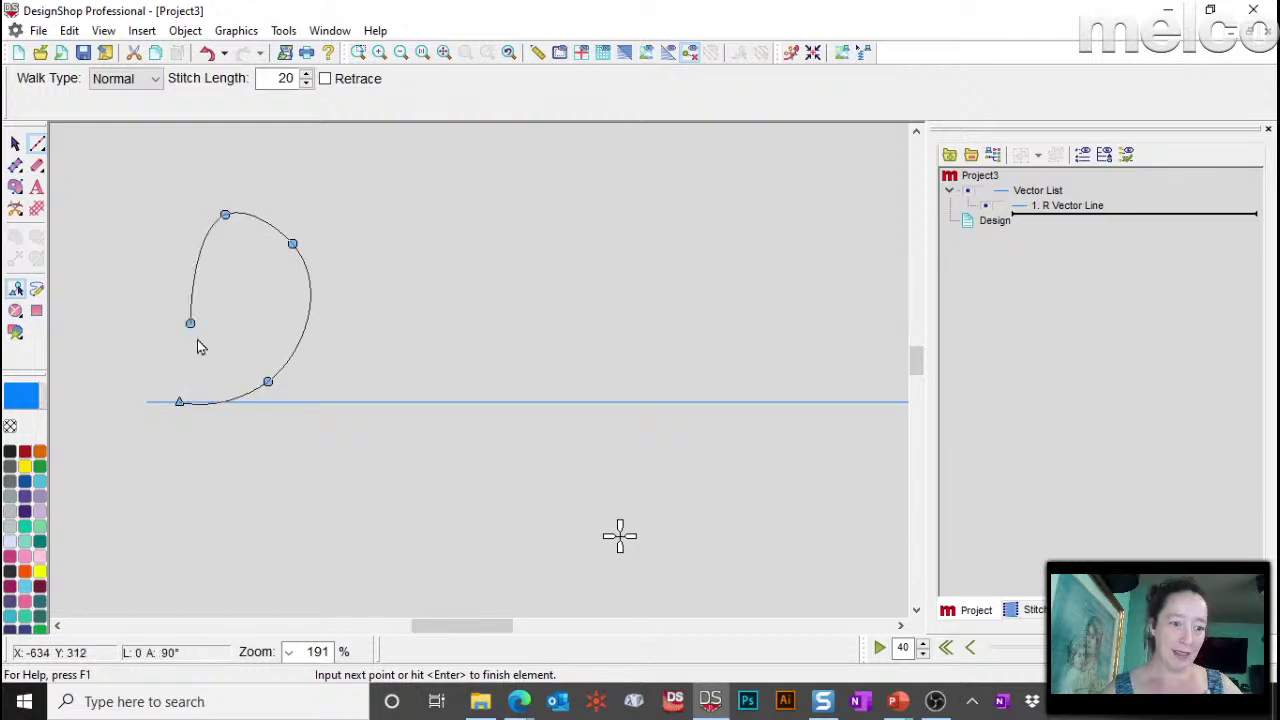
Step: Continue the walk stitch into a second loop below the baseline and finish it on the line, about 1.06 by 2.02 inches overall
right_click(269, 403)
right_click(361, 505)
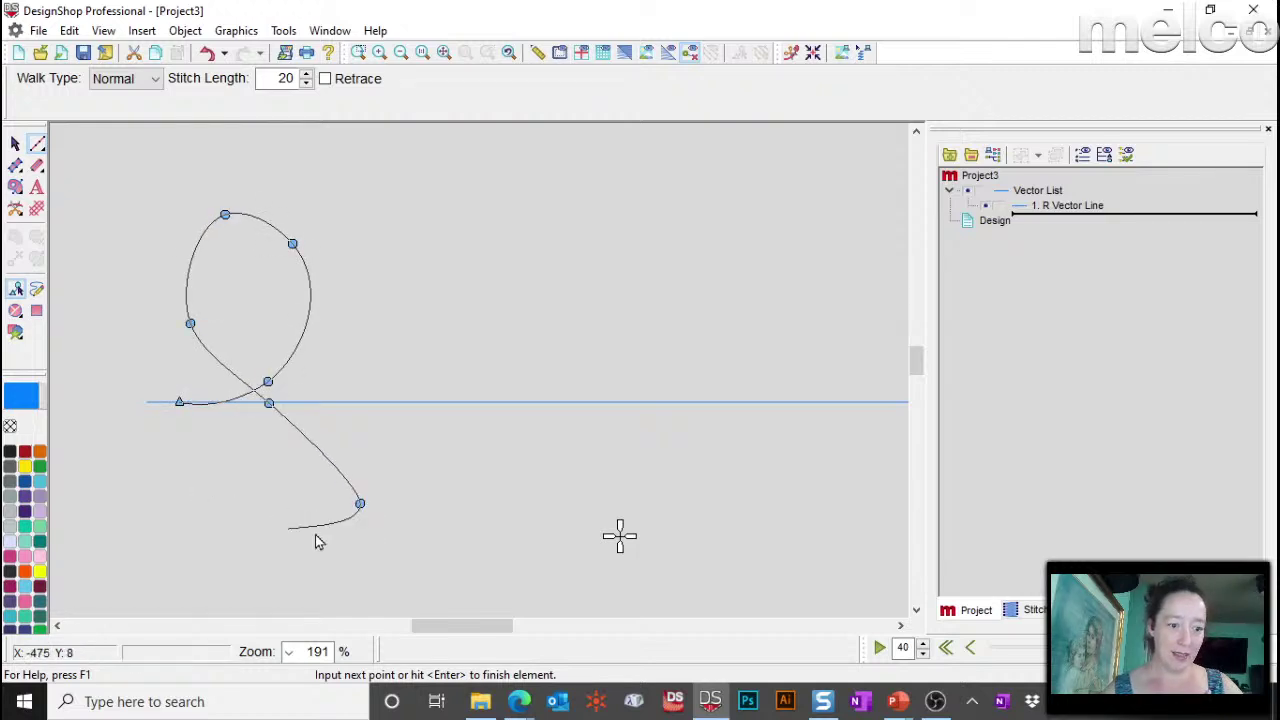
right_click(278, 560)
right_click(264, 448)
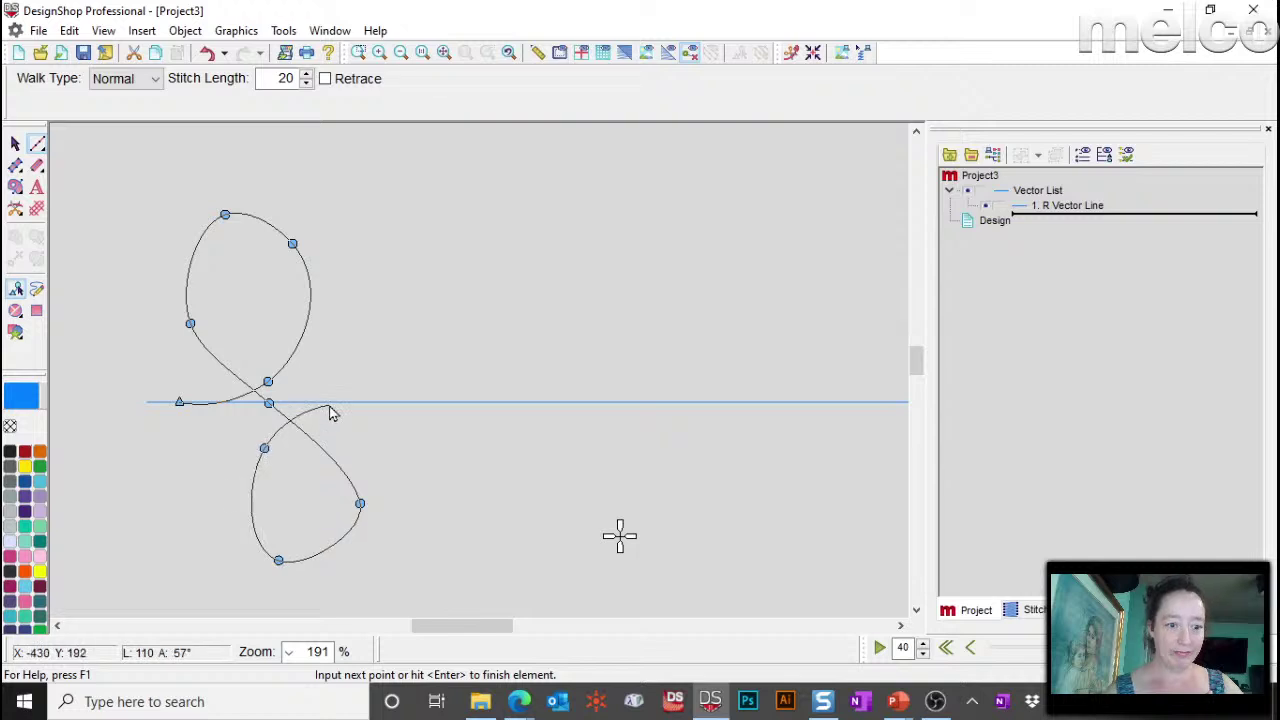
click(331, 401)
key(Return)
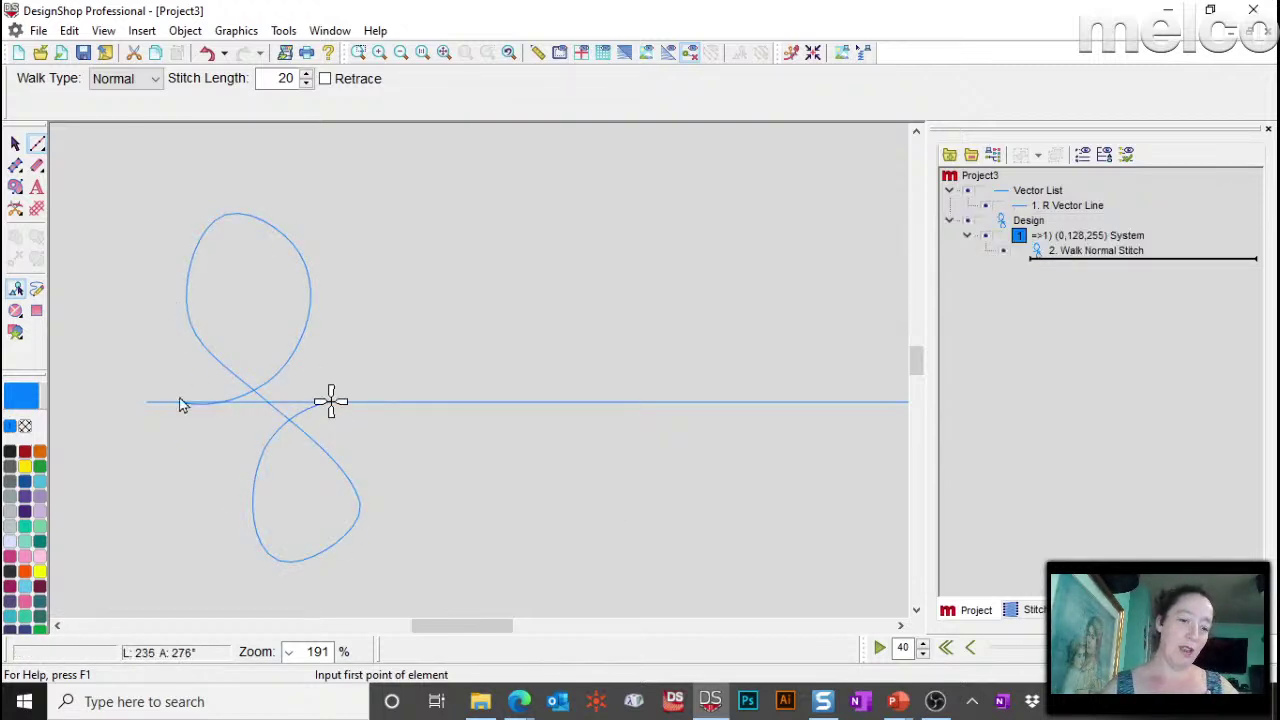
Step: Digitize a leaf-shaped Satin column rising to the right from the walk stitch's end point, about 0.65 by 0.49 inches
click(37, 170)
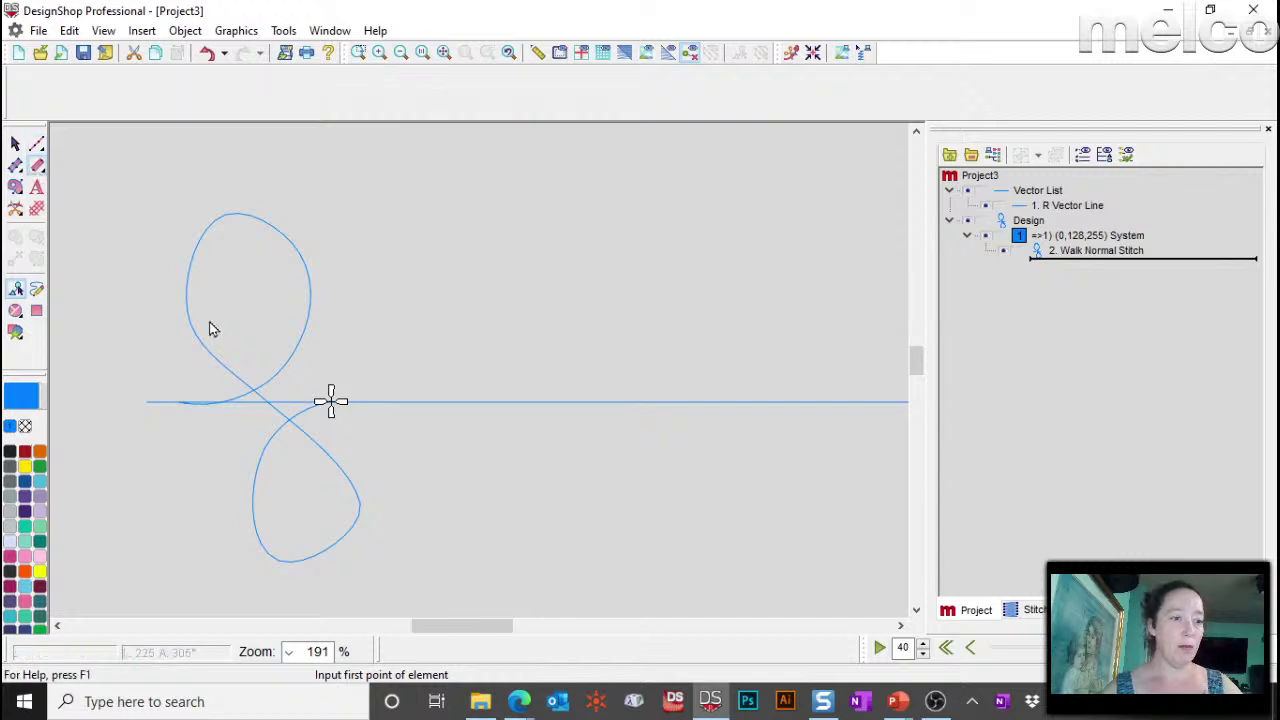
click(331, 402)
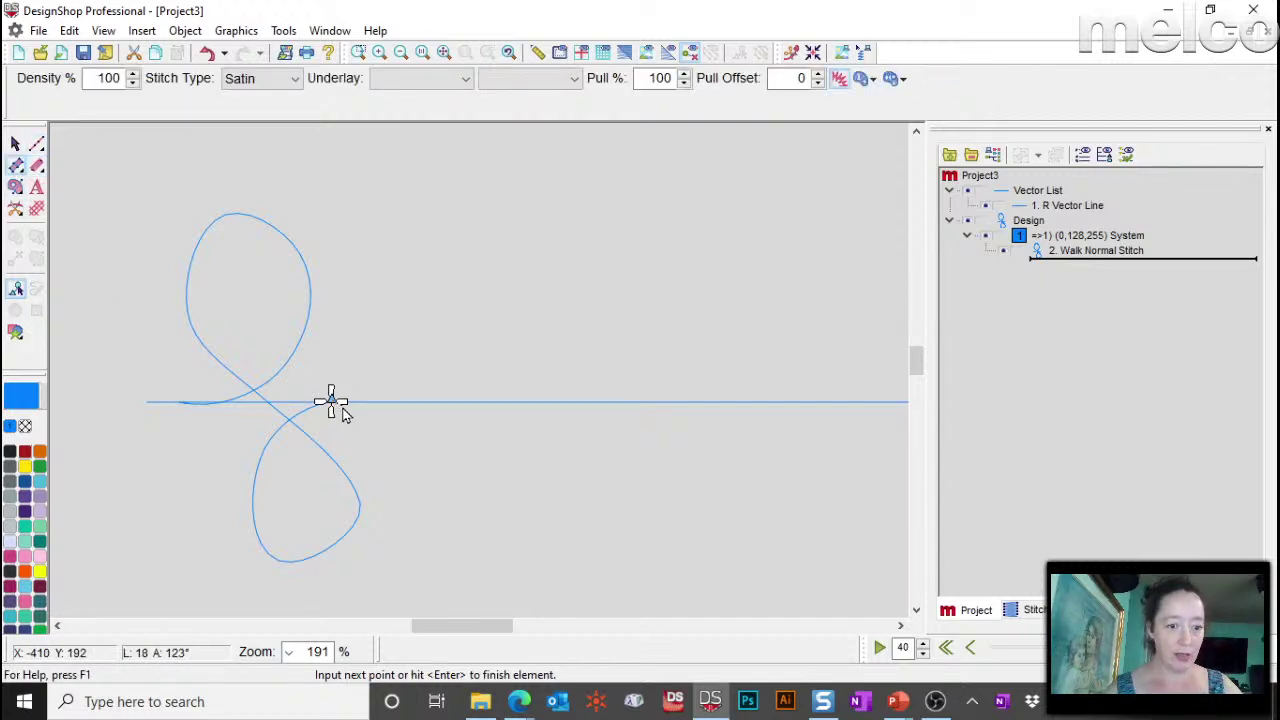
click(381, 381)
click(364, 363)
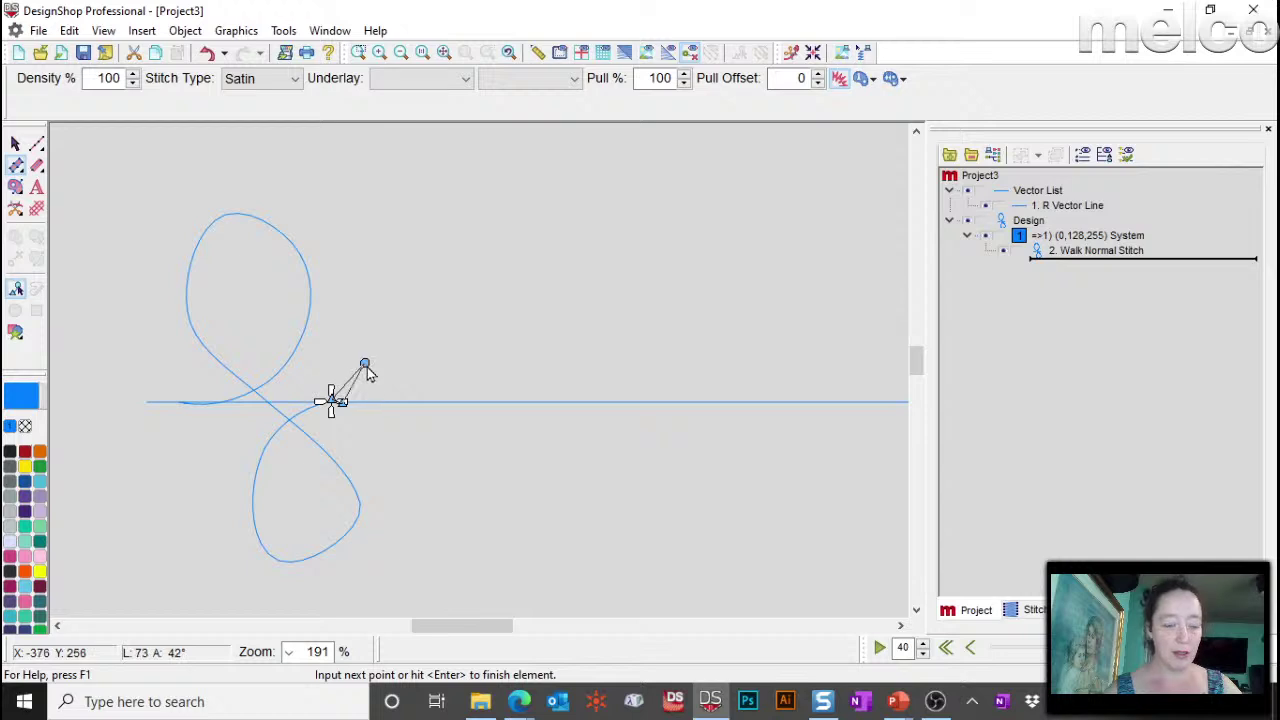
click(437, 321)
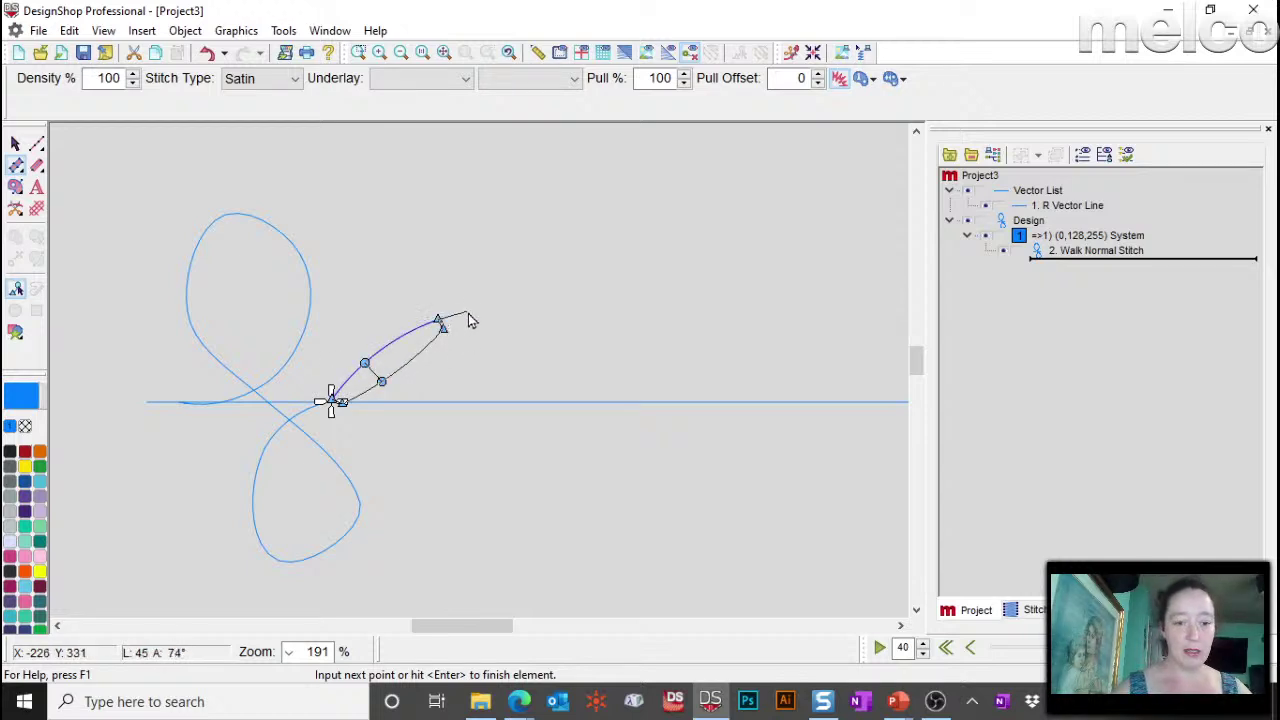
key(Return)
Step: Add a Normal walk stitch from the column's upper tip, looping once above the baseline and ending on it
click(36, 143)
click(440, 328)
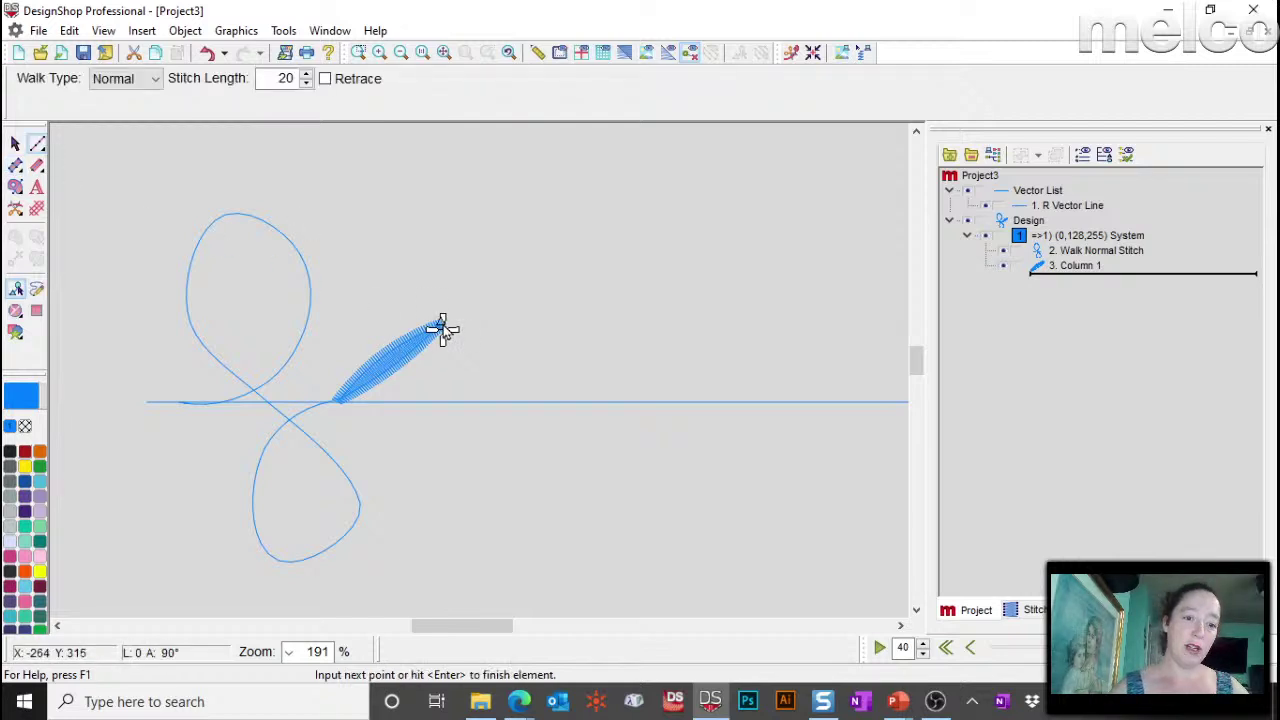
click(471, 307)
click(550, 241)
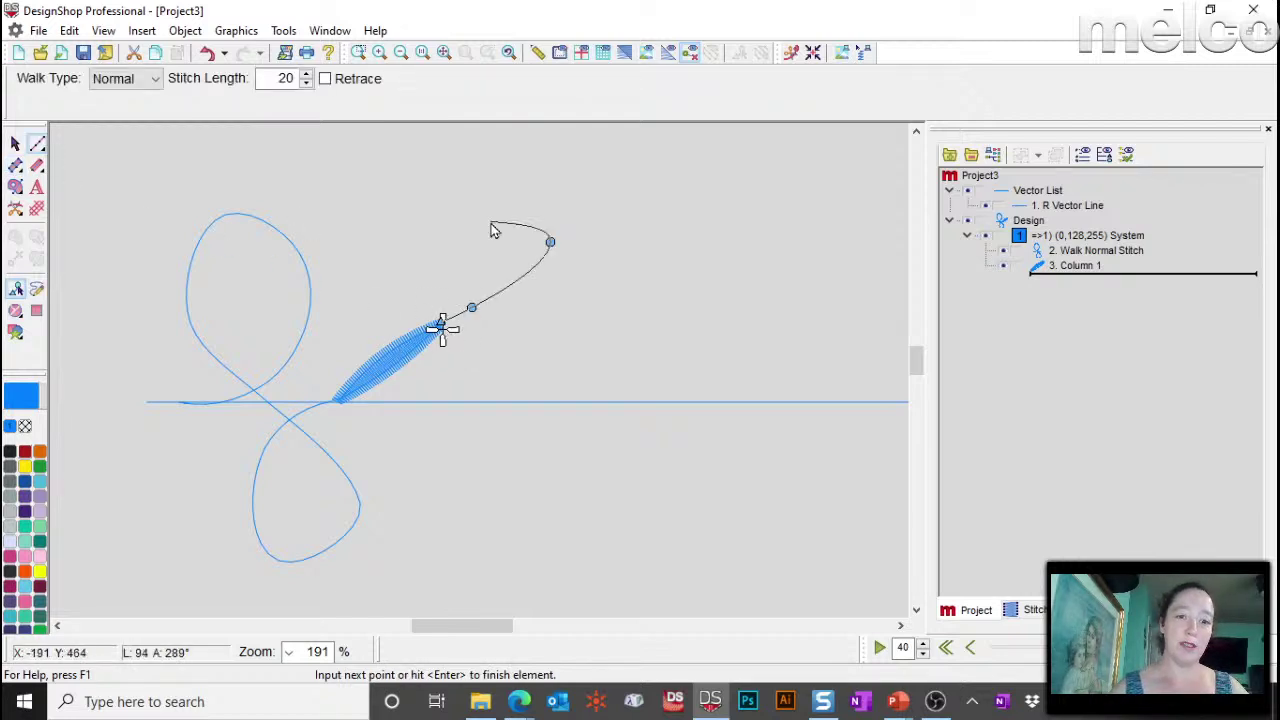
click(489, 221)
click(481, 316)
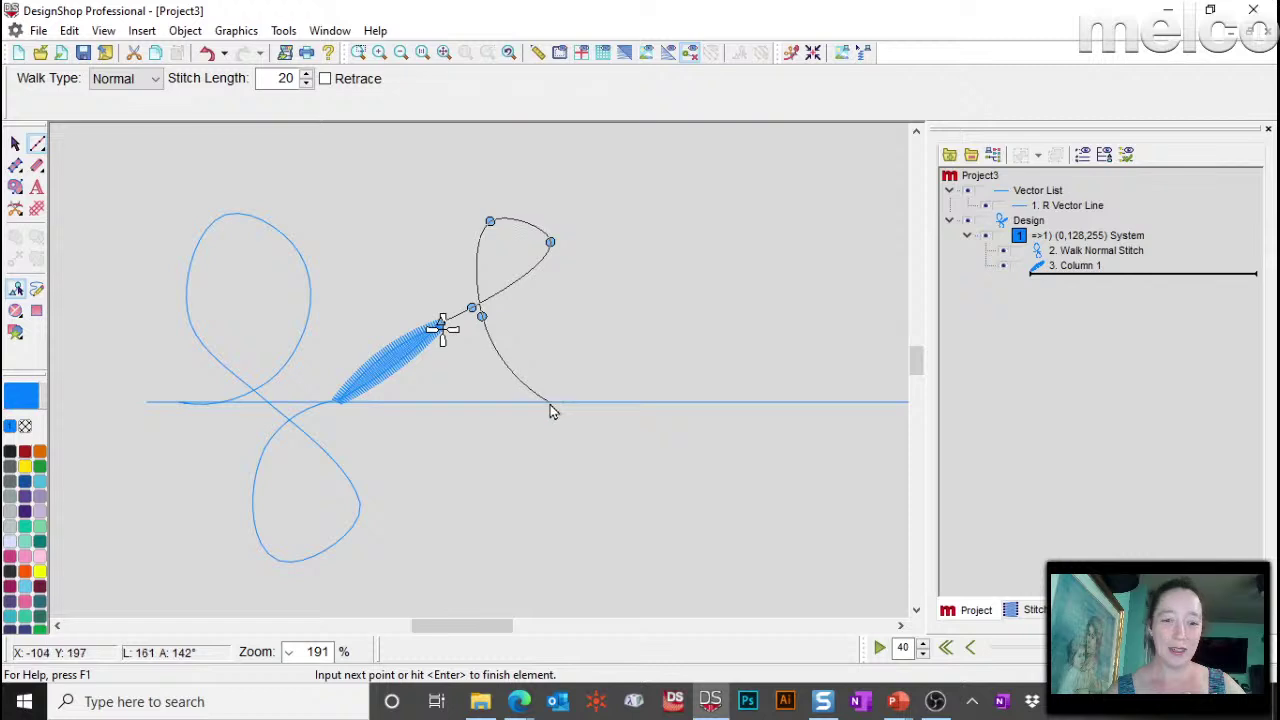
click(530, 403)
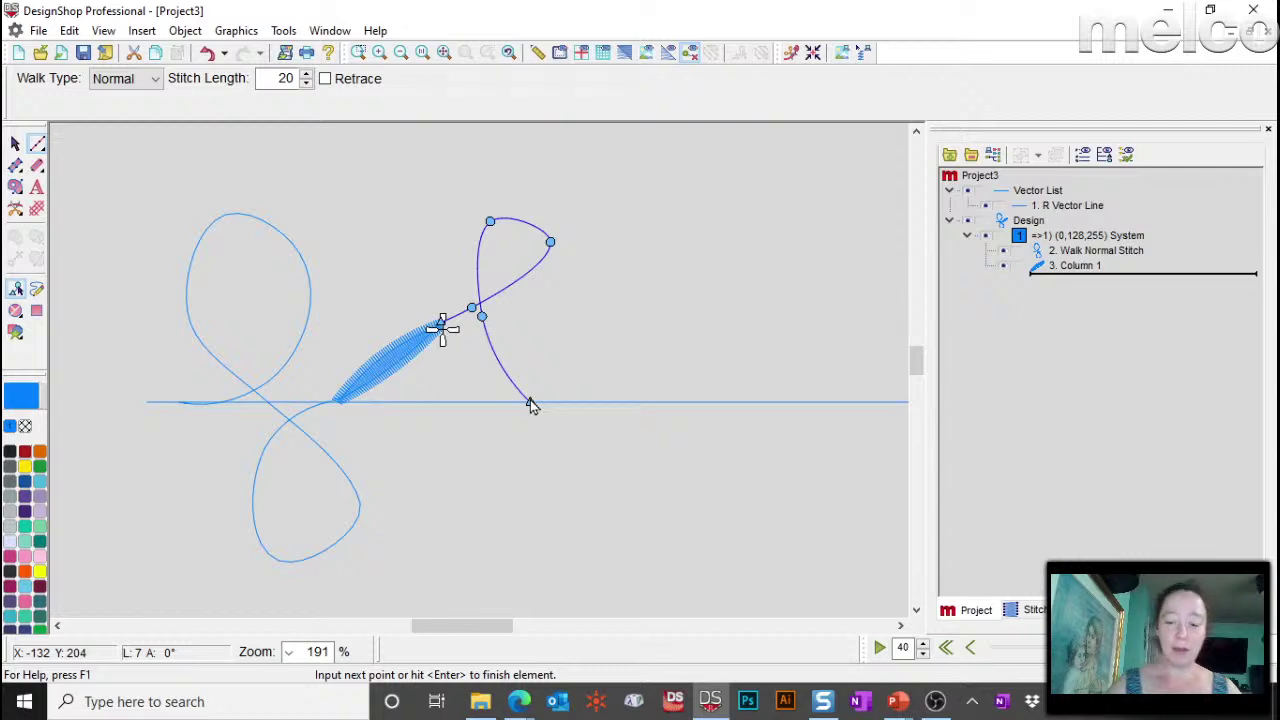
key(Return)
Step: Select the whole colour block, the first walk stitch and the satin column in turn to check where each starts and ends
click(1075, 238)
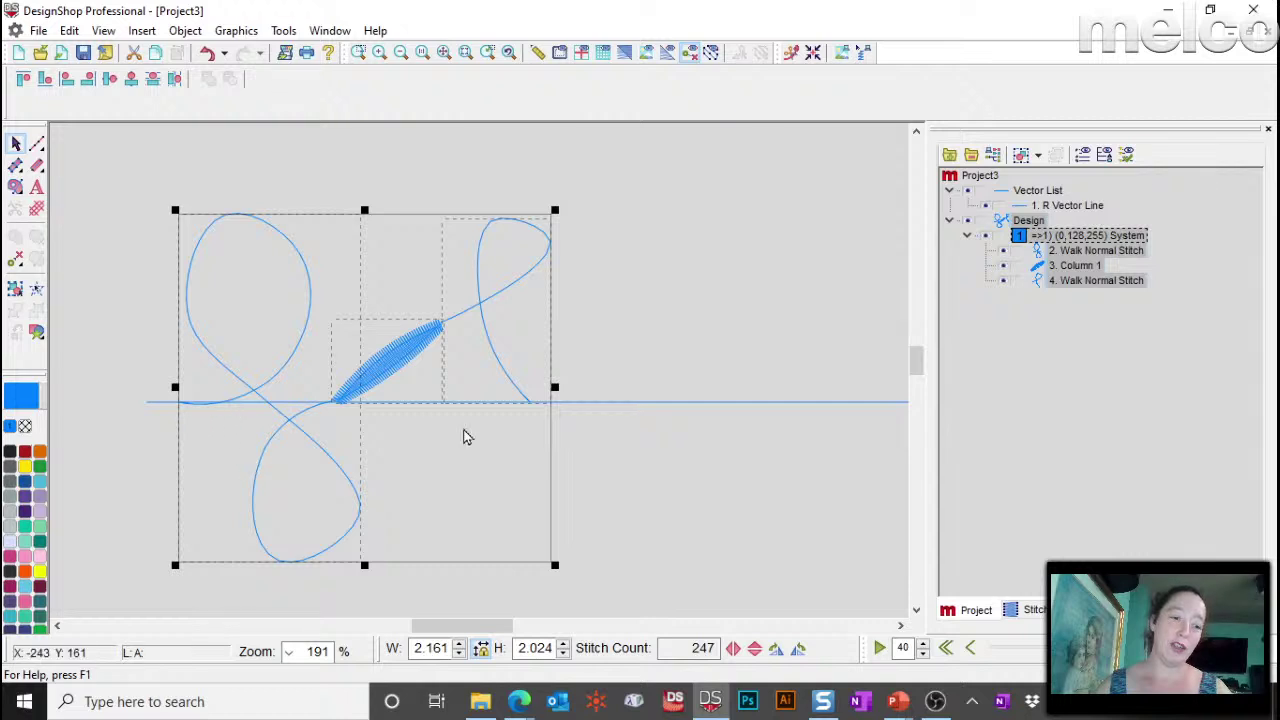
click(1060, 250)
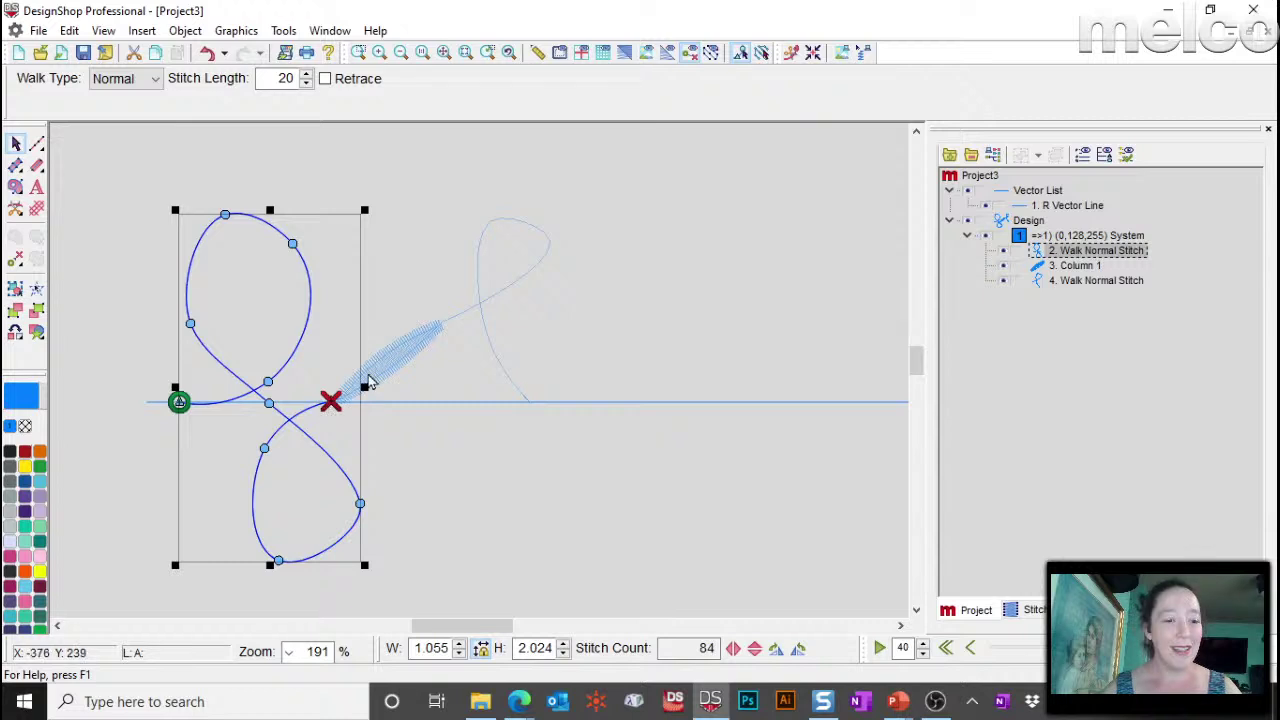
click(409, 366)
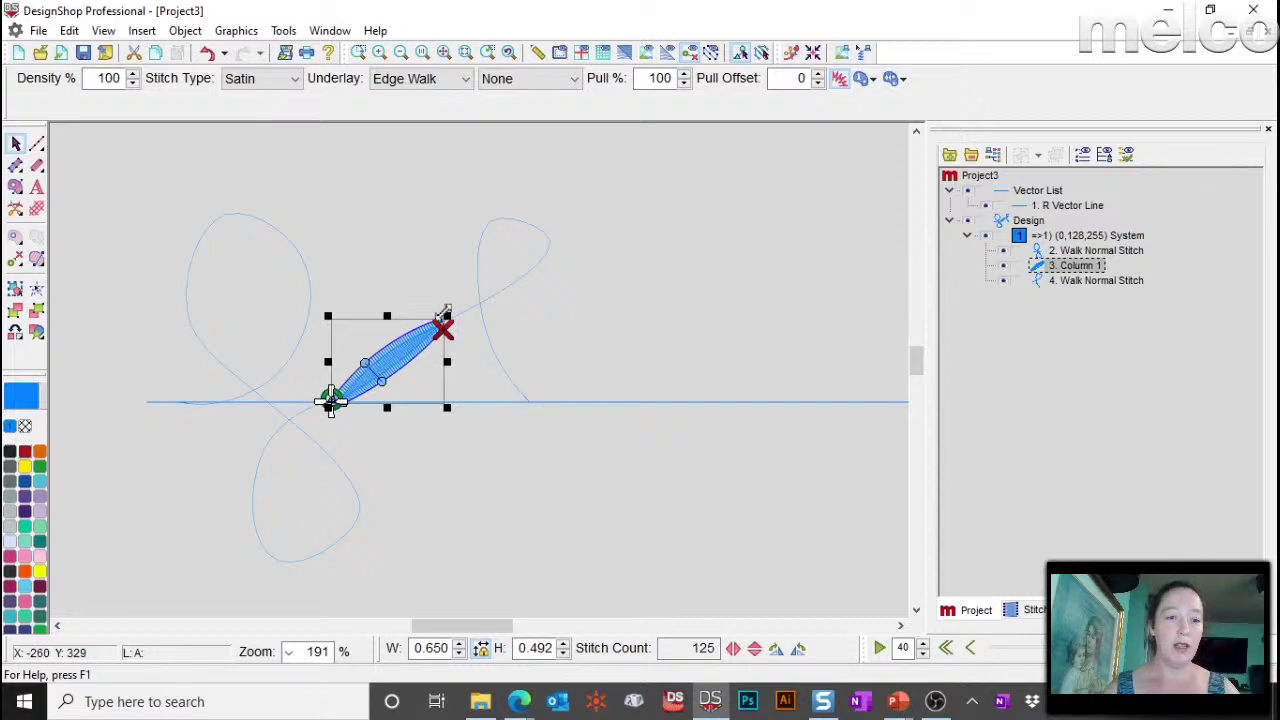
Step: Check the last and first walk stitches, and look for a Save Custom Shape option on the colour block and the Design node
key(Tab)
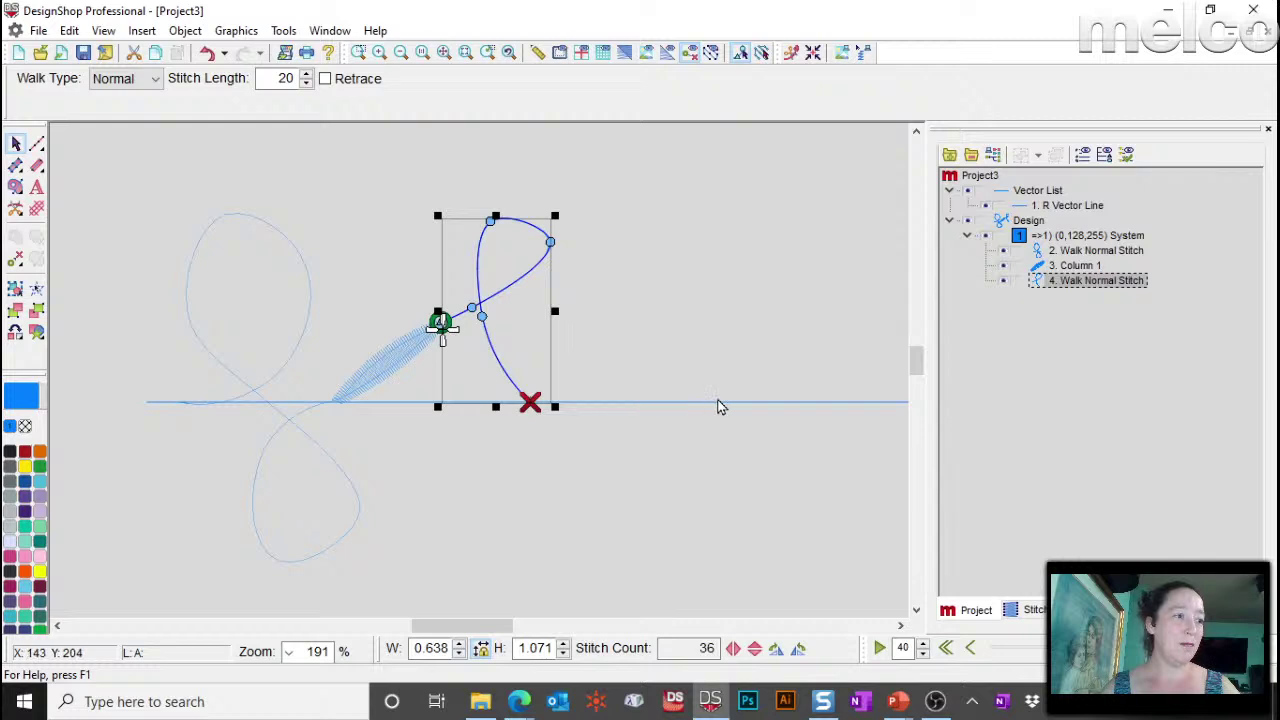
click(1050, 241)
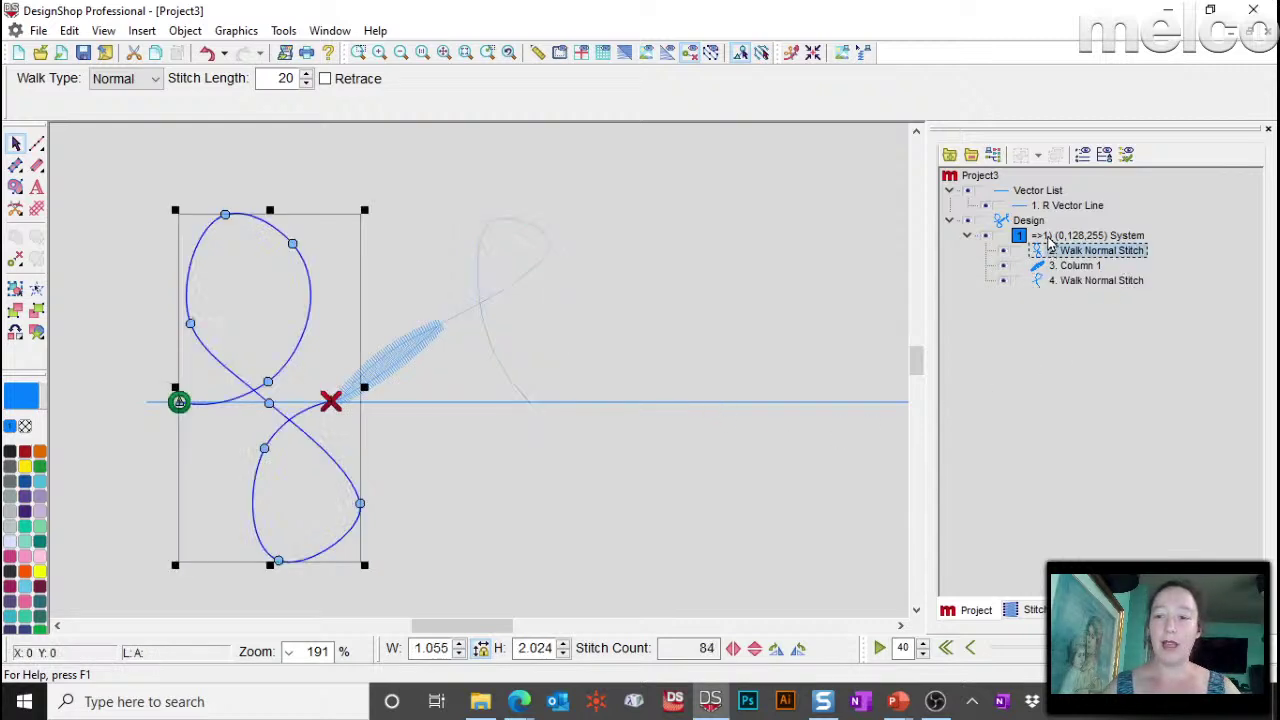
right_click(1049, 242)
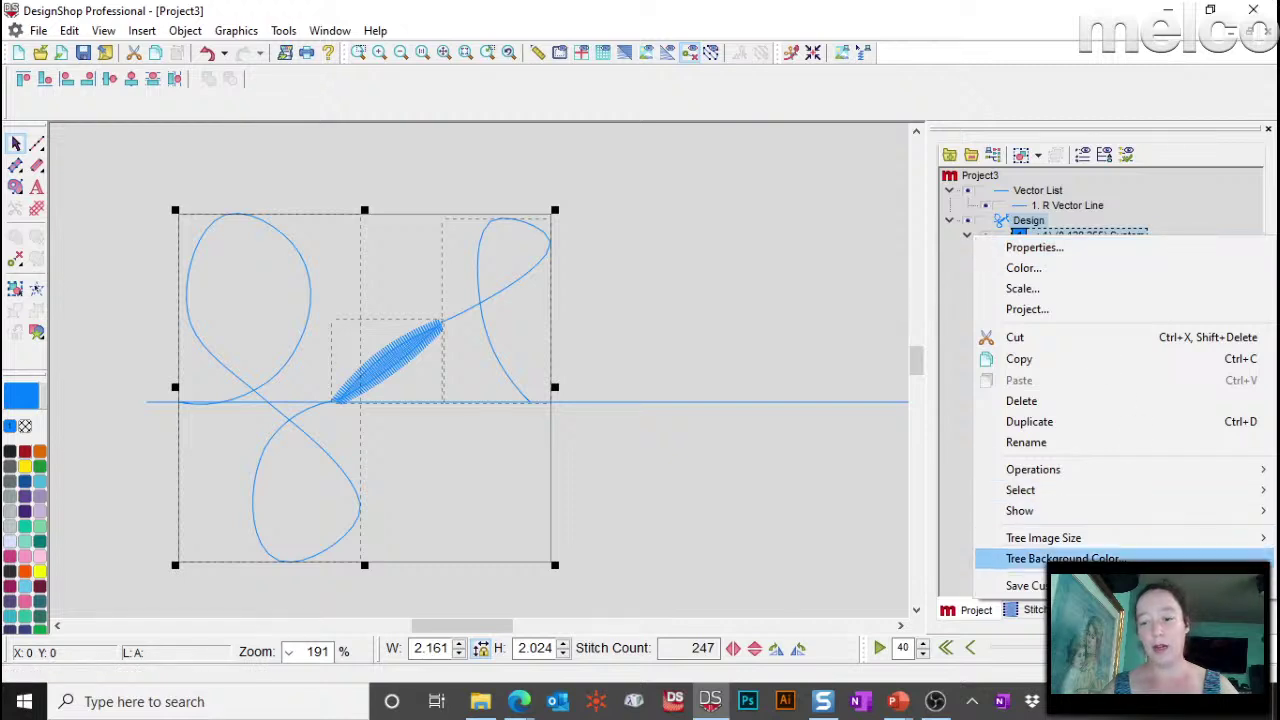
click(700, 343)
click(1028, 218)
right_click(1030, 219)
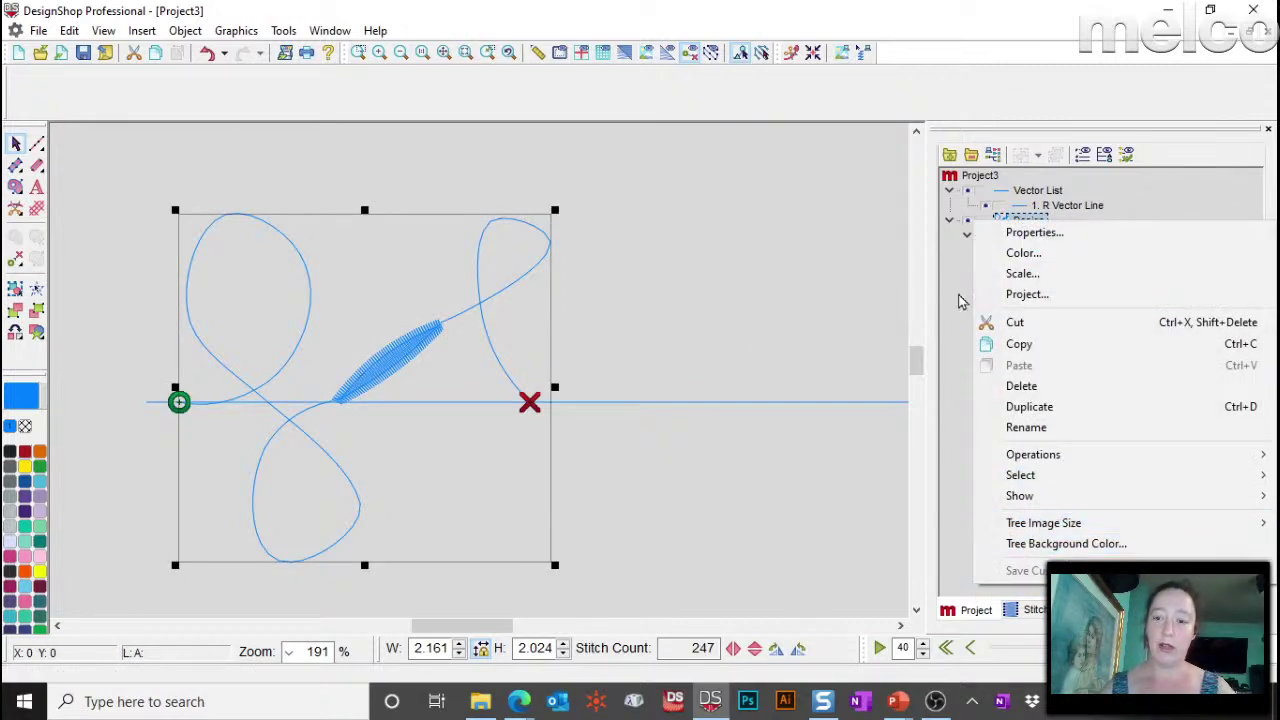
click(831, 269)
Step: Save the colour block as a Decorative custom shape named "test", replacing the existing file
right_click(1033, 245)
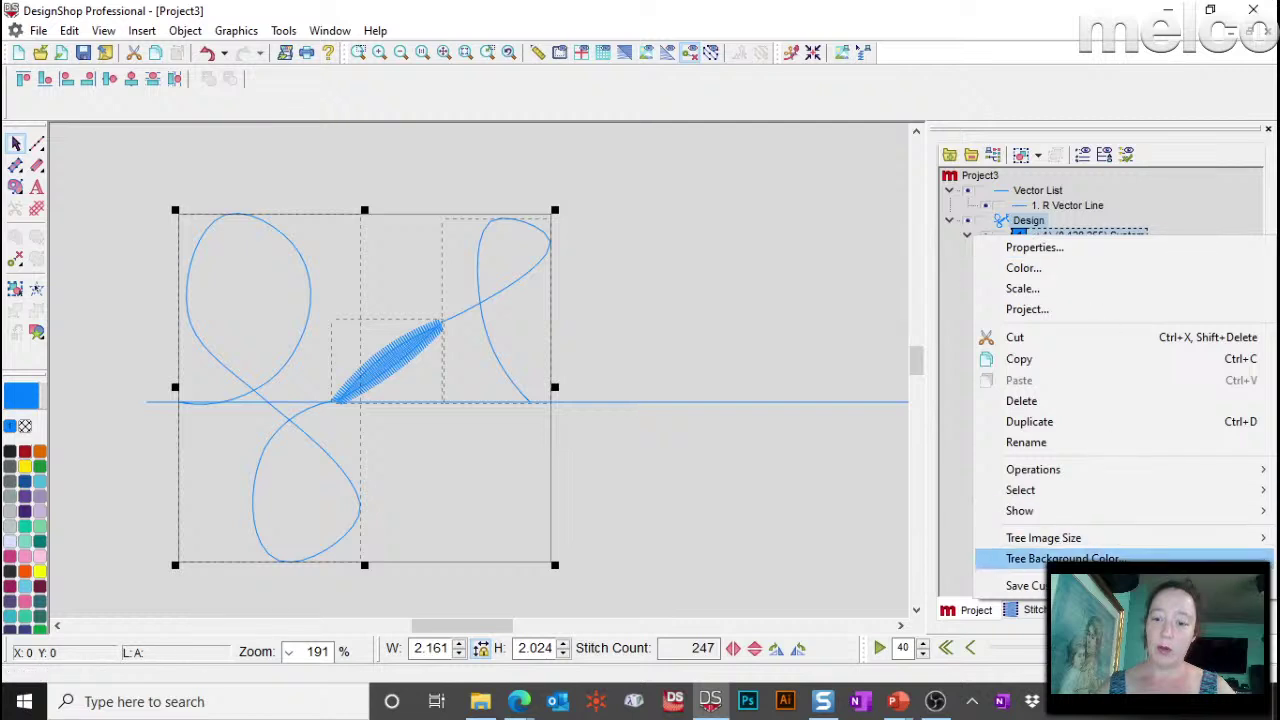
click(1030, 584)
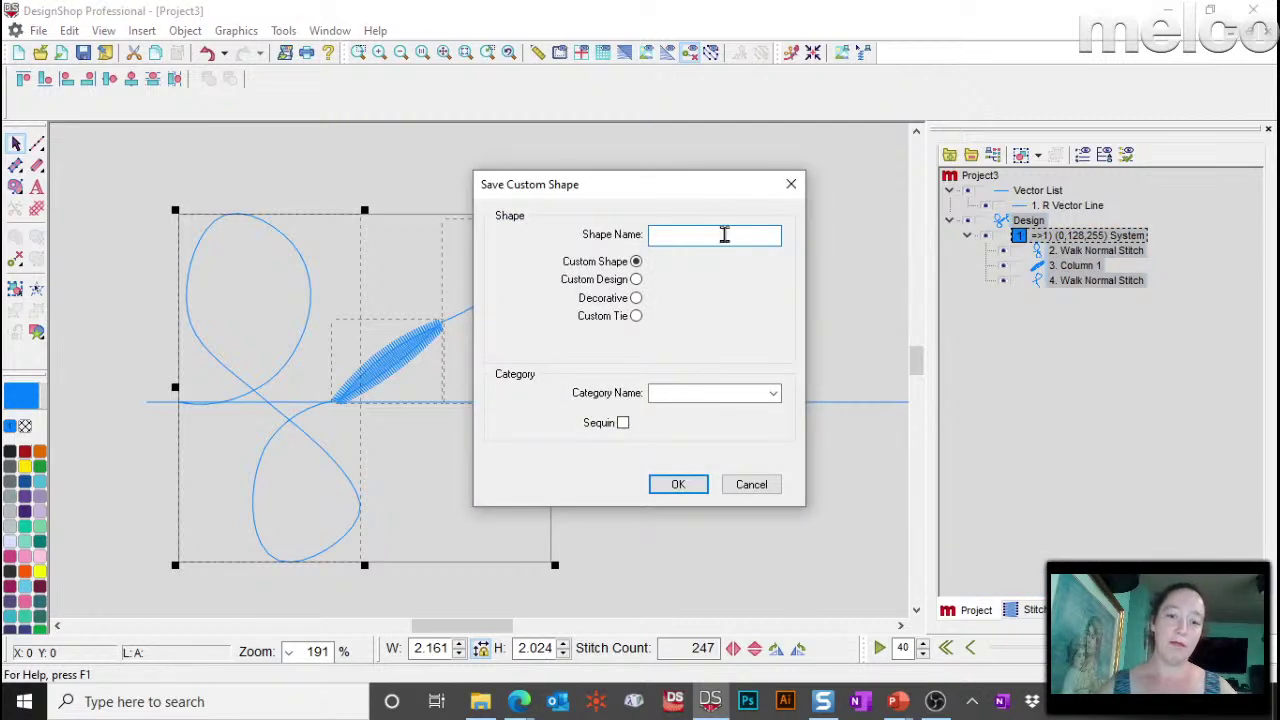
text(c)
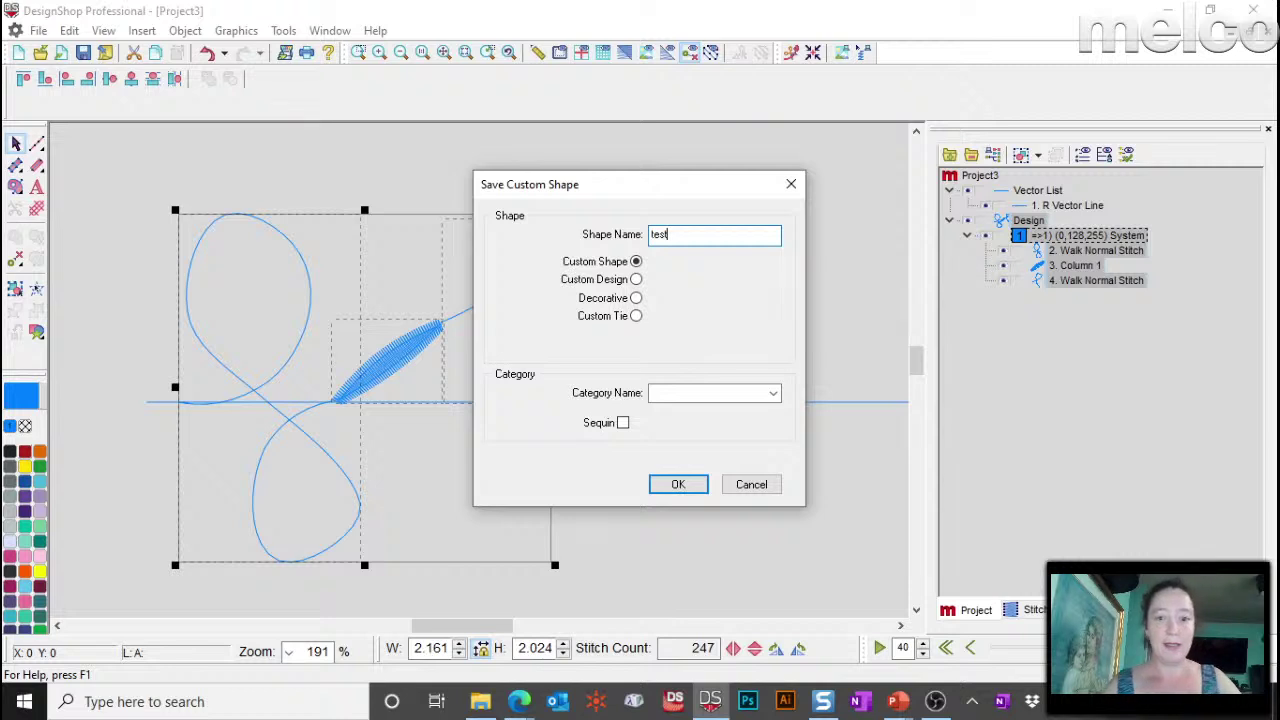
click(638, 305)
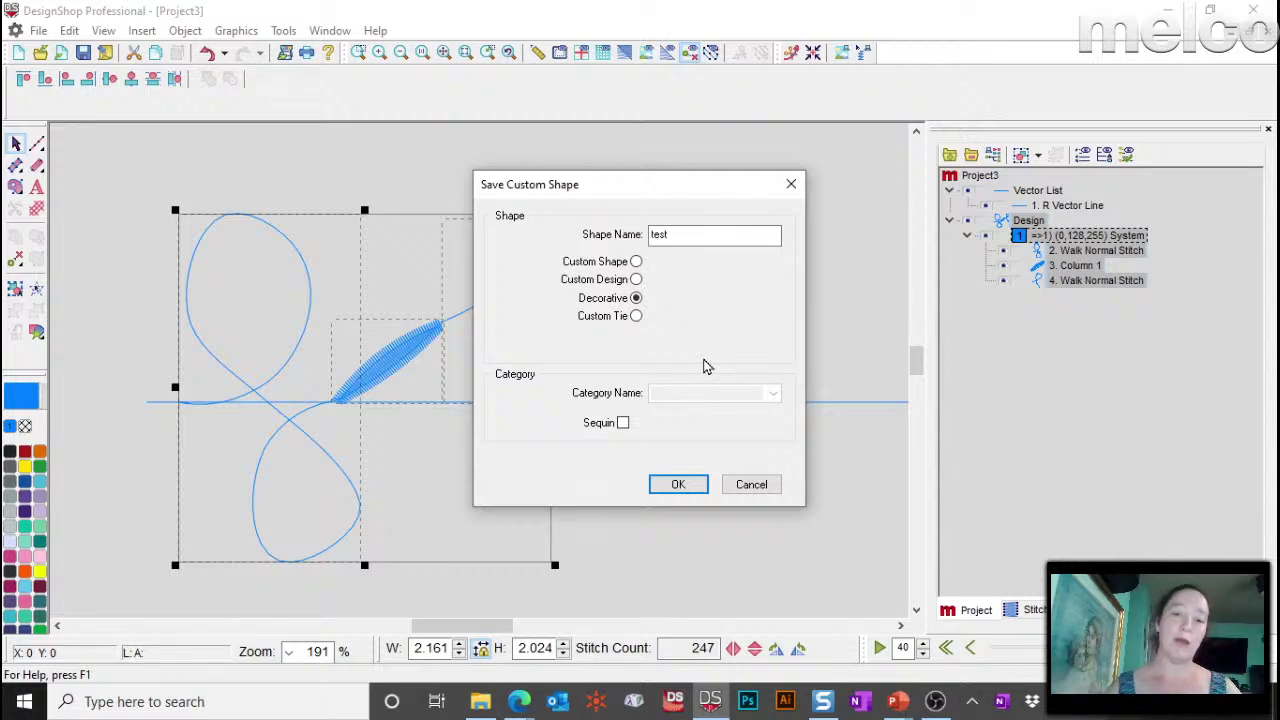
click(679, 485)
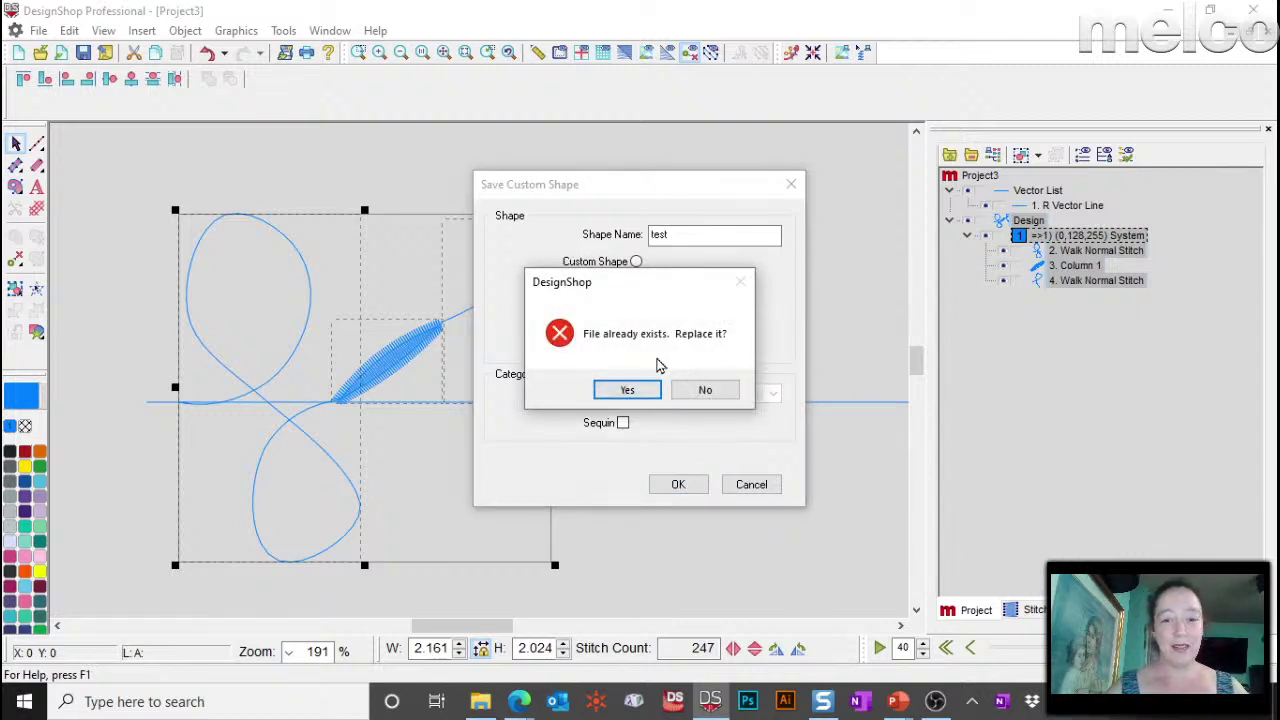
click(636, 392)
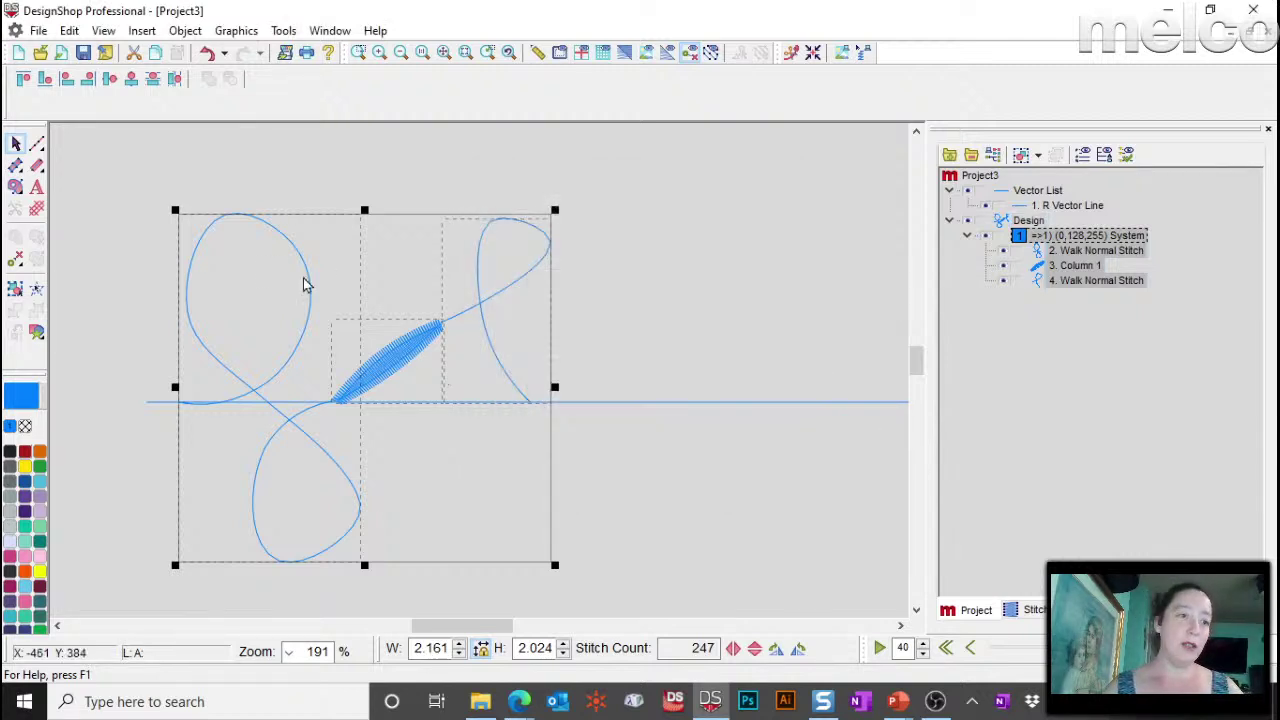
Step: Create a new project and set up a Decorative walk stitch that uses the "test" pattern
click(18, 52)
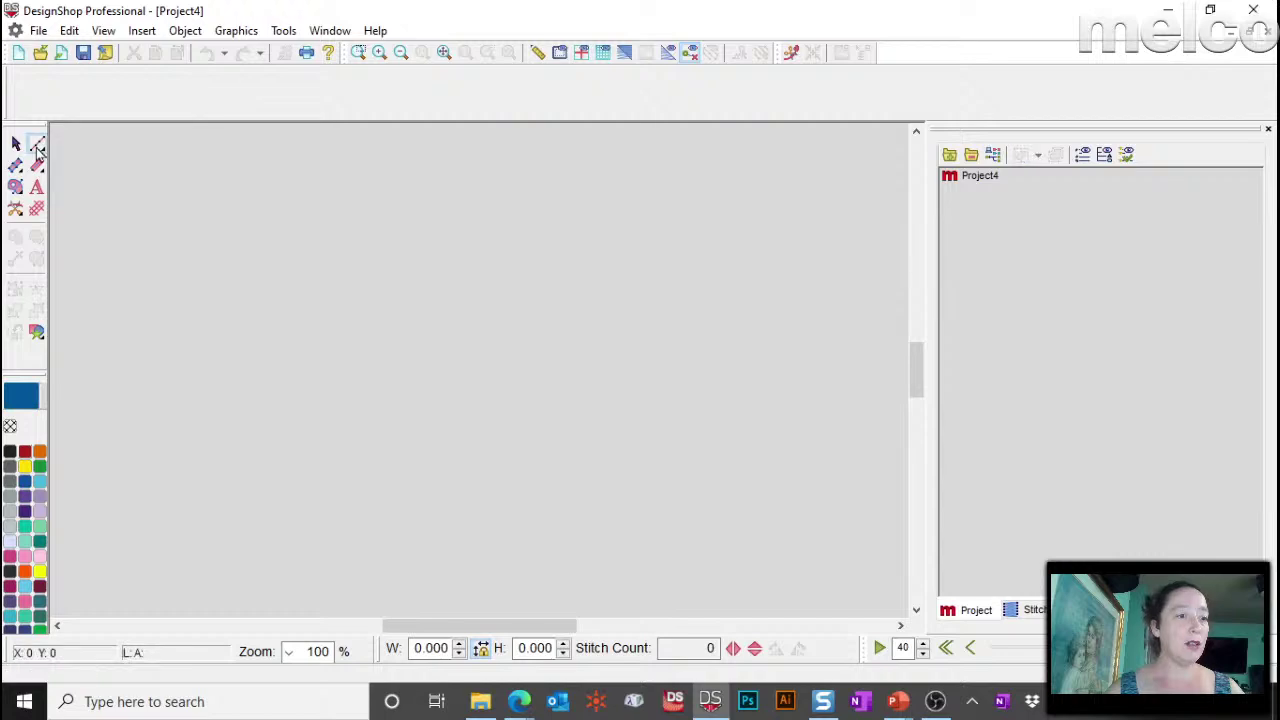
click(37, 146)
click(118, 80)
click(118, 147)
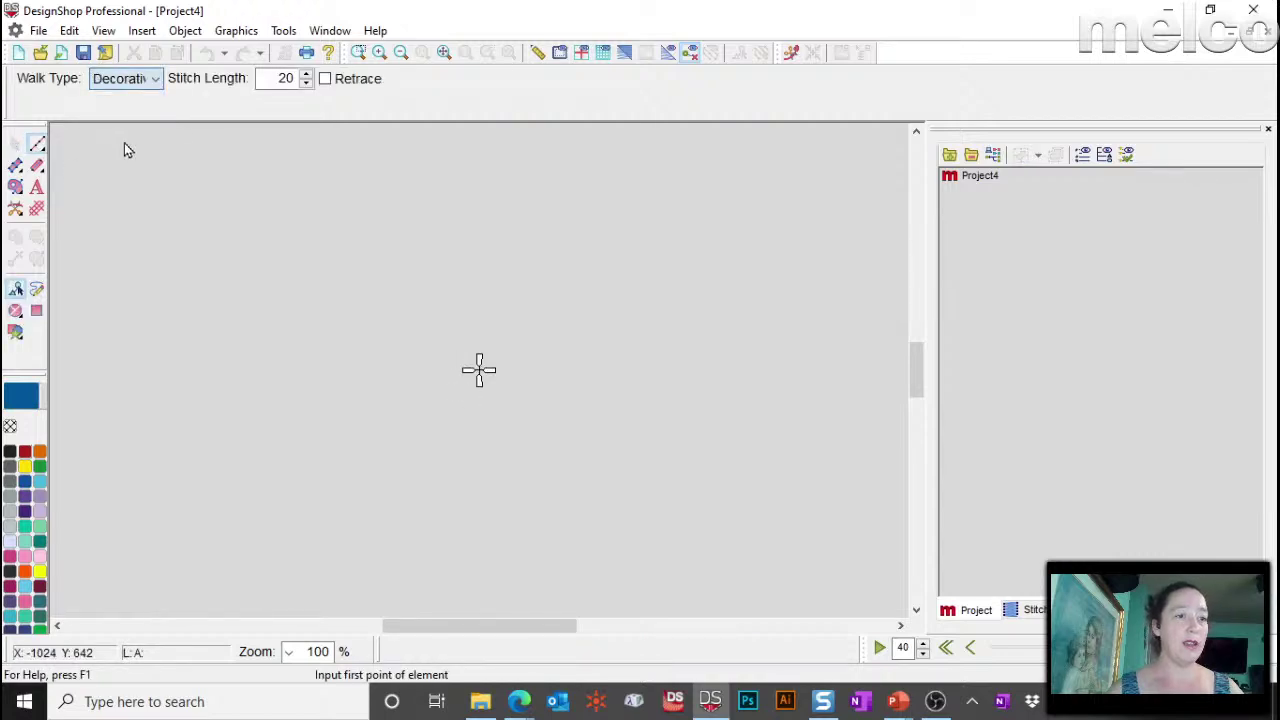
click(254, 80)
click(256, 88)
click(256, 88)
scroll(309, 447, down, 15)
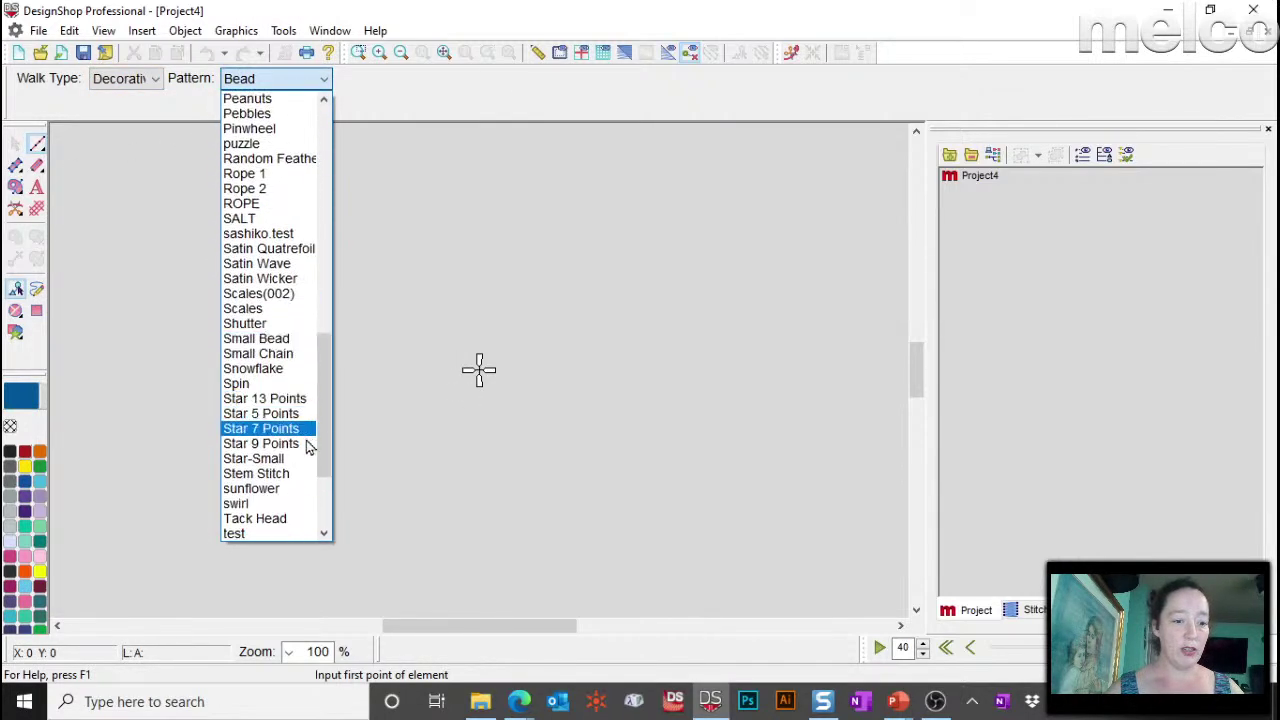
click(262, 533)
Step: Draw a three-point decorative walk stitch curving gently upward to the right, about 8.0 by 3.2 inches overall, and select it
click(142, 430)
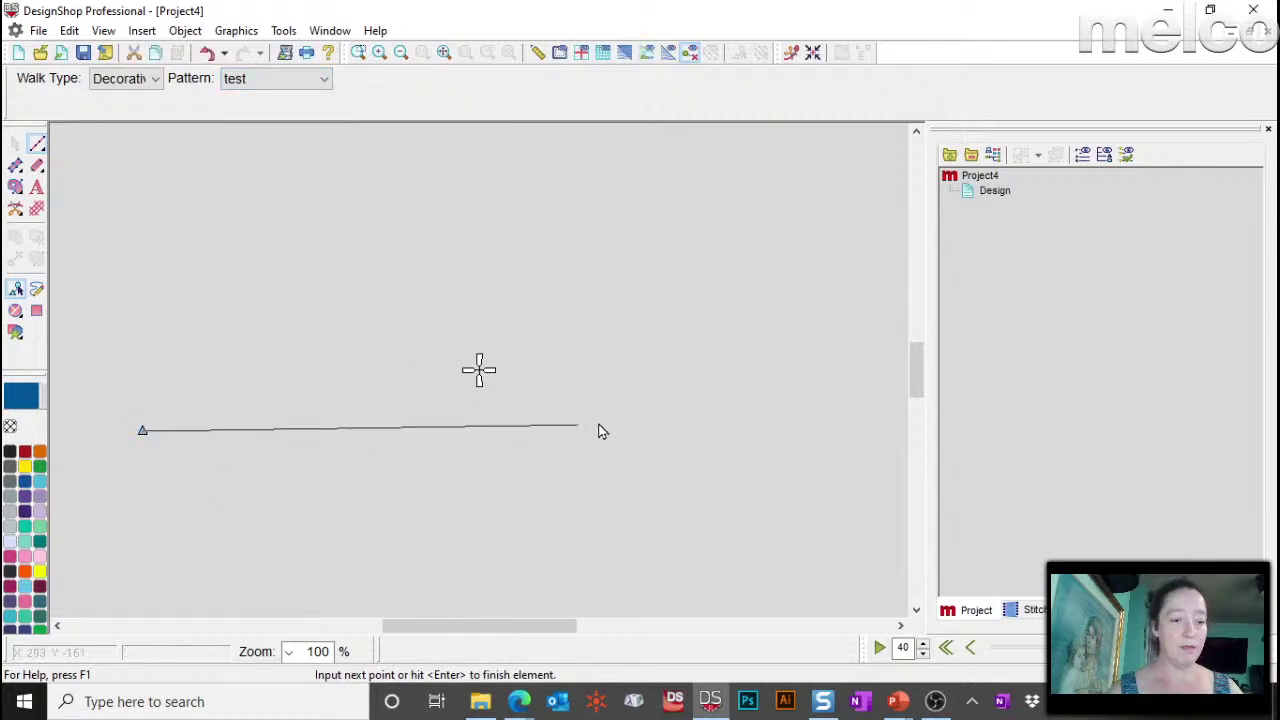
click(498, 337)
click(842, 298)
key(Return)
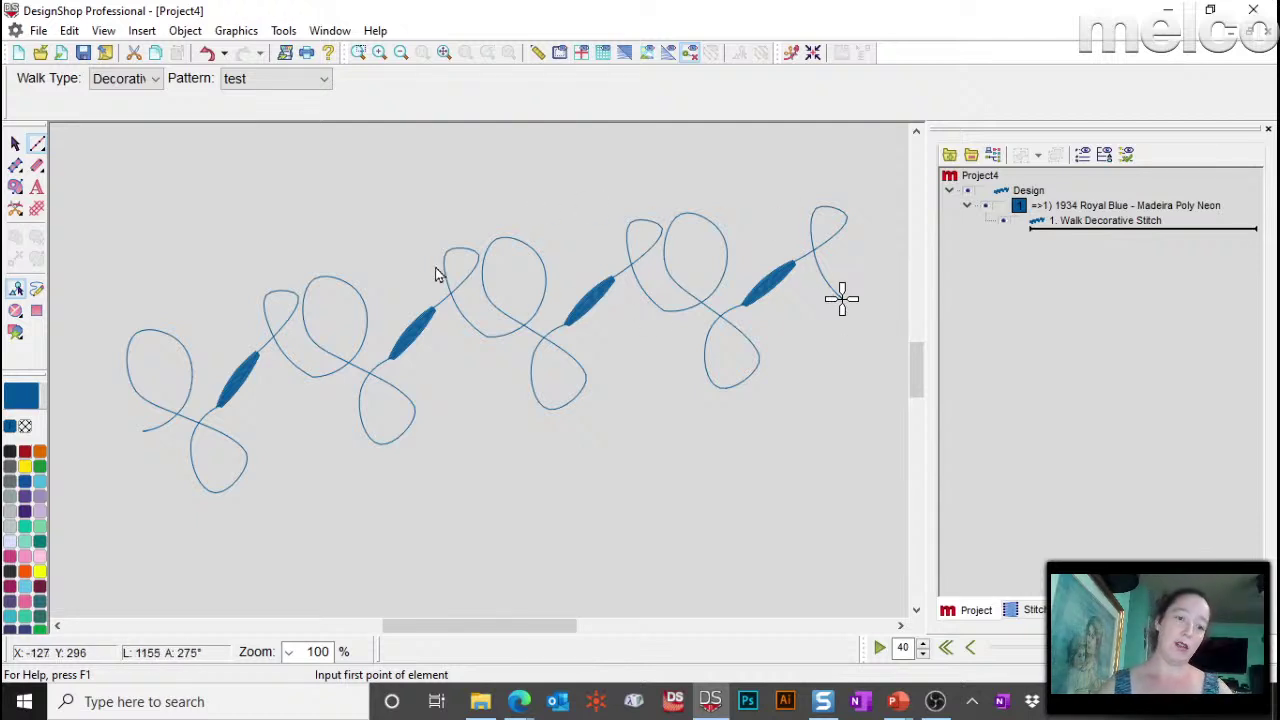
click(16, 144)
scroll(509, 309, up, 3)
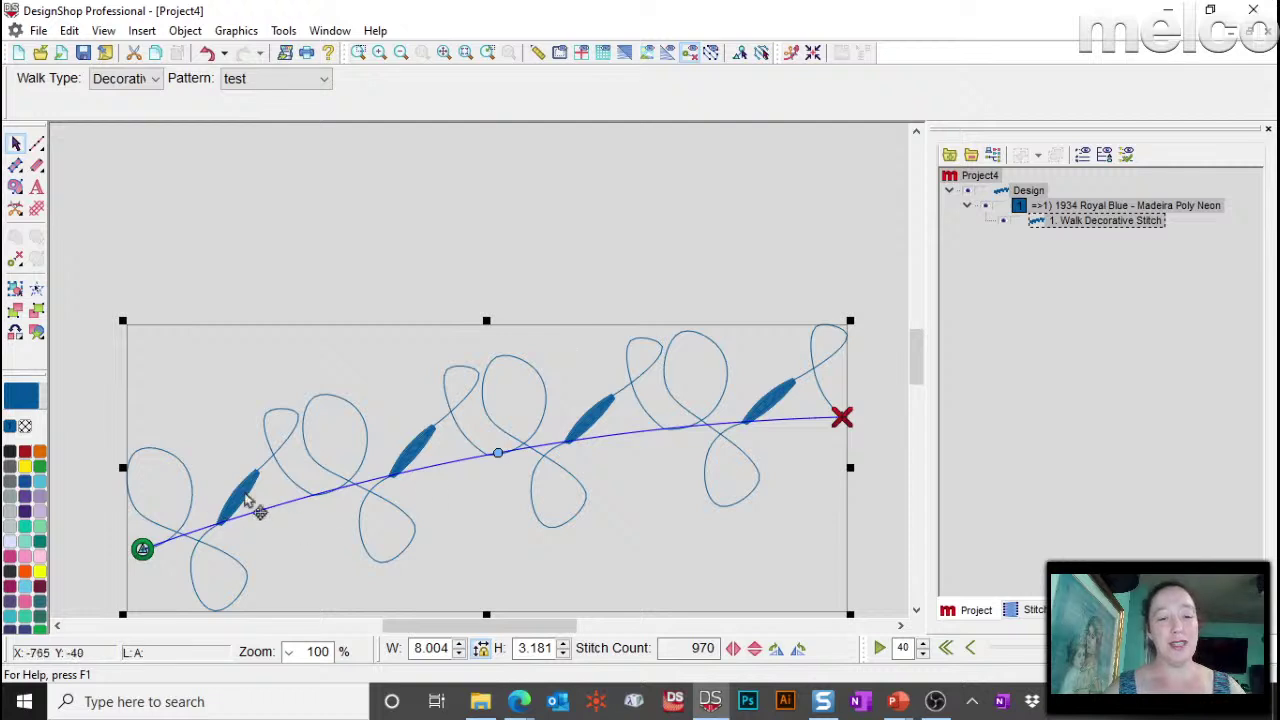
Step: Draw a rectangular Complex Fill in the empty area above the decorative walk stitch, about 6.74 by 4.03 inches
click(15, 187)
scroll(134, 249, up, 5)
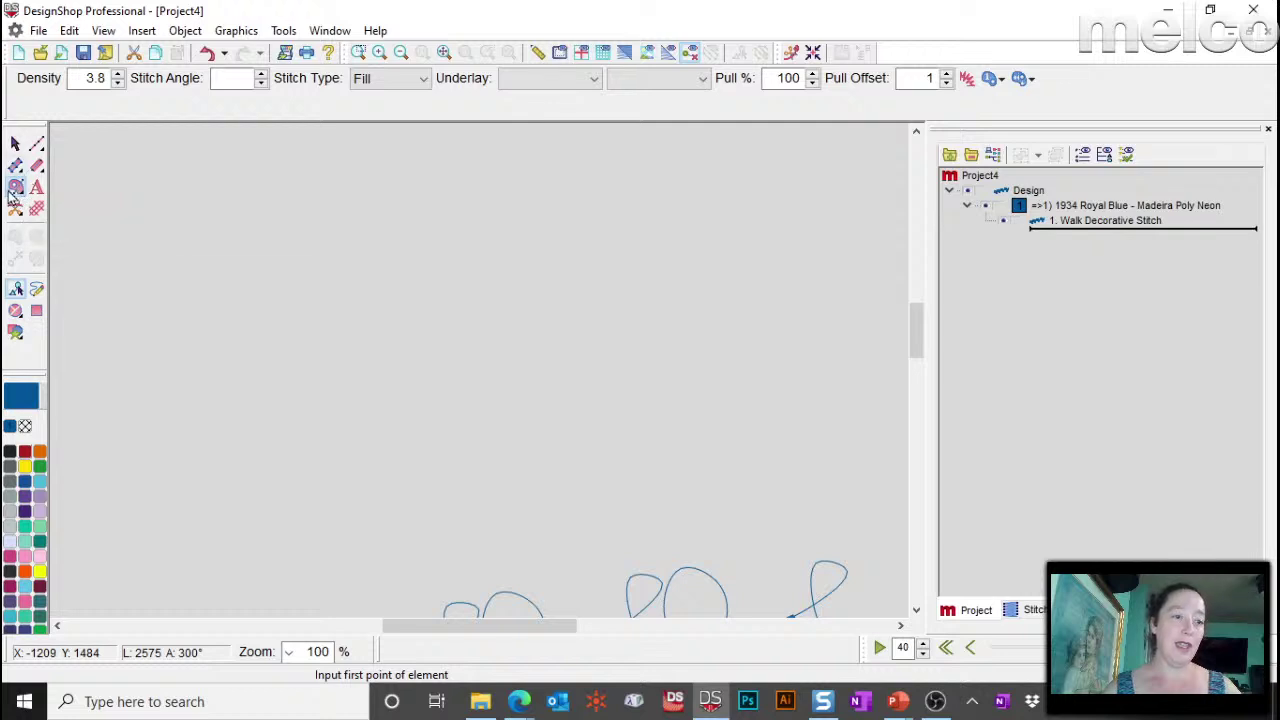
click(36, 313)
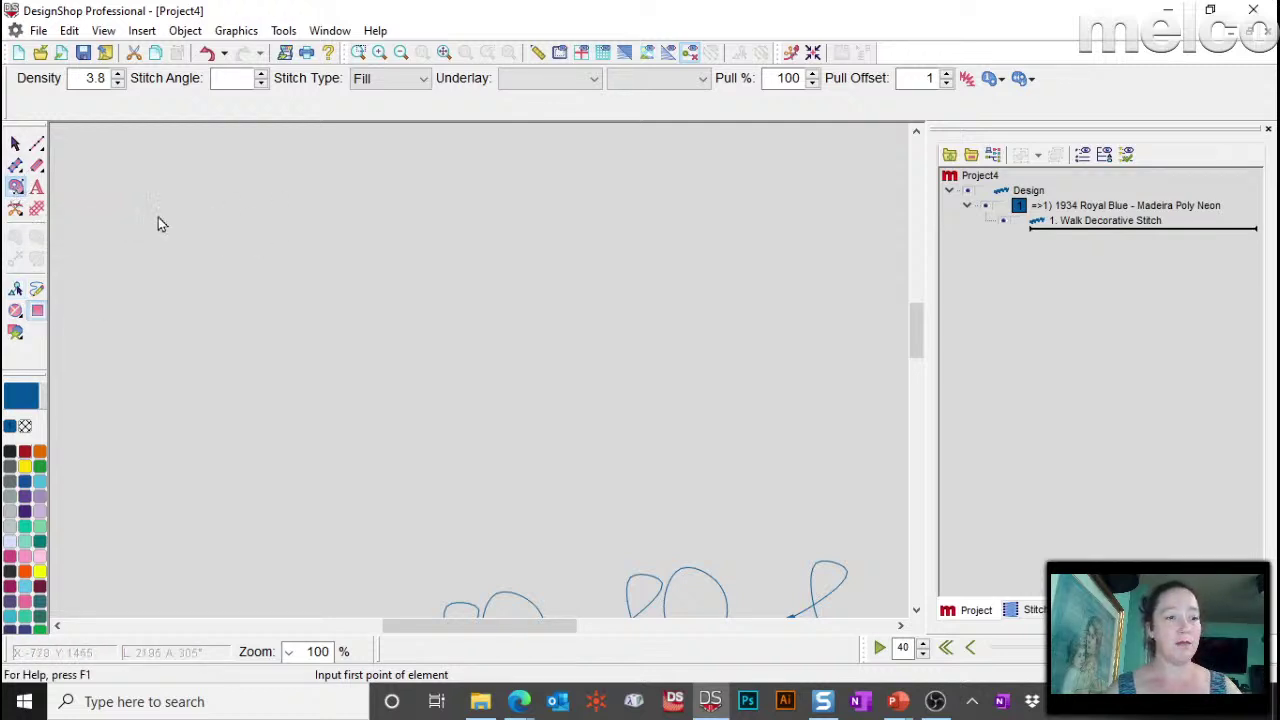
click(205, 198)
click(812, 558)
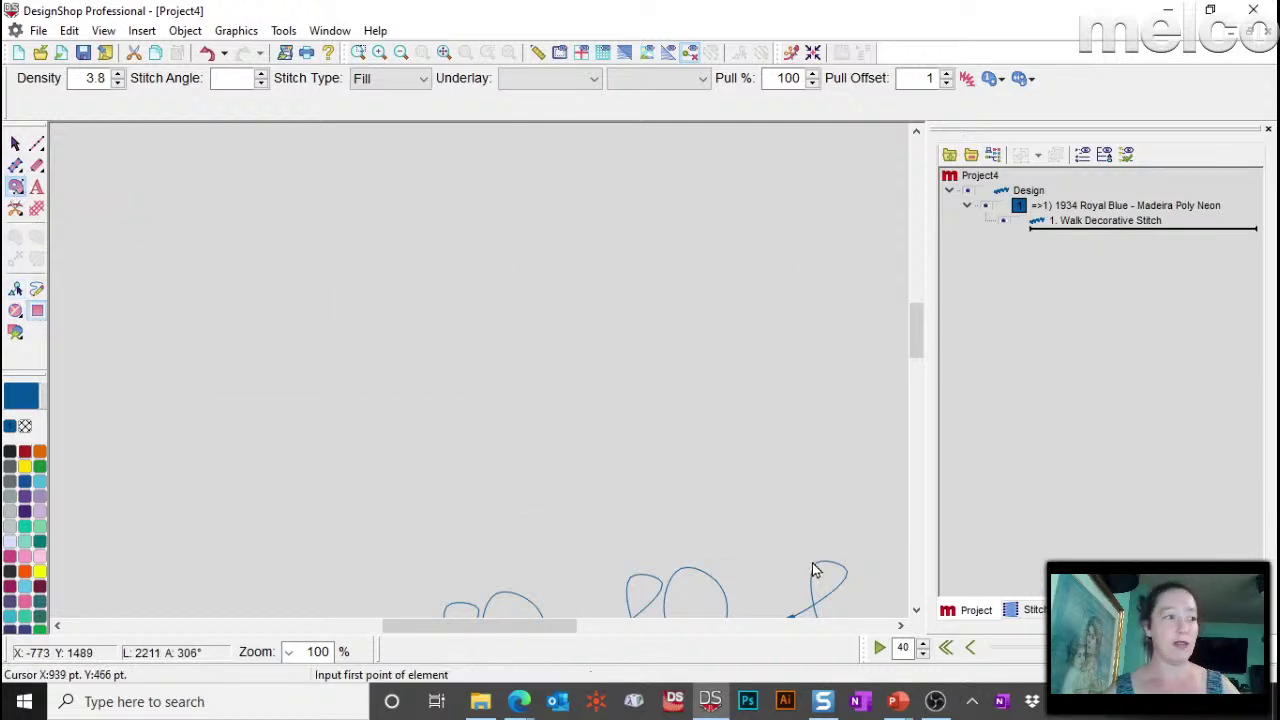
Step: Change the rectangular fill's top stitching type to Decorative in its object properties and apply it
click(1085, 241)
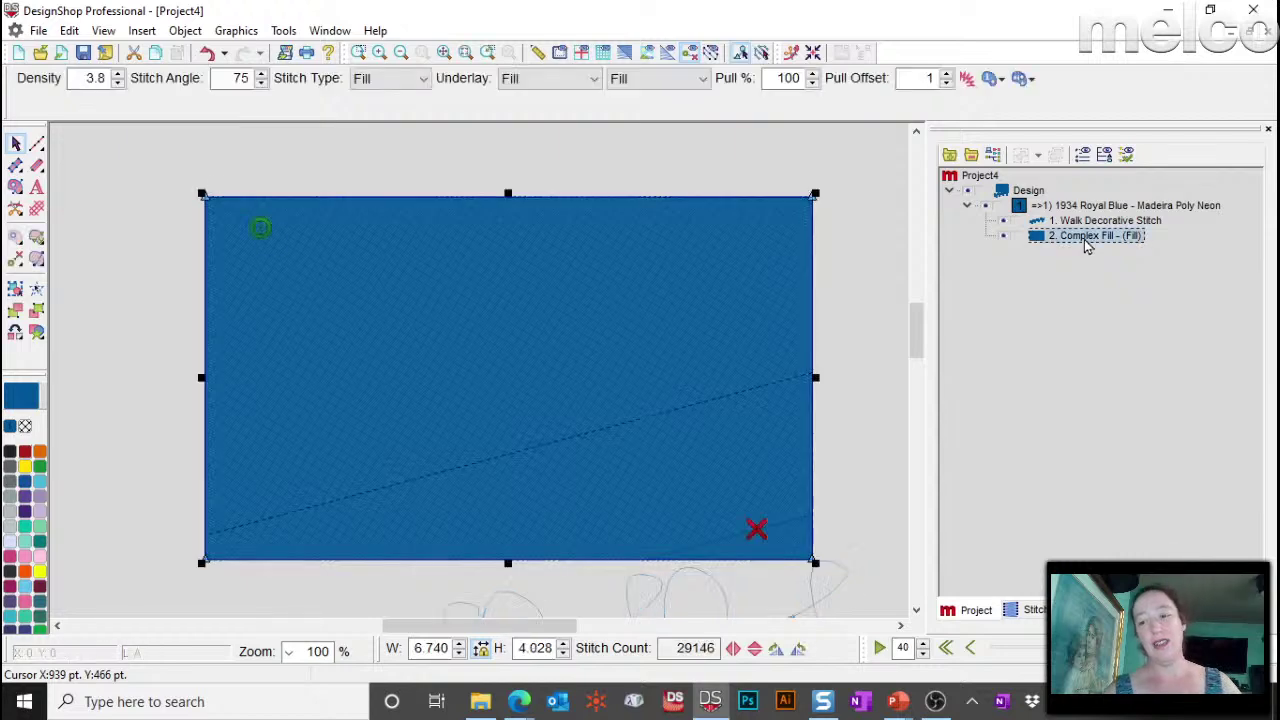
right_click(533, 320)
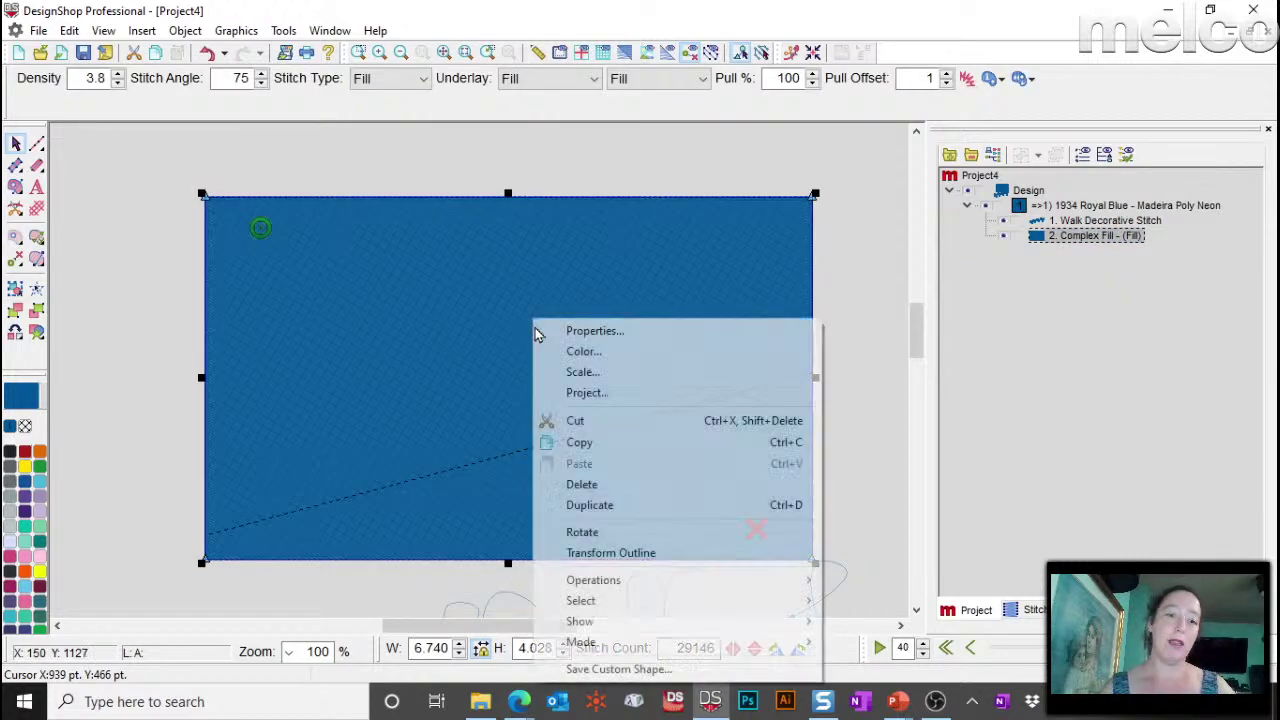
click(617, 338)
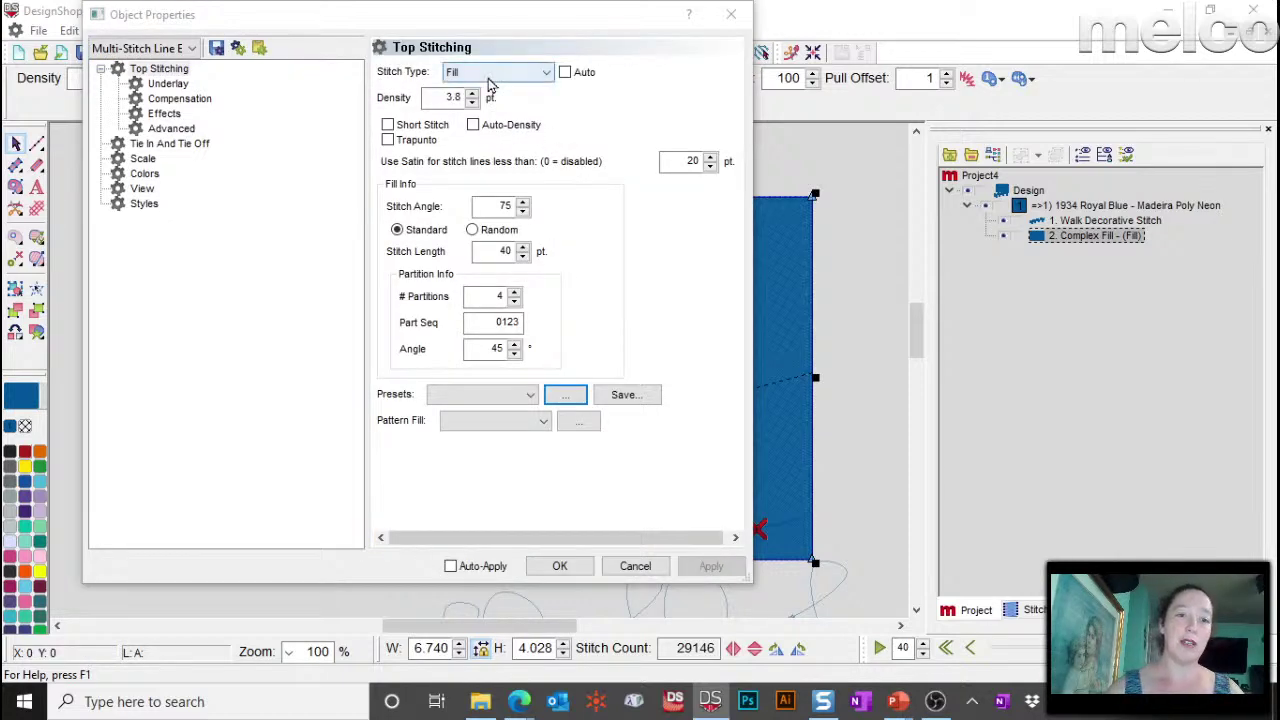
click(492, 75)
click(497, 170)
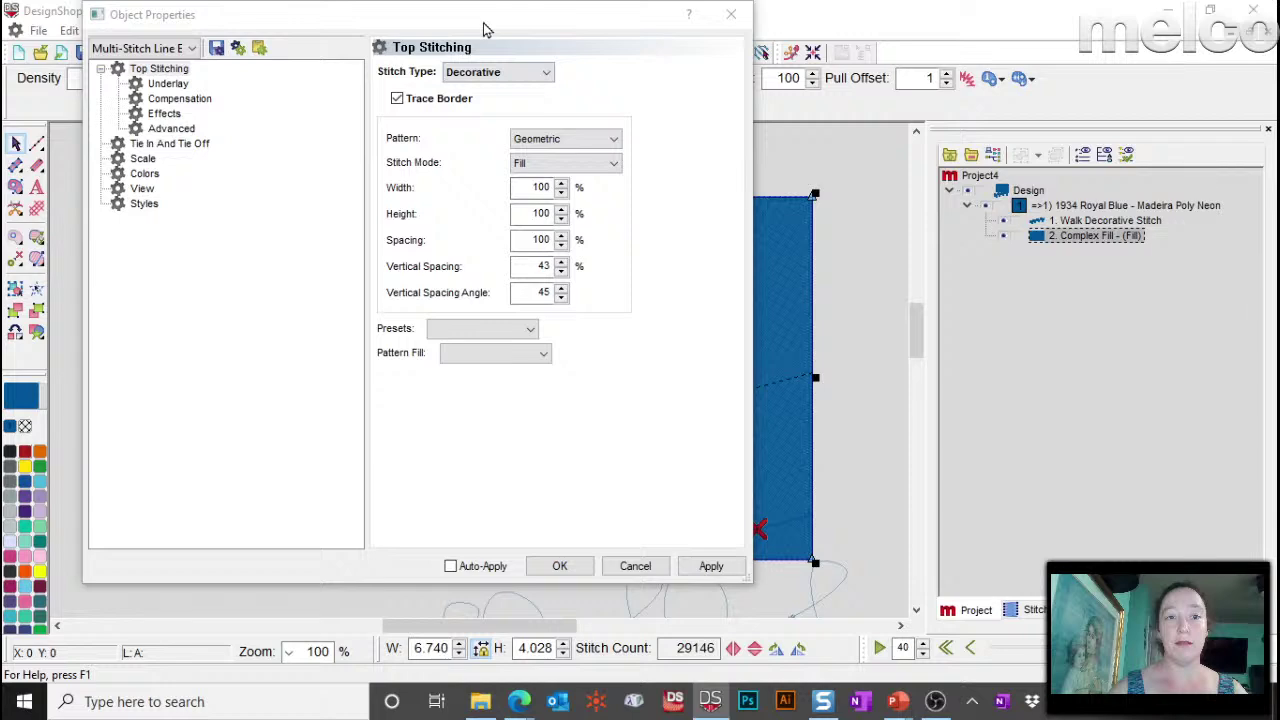
drag(483, 28, 957, 28)
click(483, 521)
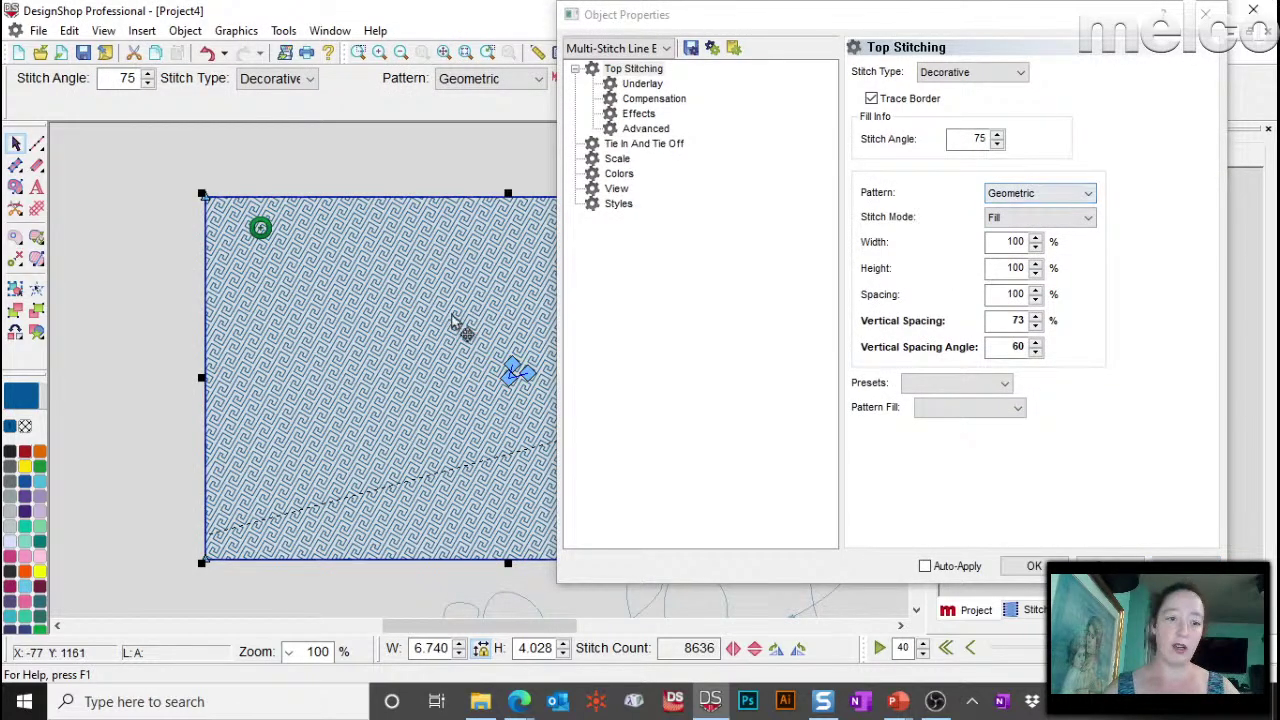
Step: Try the Horse pattern in the decorative fill, and settle on the "test" pattern
click(1057, 195)
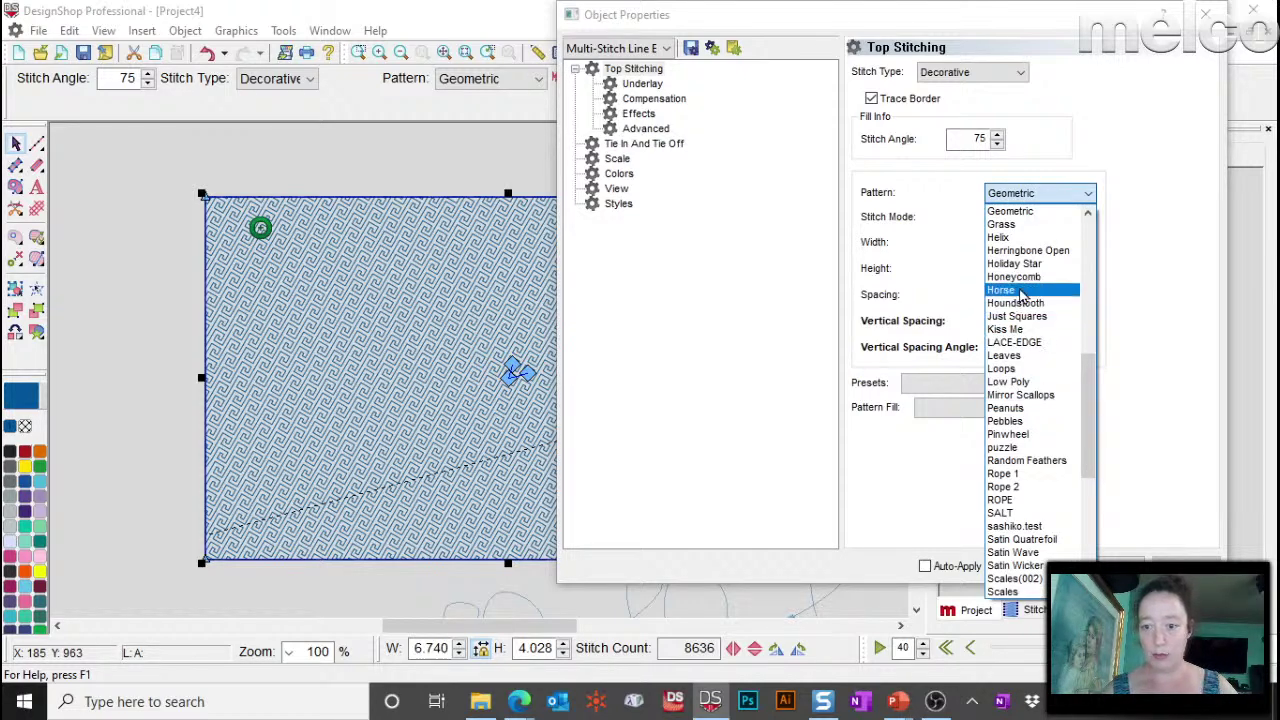
click(1022, 290)
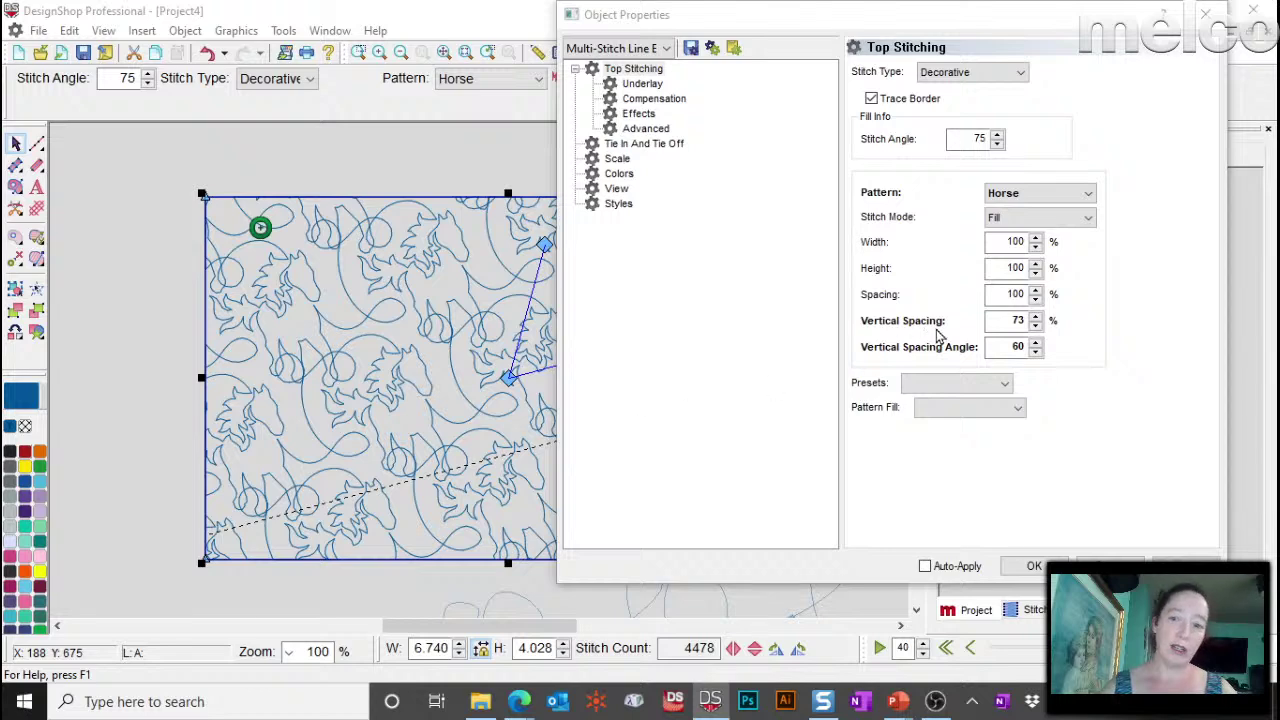
click(1034, 194)
scroll(1034, 470, down, 6)
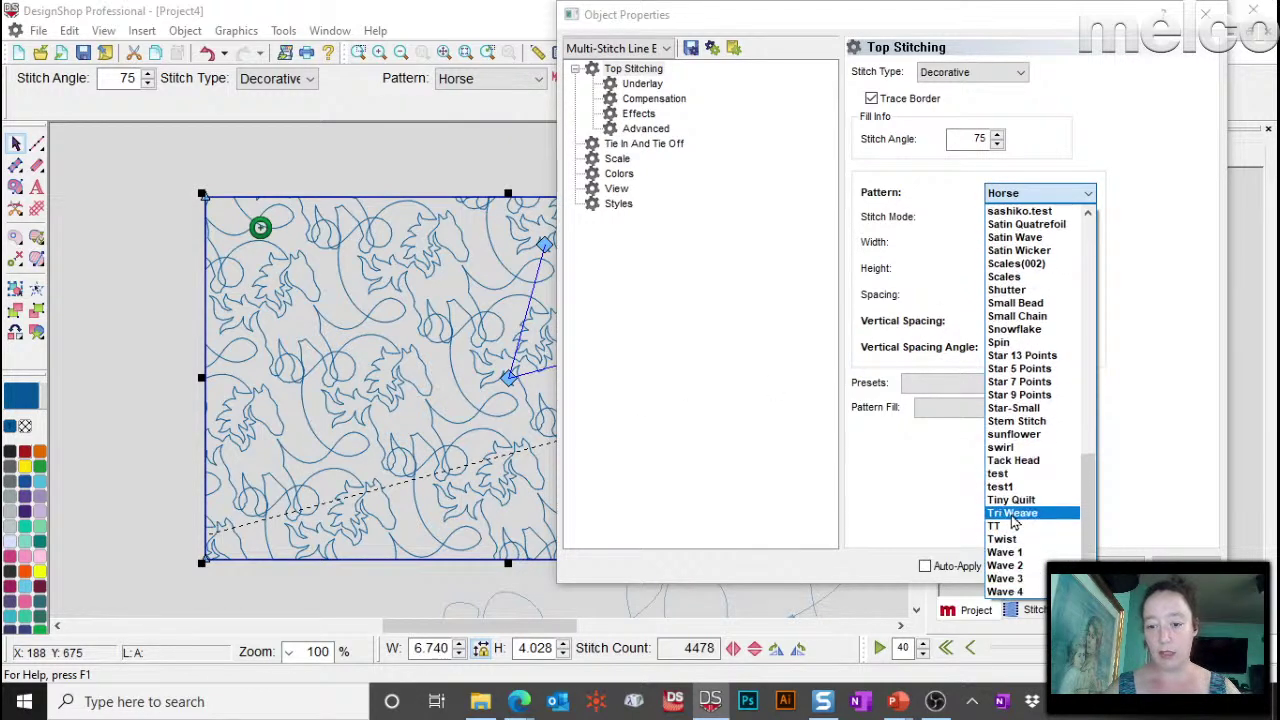
click(1014, 474)
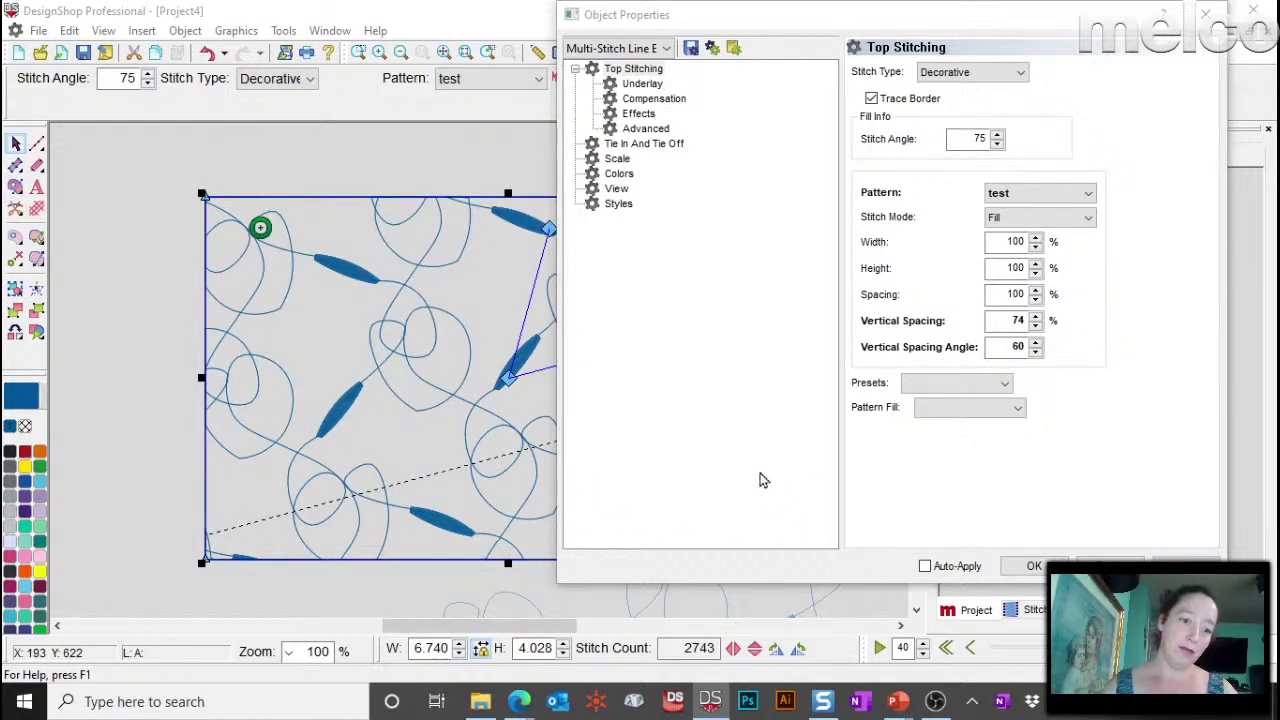
click(1028, 566)
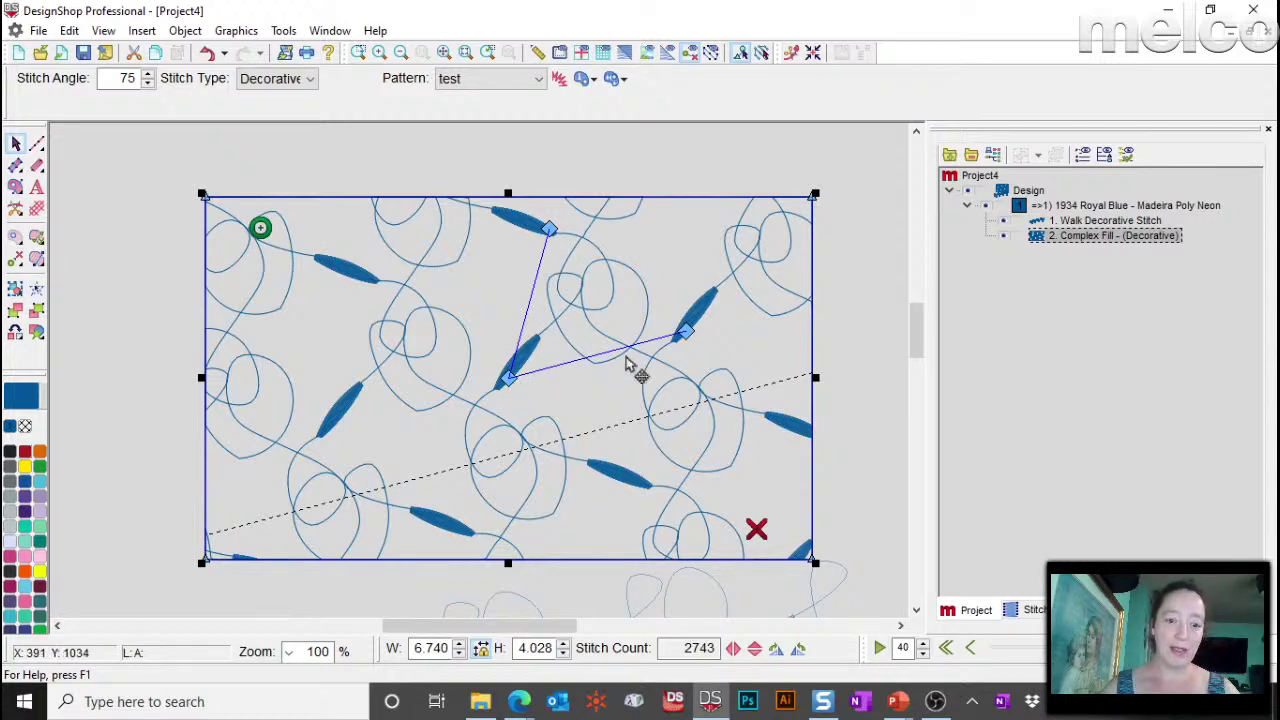
Step: Adjust the horizontal and vertical spacing of the fill's pattern repeats with its on-canvas handles, offsetting the rows, and deselect the fill
drag(550, 230, 482, 257)
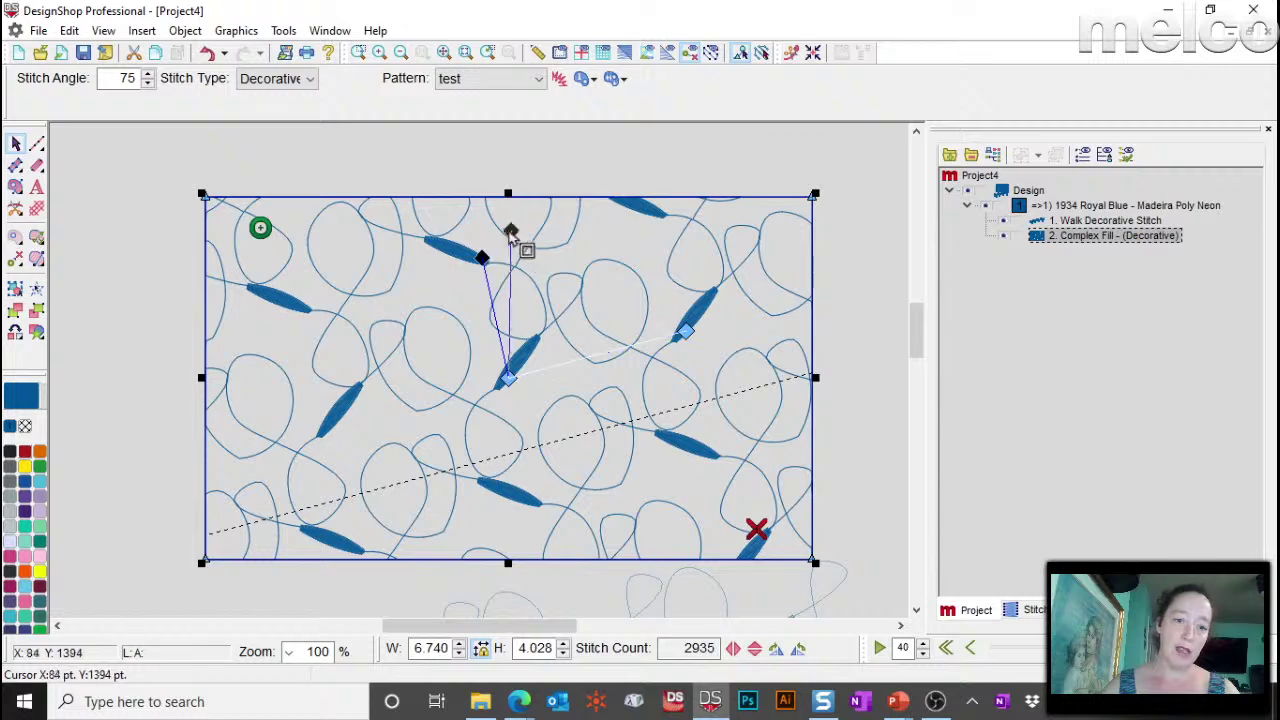
click(683, 333)
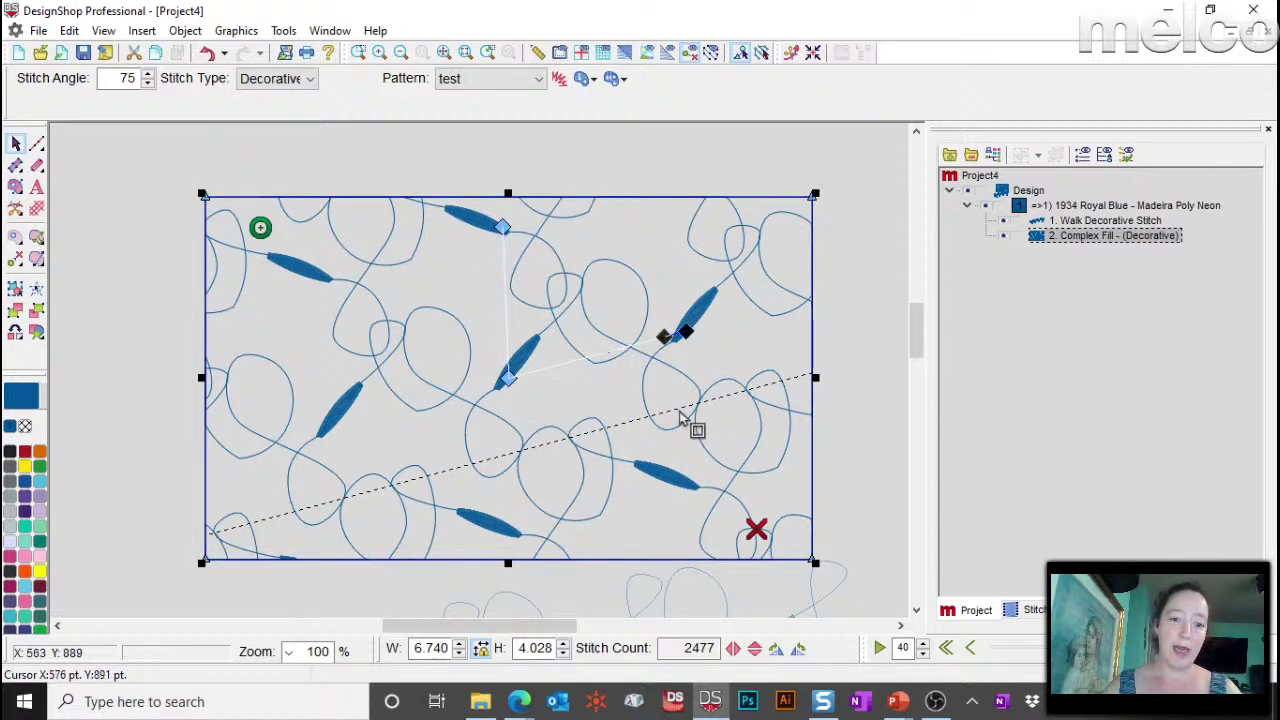
drag(703, 420, 617, 406)
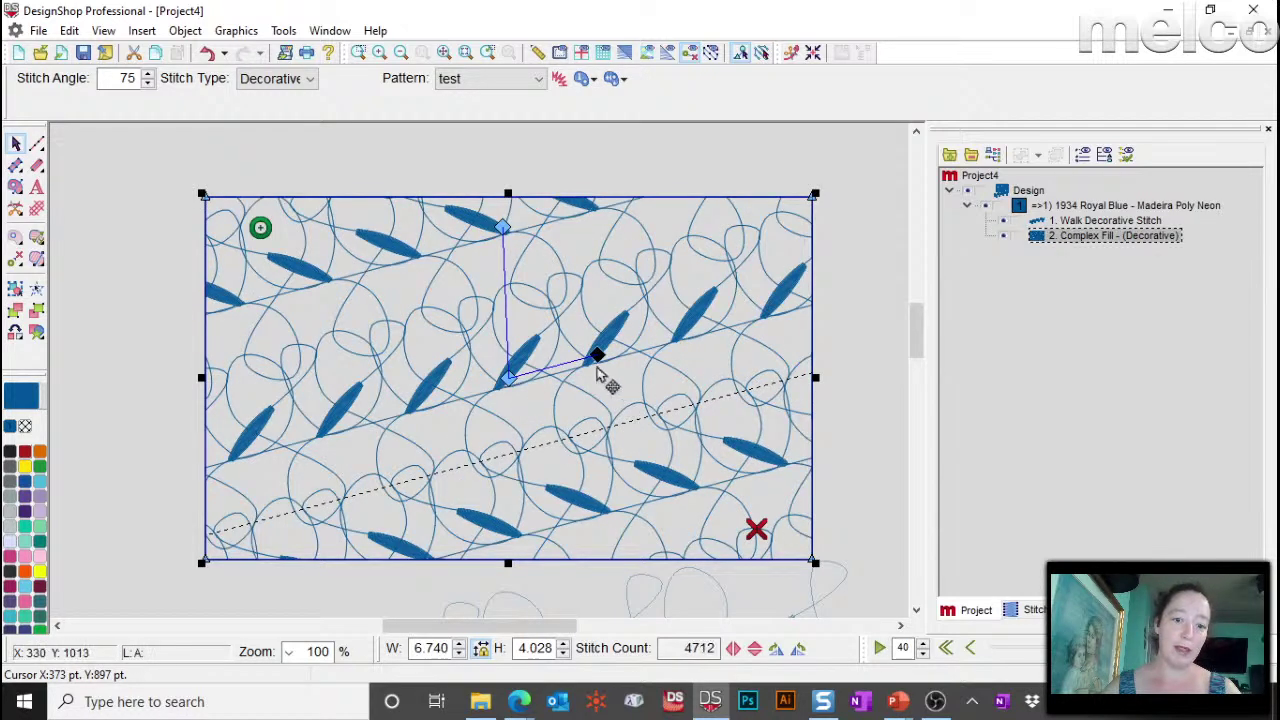
drag(597, 356, 665, 337)
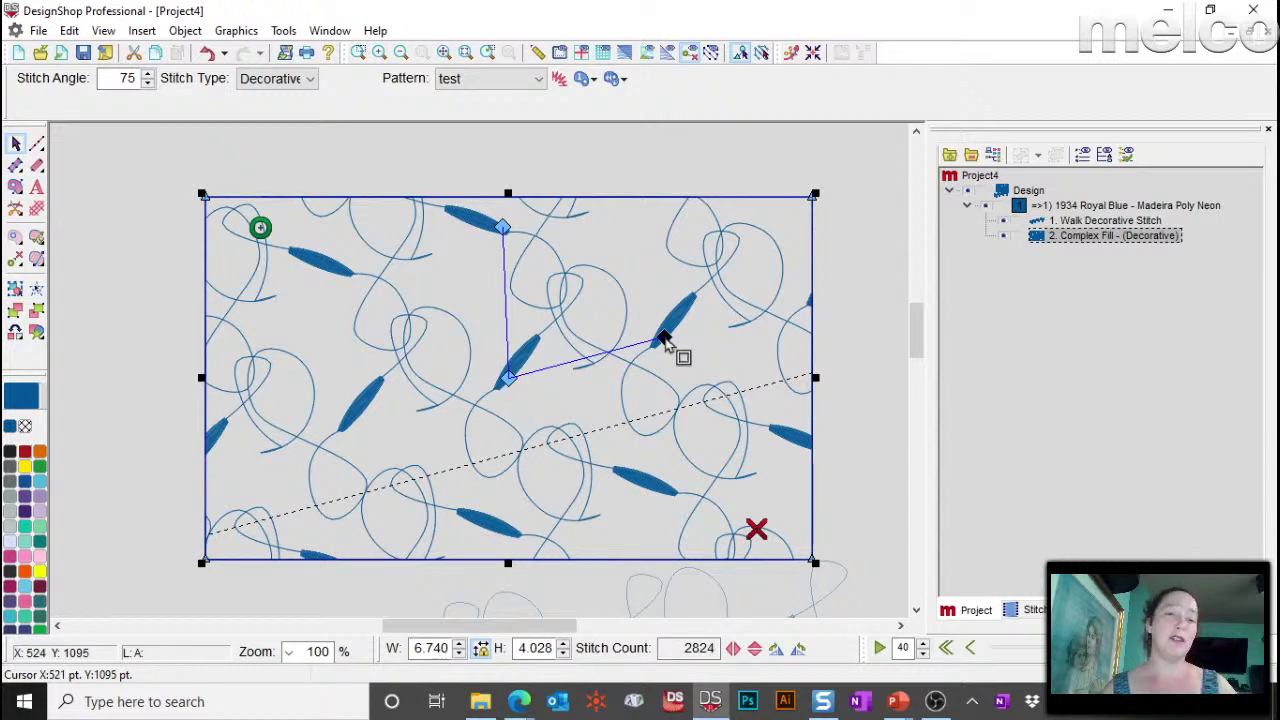
click(503, 228)
drag(503, 228, 459, 262)
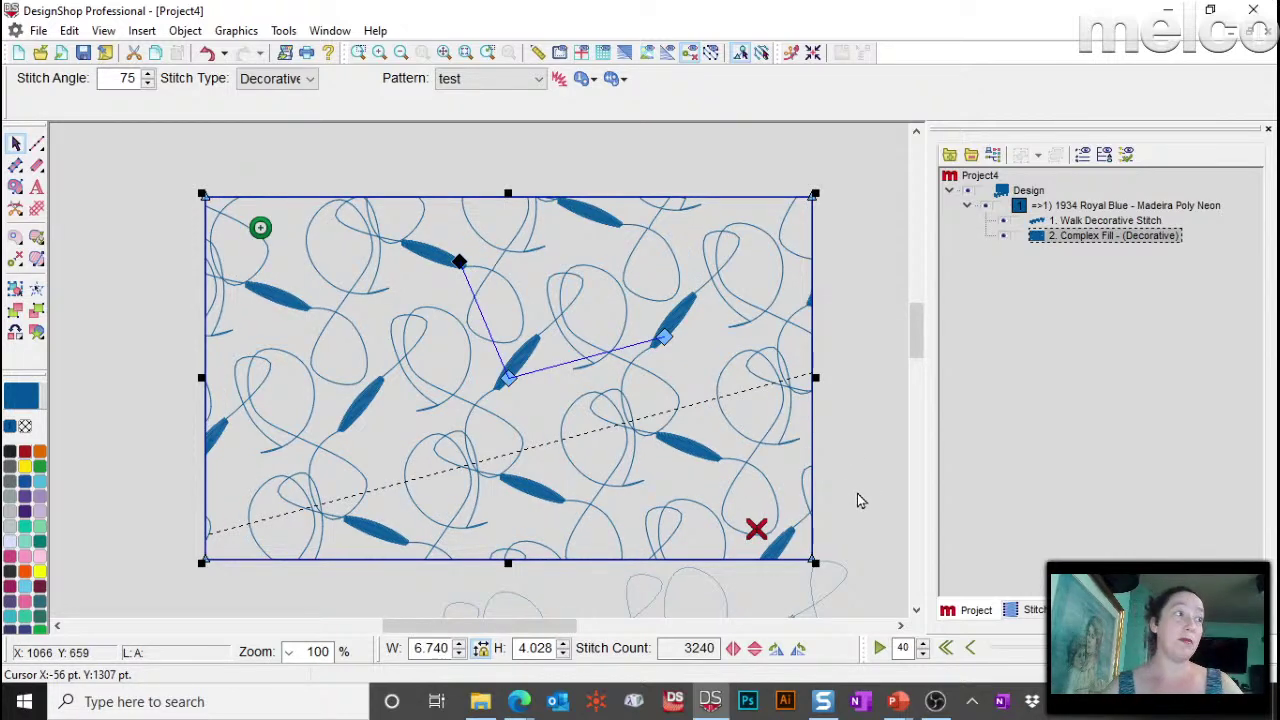
click(795, 154)
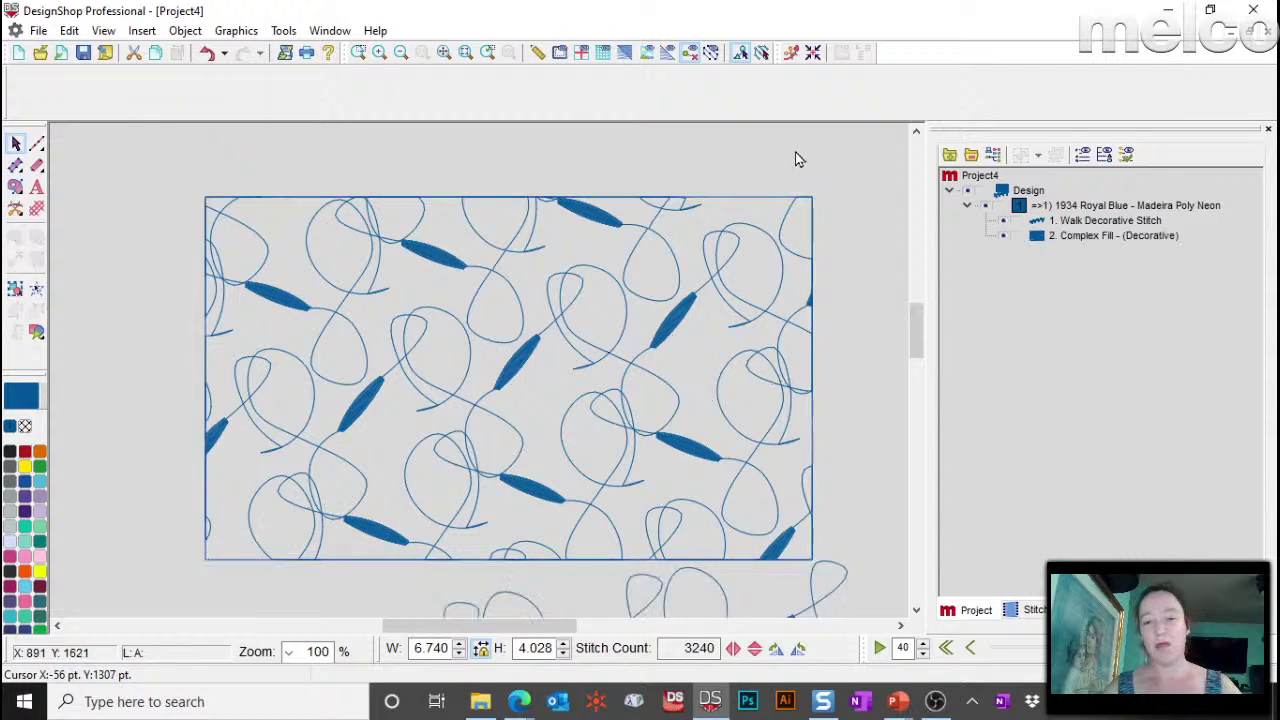
Step: Switch to the sunflower.OFM project and examine the path of its continuous walk stitch, leaving it deselected
click(444, 53)
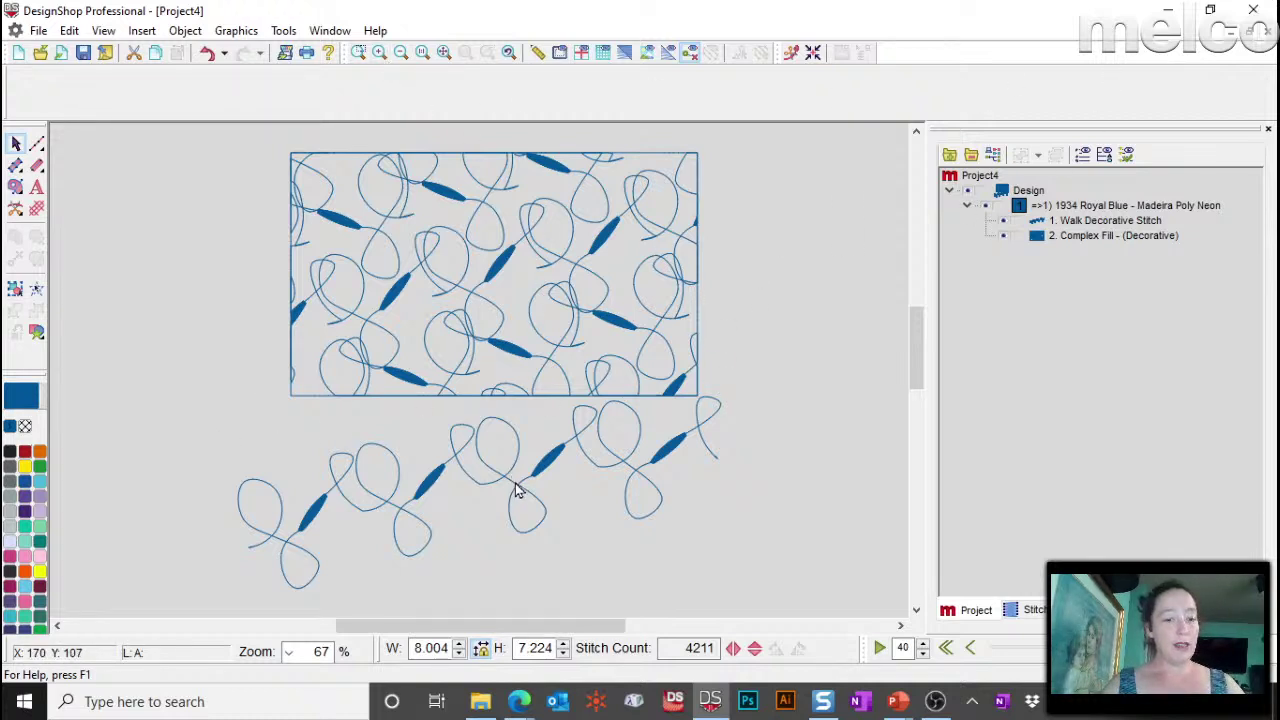
click(330, 30)
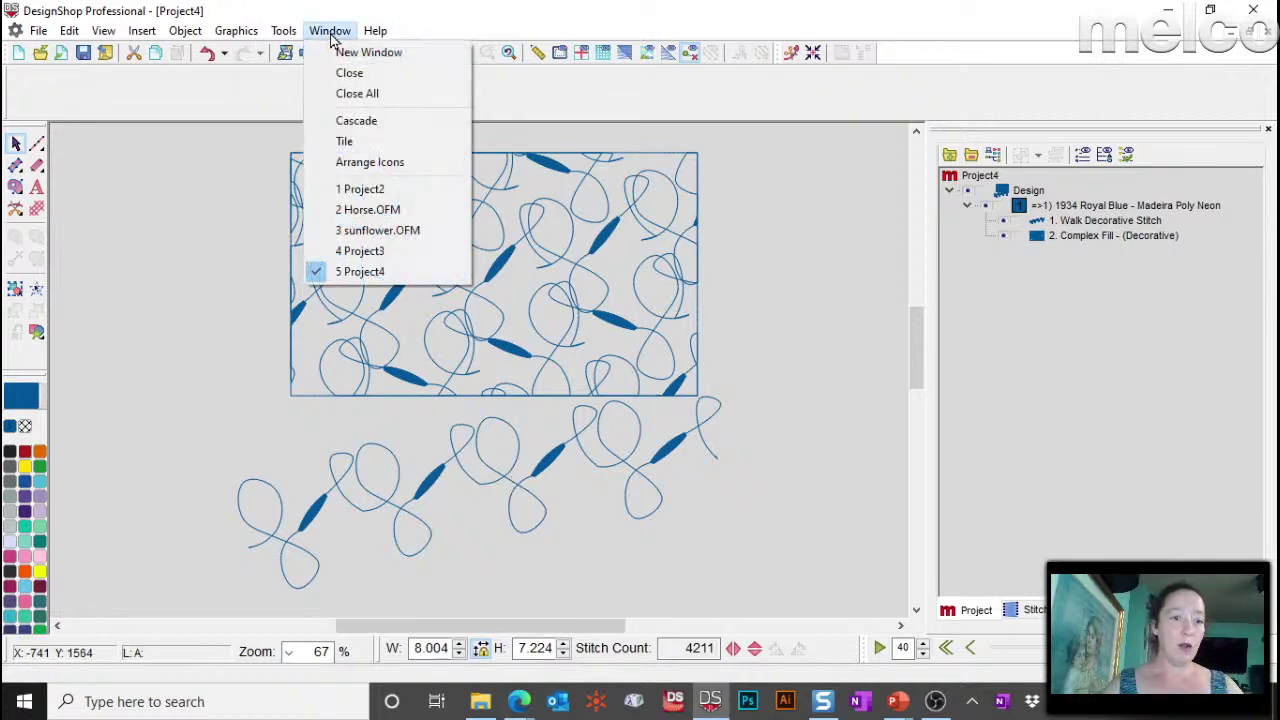
click(397, 233)
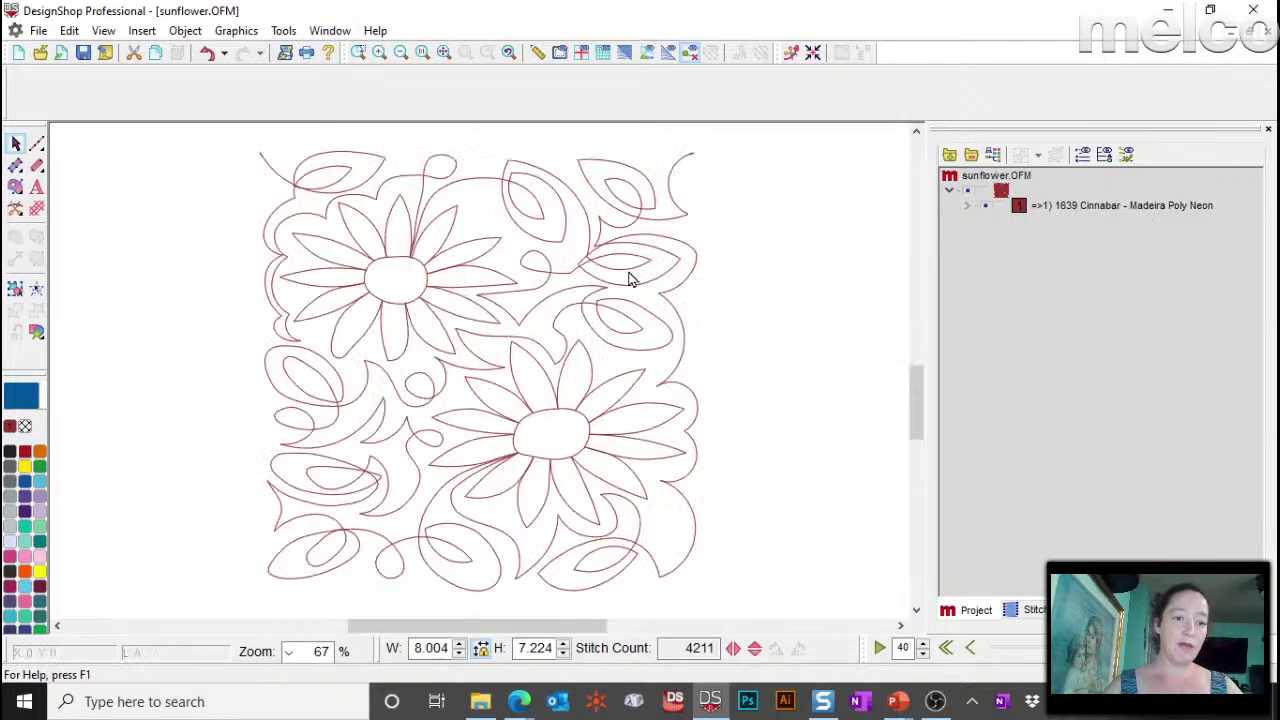
click(560, 272)
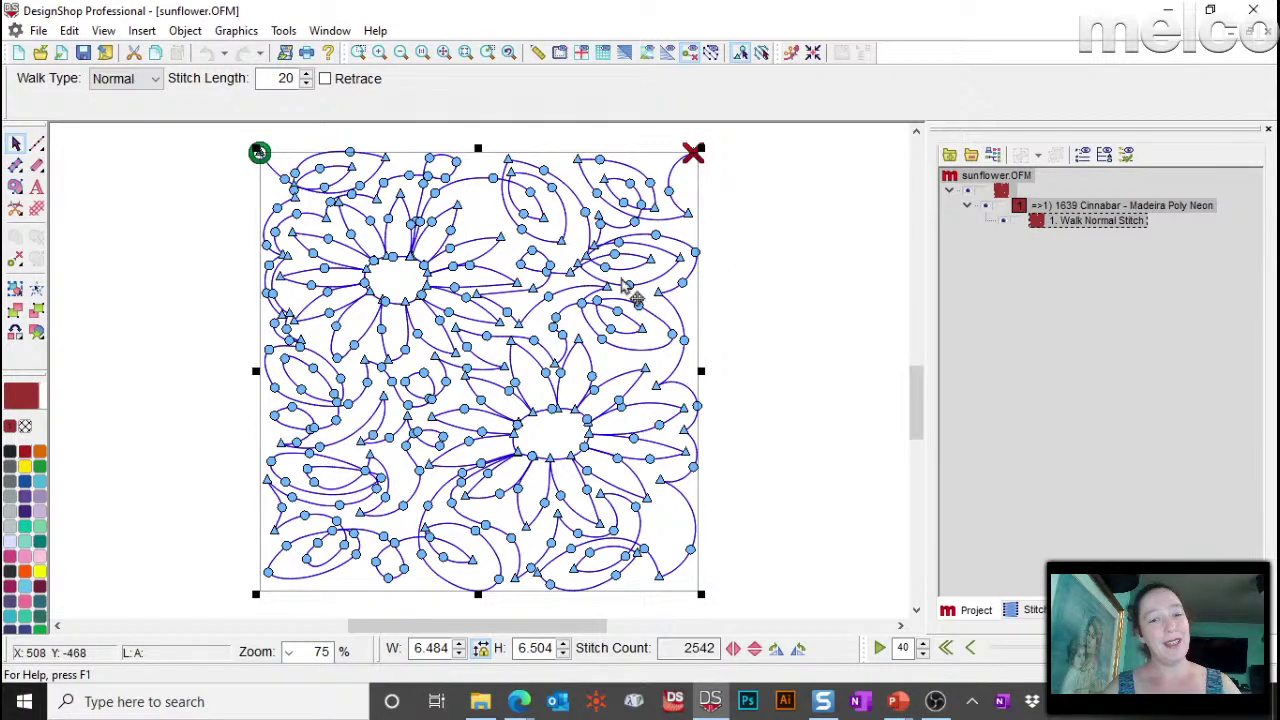
click(1039, 452)
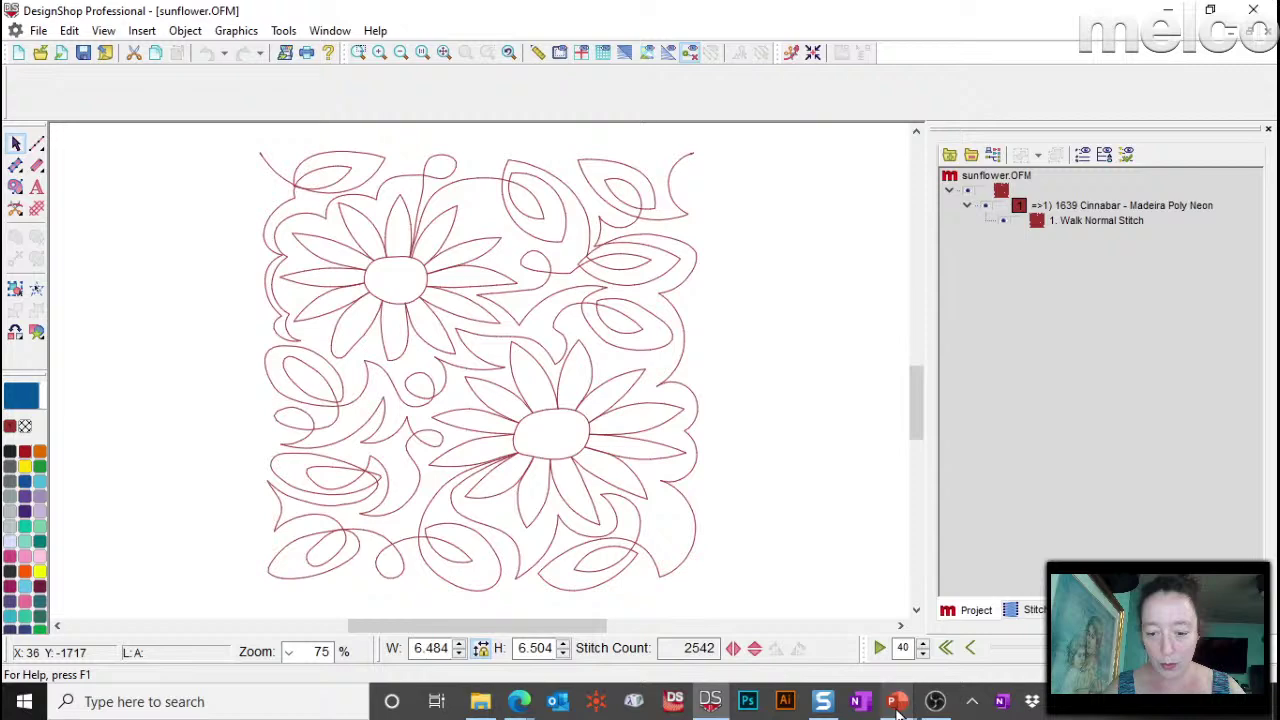
Step: Switch to the PowerPoint slide show to read the Questions slide, and return to DesignShop
mouse_move(897, 710)
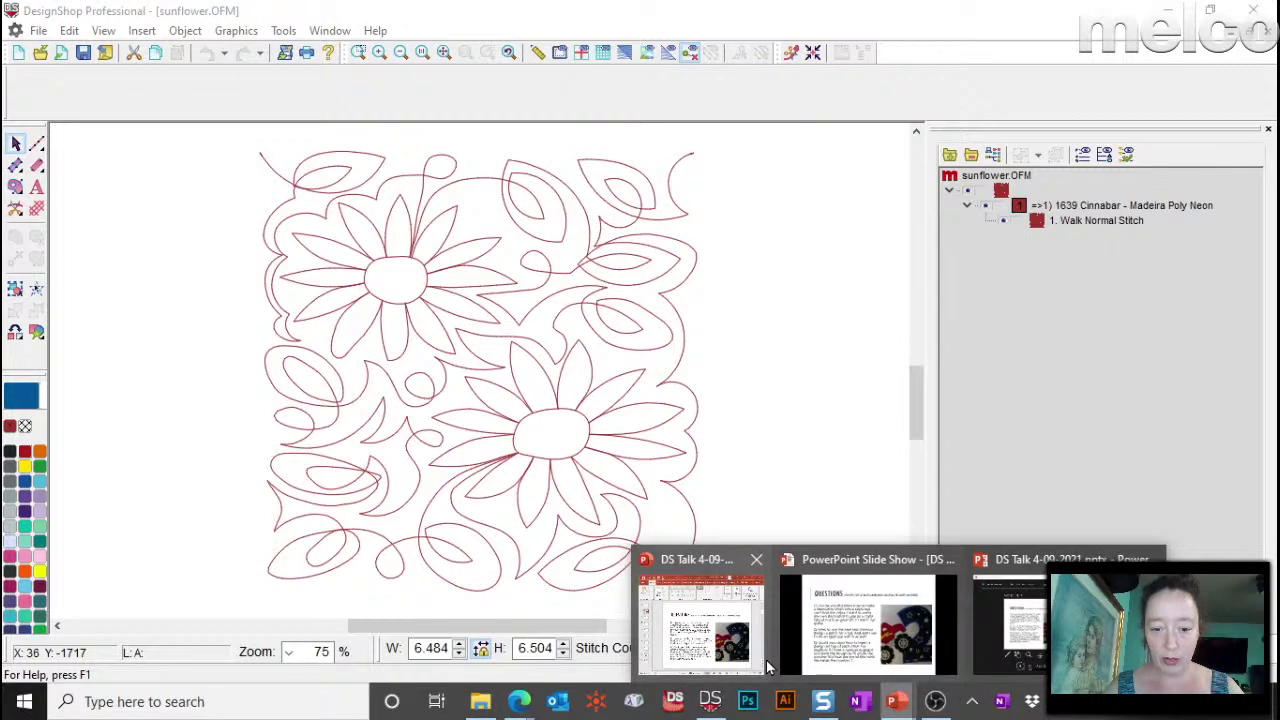
click(800, 630)
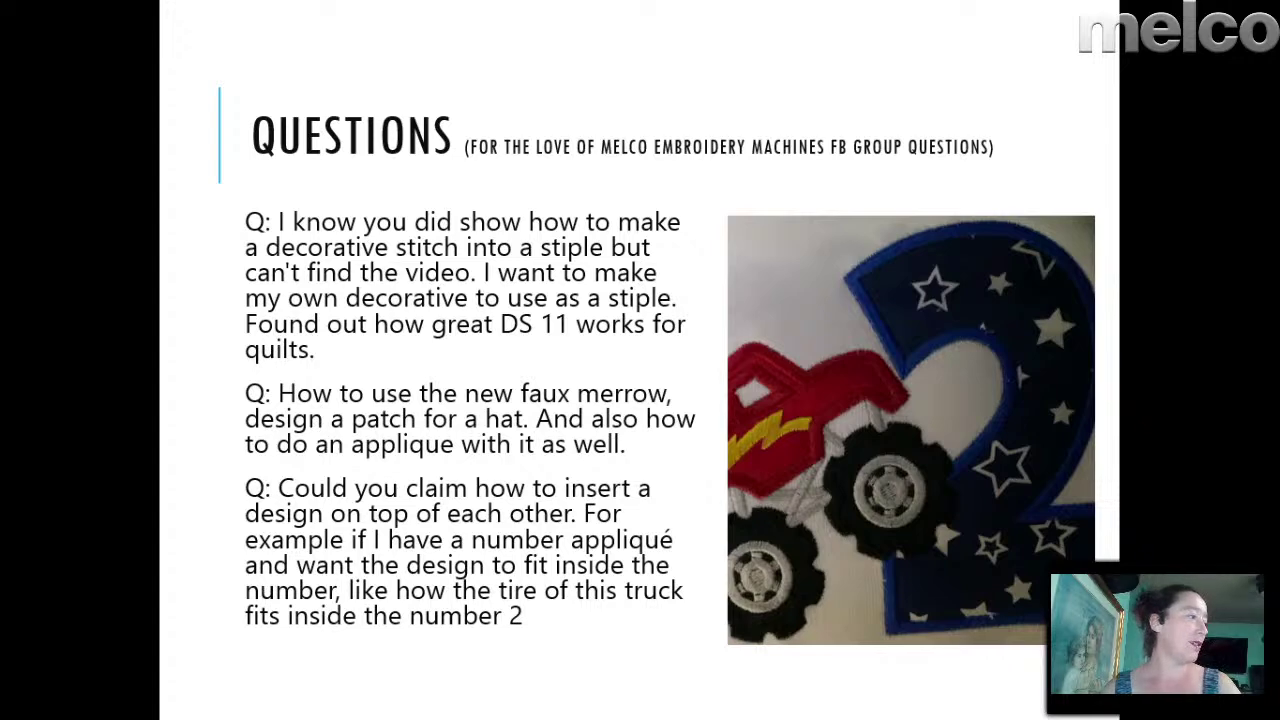
key(alt+Tab)
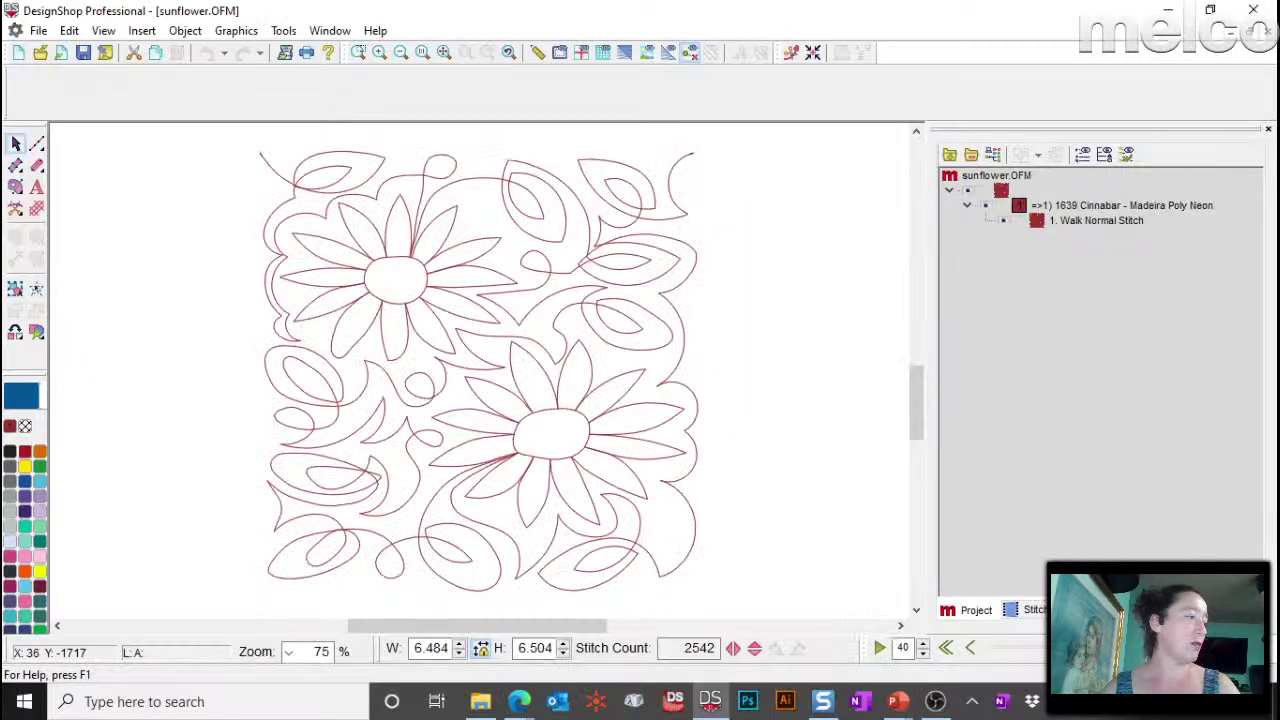
Step: Close the sunflower, Project4, Project3 and Horse projects without saving, leaving the empty Project2 open
click(1273, 38)
click(1273, 38)
click(707, 390)
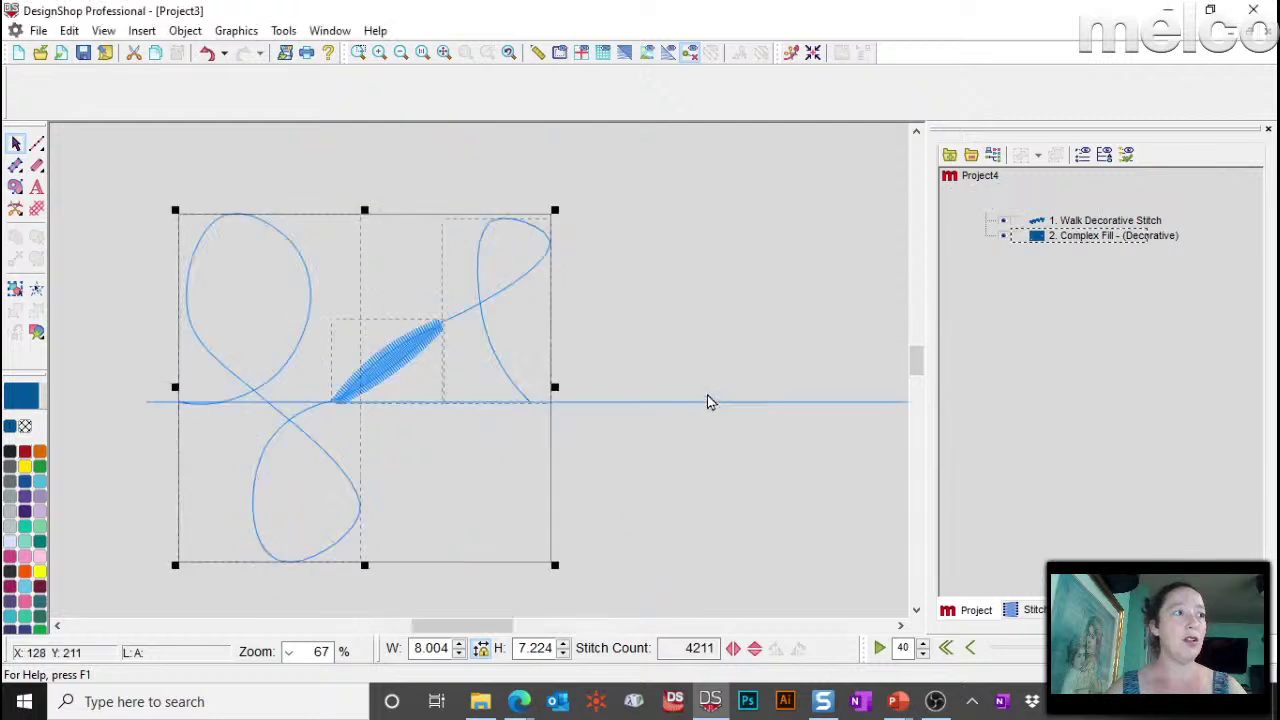
click(1273, 38)
click(710, 389)
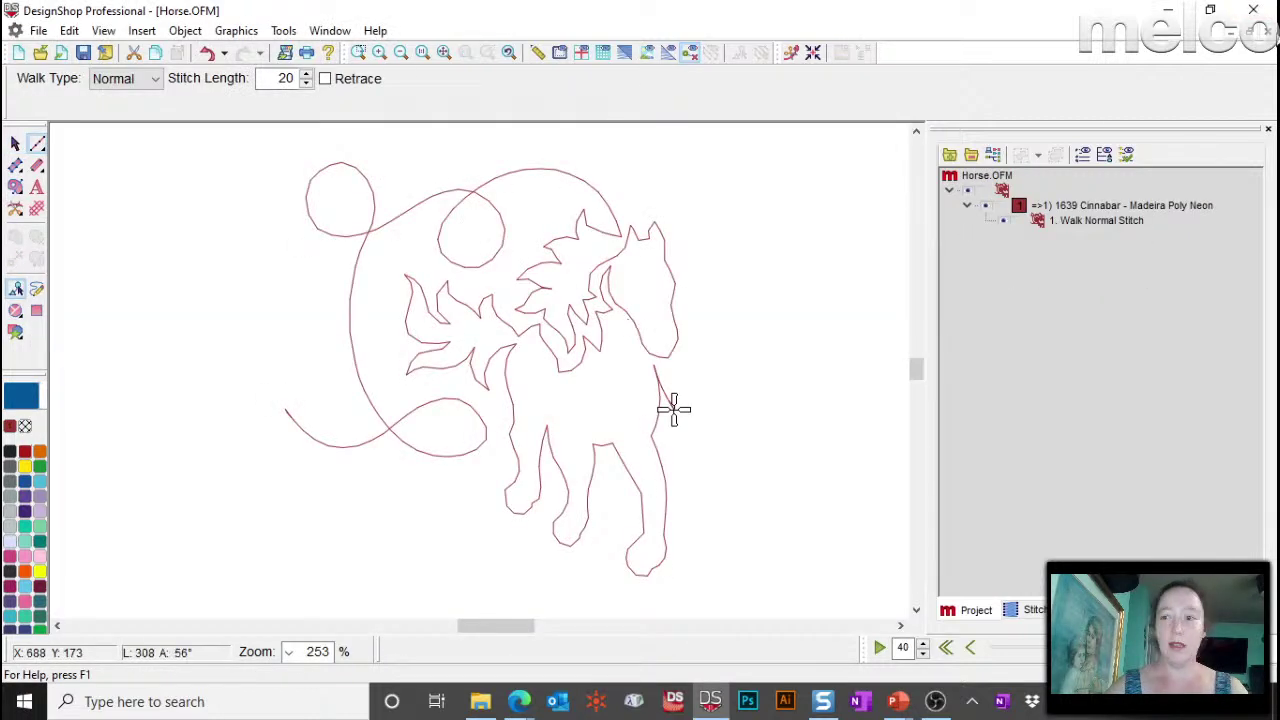
key(ctrl+F4)
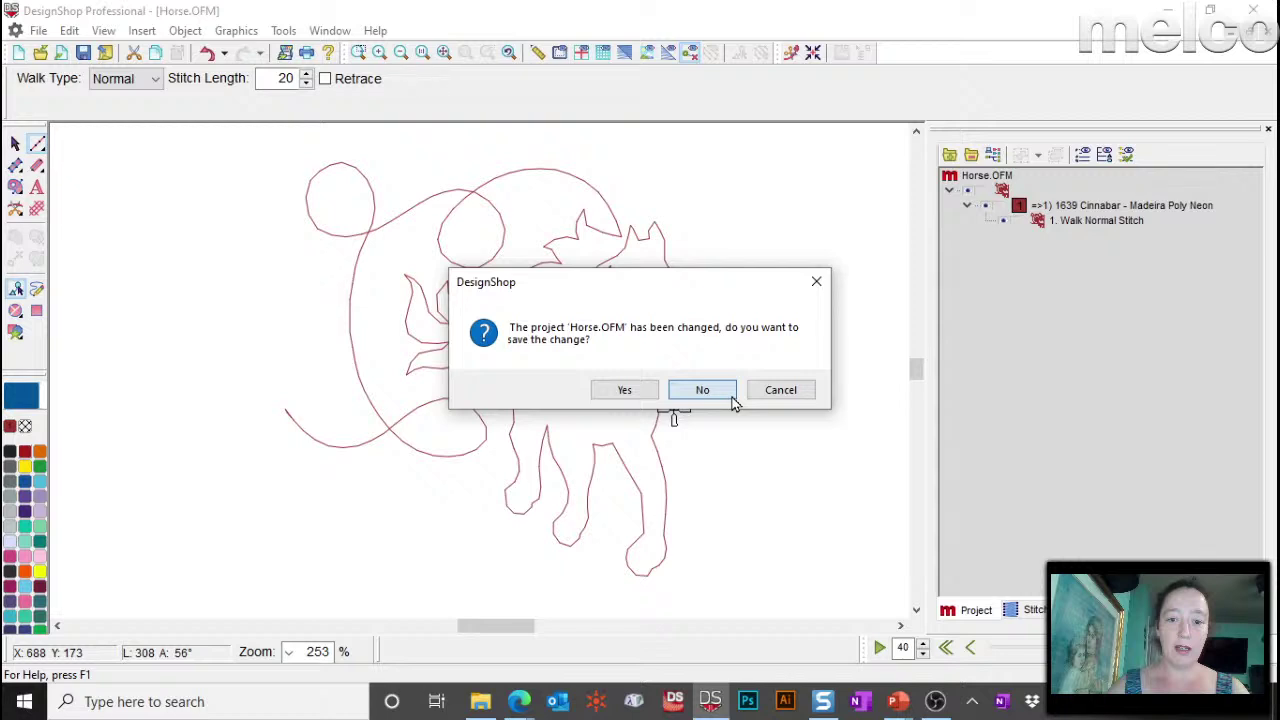
click(703, 390)
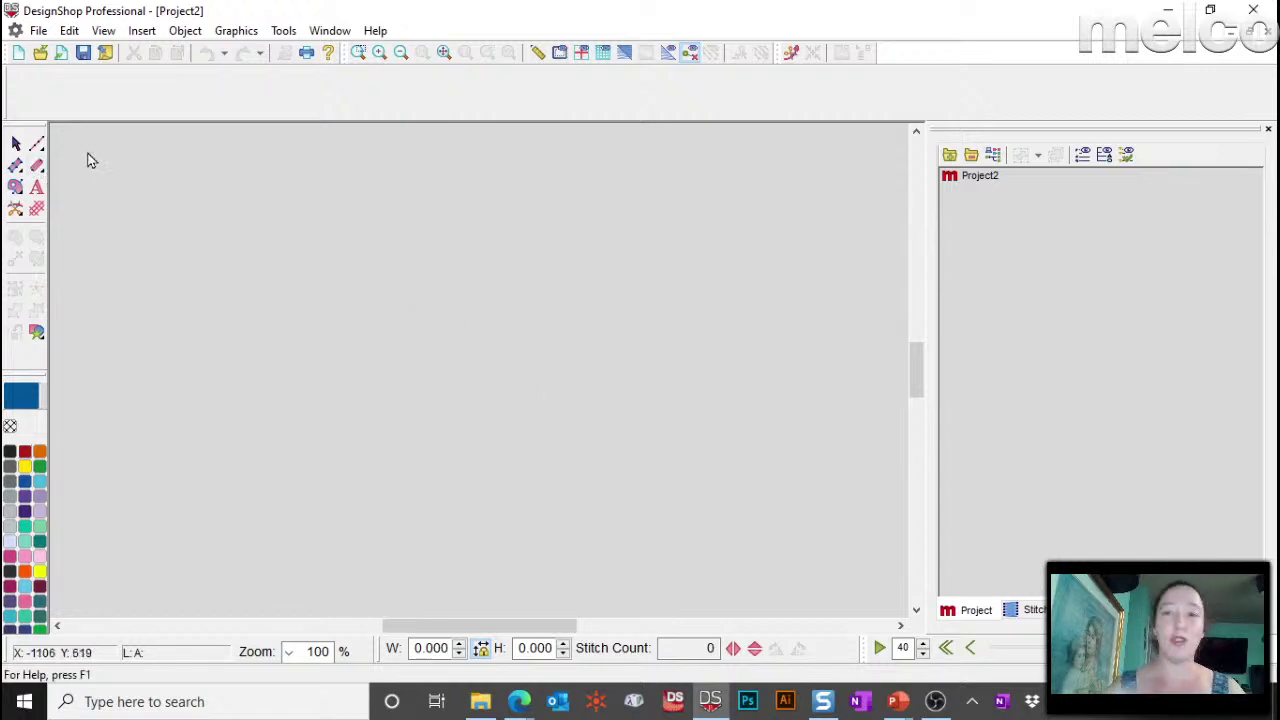
Step: Place the 3.75 Faux Merrow Rounded Rectangle from the Faux Merrow custom designs in the empty project and deselect it
click(37, 337)
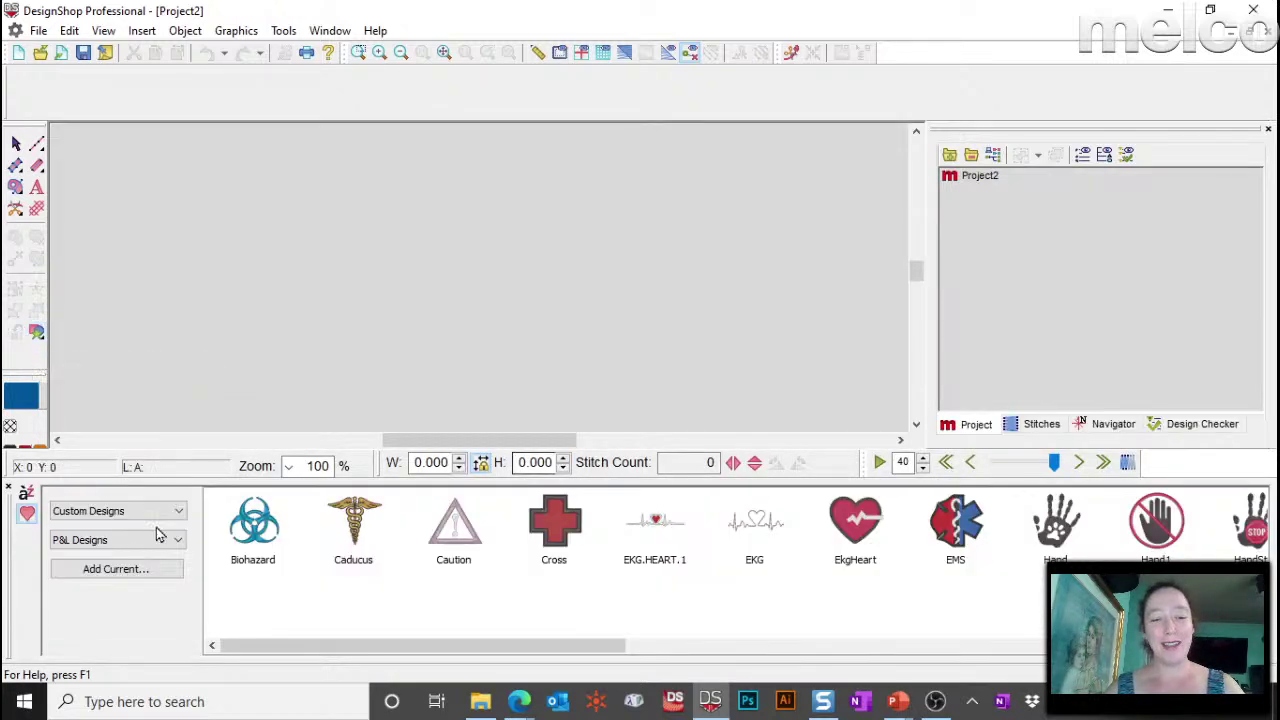
click(158, 541)
click(100, 608)
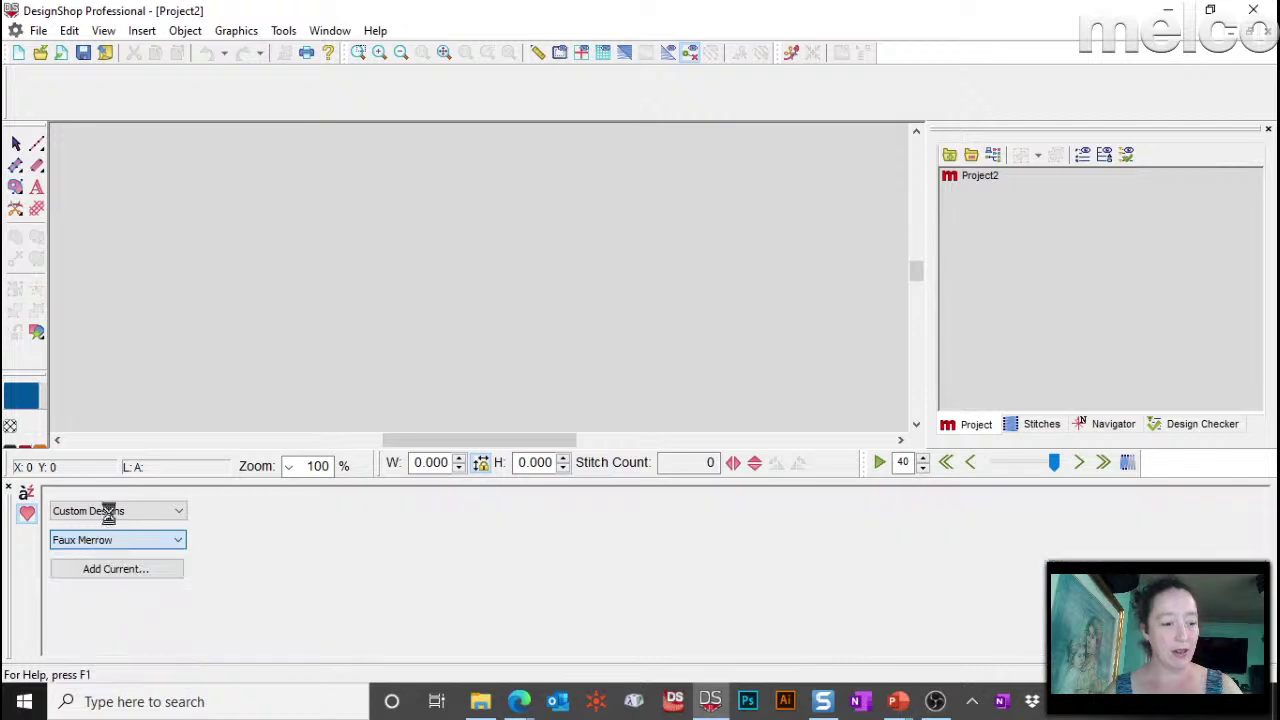
click(102, 516)
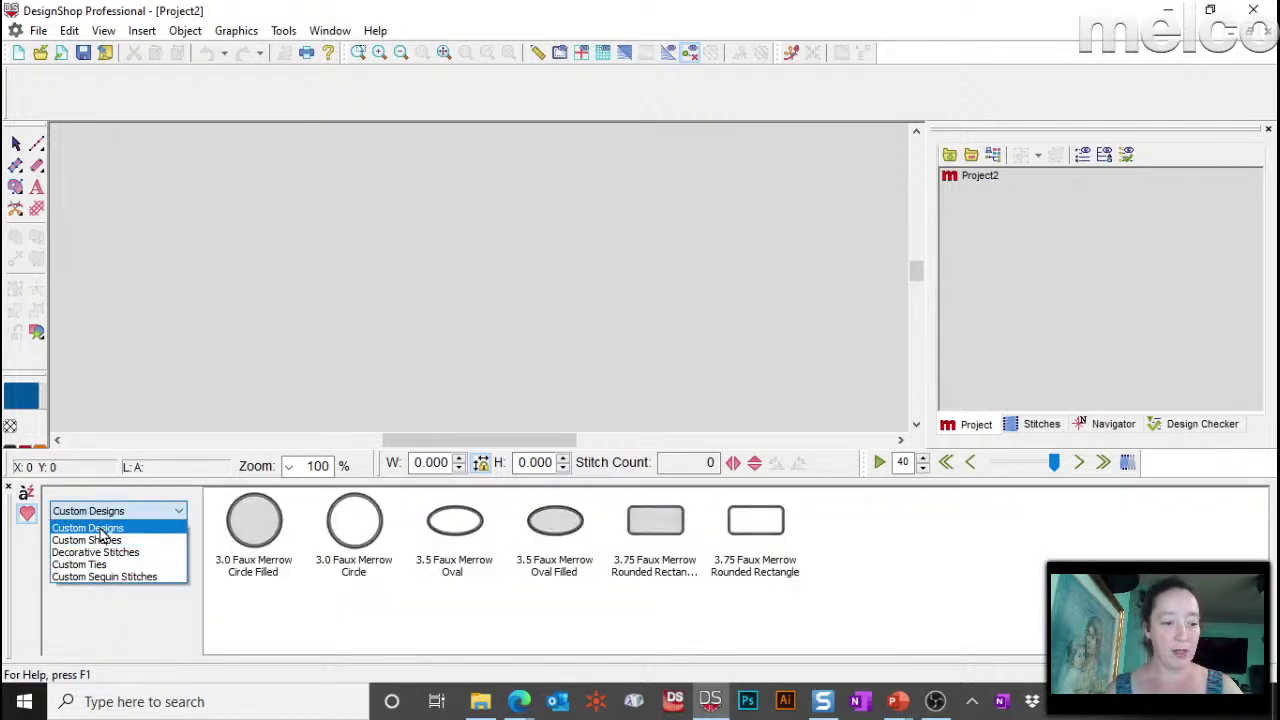
click(100, 527)
click(100, 540)
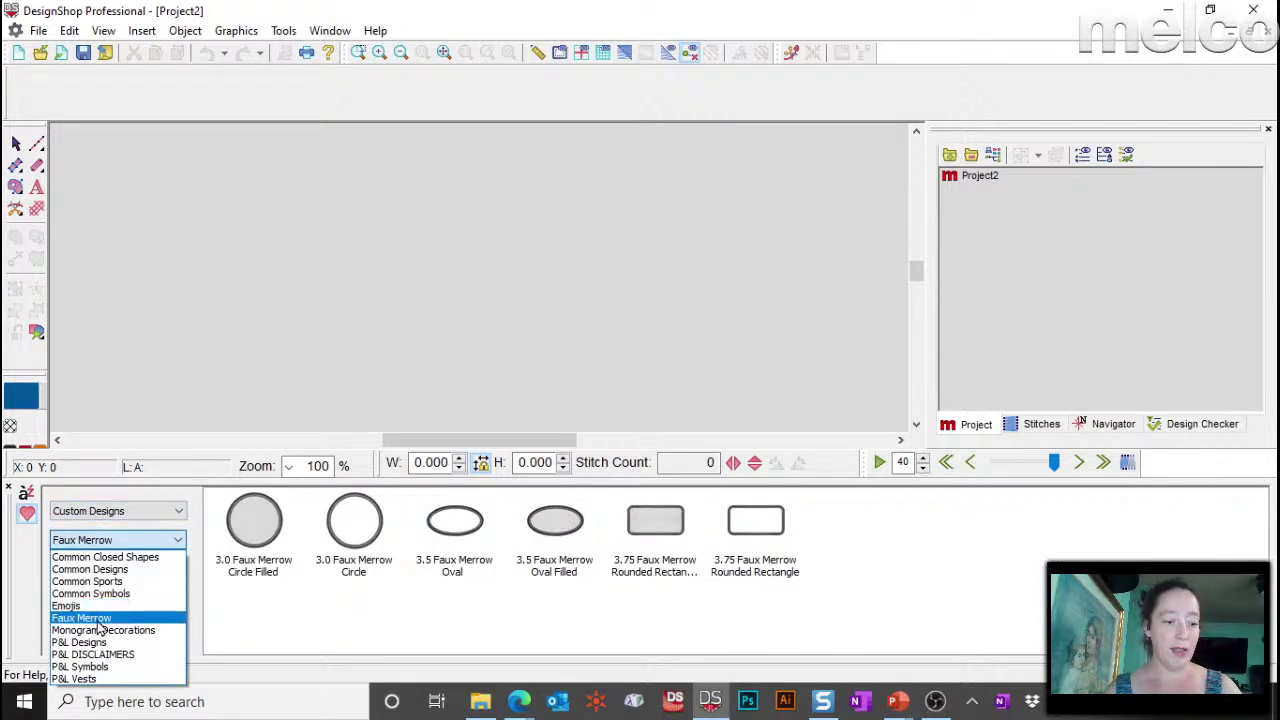
click(102, 619)
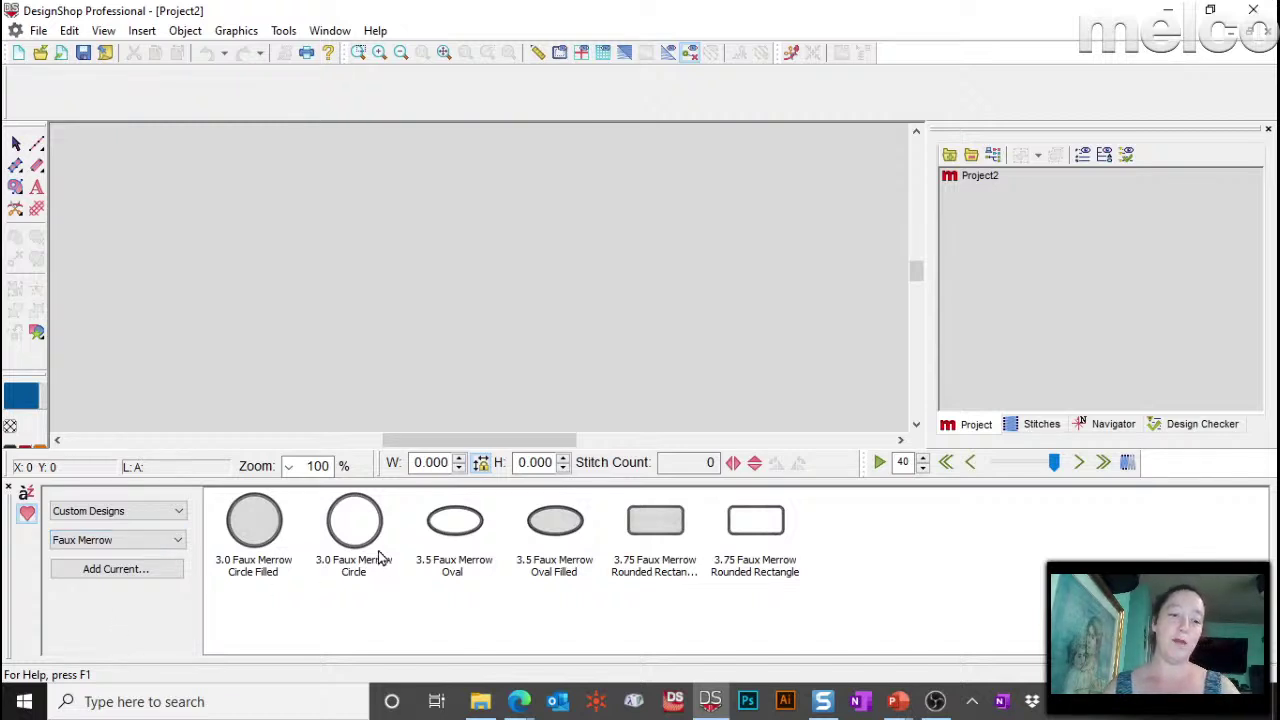
drag(768, 545, 511, 280)
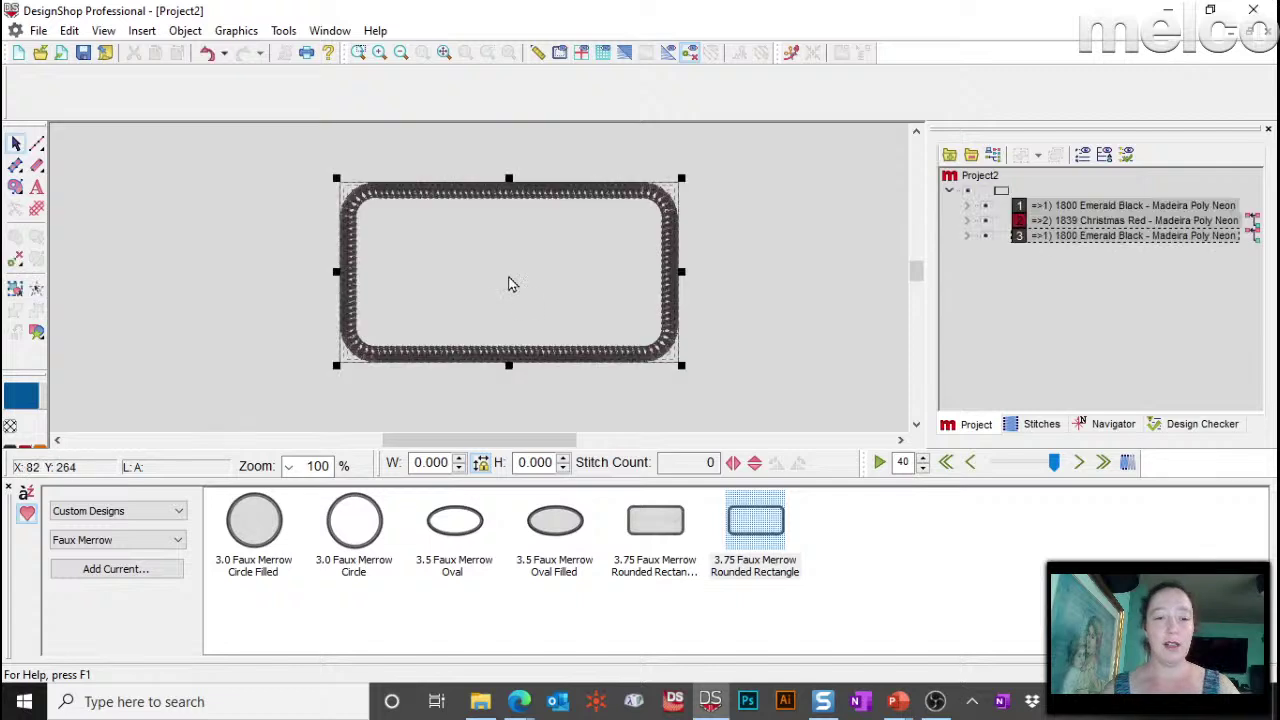
click(783, 349)
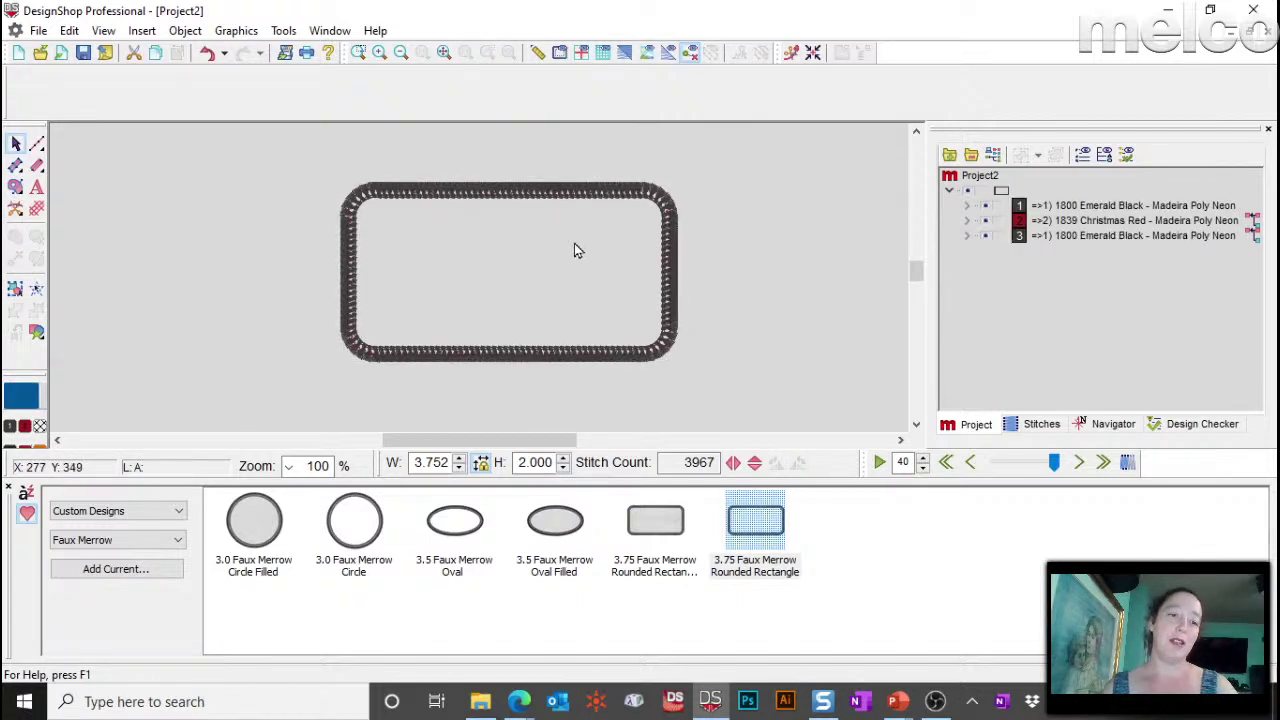
Step: Try to reshape the decorative walk border by pulling its upper edge into a peak, and undo the reshaping
click(545, 195)
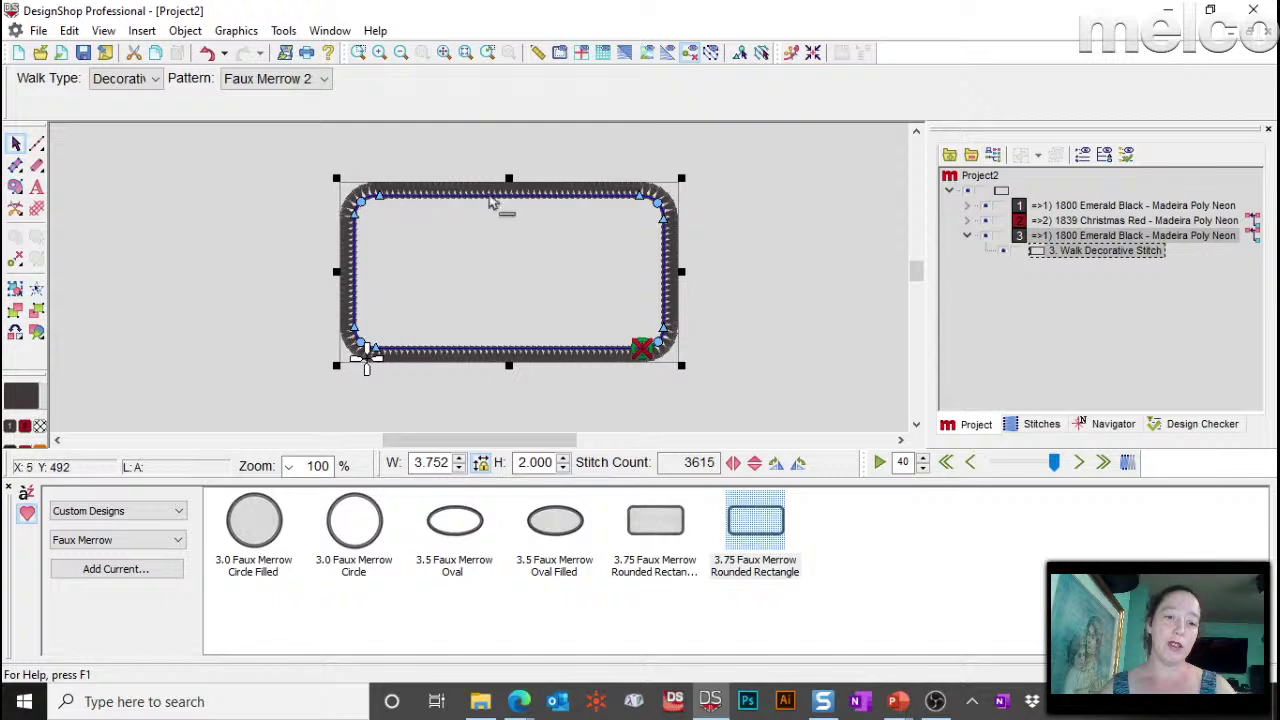
drag(506, 203, 510, 132)
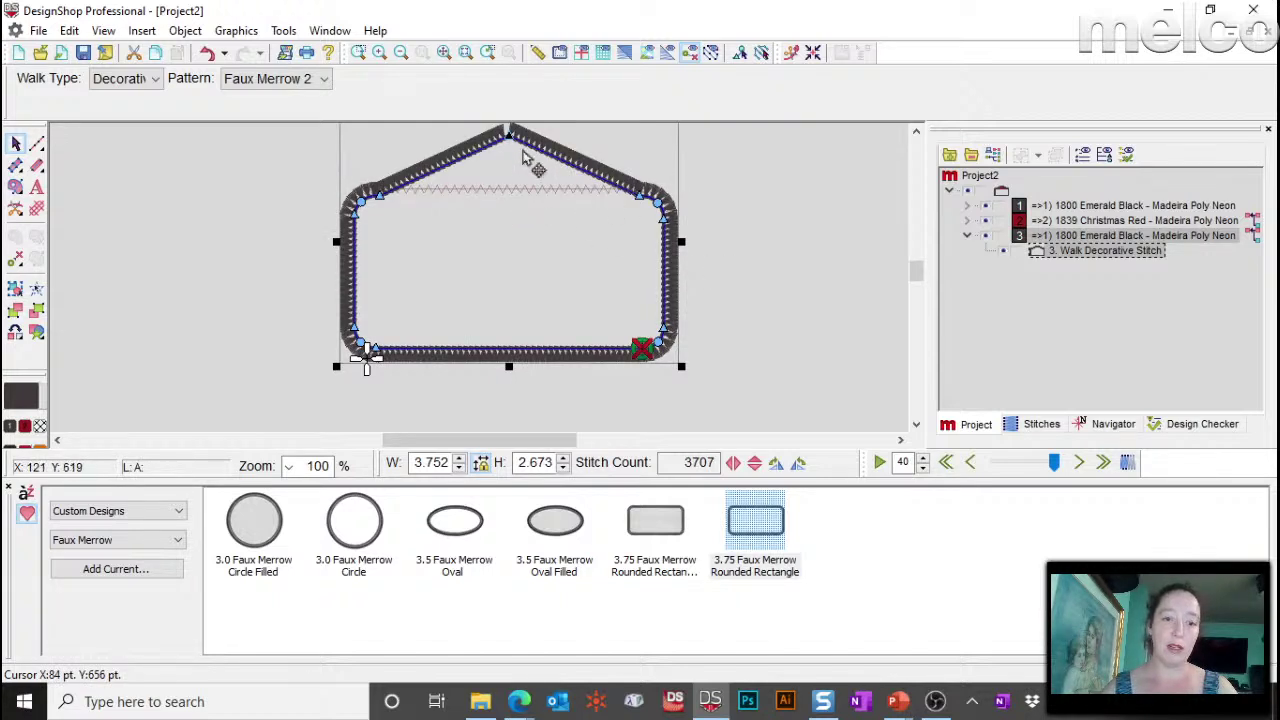
key(ctrl+z)
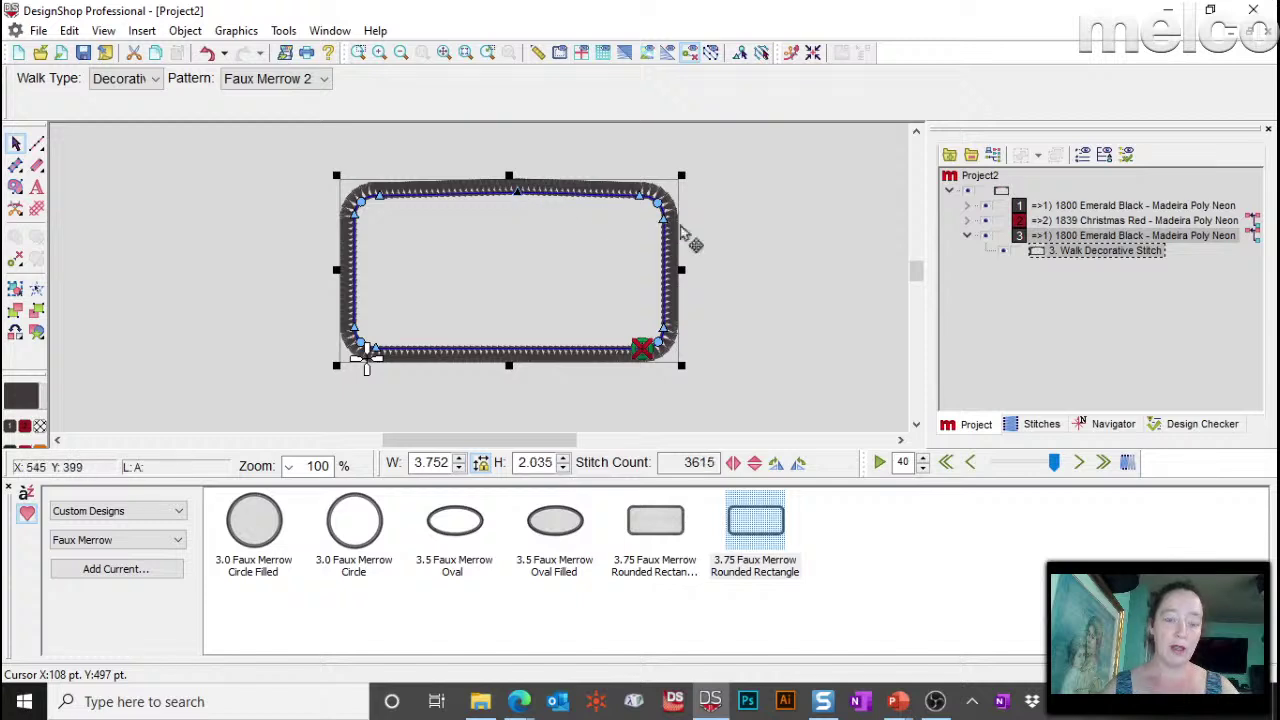
key(Escape)
click(224, 52)
click(209, 52)
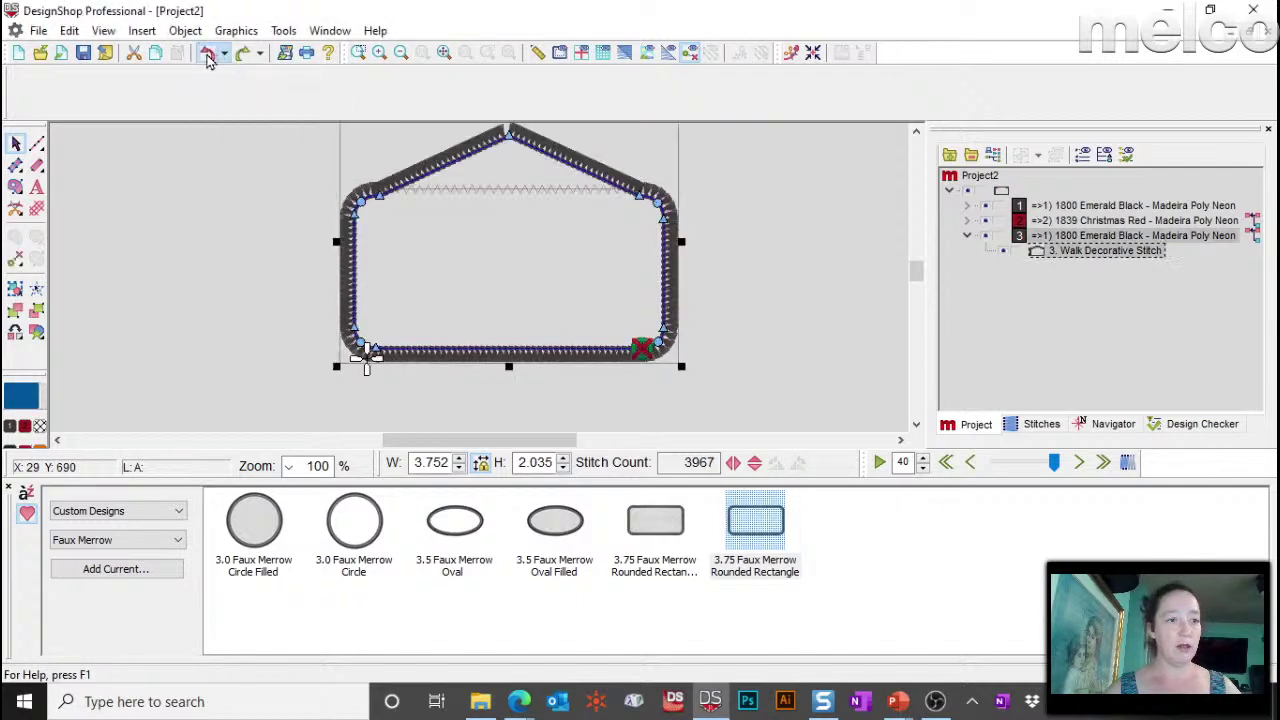
key(Escape)
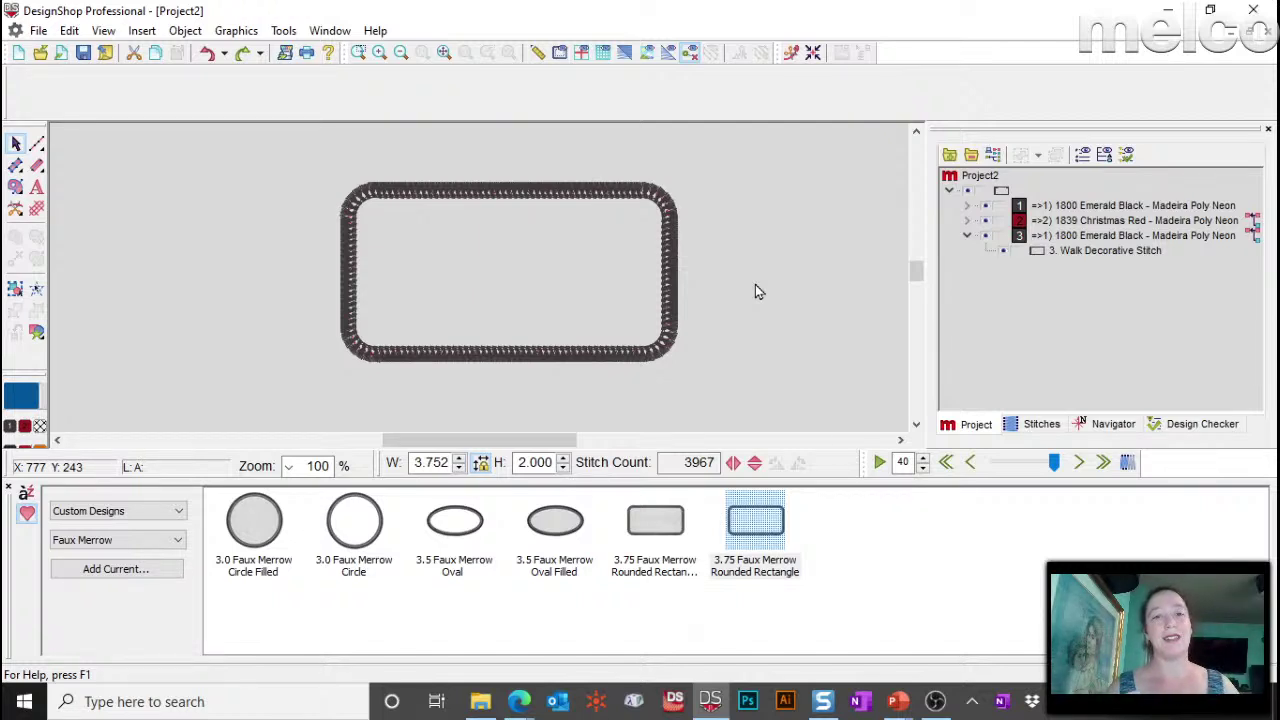
Step: Examine the patch's placement walk stitch and red zig-zag tack-down by selecting their color layers in turn
click(1133, 205)
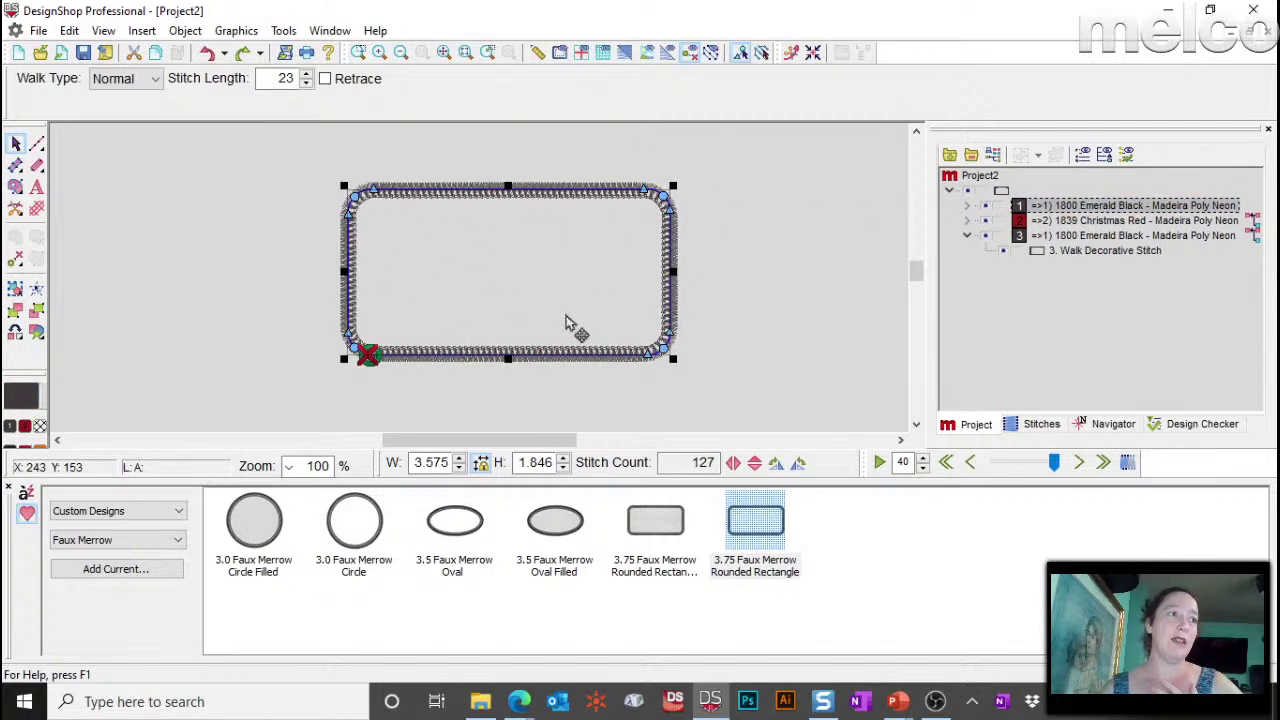
click(810, 233)
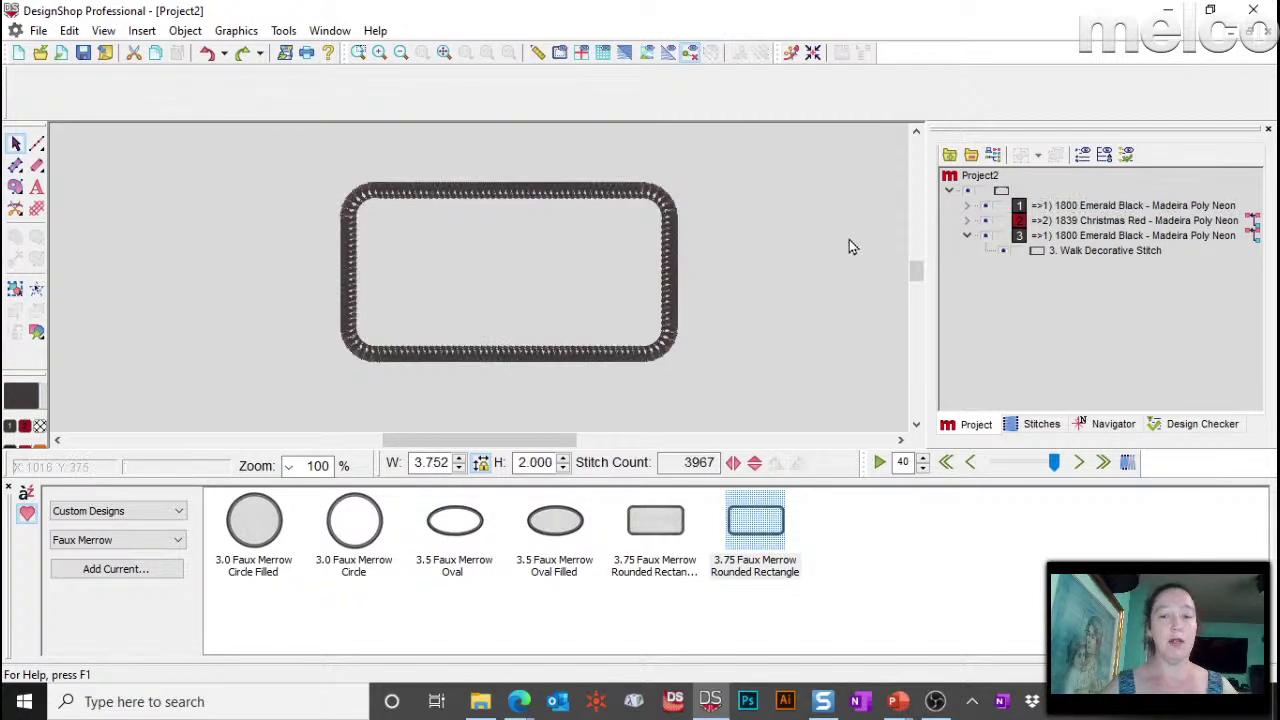
click(1073, 222)
click(1060, 206)
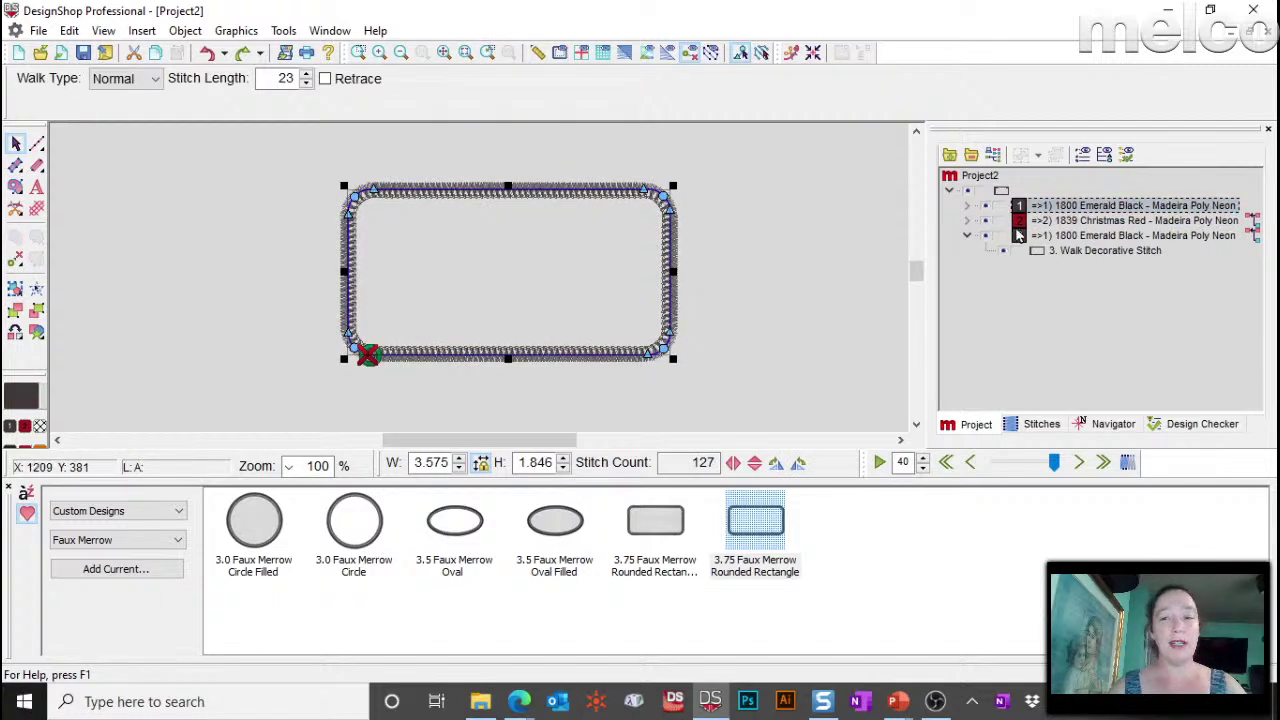
click(1045, 222)
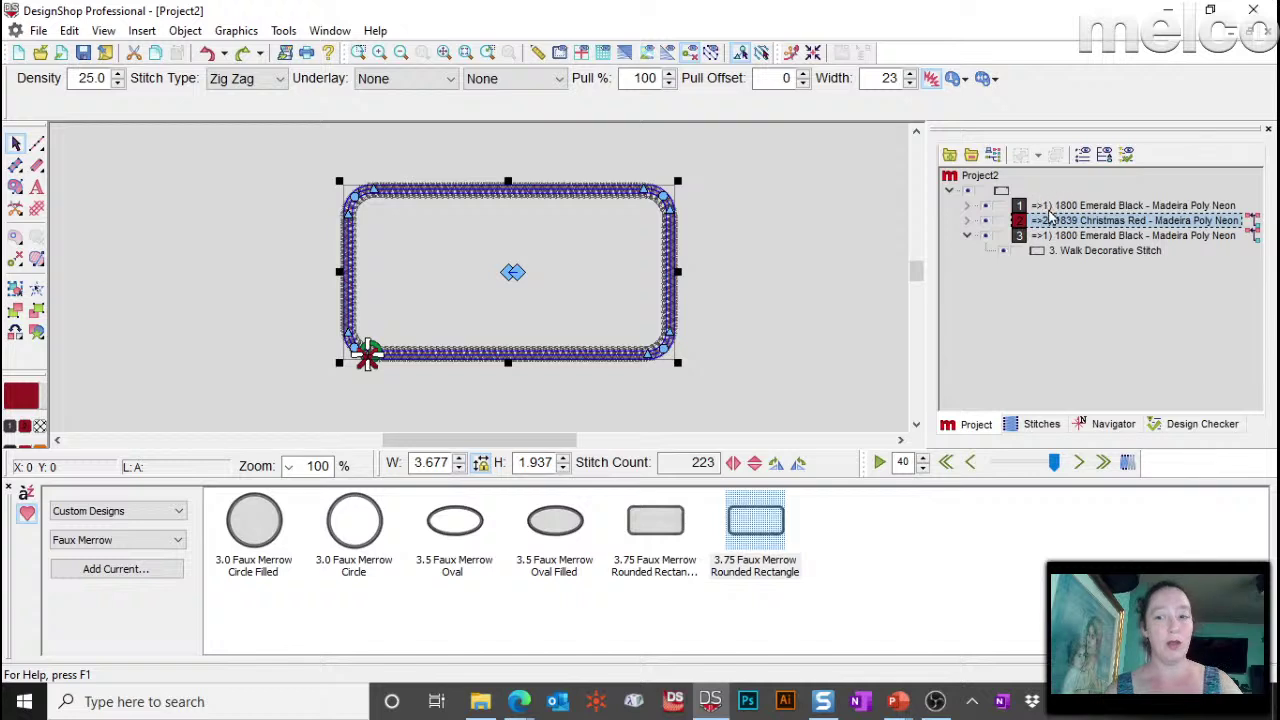
click(1050, 206)
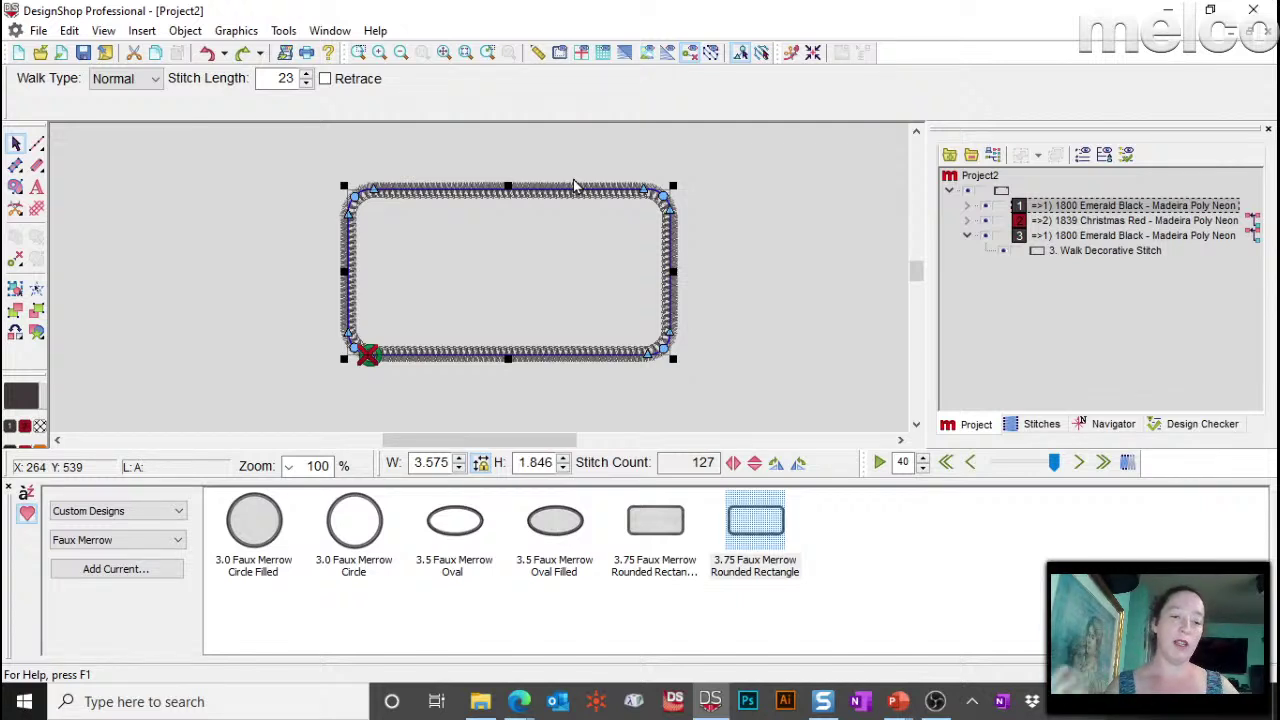
click(1045, 224)
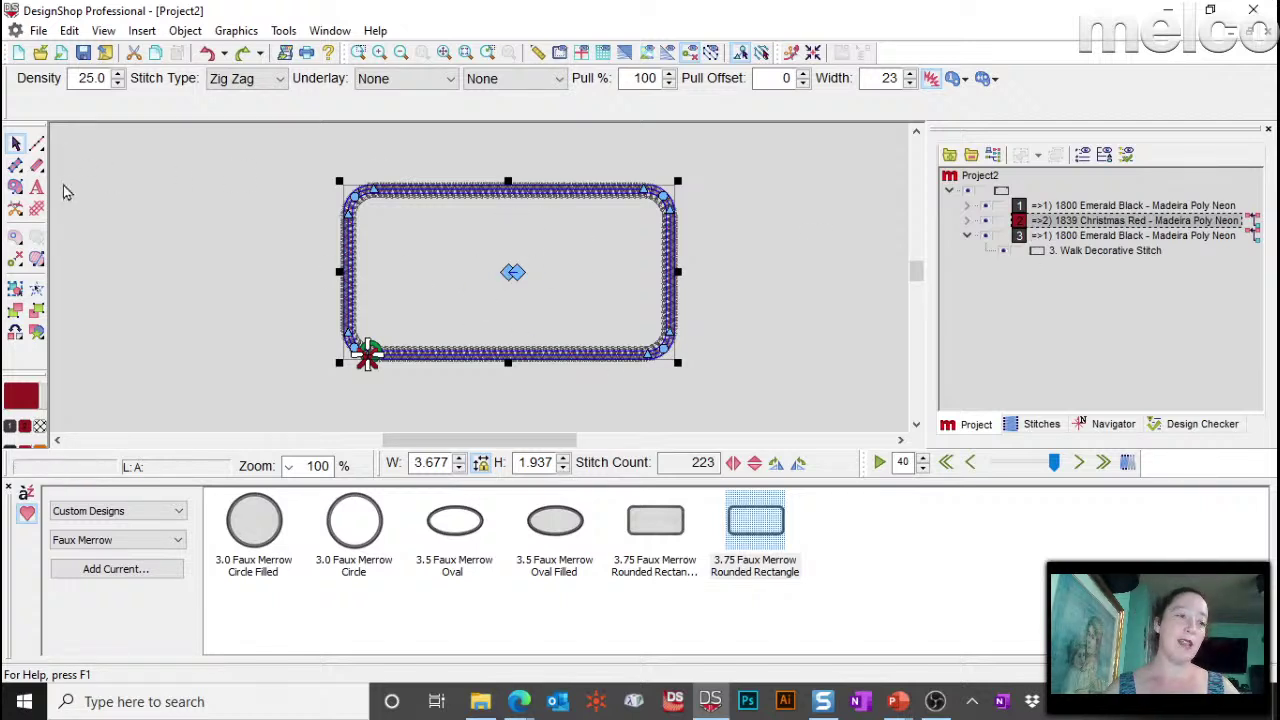
Step: Add the Basic Block lettering "Name" inside the patch border, narrow it to about 2.94 inches, and close the custom designs library
click(36, 187)
click(366, 300)
text(N)
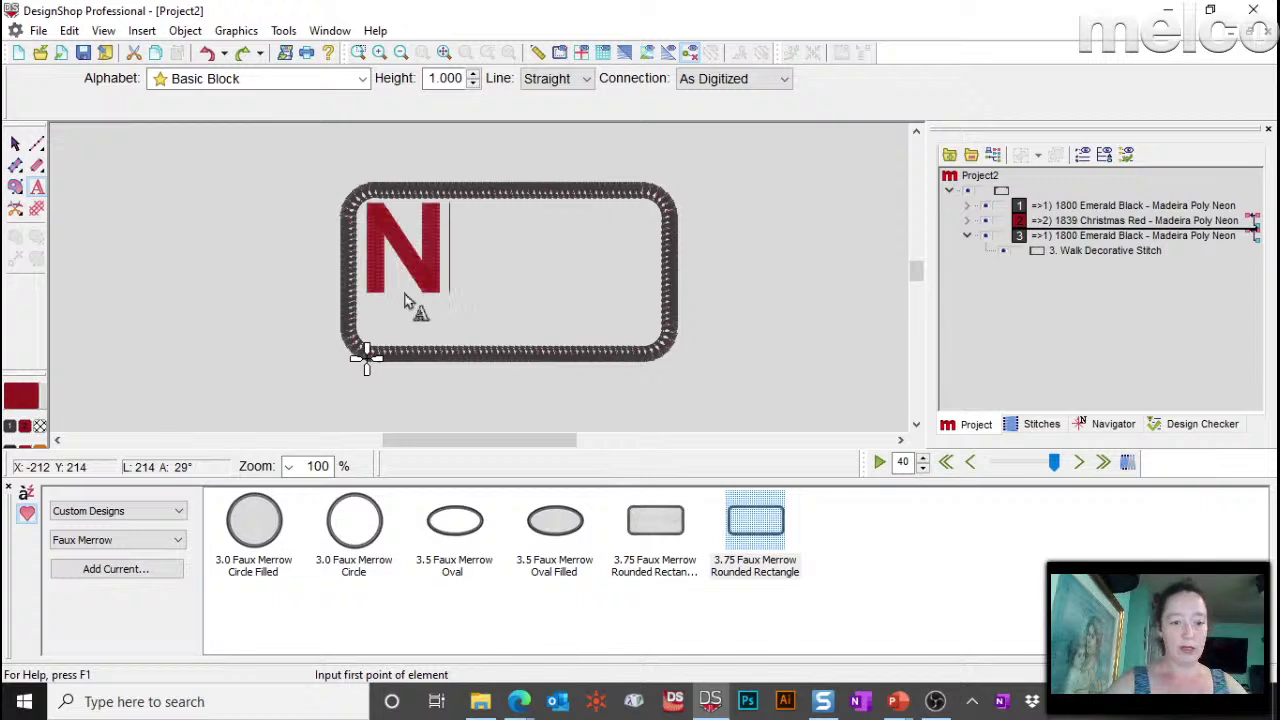
text(ame)
key(Return)
drag(362, 284, 456, 310)
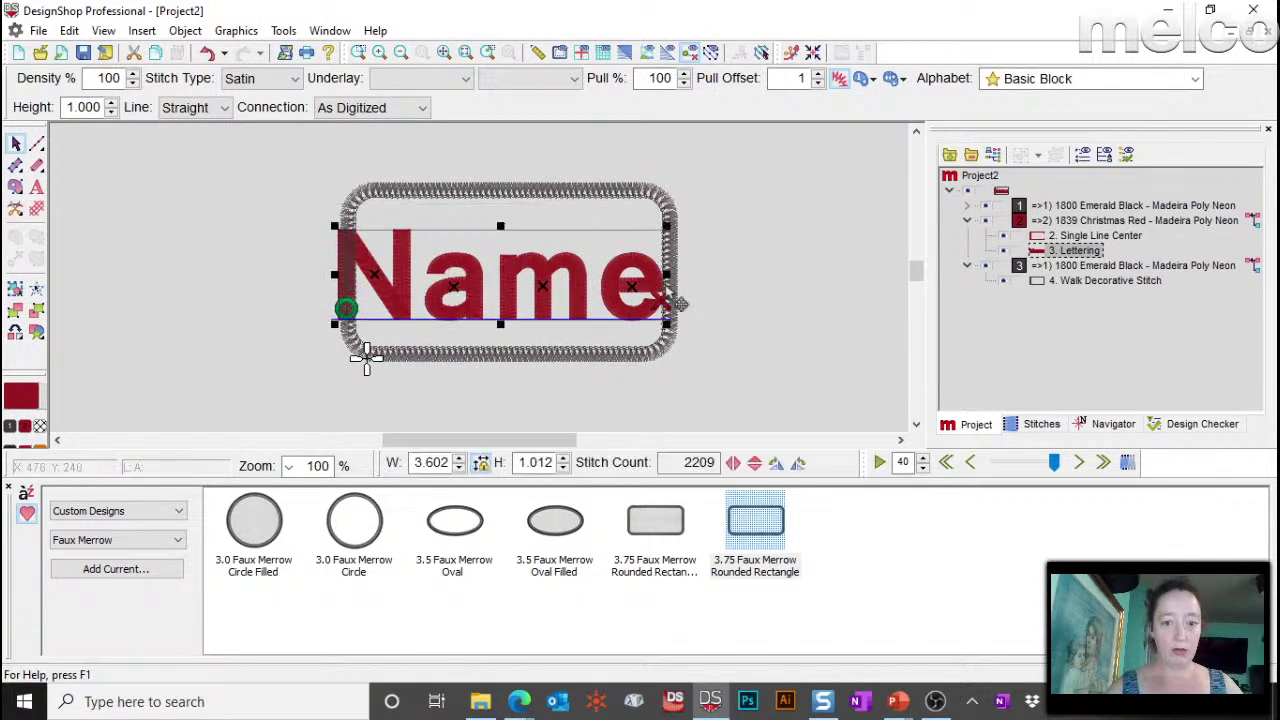
mouse_move(667, 273)
mouse_down()
mouse_move(624, 274)
mouse_move(667, 273)
mouse_up()
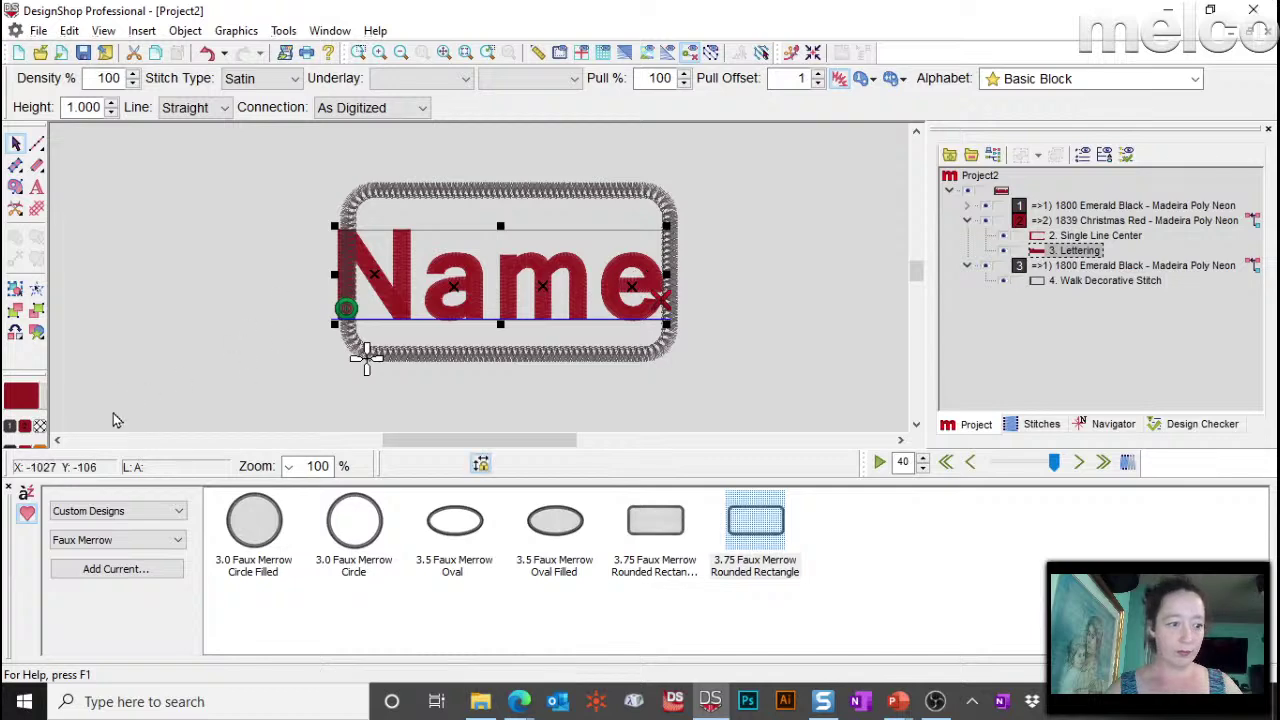
click(8, 490)
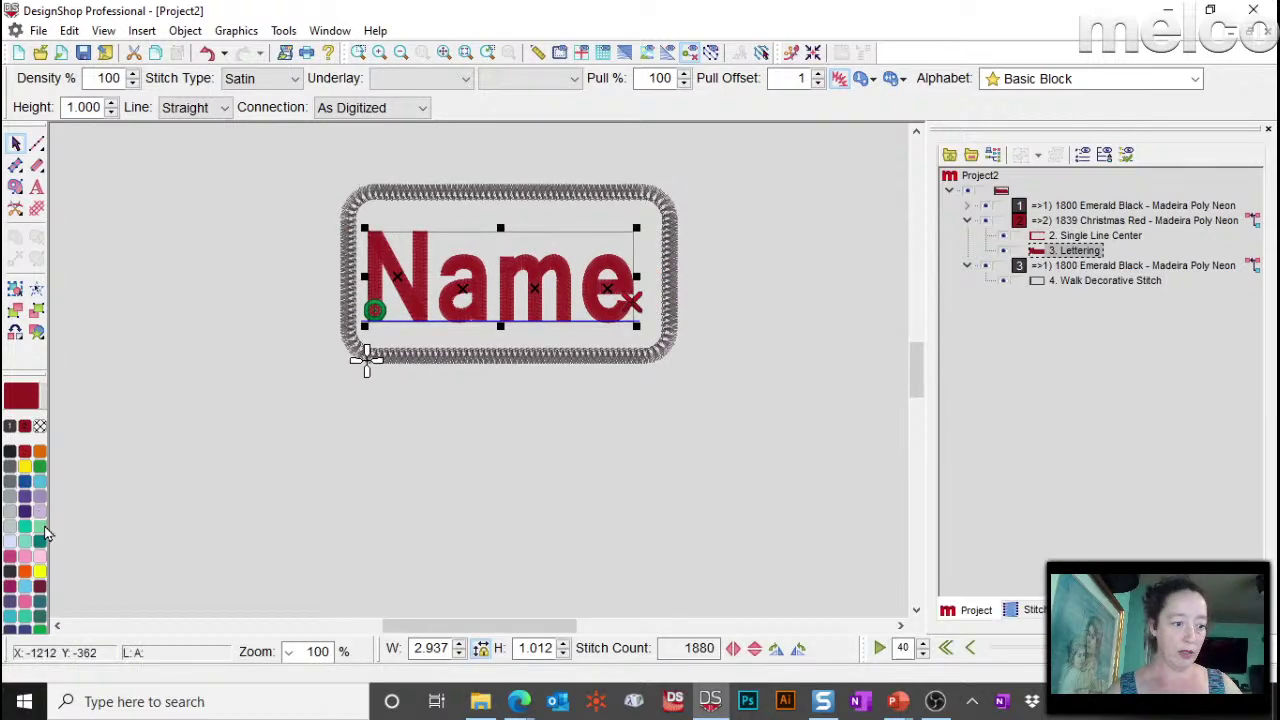
Step: Give the "Name" lettering its own color, 1637 Cinnamon Candy, and center it inside the patch border
click(42, 528)
drag(557, 257, 570, 245)
key(ctrl+z)
key(ctrl+z)
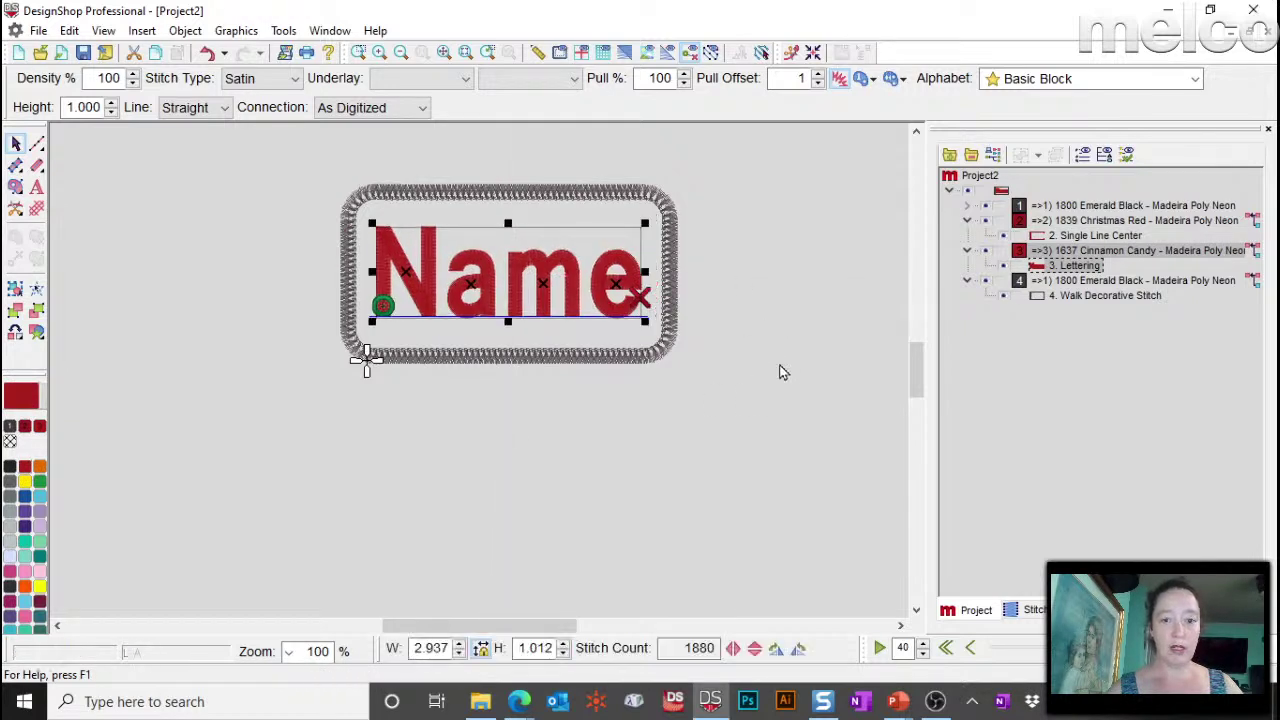
Step: Move the black decorative walk border ahead of the "Name" lettering in the sewing order
click(1078, 237)
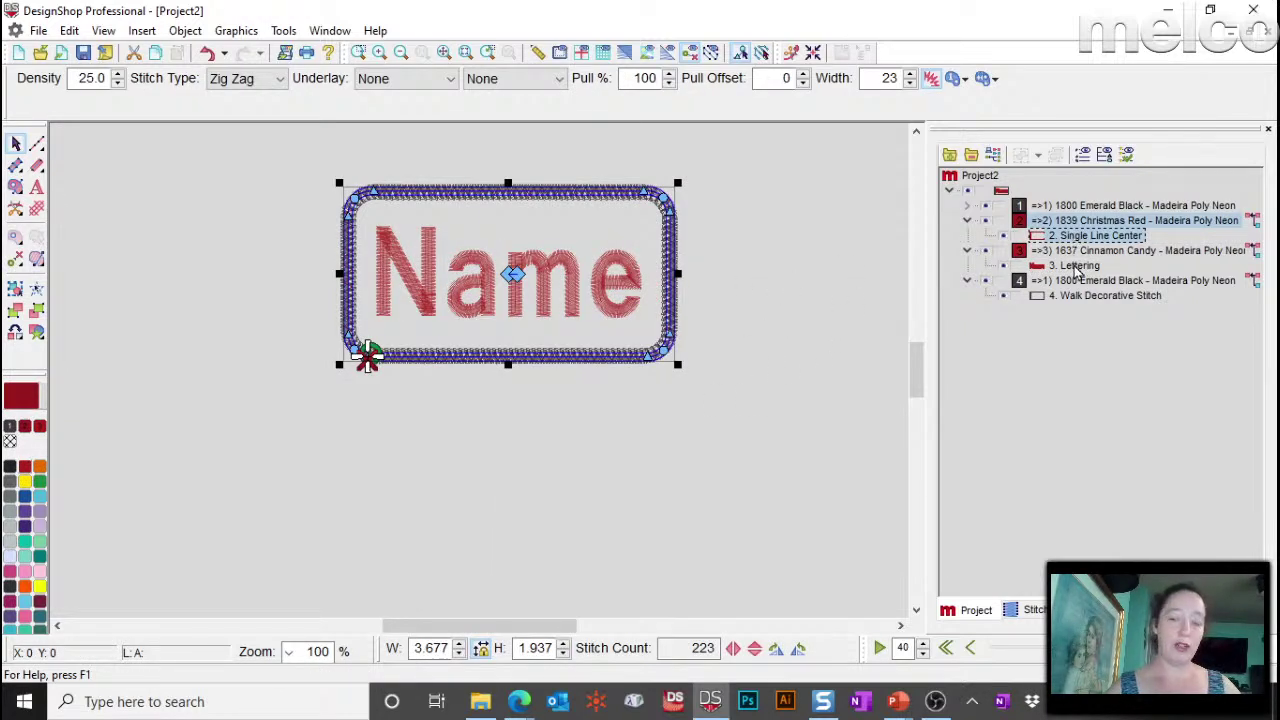
click(1076, 267)
click(1080, 281)
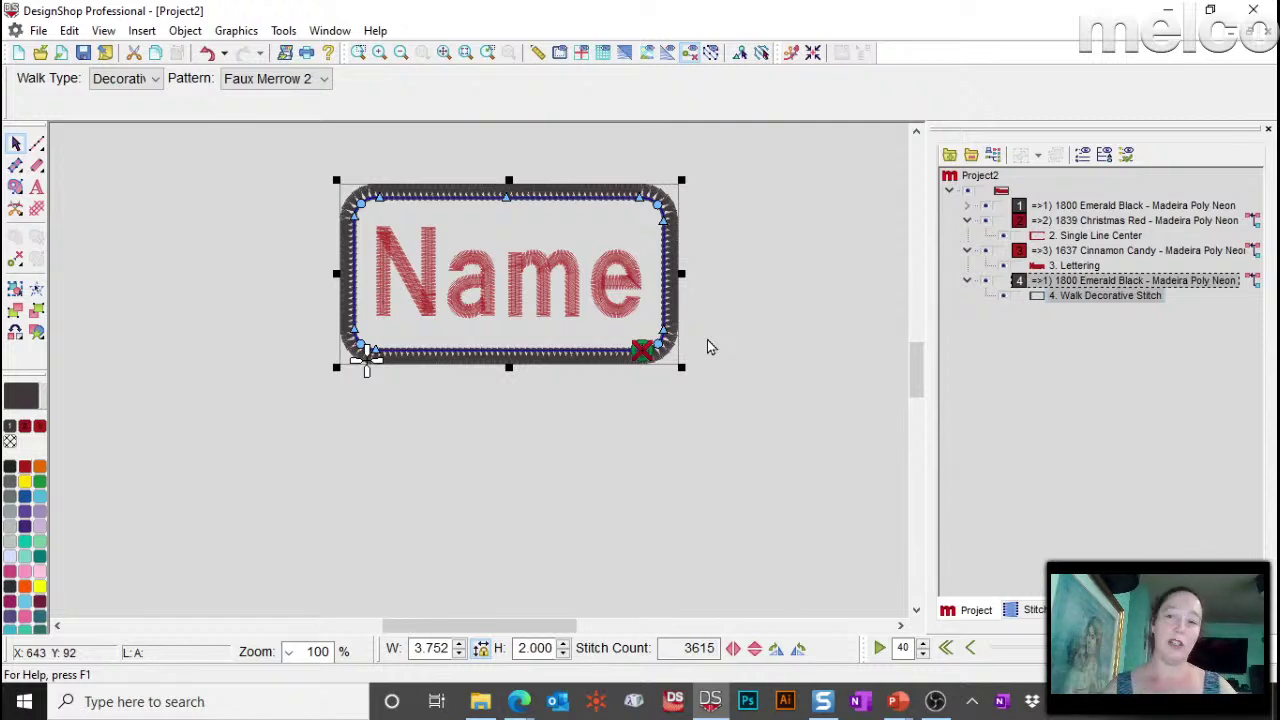
drag(1040, 298, 1057, 252)
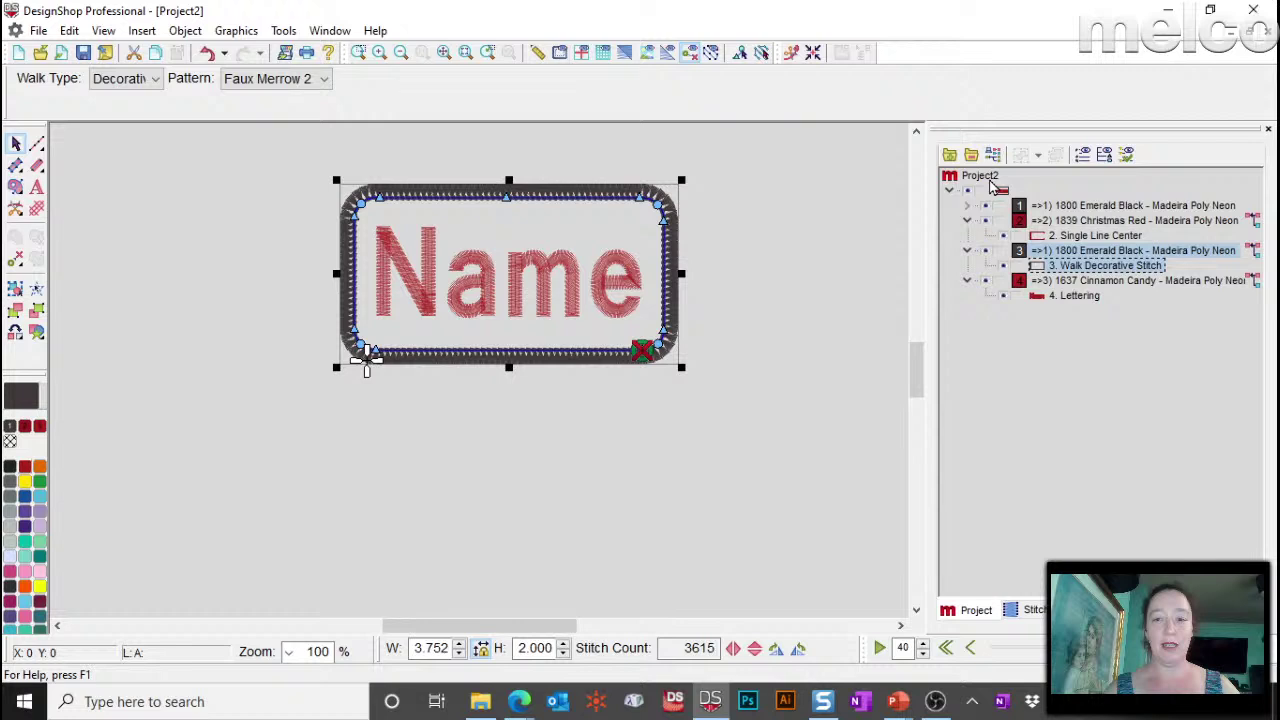
click(1088, 298)
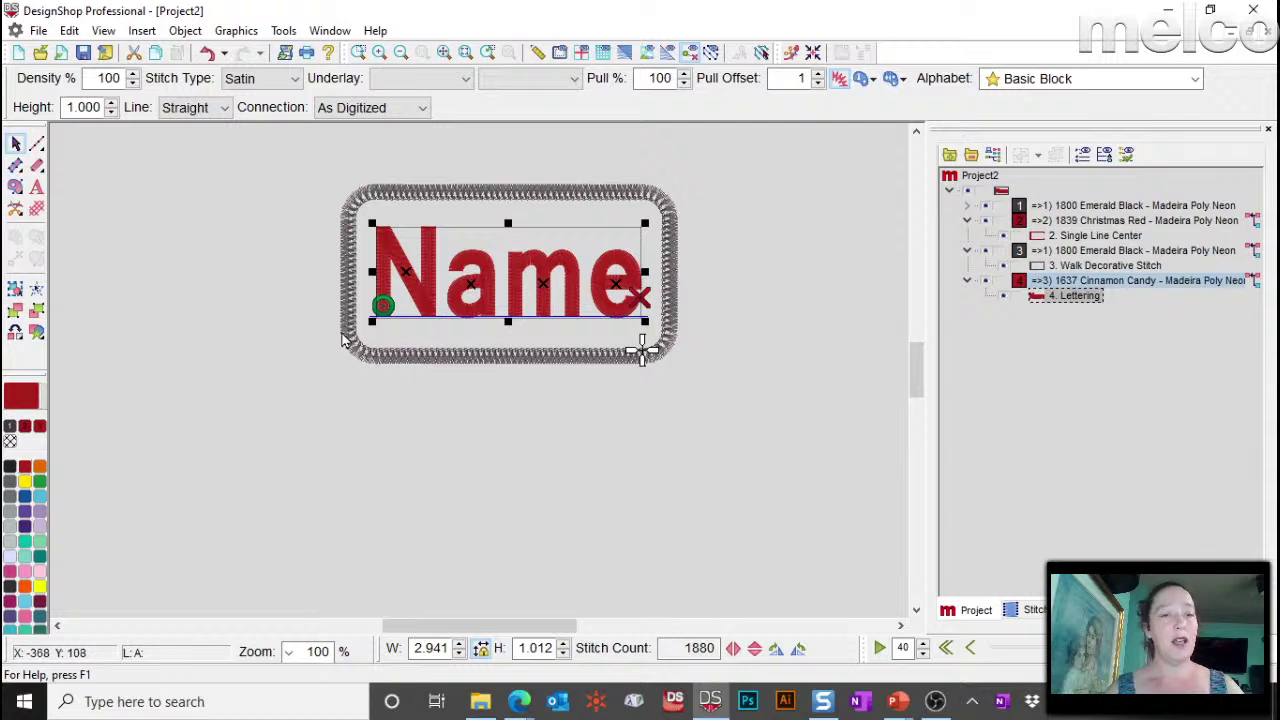
click(215, 255)
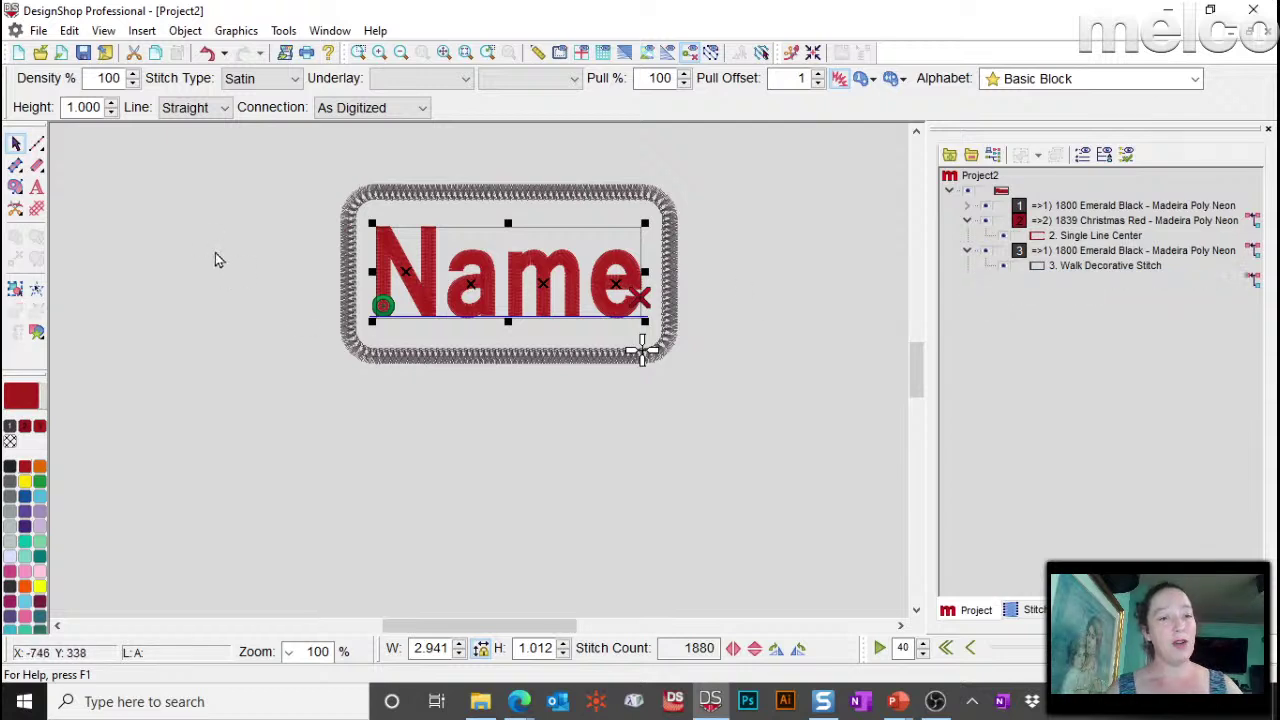
Step: Draw a rectangular decorative walk with the Faux Merrow 1 pattern, about 4 by 2 inches, below the name patch
click(36, 143)
click(92, 82)
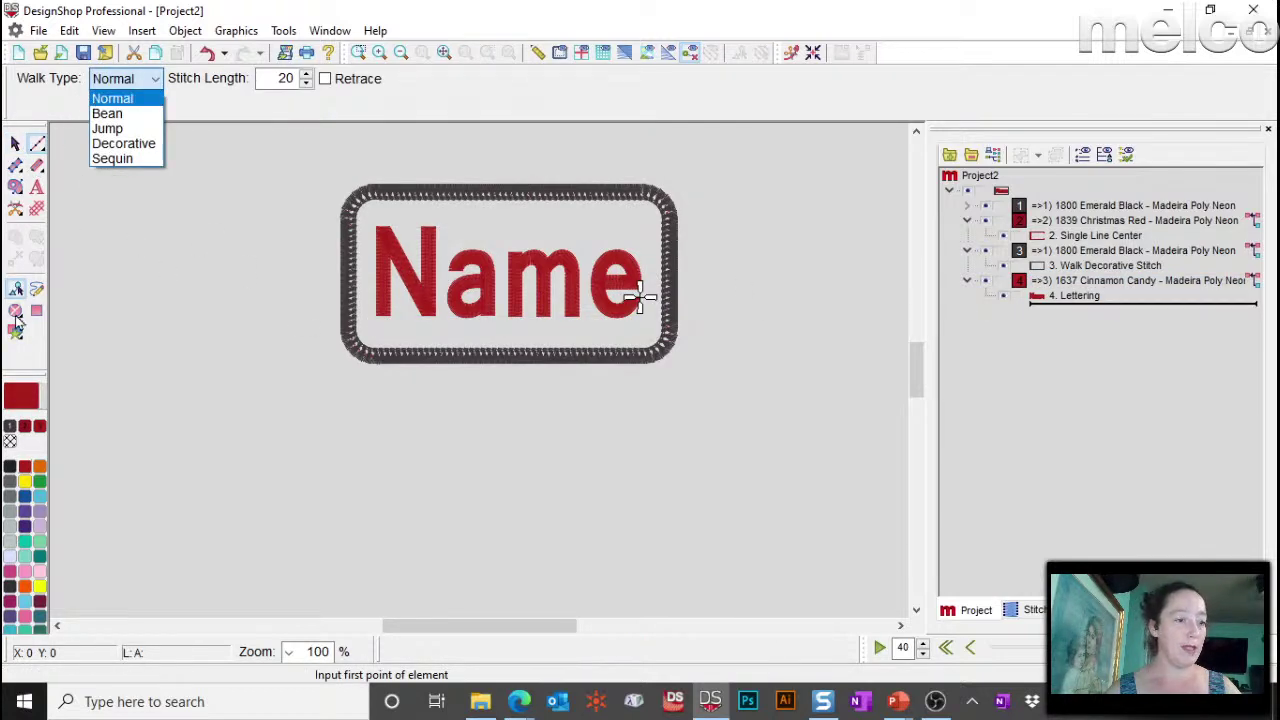
click(112, 98)
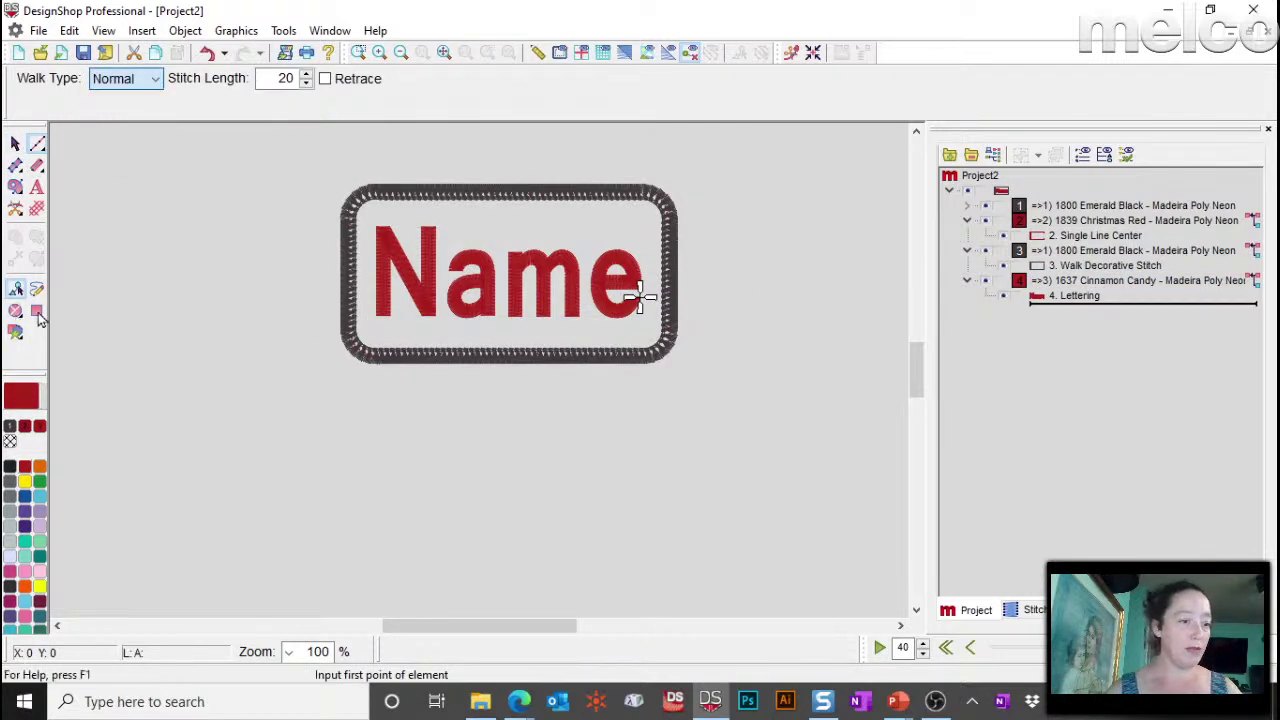
click(122, 80)
click(115, 141)
click(275, 80)
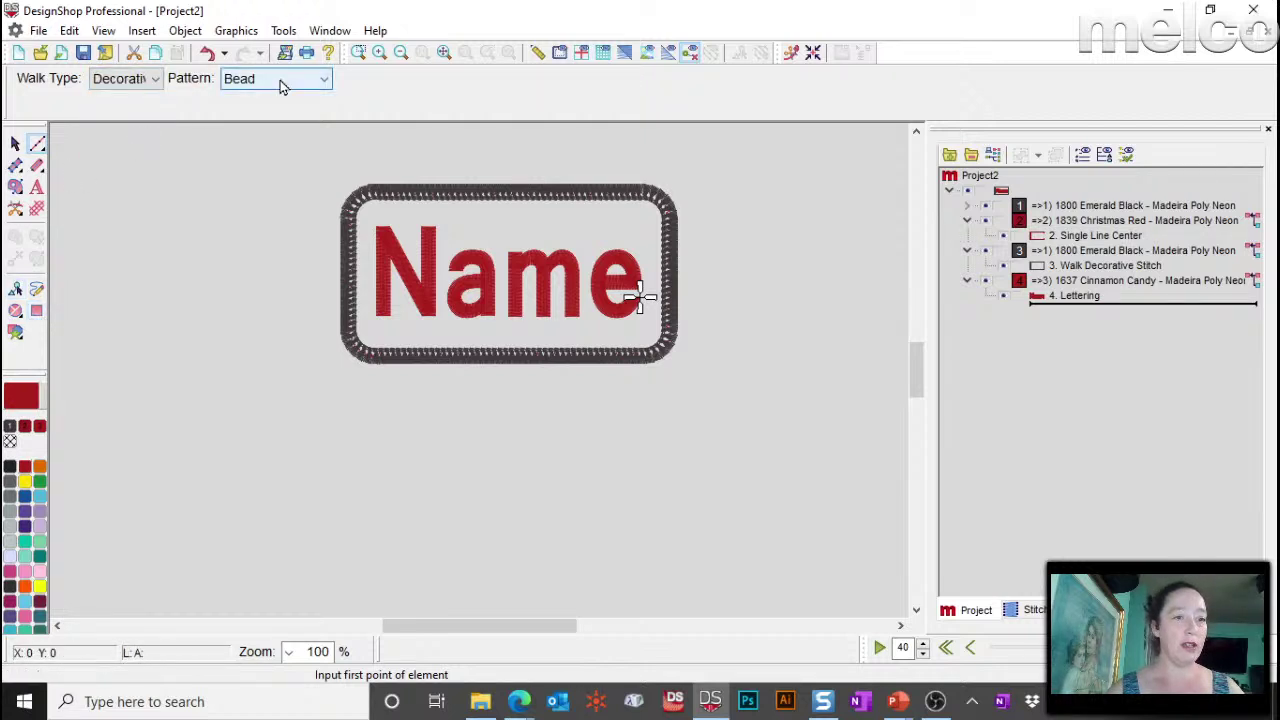
scroll(268, 360, down, 3)
click(268, 356)
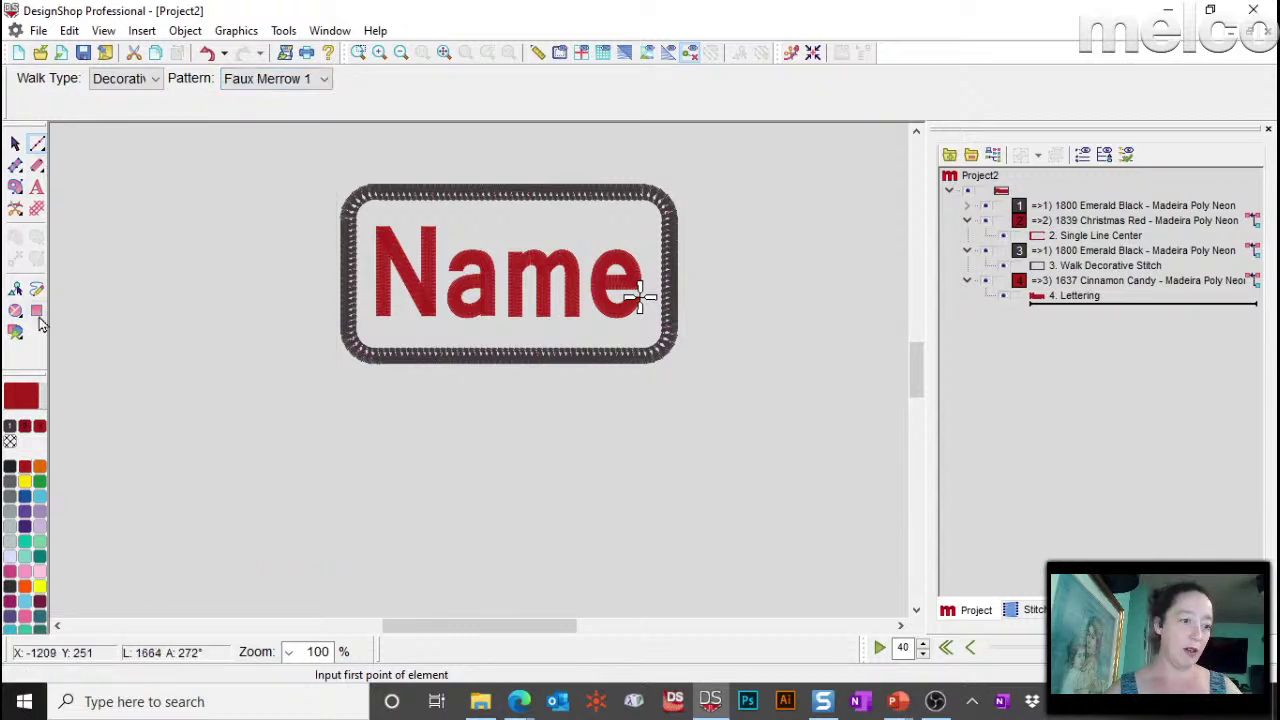
click(331, 431)
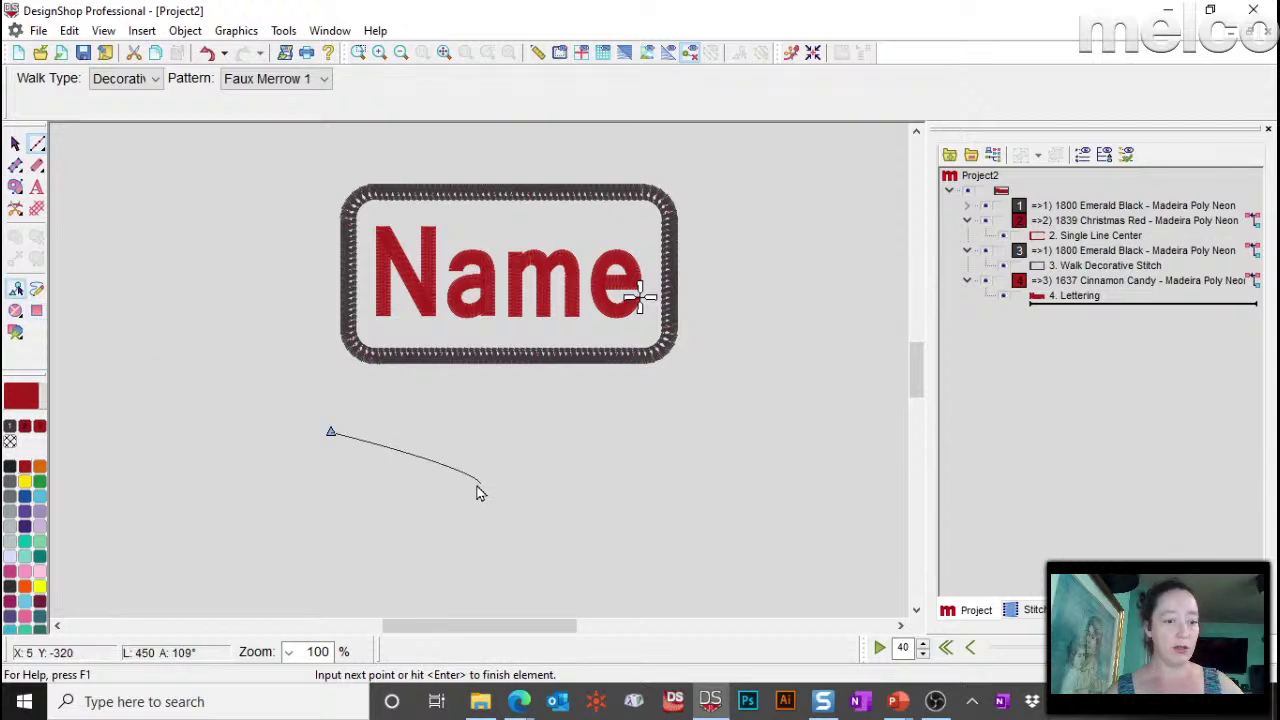
click(393, 441)
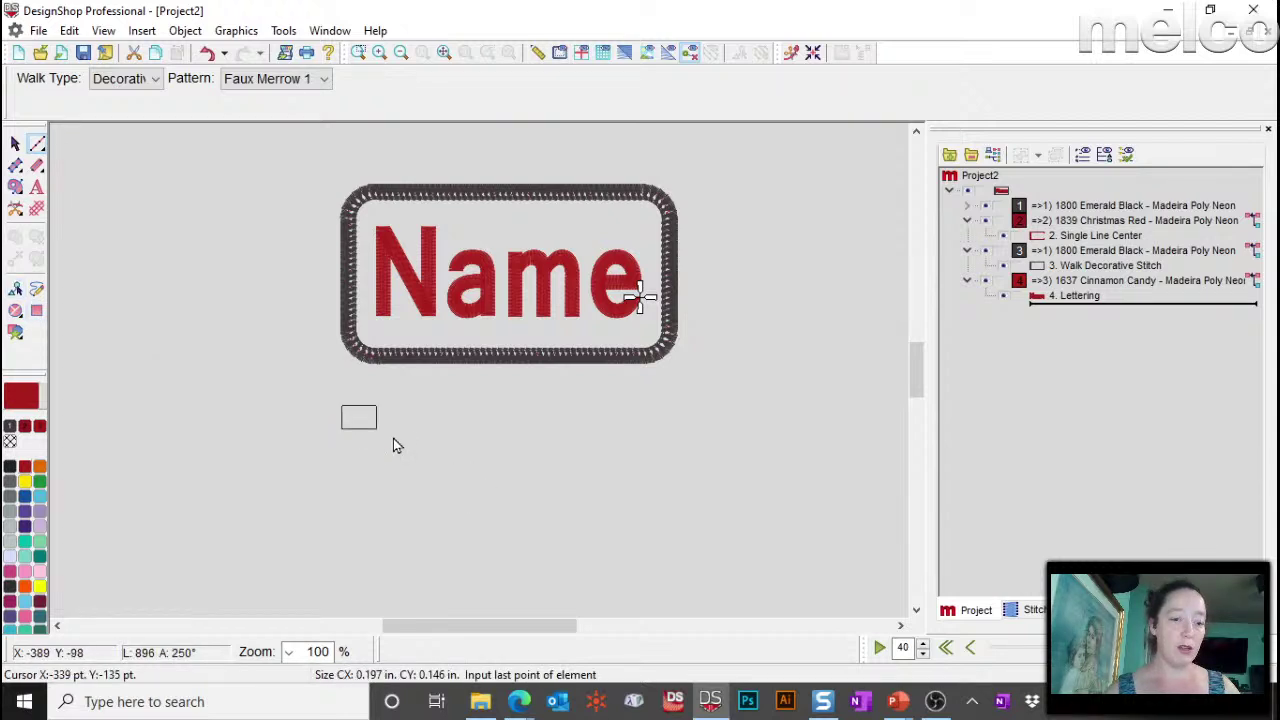
click(393, 441)
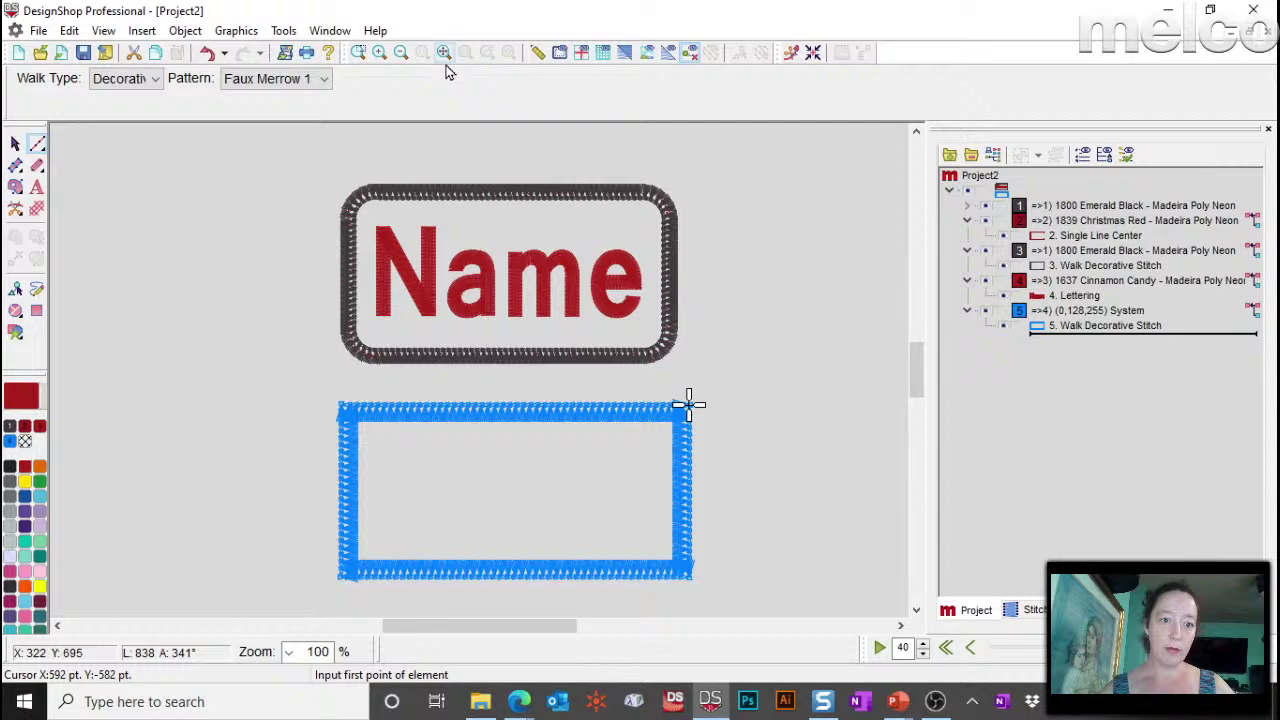
Step: Show the stitches in 3D and change the blue rectangle's decorative pattern to Faux Merrow 2
scroll(725, 256, up, 1)
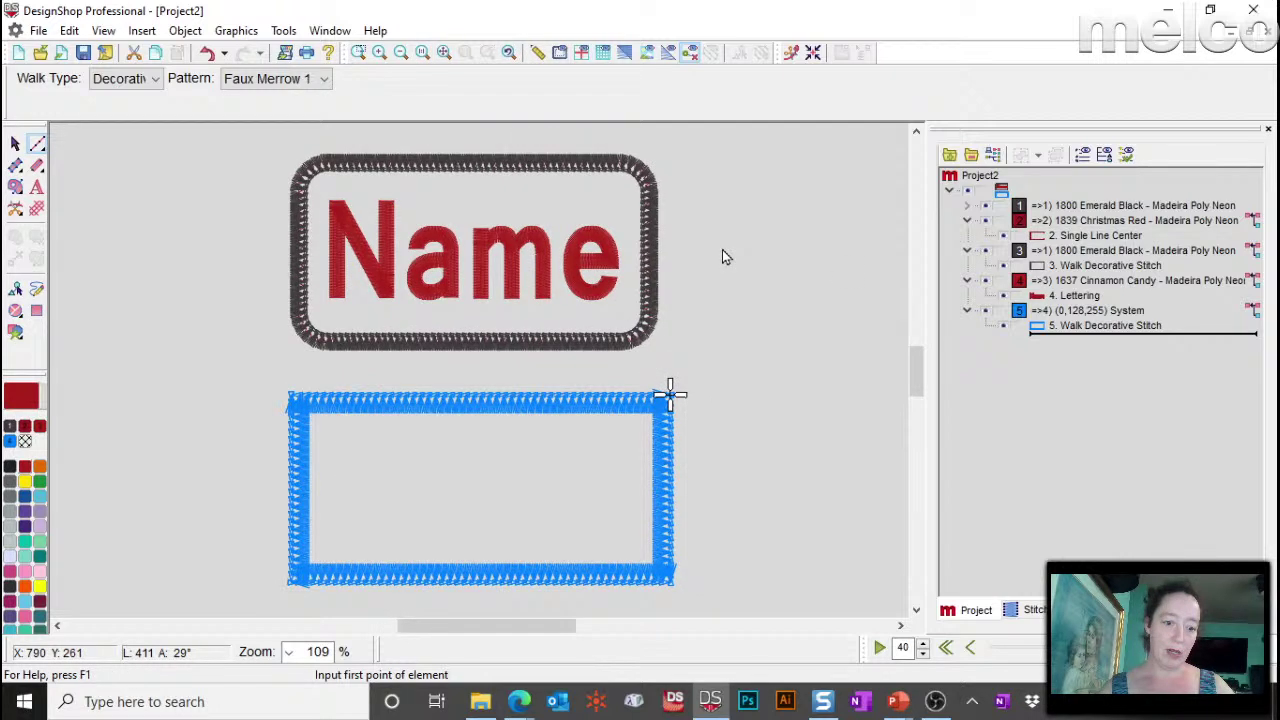
click(624, 52)
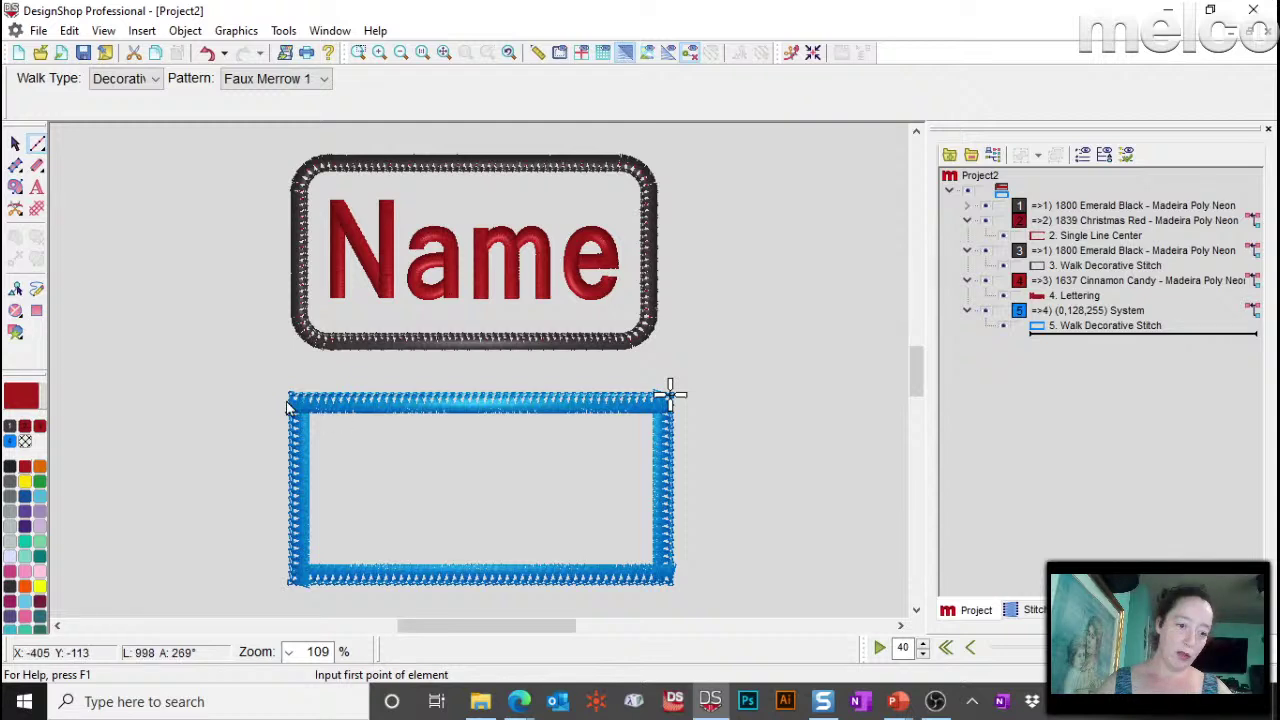
click(305, 80)
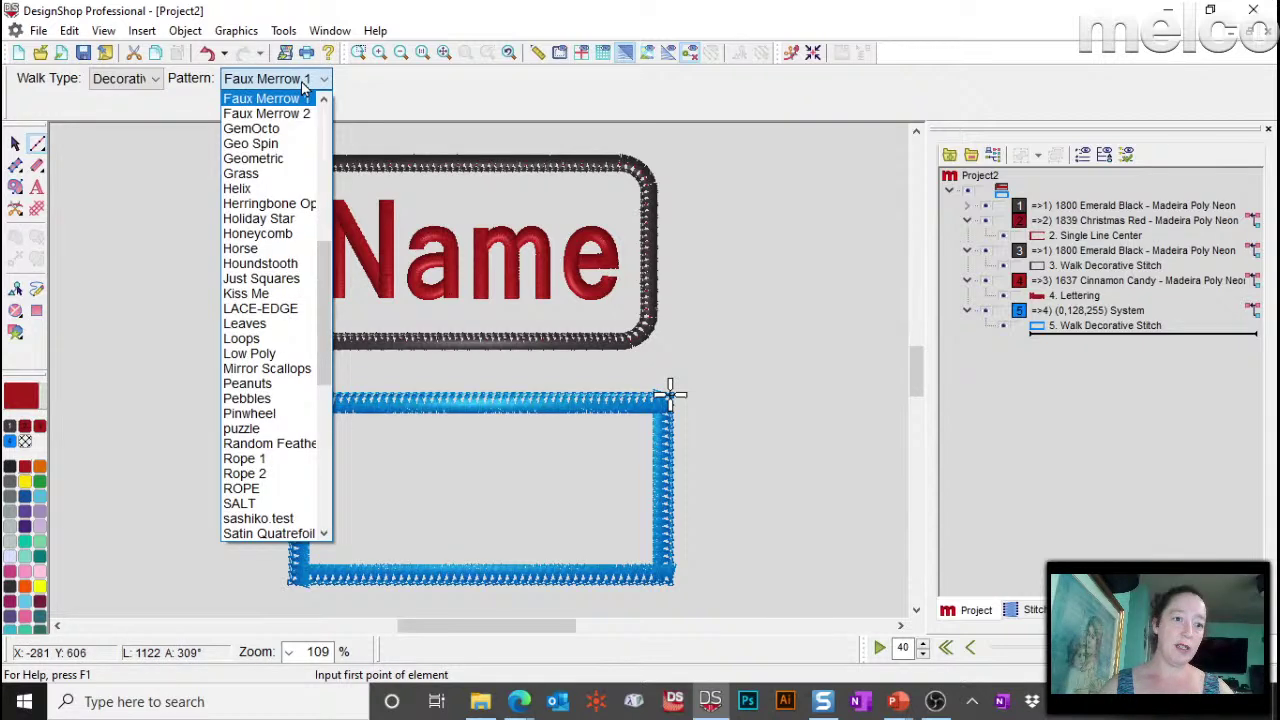
click(285, 113)
key(Escape)
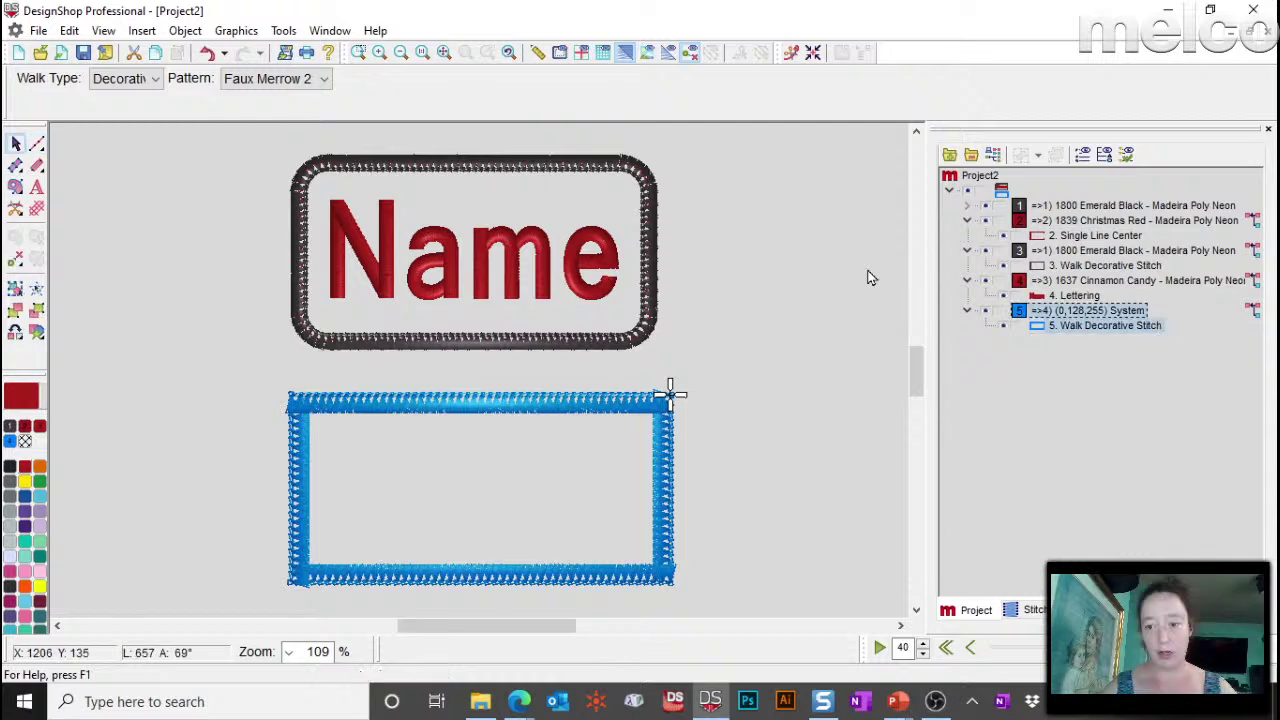
click(305, 79)
click(282, 116)
click(306, 407)
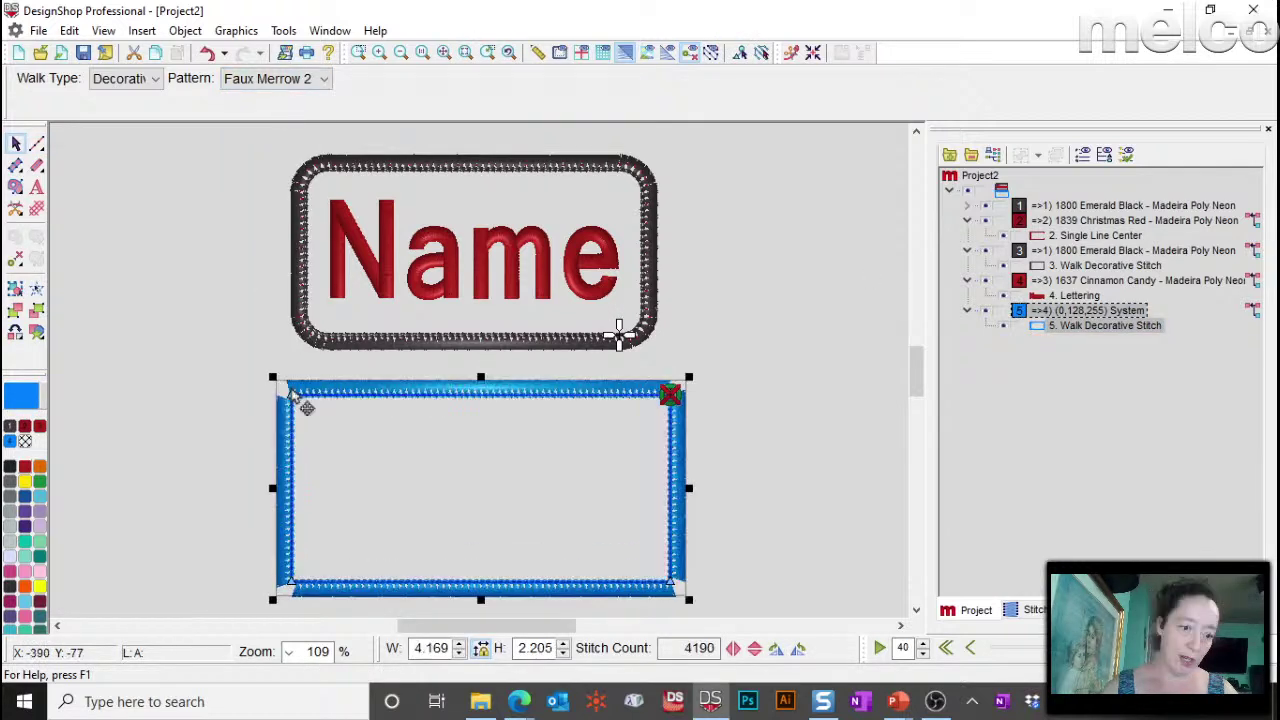
click(871, 474)
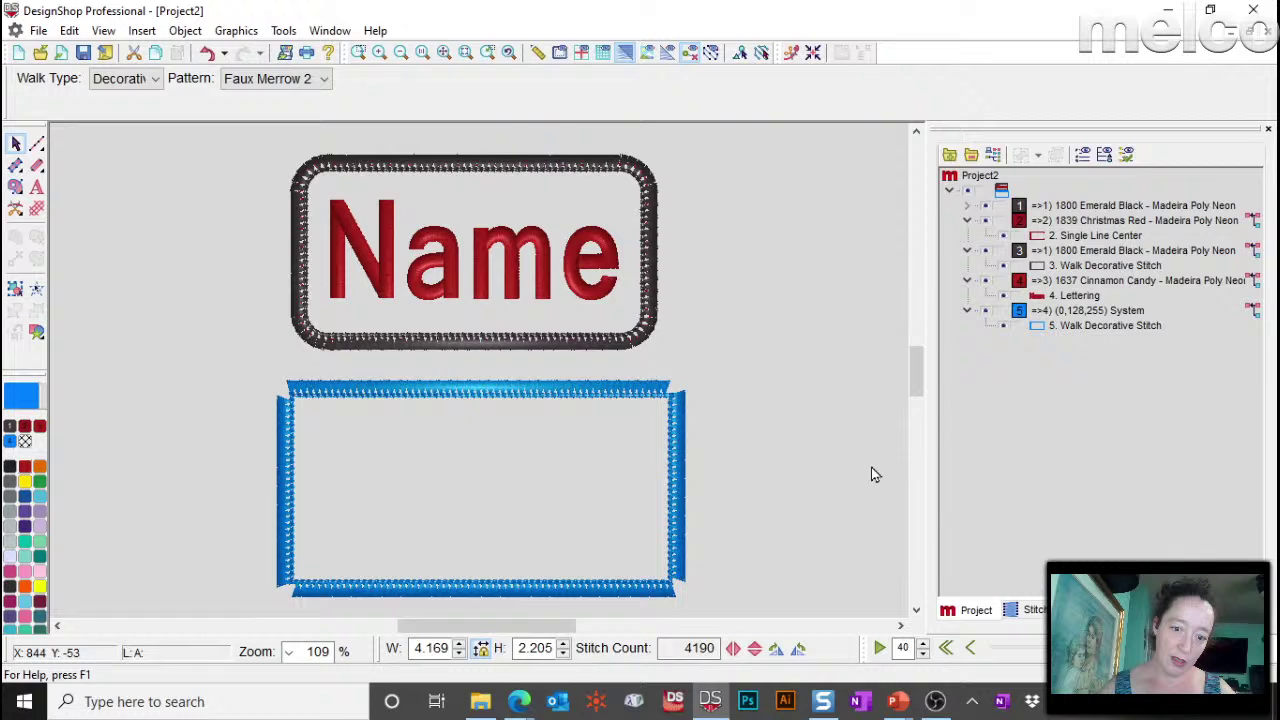
Step: Split the blue rectangle at its corners into four separate decorative walk sides
click(682, 407)
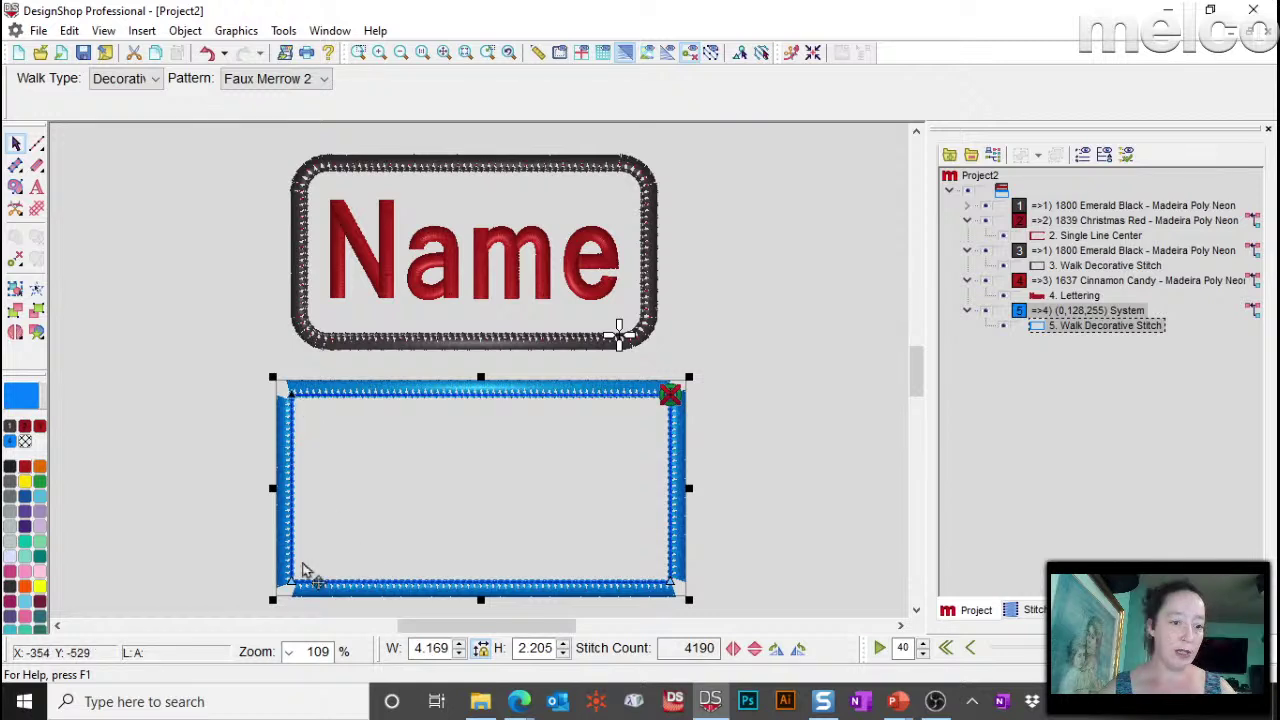
drag(305, 570, 303, 590)
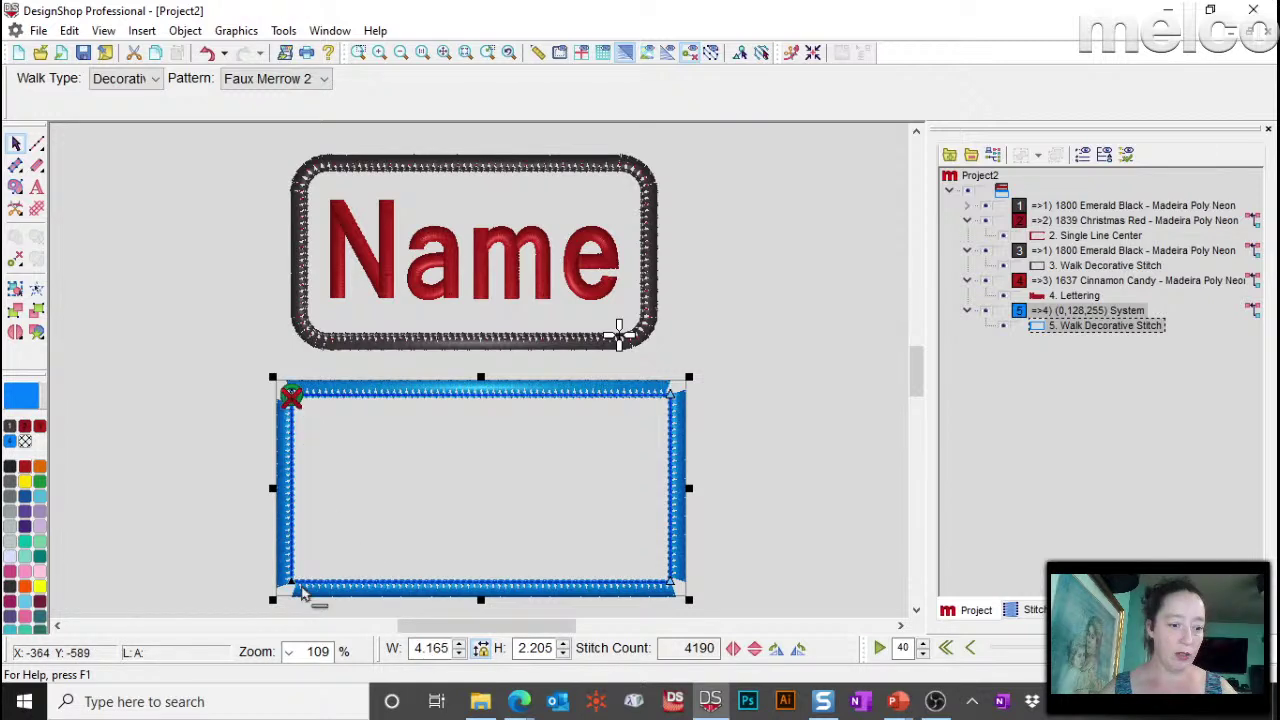
click(303, 590)
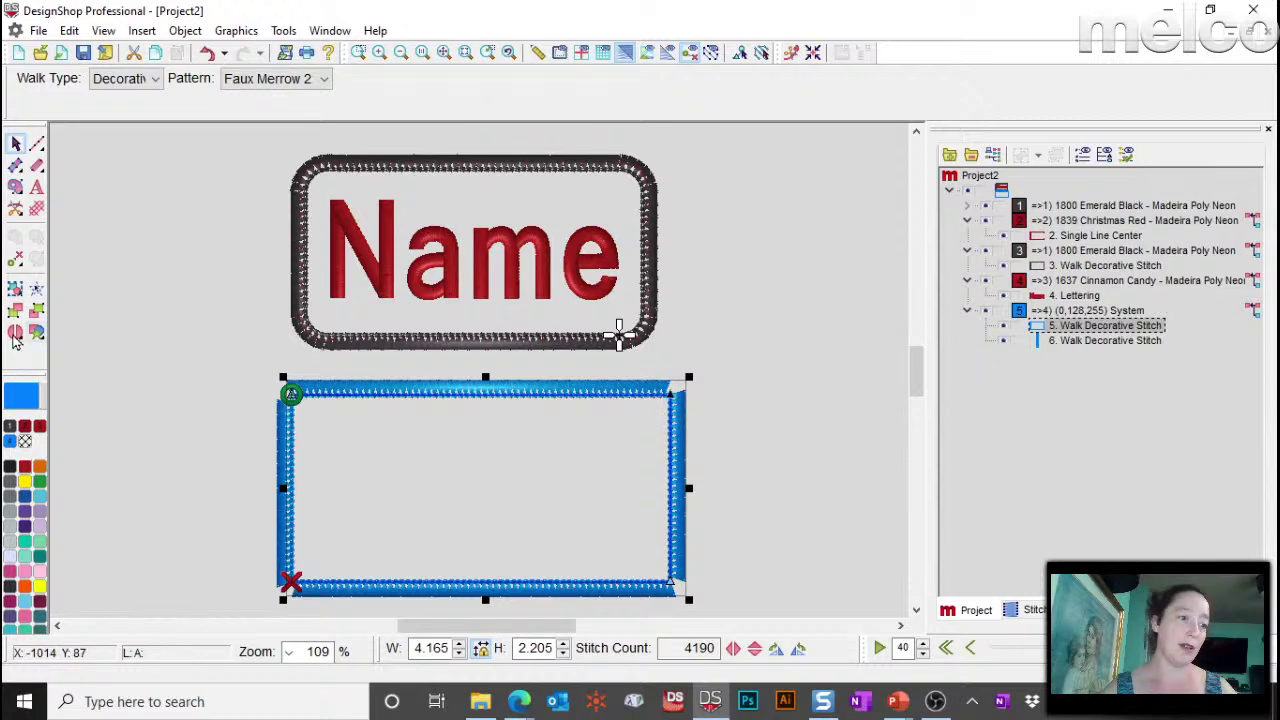
click(672, 393)
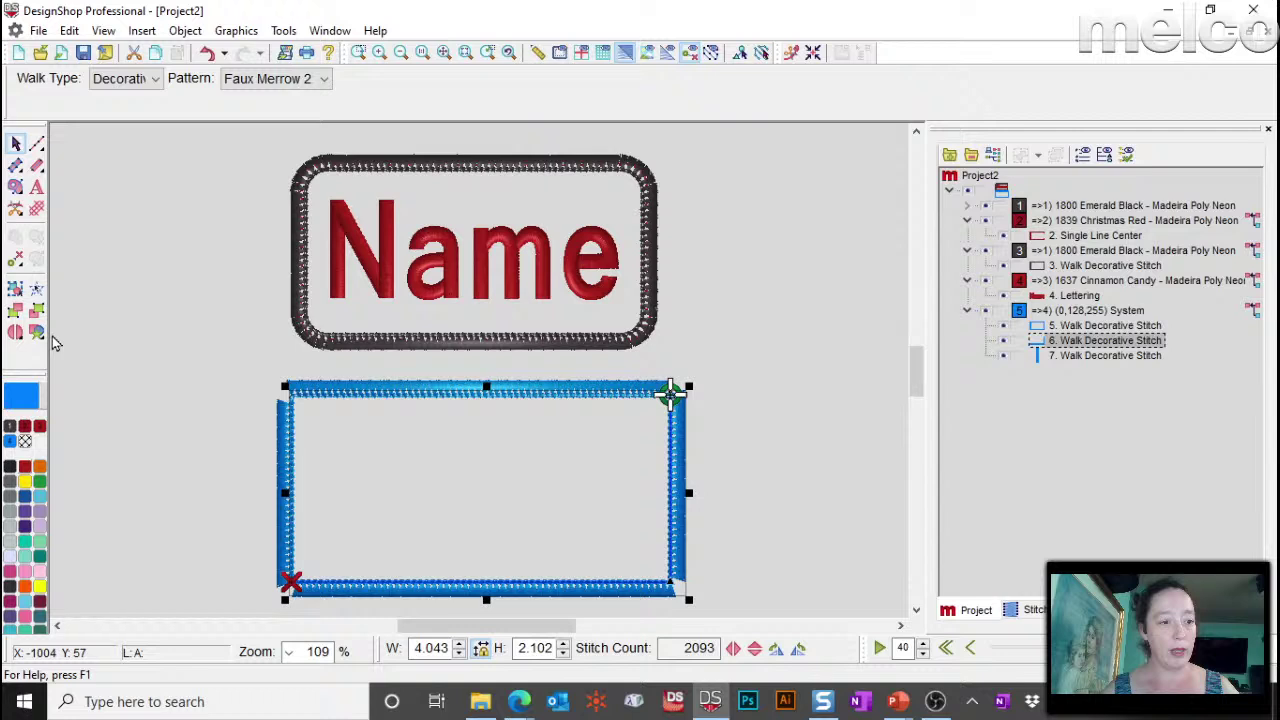
click(670, 582)
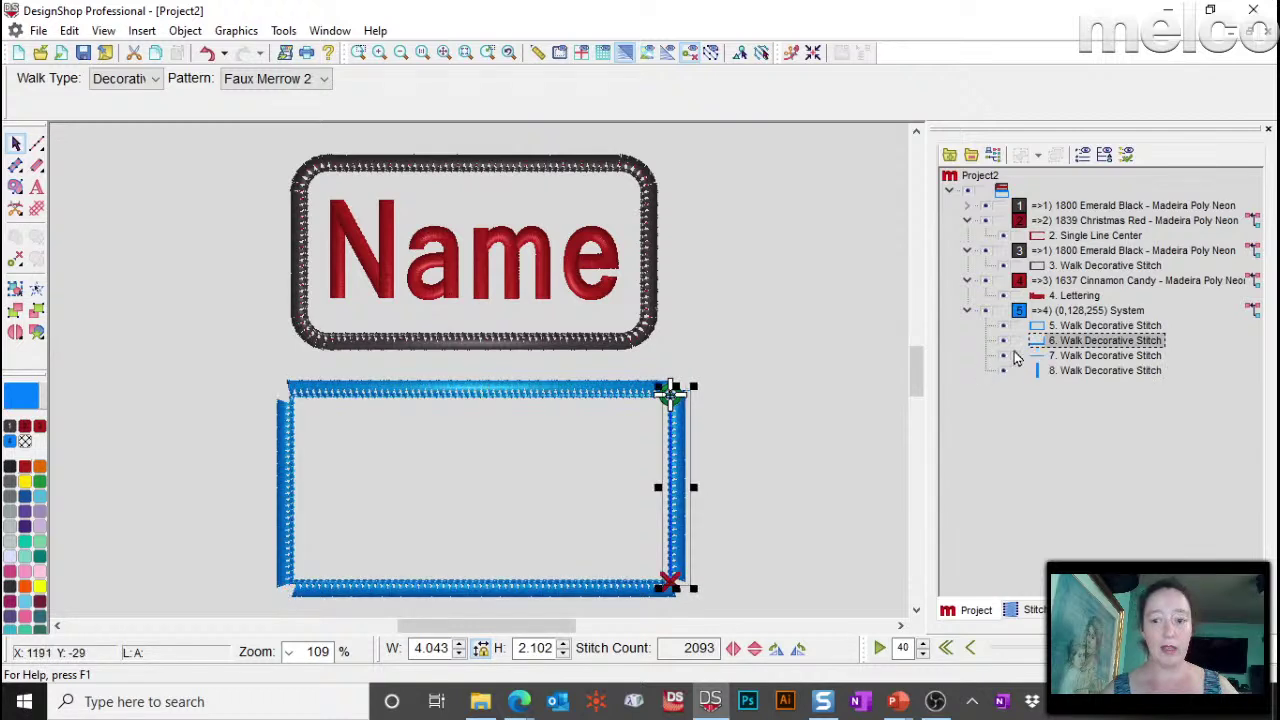
click(1100, 370)
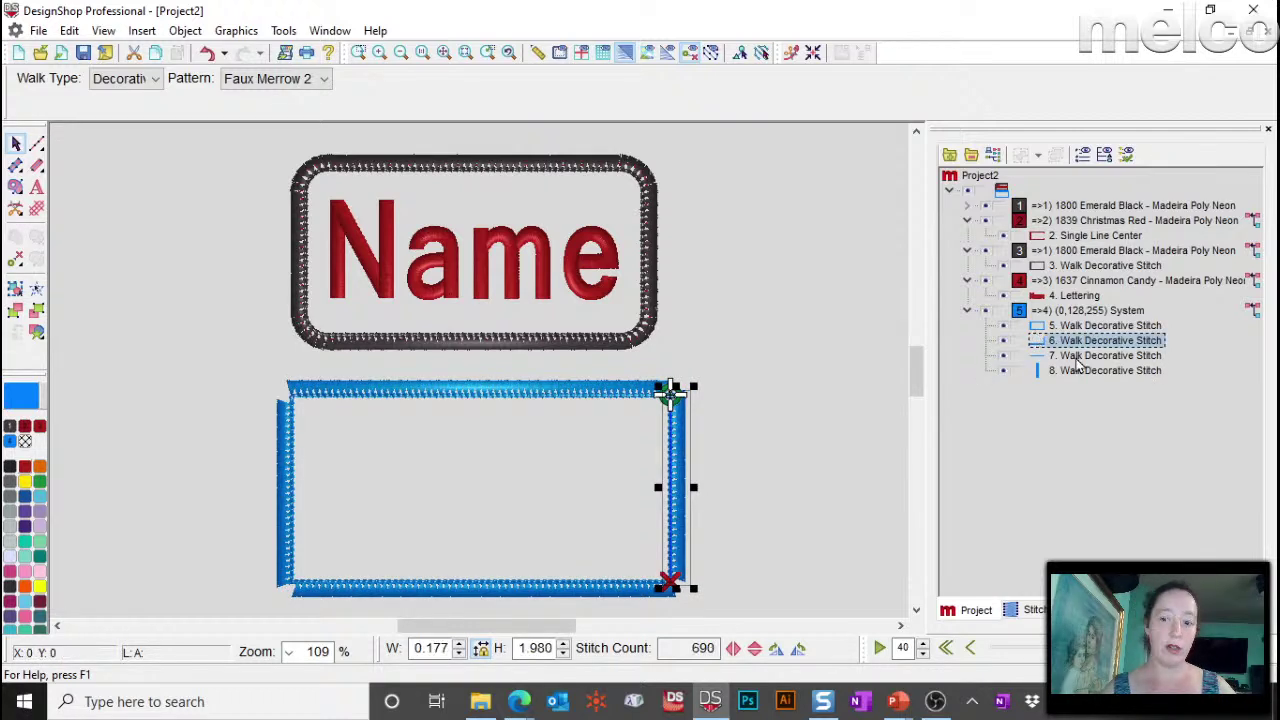
Step: Nudge the rectangle's upper side down so its ends meet the vertical sides, and fine-tune it slightly upward
click(548, 418)
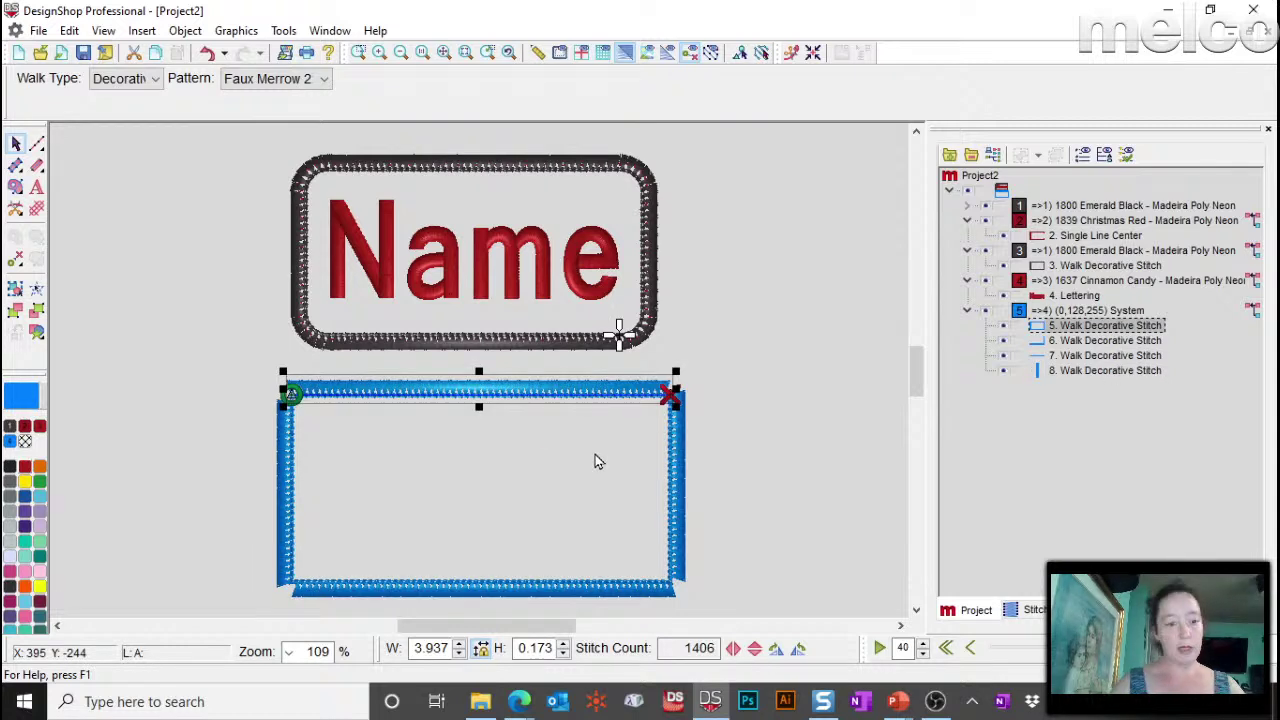
key(Down)
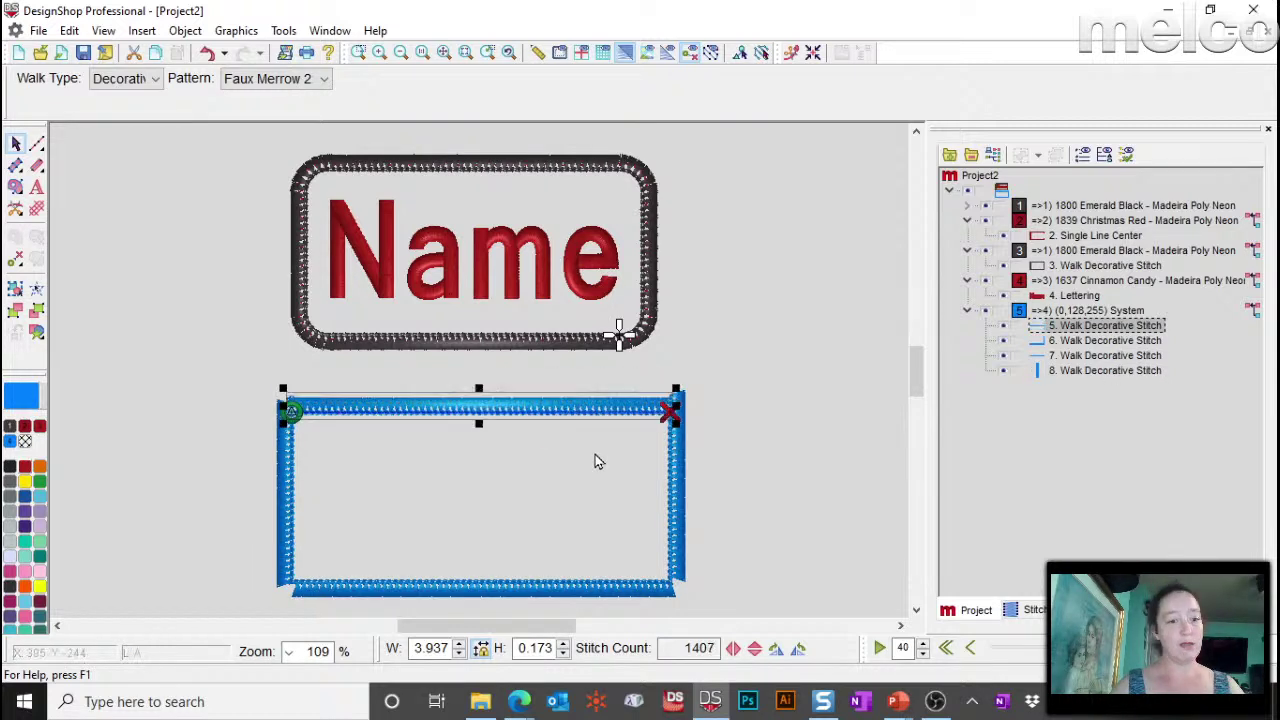
click(595, 455)
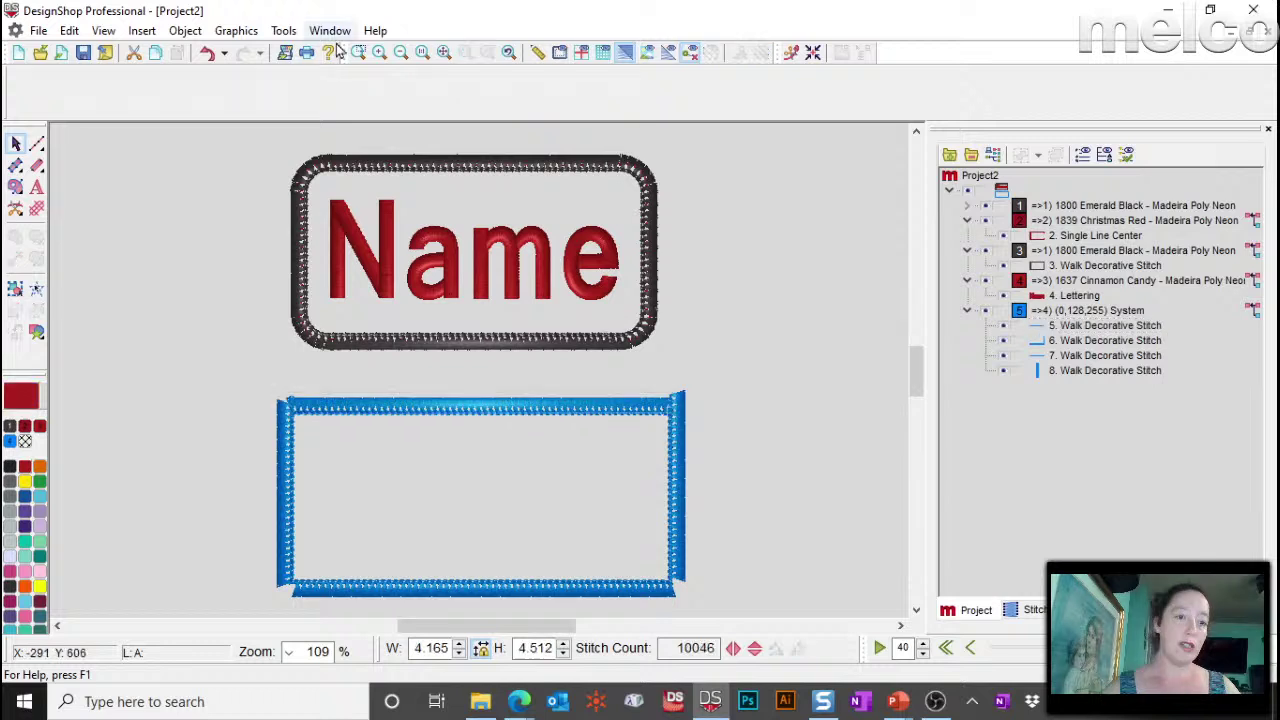
click(358, 52)
drag(243, 366, 731, 511)
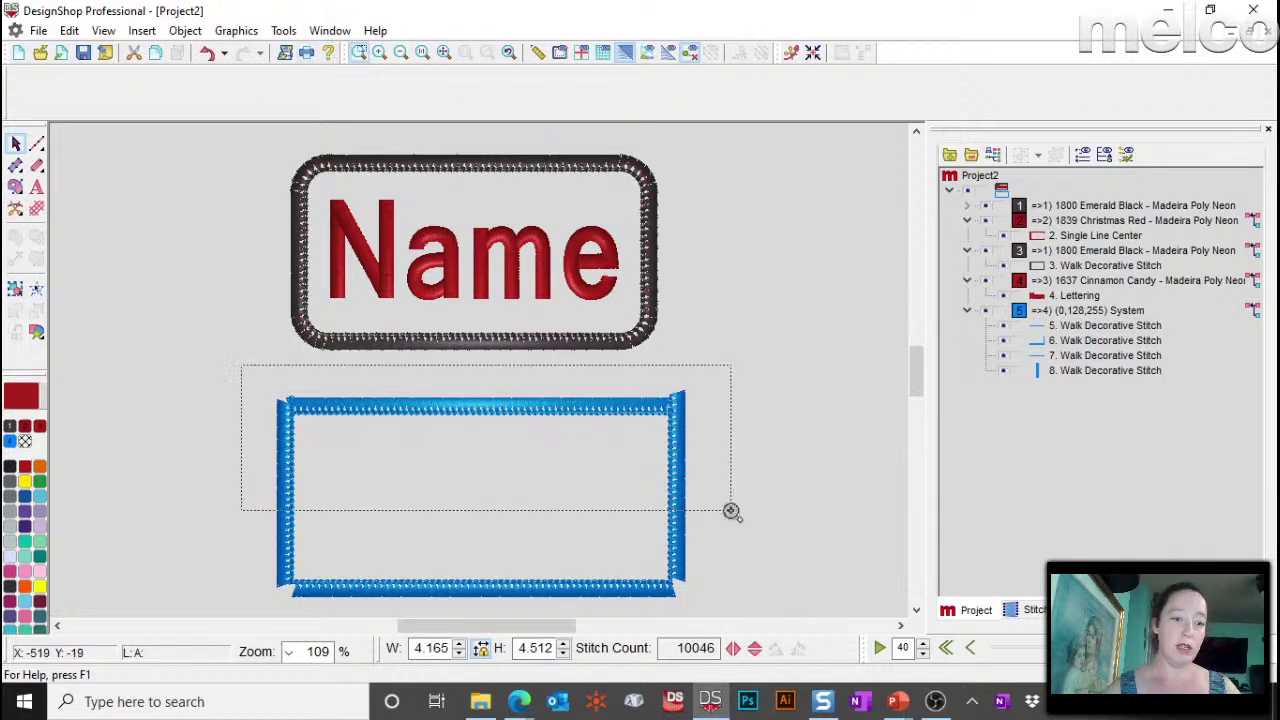
click(686, 423)
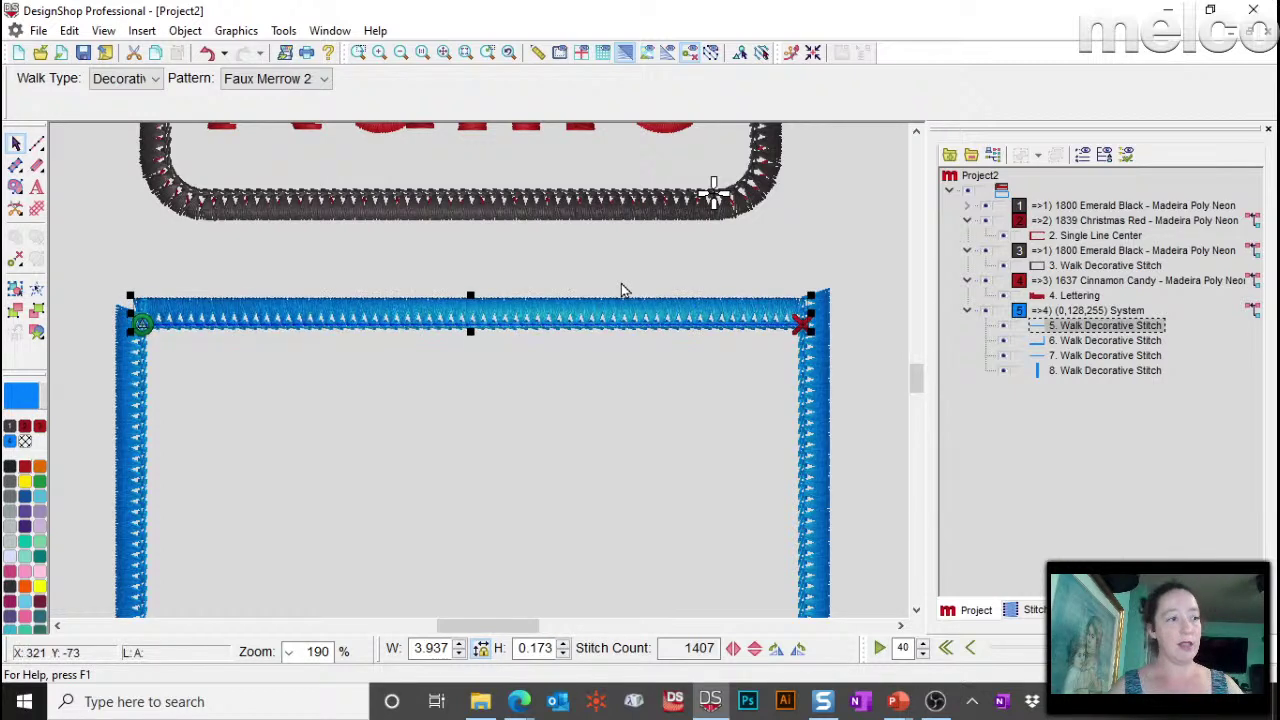
key(Up)
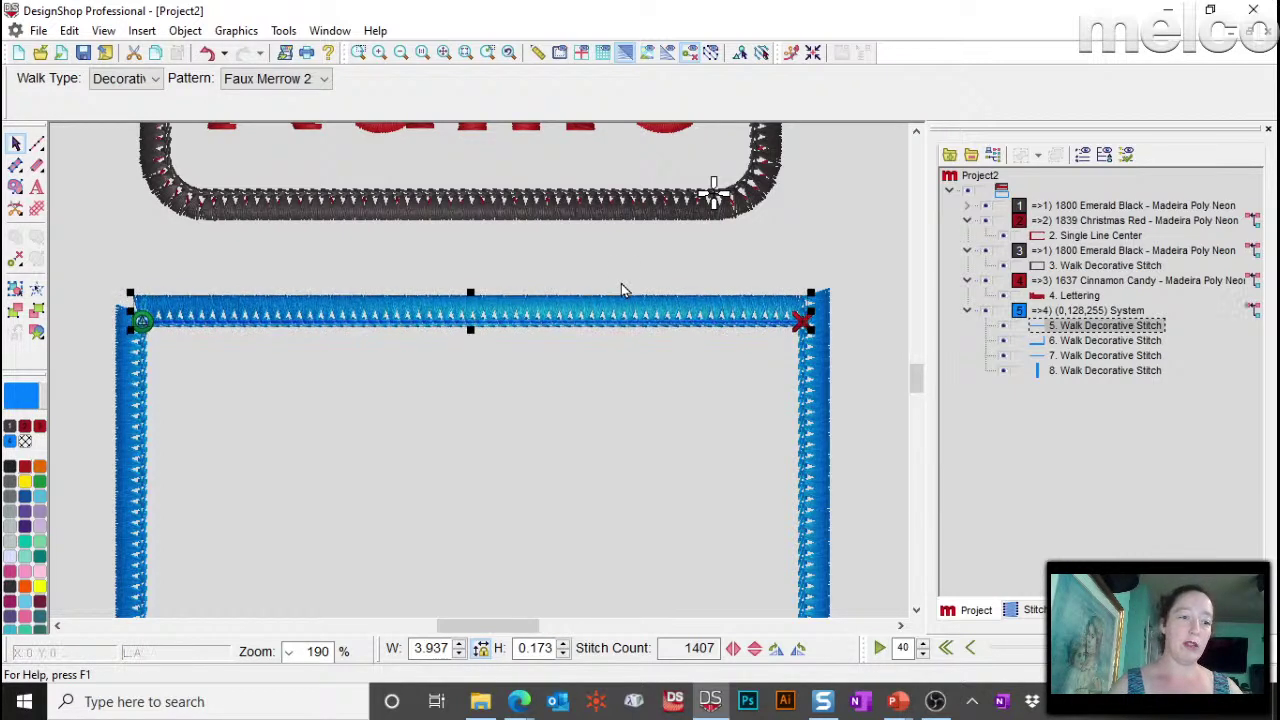
Step: Nudge the rectangle's lower side up until it lines up with the ends of the vertical sides
scroll(700, 380, down, 3)
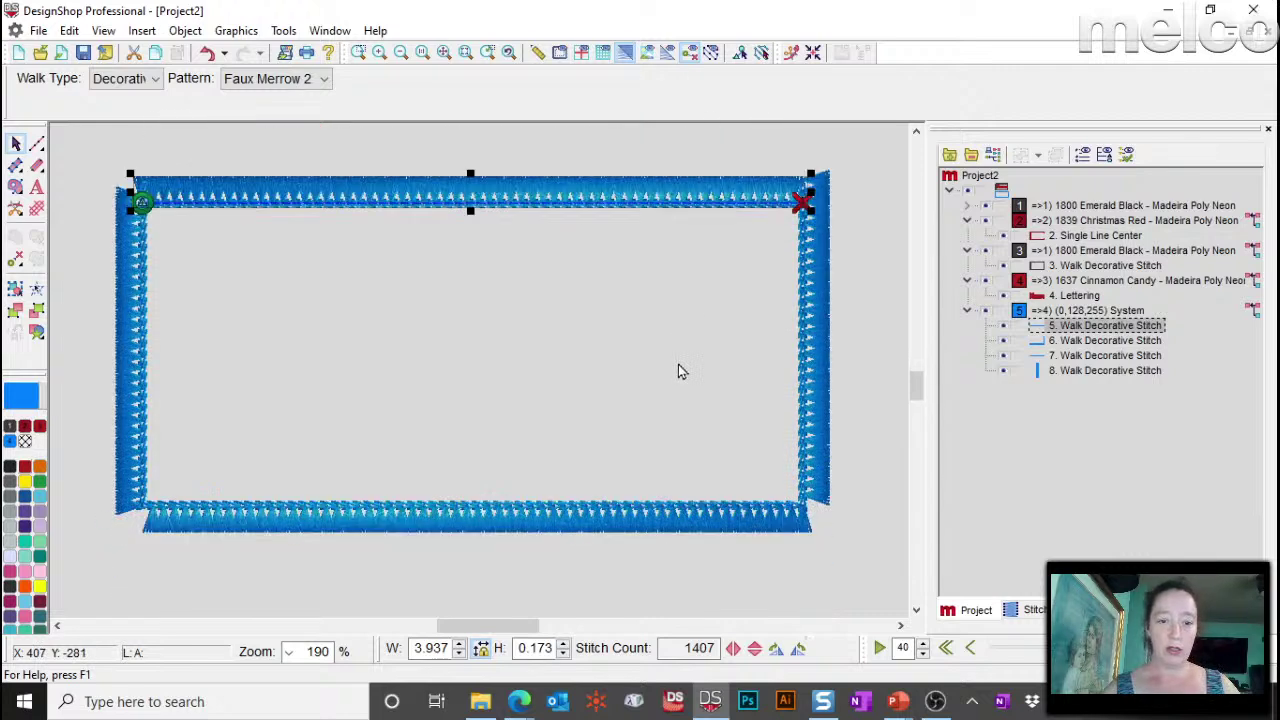
click(452, 510)
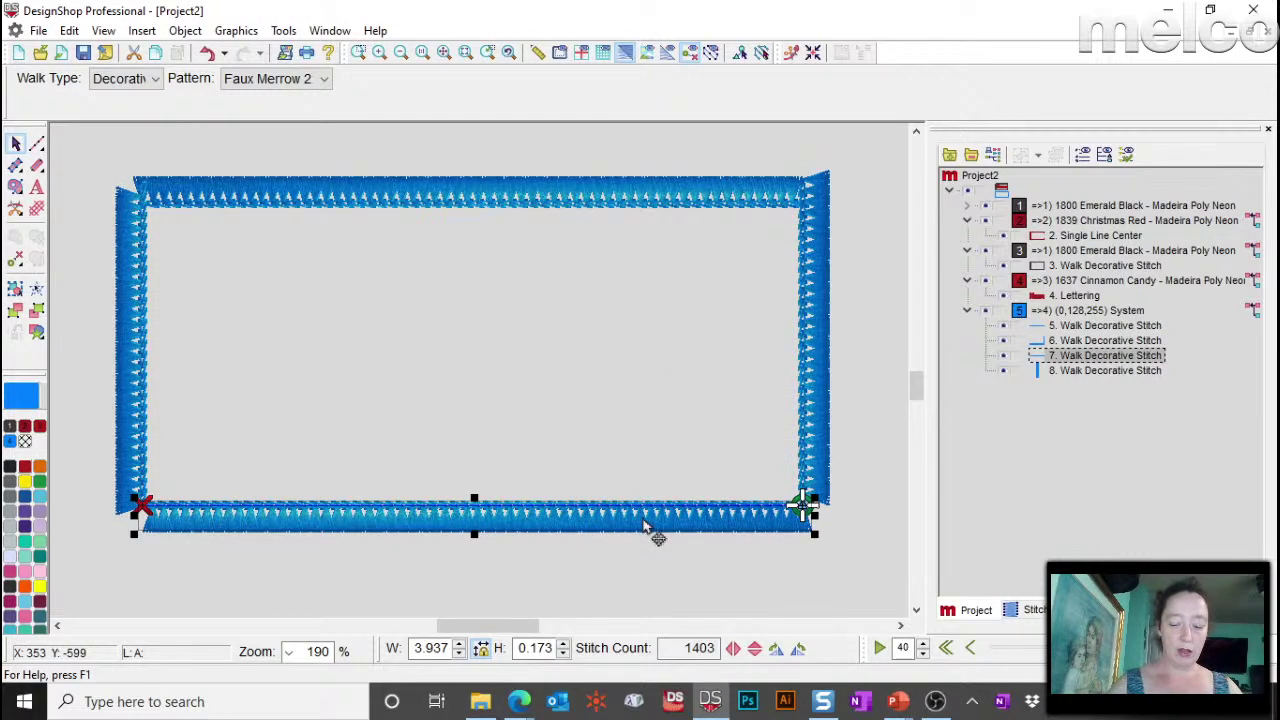
drag(643, 525, 643, 523)
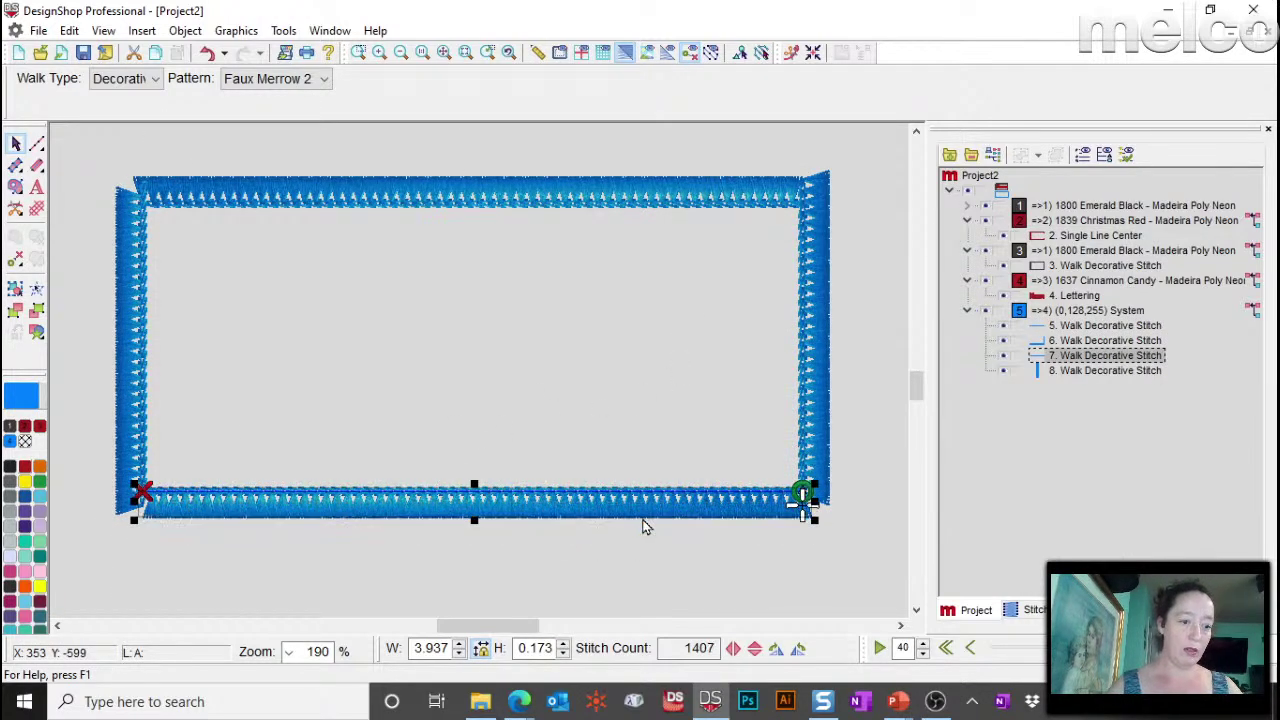
Step: Nudge the rectangle's left side to the right until its outer edge lines up with the ends of the horizontal sides
click(143, 390)
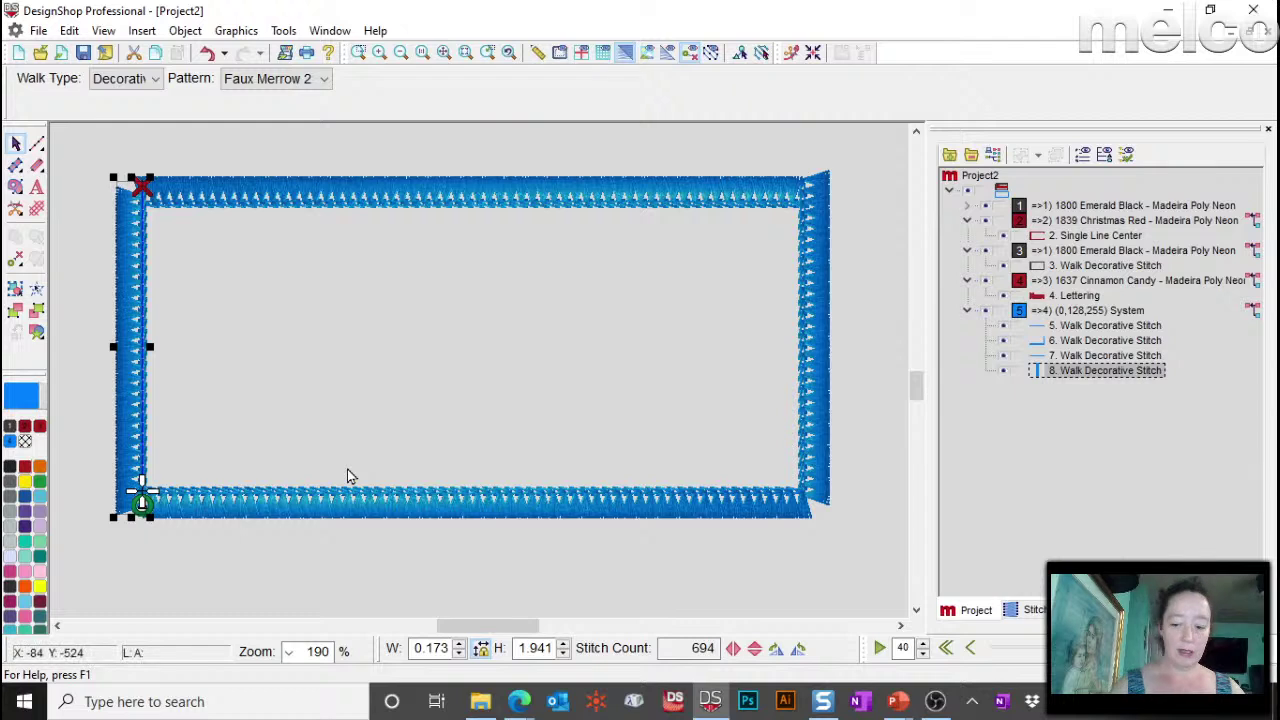
key(Right)
key(Right)
key(Right)
key(Right)
key(Right)
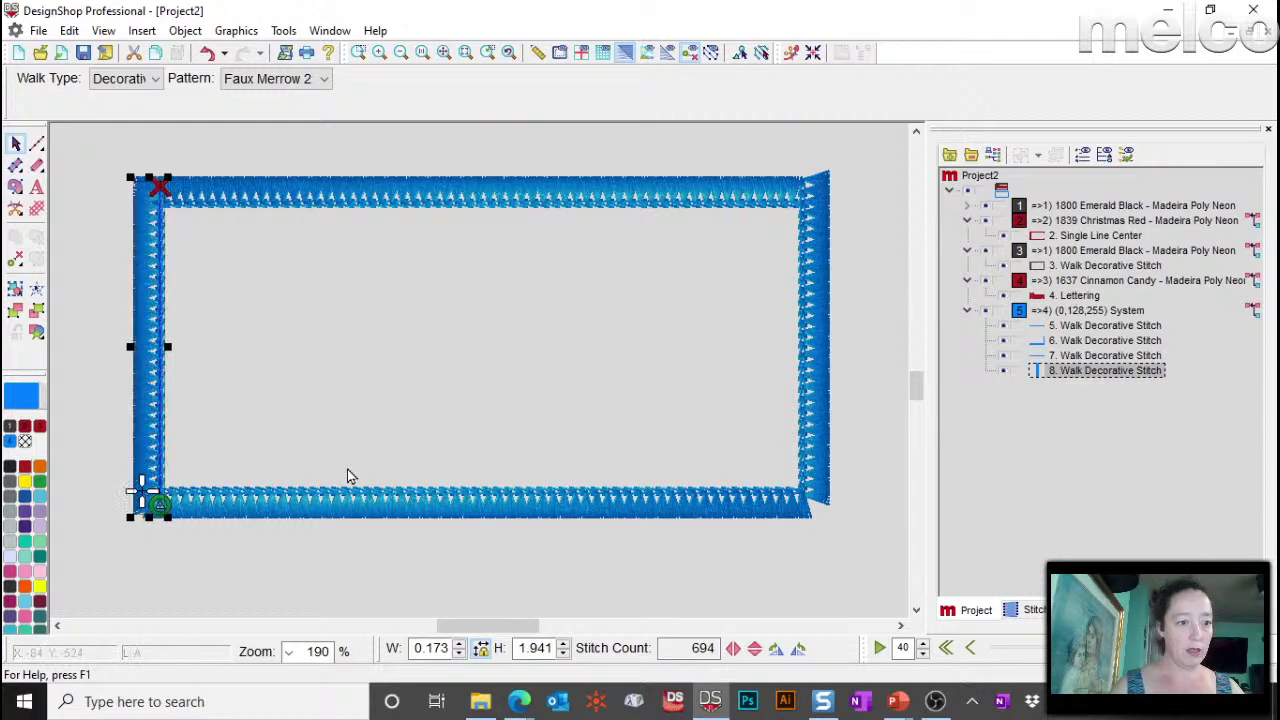
Step: Nudge the rectangle's right side to the left until its outer edge lines up with the ends of the horizontal sides
click(813, 390)
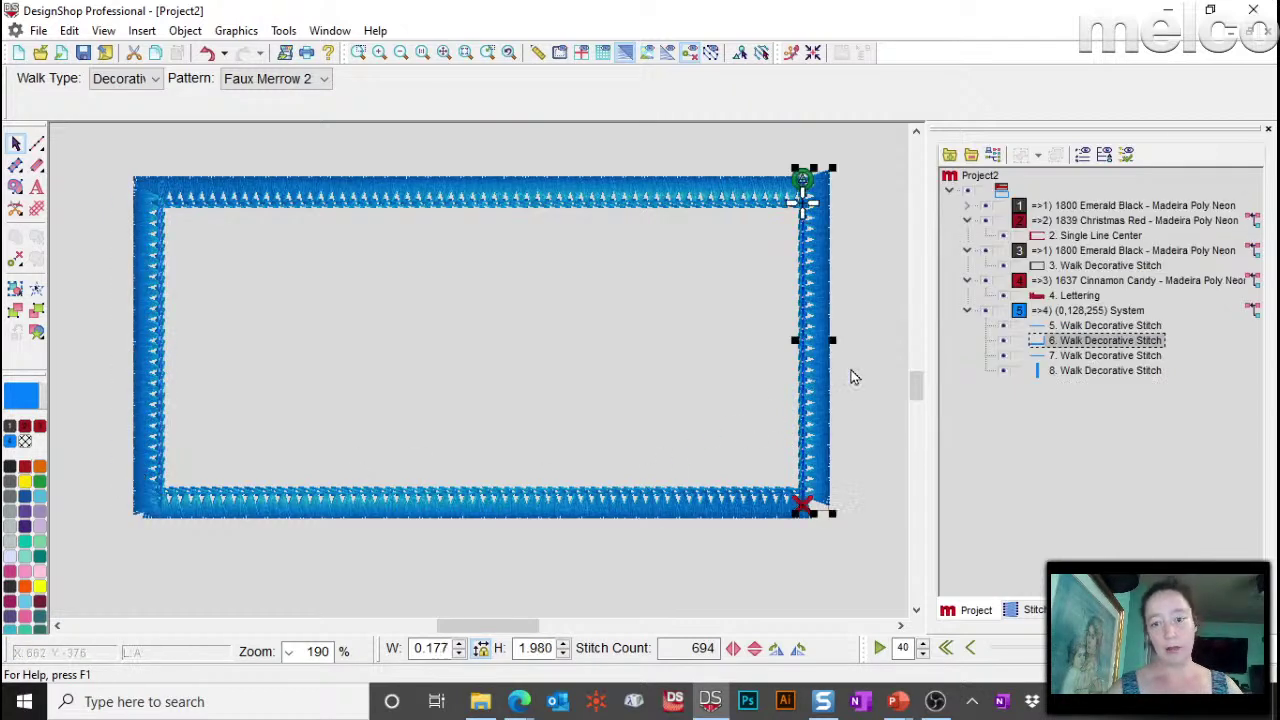
key(Left)
key(Left)
key(Left)
key(Left)
key(Left)
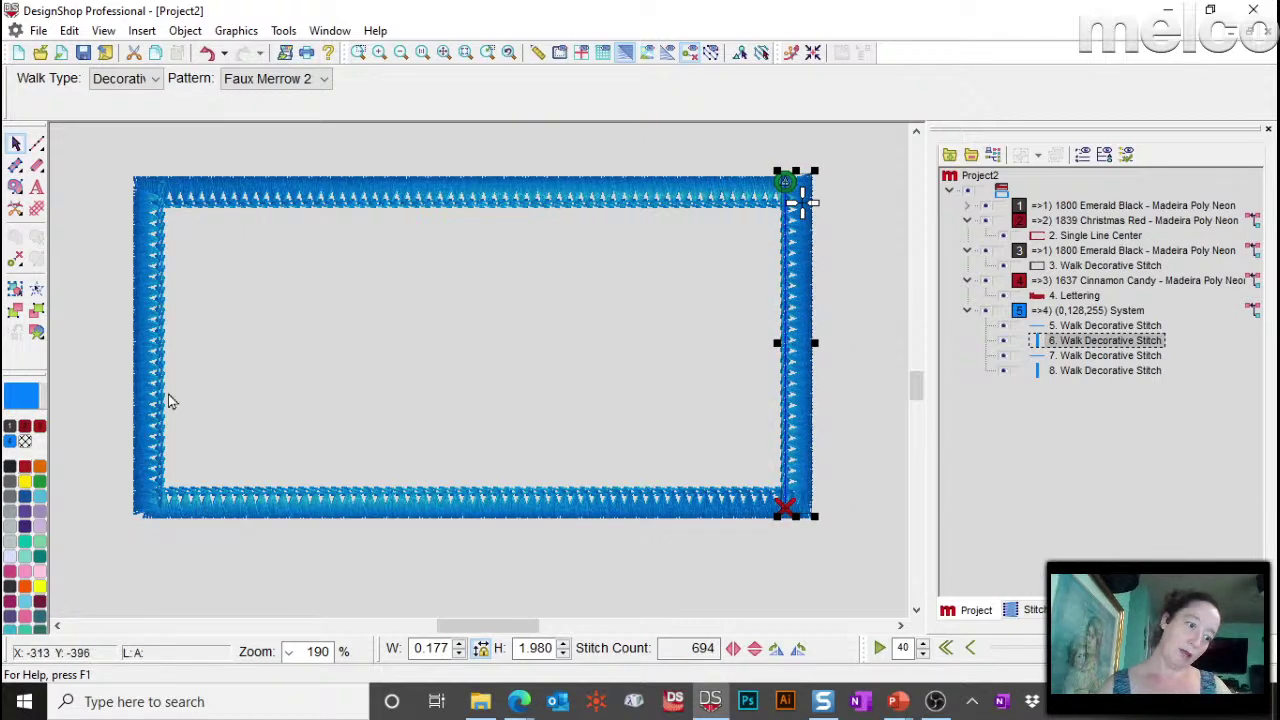
Step: Nudge the rectangle's left side further to the right so its outer edge meets the start of the lower side
click(148, 487)
key(Tab)
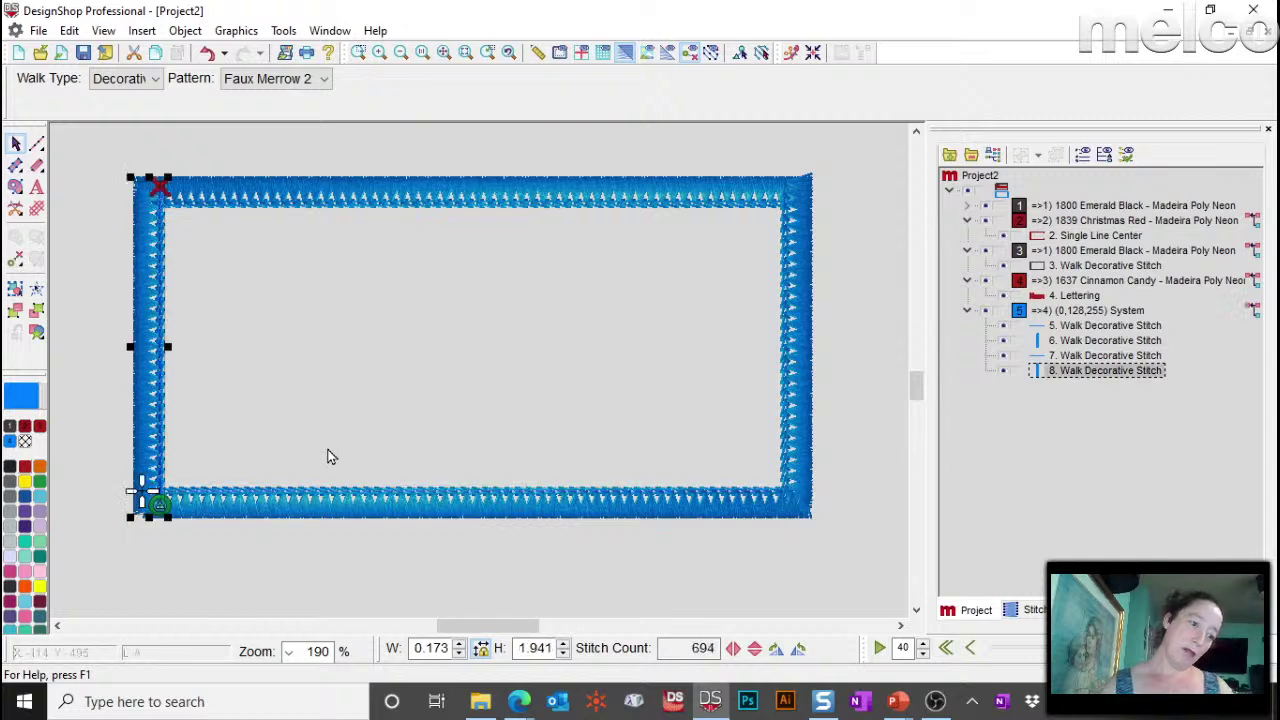
key(Right)
key(Right)
key(Right)
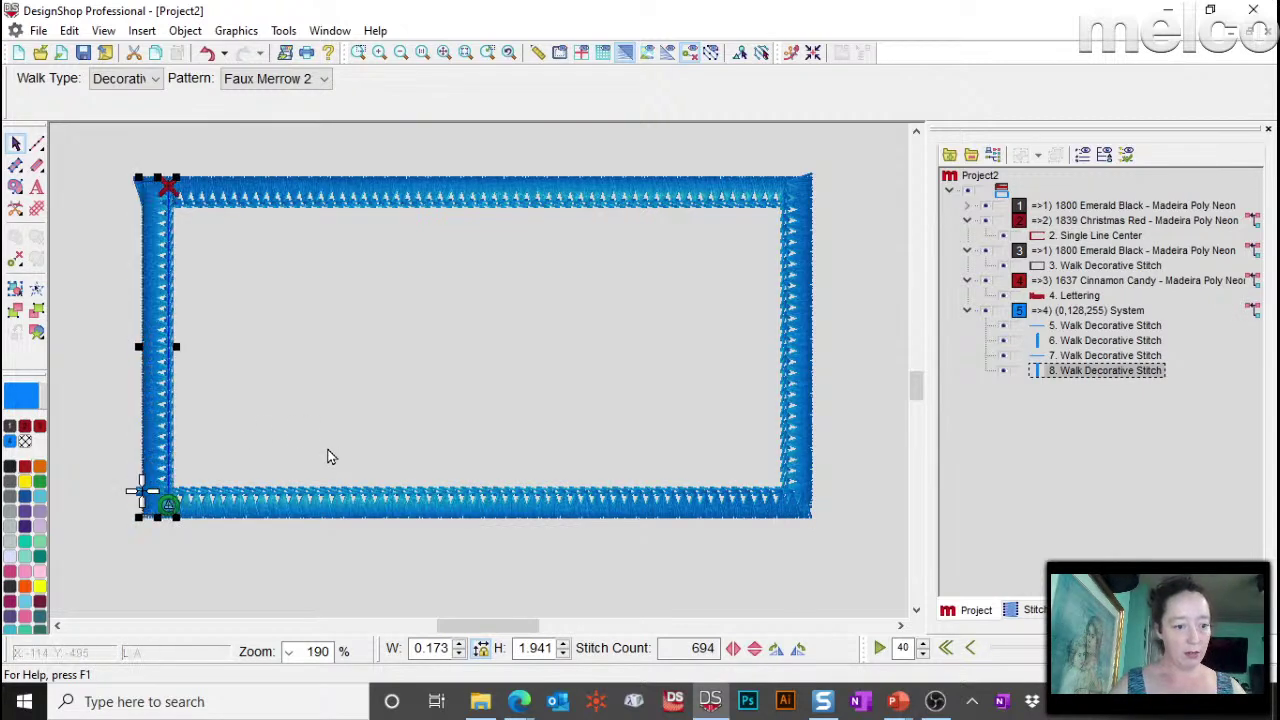
Step: Shorten the upper side by moving its start point inward to the left side's outer edge, and deselect it
click(289, 200)
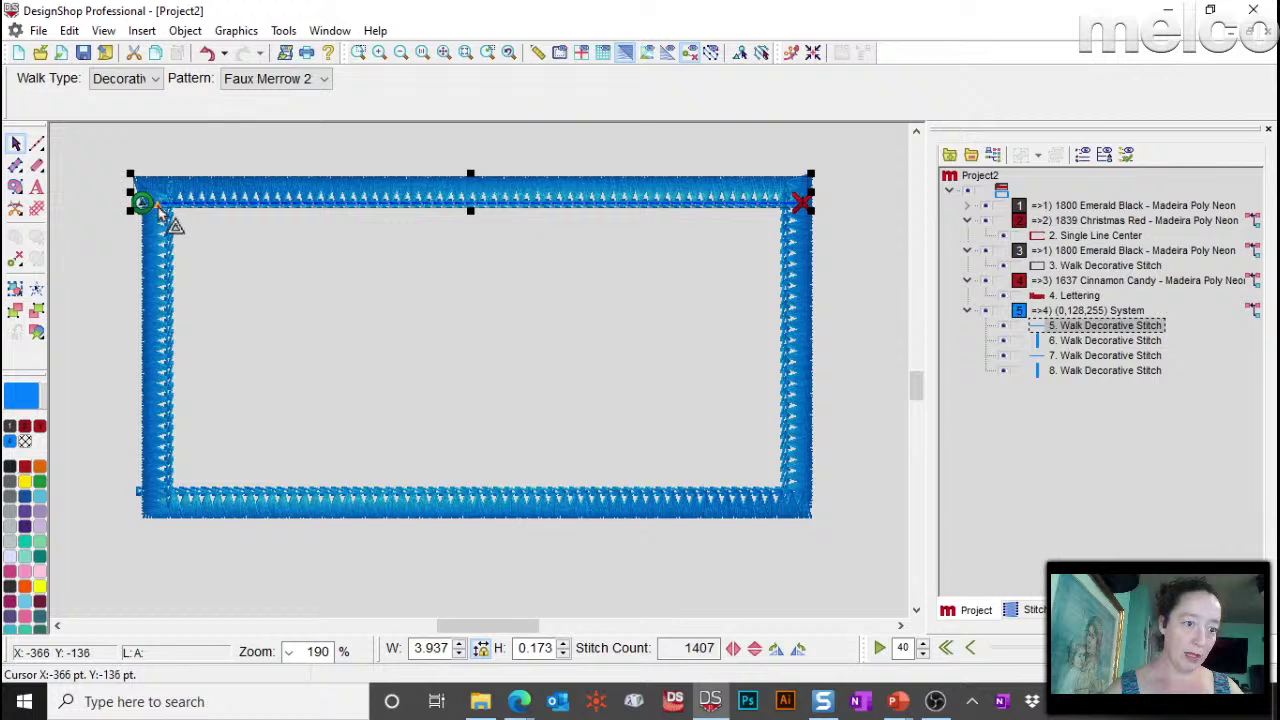
drag(153, 207, 152, 207)
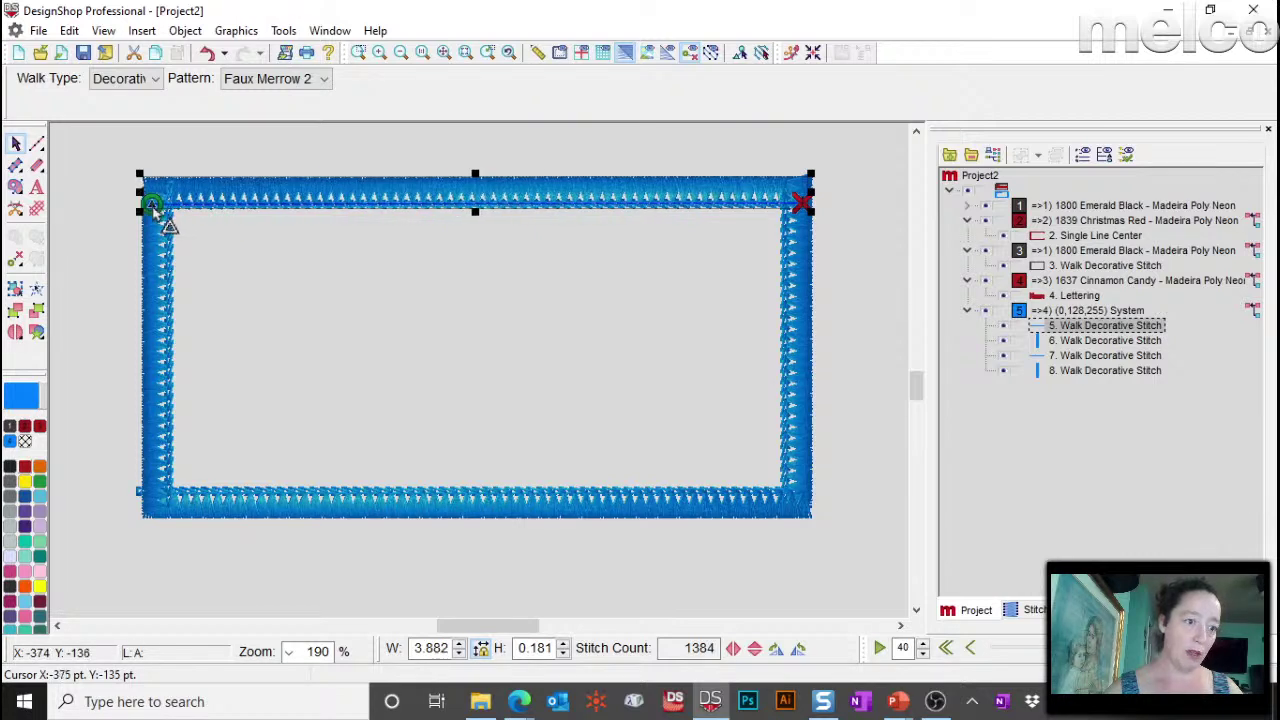
click(365, 162)
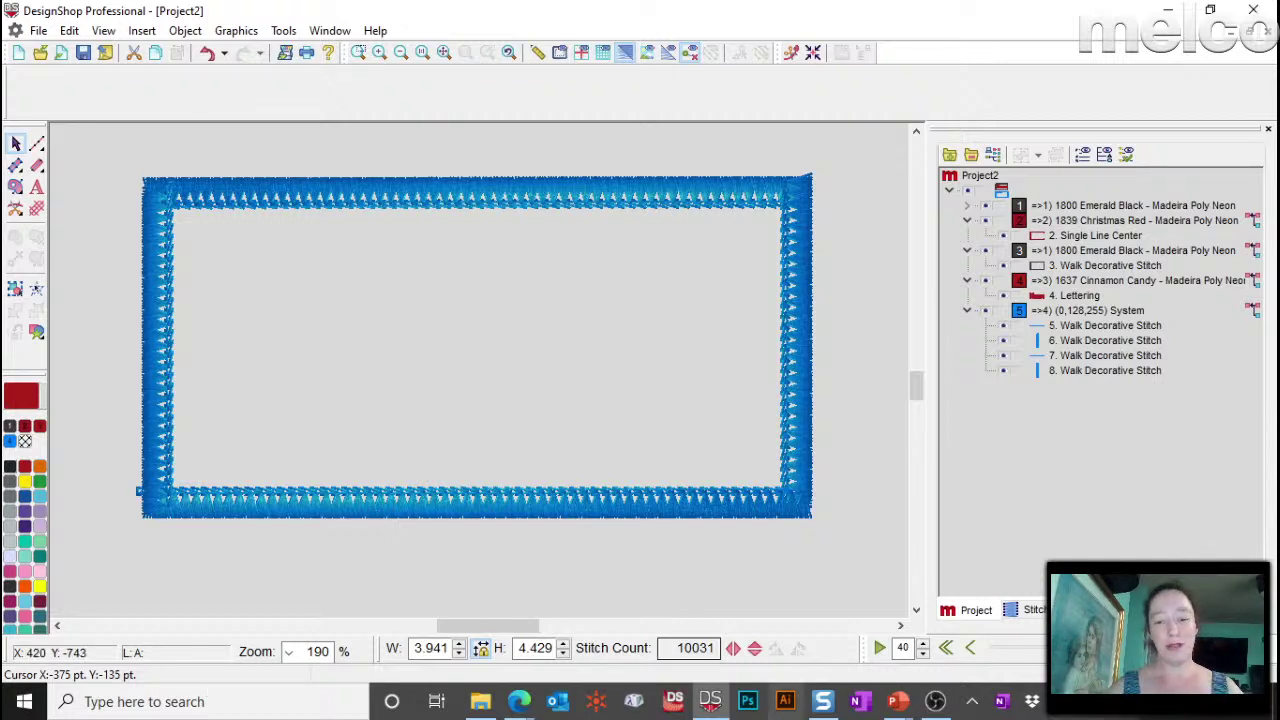
Step: Switch to the PowerPoint slide show and view the Questions slide
click(897, 701)
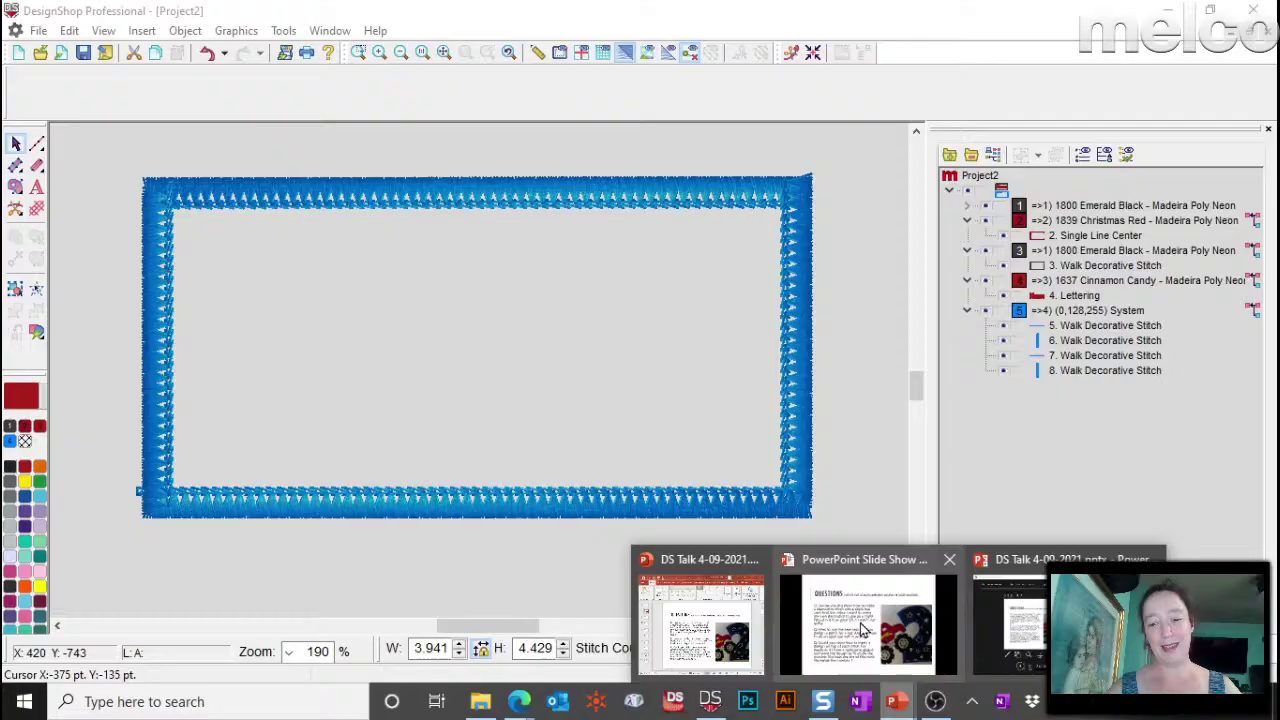
click(862, 628)
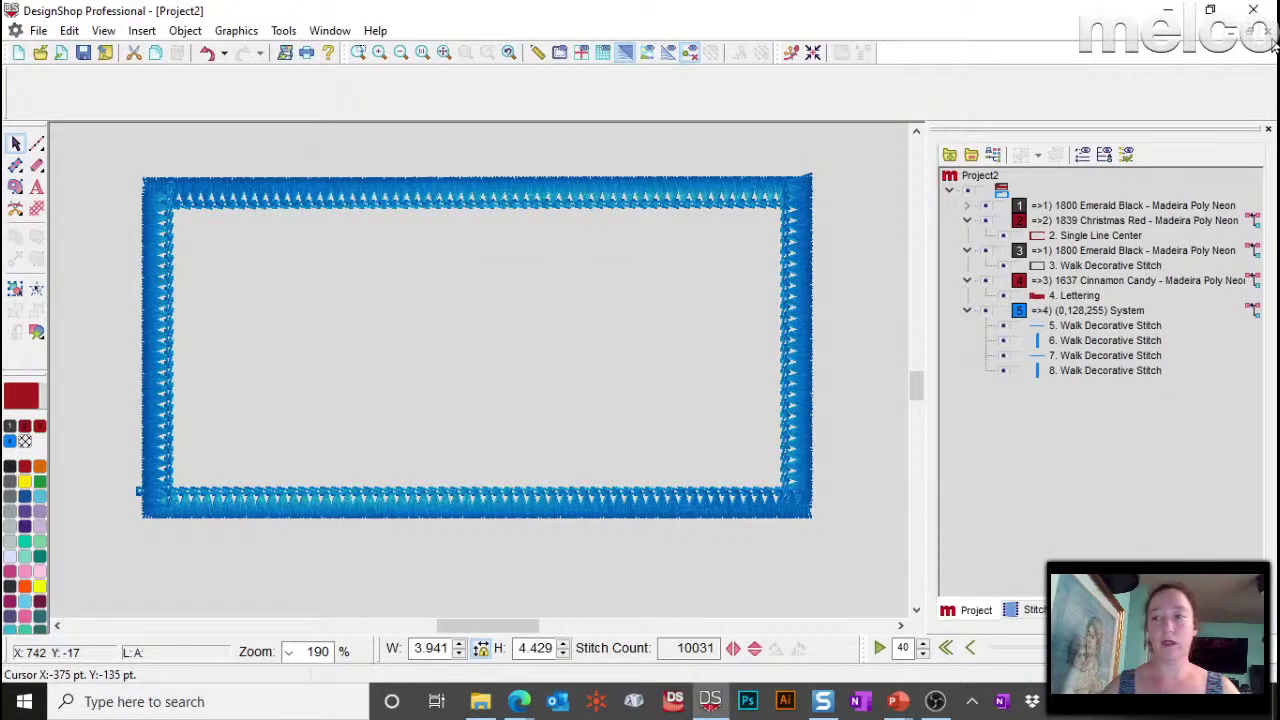
Step: Close Project2 without saving its changes and open tree.ofm from the 2021-04-09 folder
click(1270, 34)
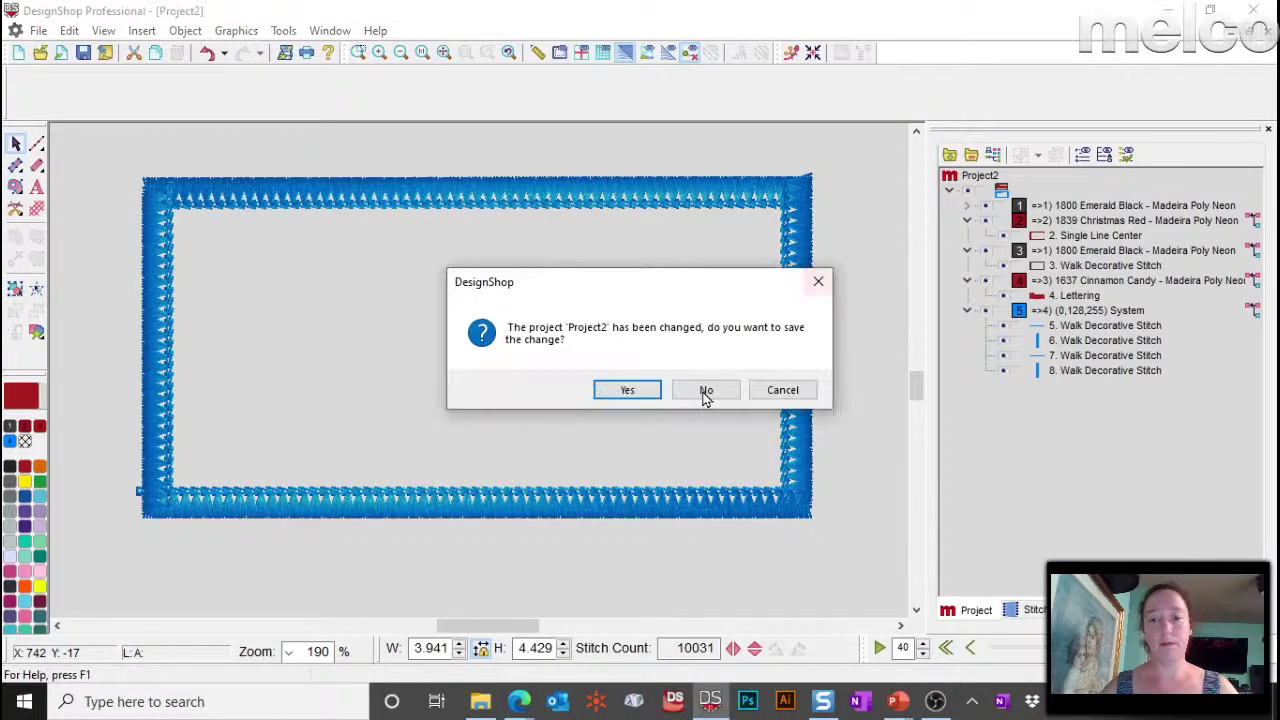
click(706, 391)
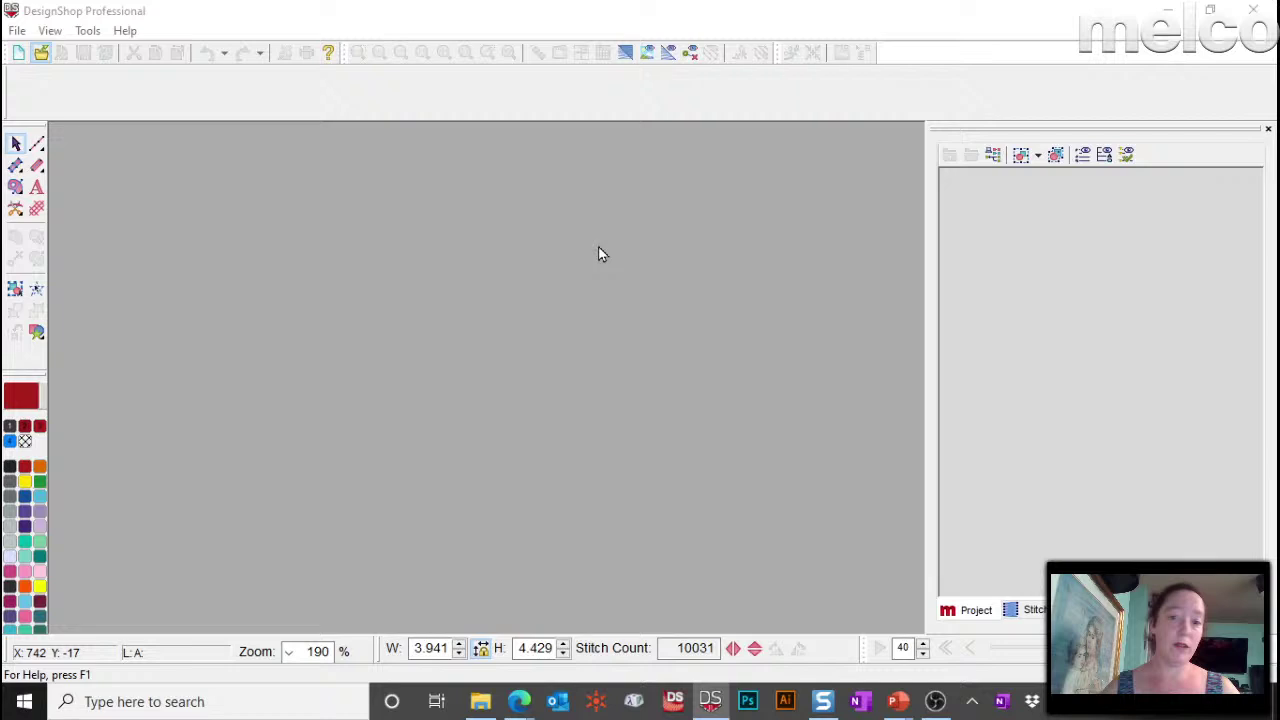
key(ctrl+o)
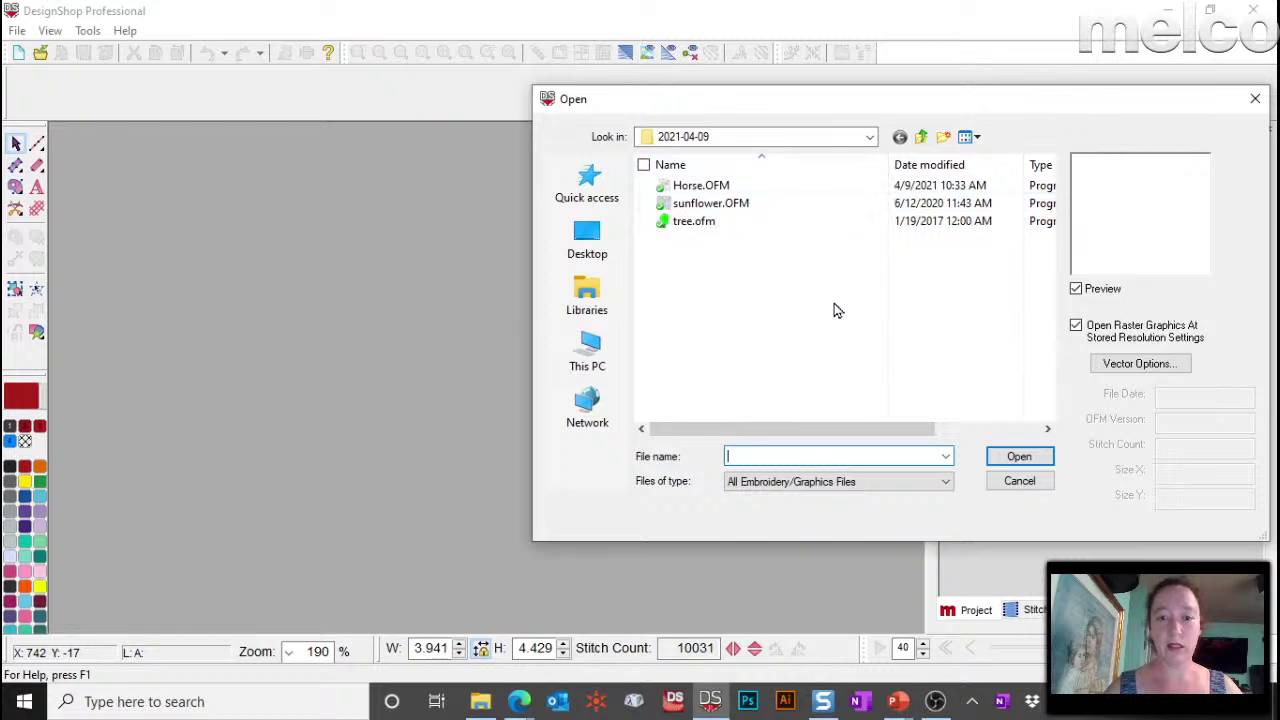
click(700, 222)
click(1019, 458)
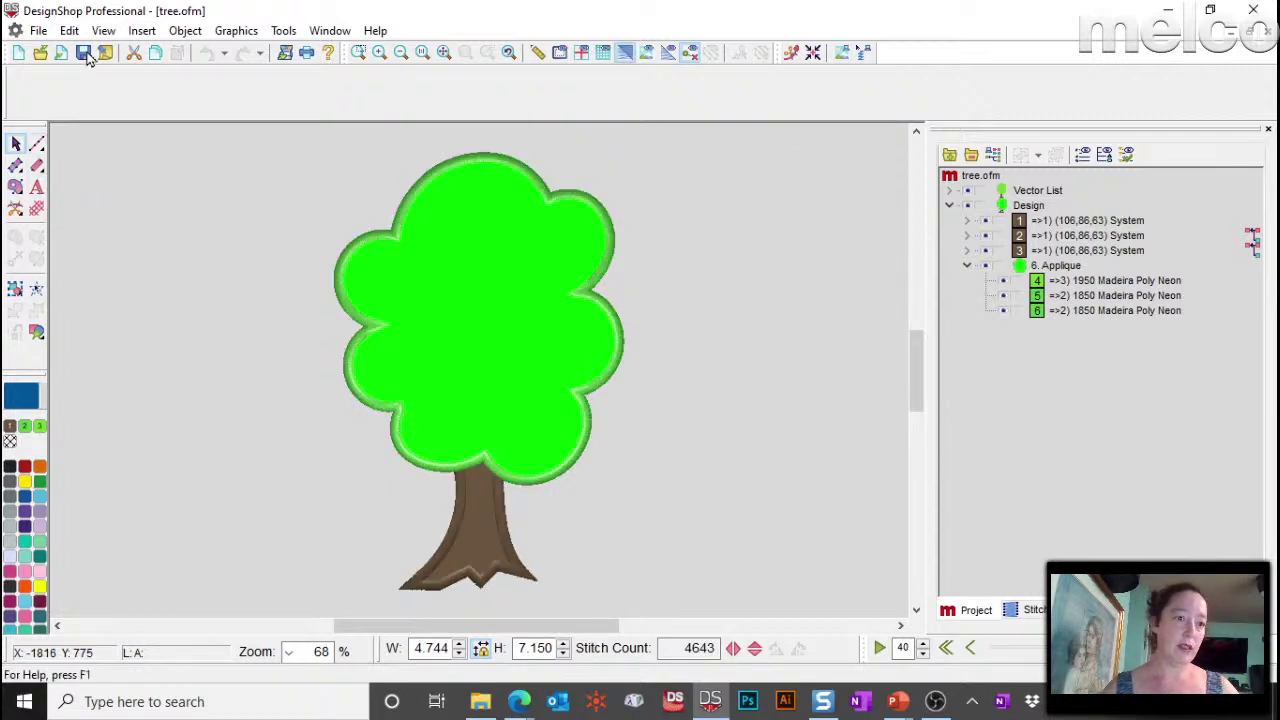
Step: Draw a blue circular complex fill about 2.35 in across over the lower-left edge of the tree's foliage, and select it
key(ctrl+i)
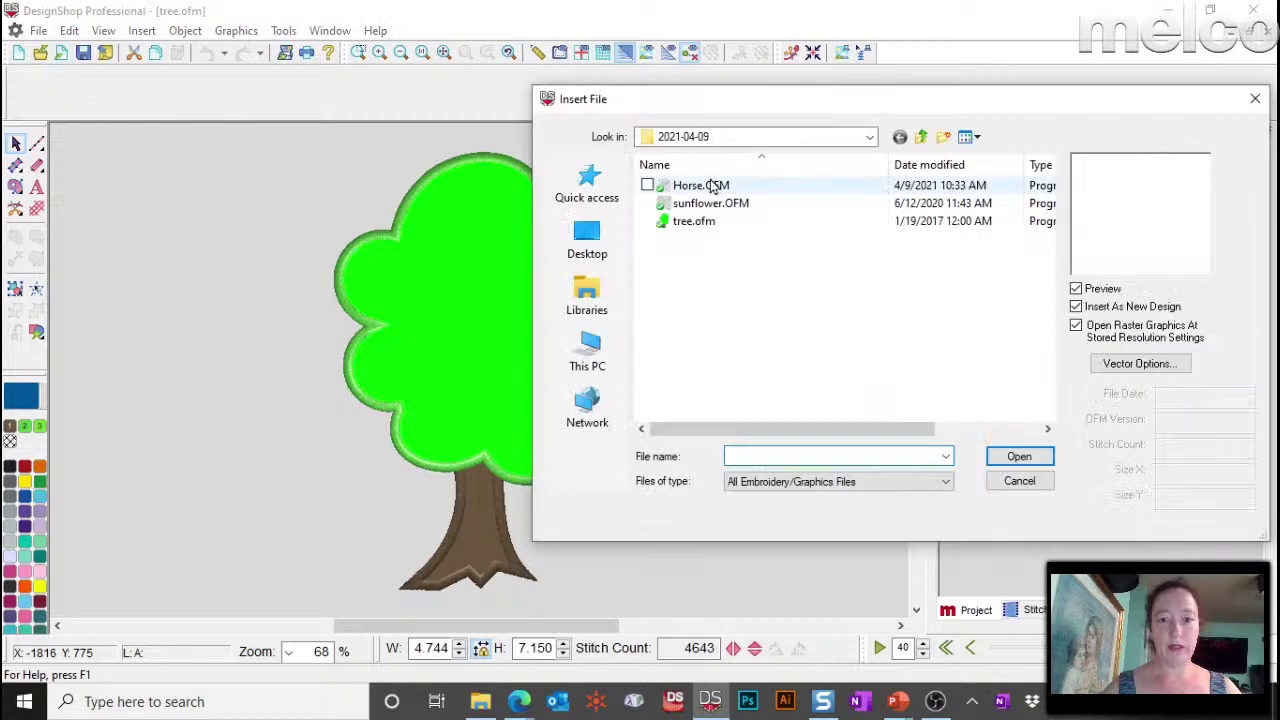
click(1020, 480)
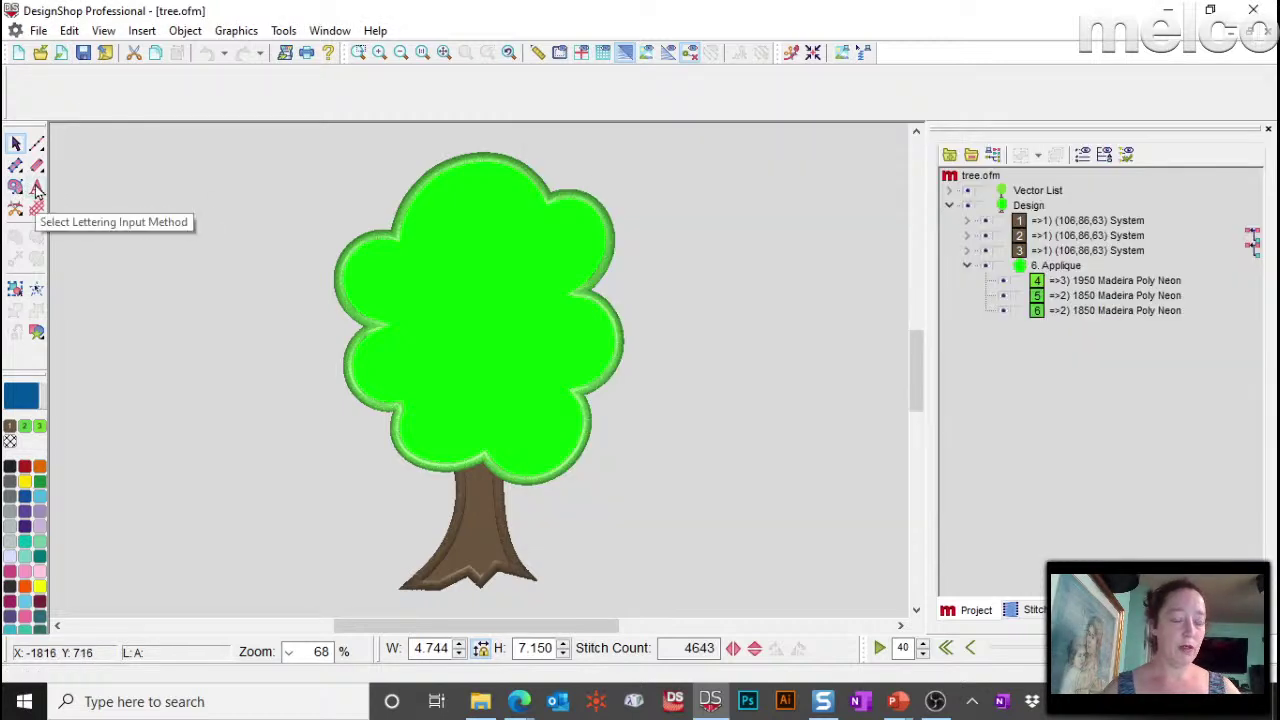
click(15, 310)
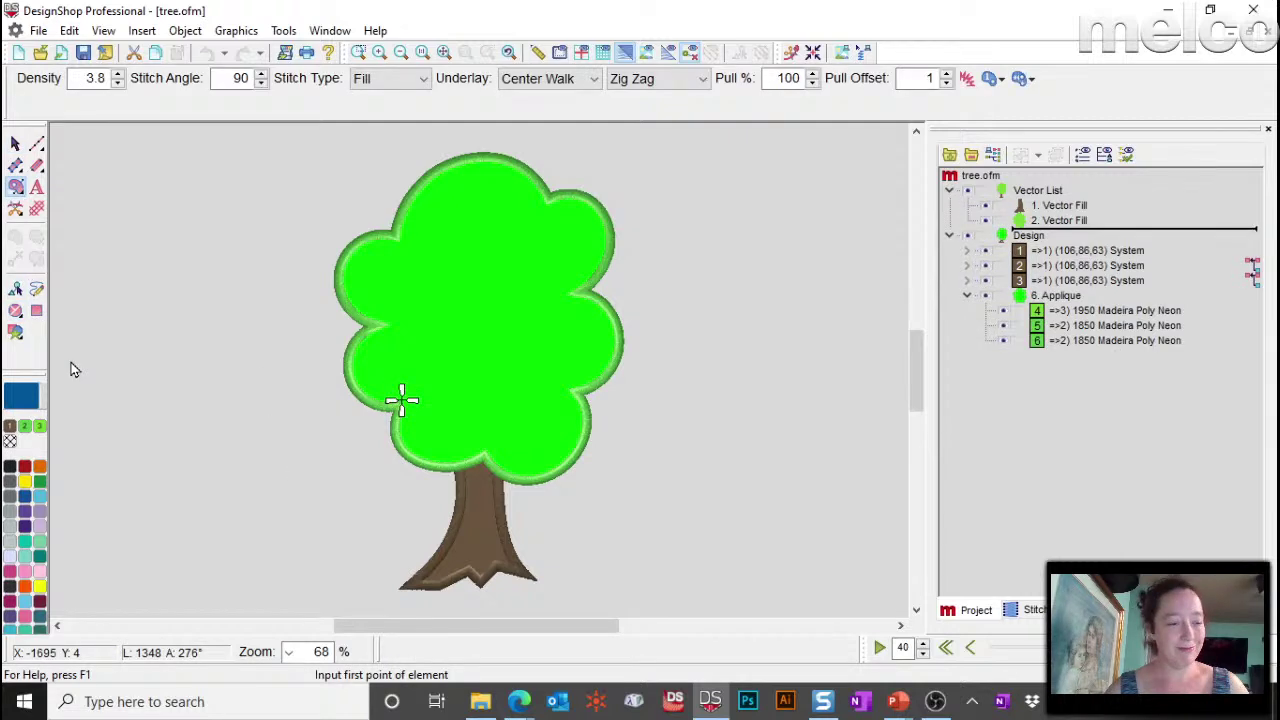
click(15, 188)
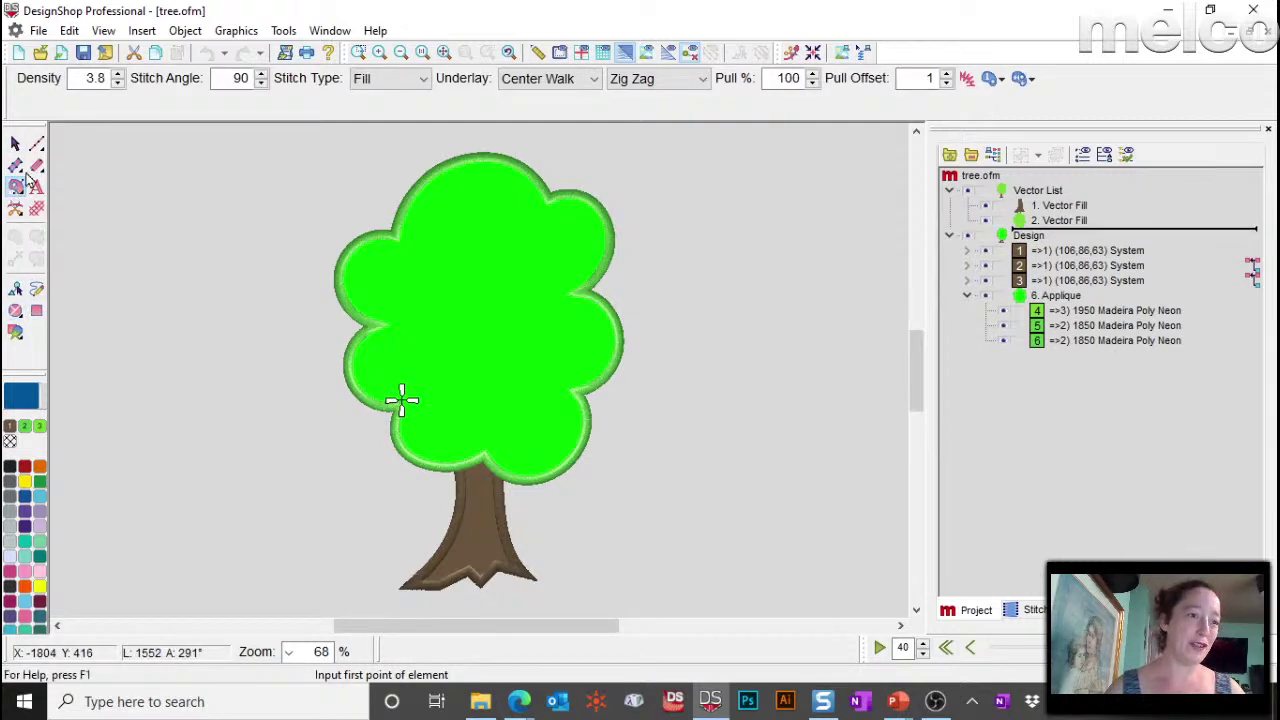
click(16, 312)
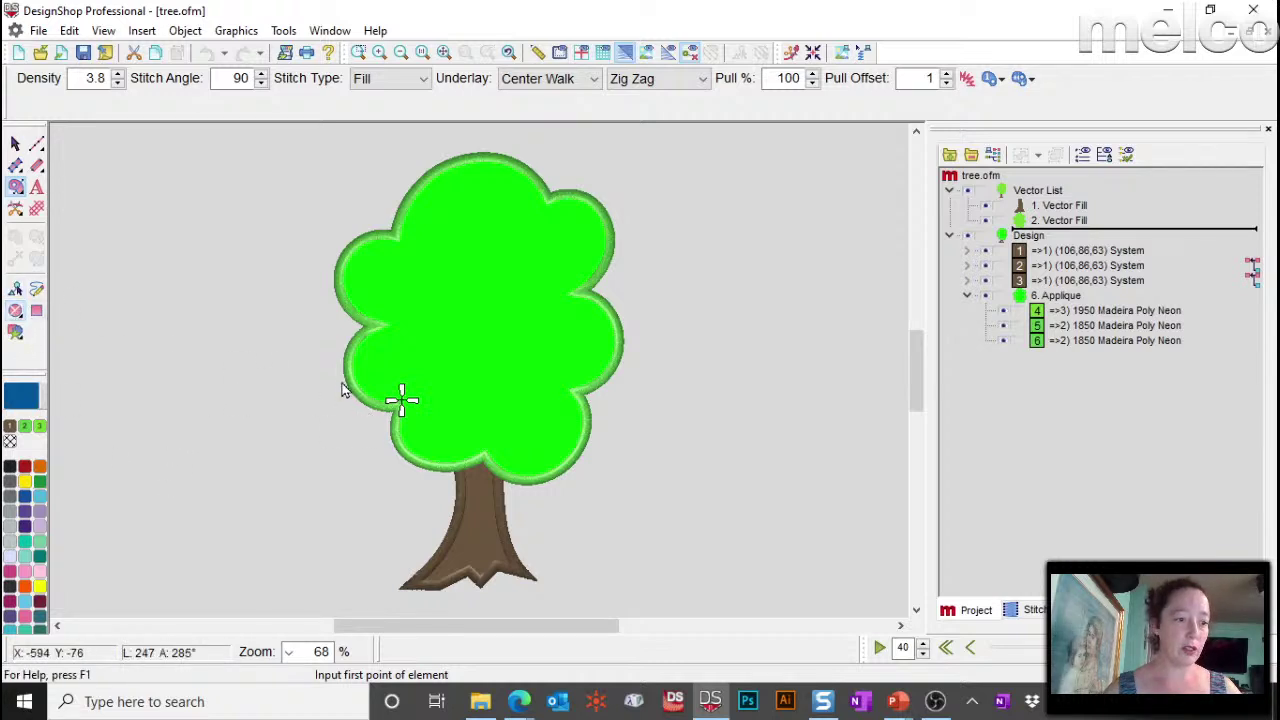
click(400, 388)
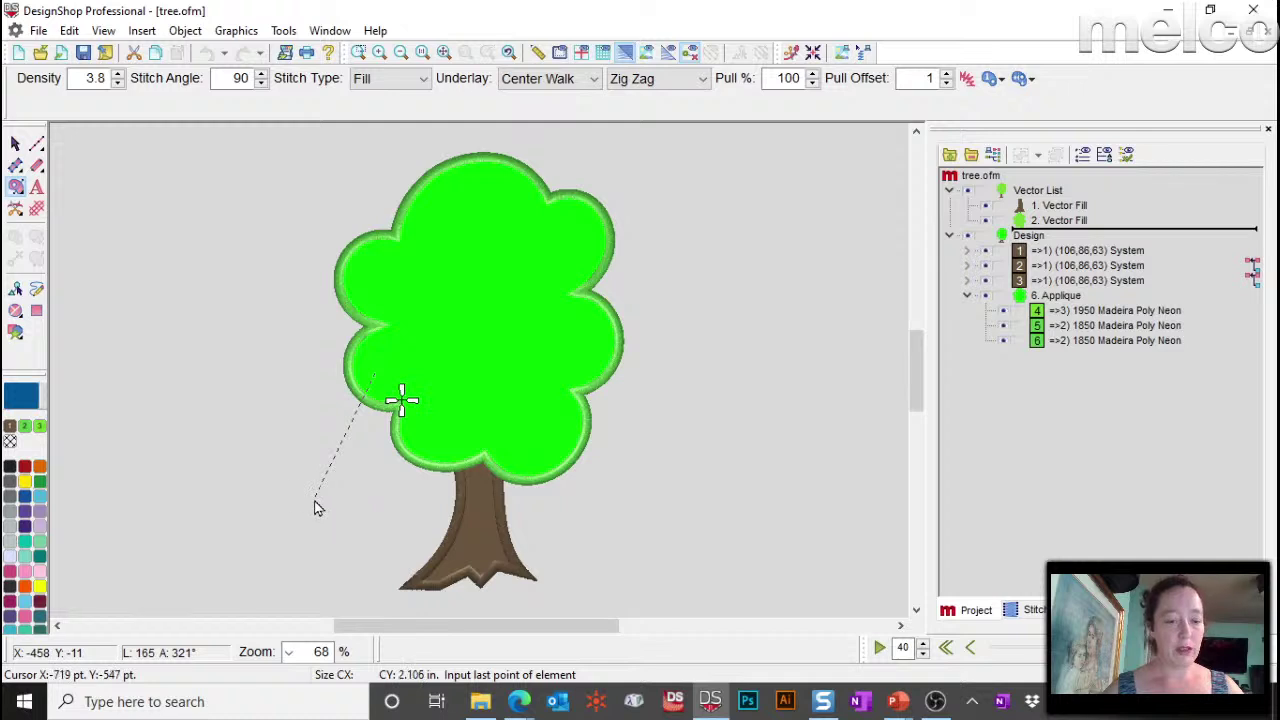
click(430, 516)
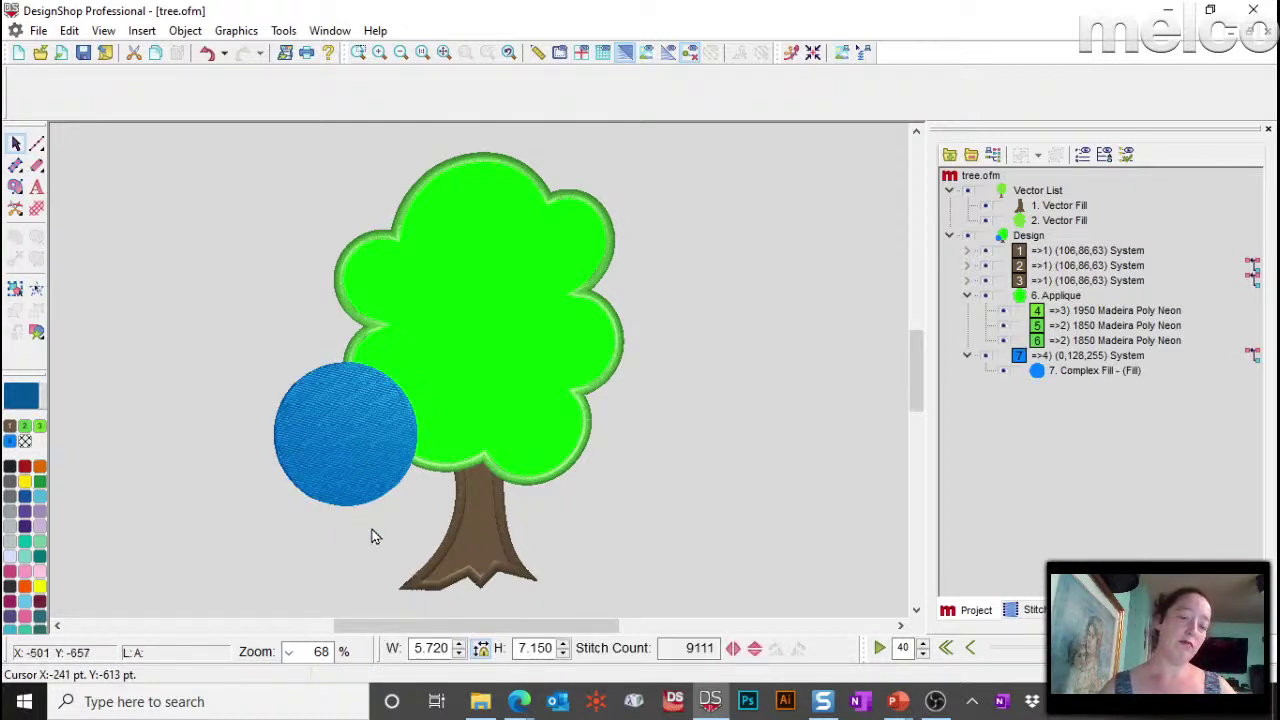
click(1058, 372)
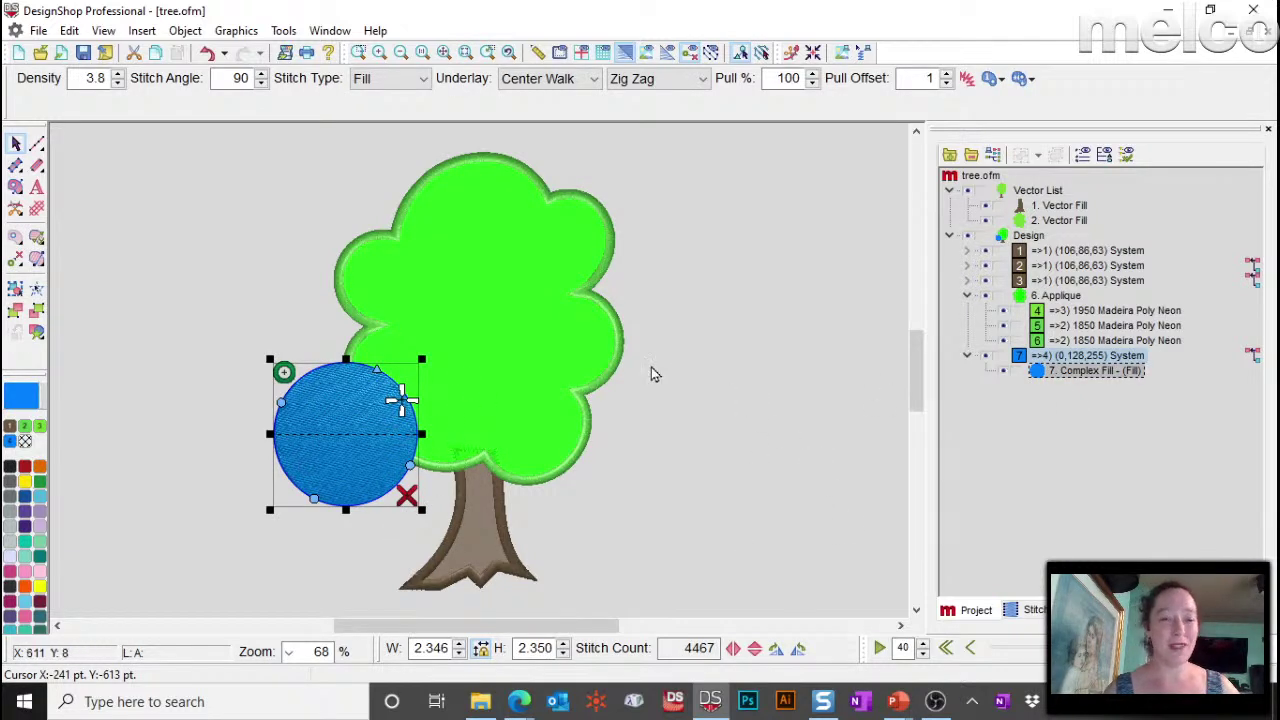
click(529, 371)
click(386, 437)
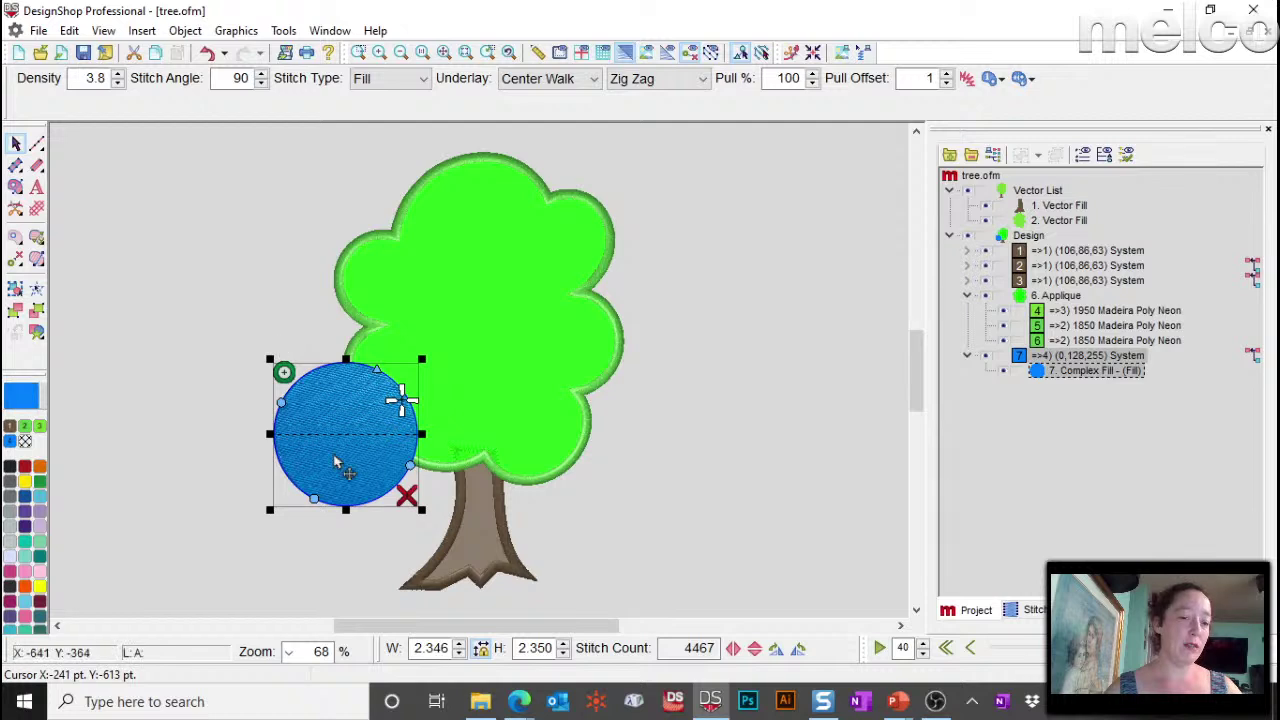
Step: Insert tree.ofm into the current project as a new design
click(61, 53)
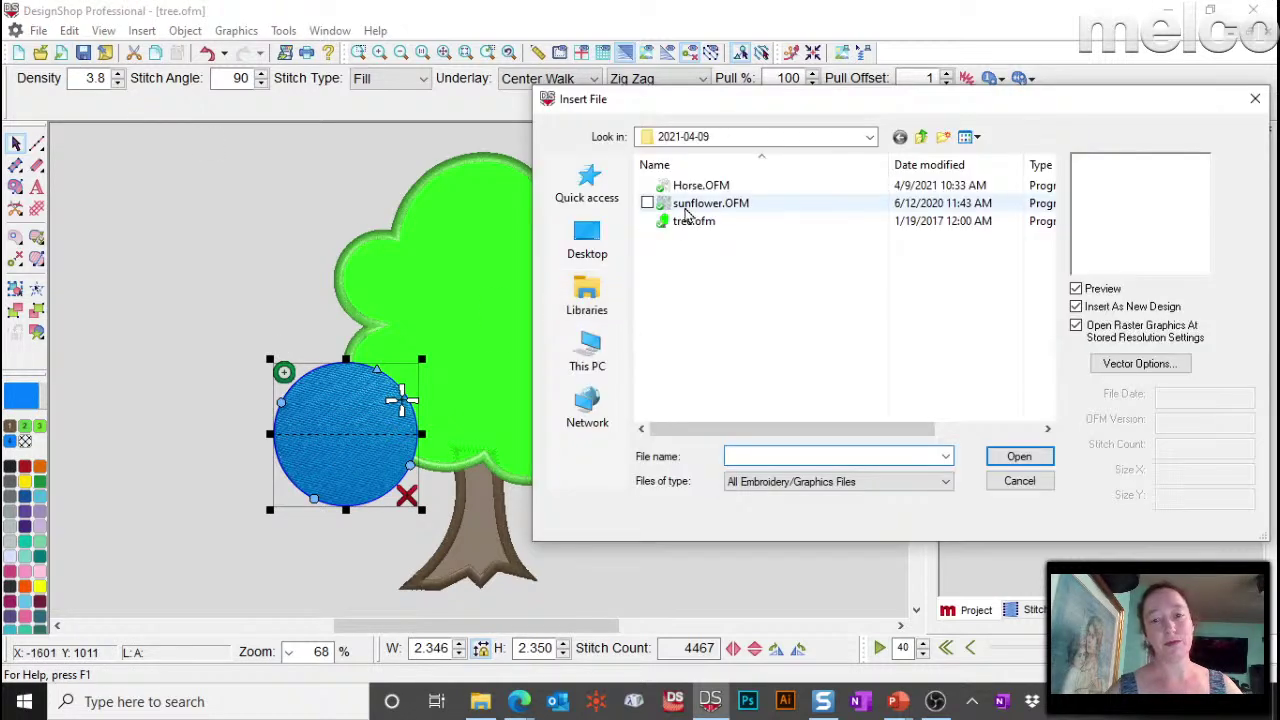
click(695, 221)
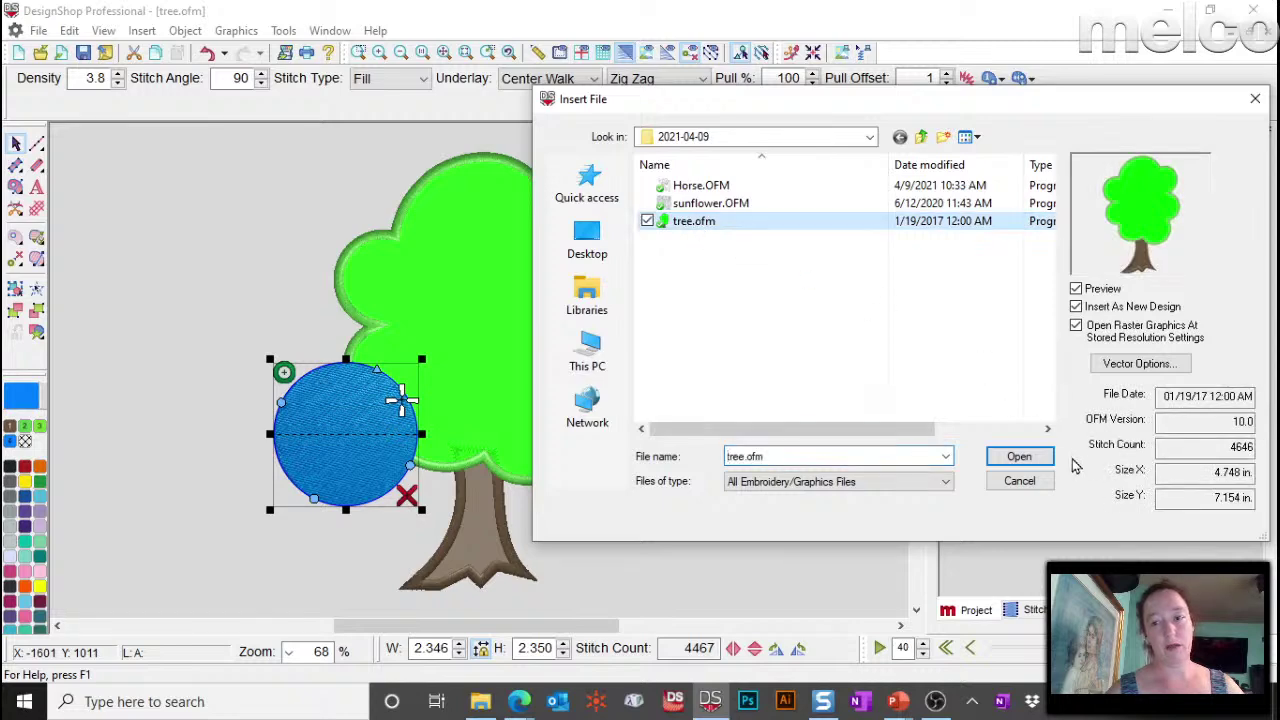
click(1019, 456)
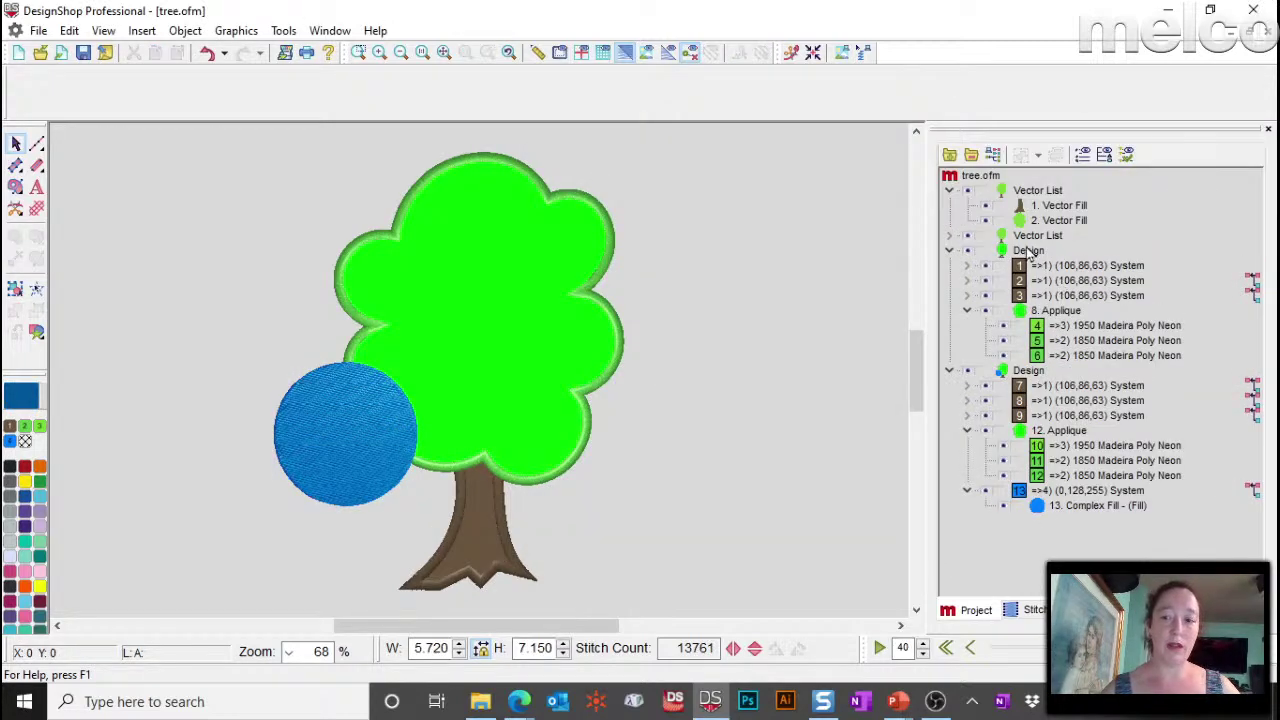
Step: Move the inserted tree design down and to the right of the original, and undo both the move and the insertion
click(1028, 250)
drag(627, 370, 683, 388)
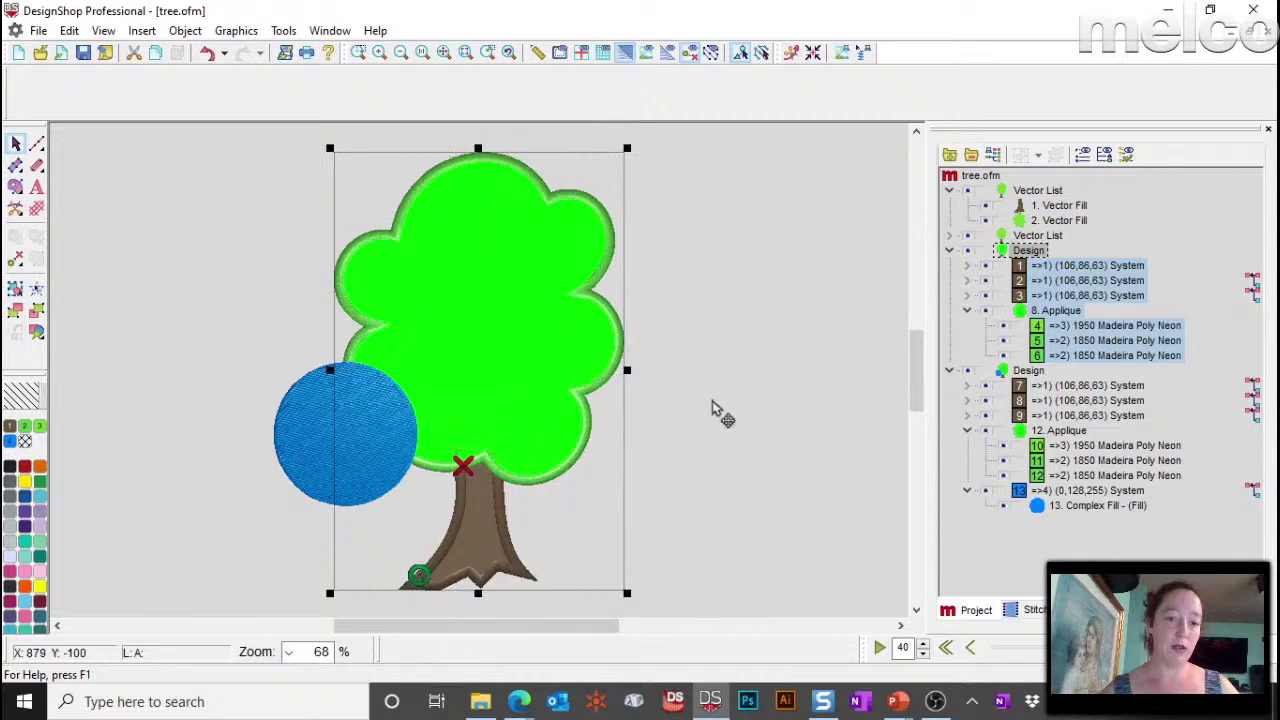
key(ctrl+d)
drag(686, 443, 713, 493)
drag(668, 416, 1207, 240)
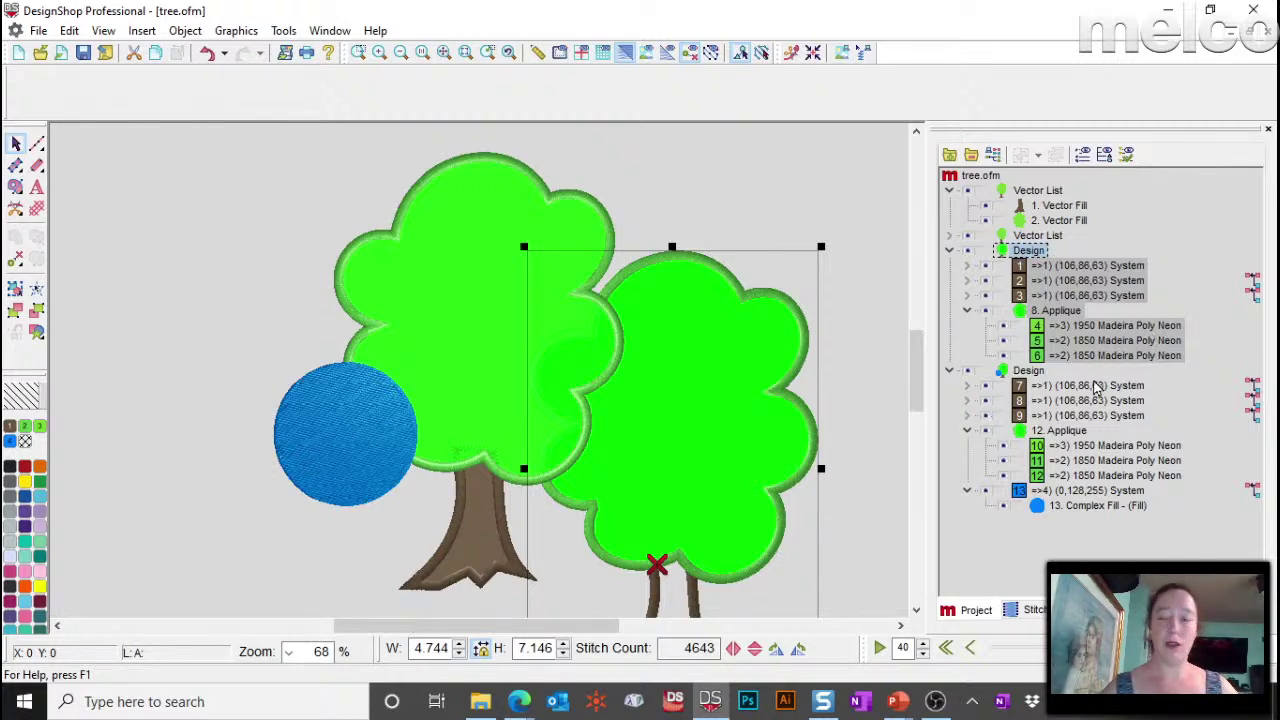
click(225, 53)
click(211, 52)
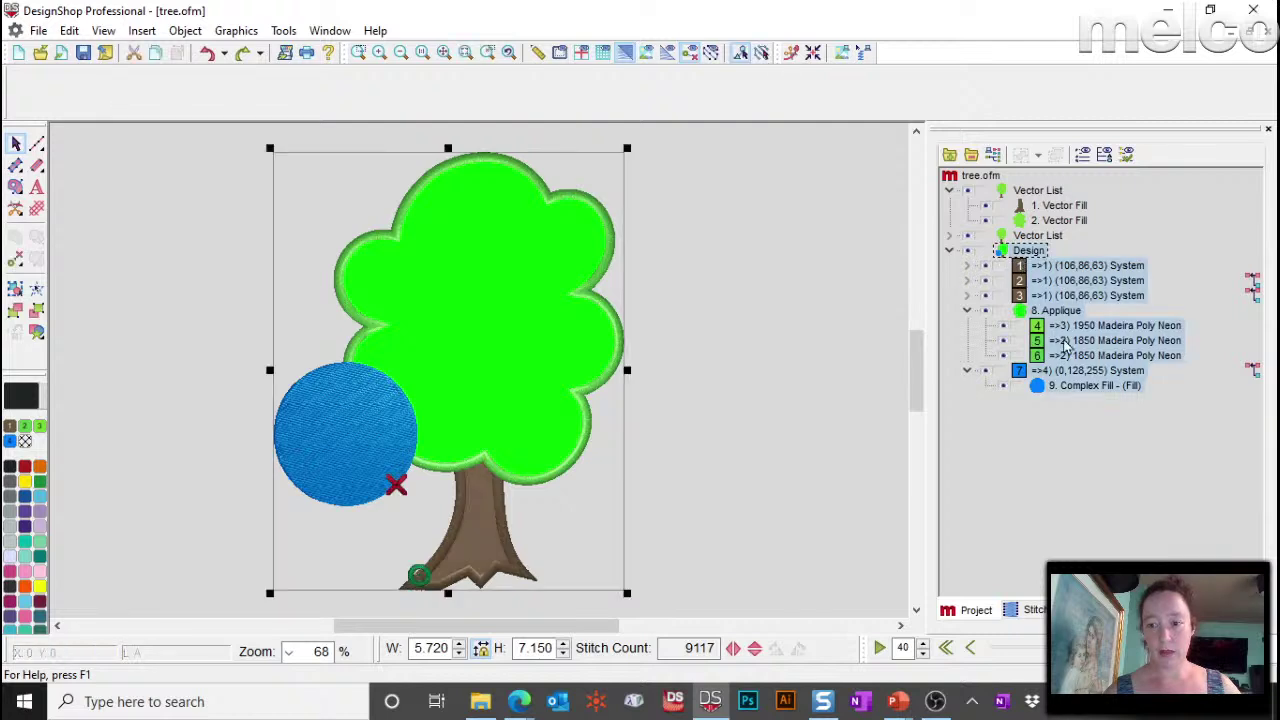
Step: Examine the blue circle's overlap with the tree applique and its color layers, switching off the 3D stitch view
click(362, 54)
drag(309, 306, 492, 504)
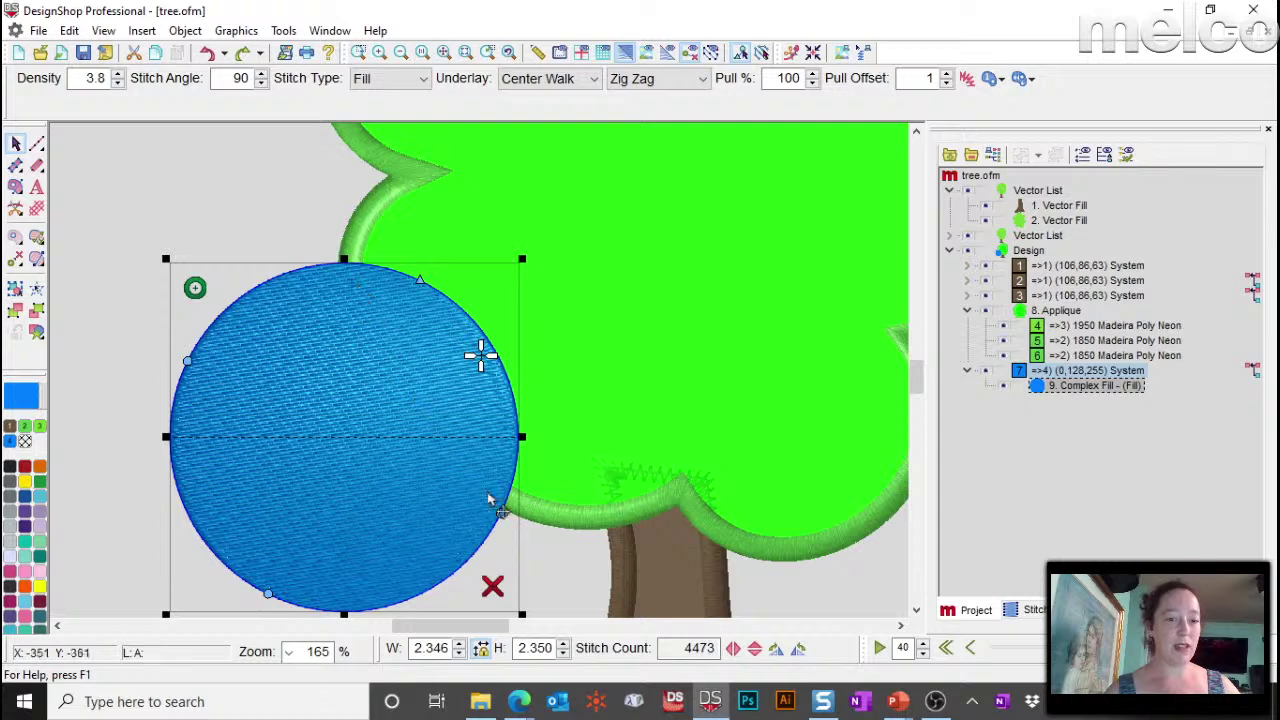
click(251, 200)
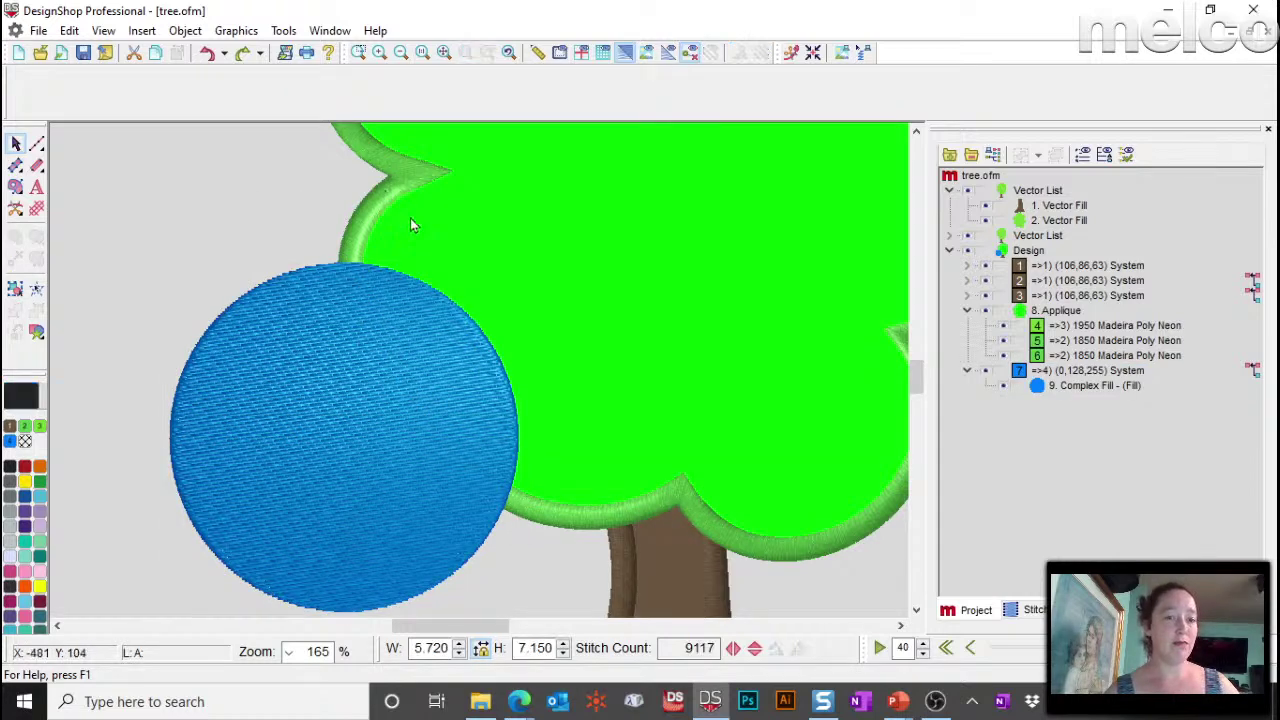
click(1066, 326)
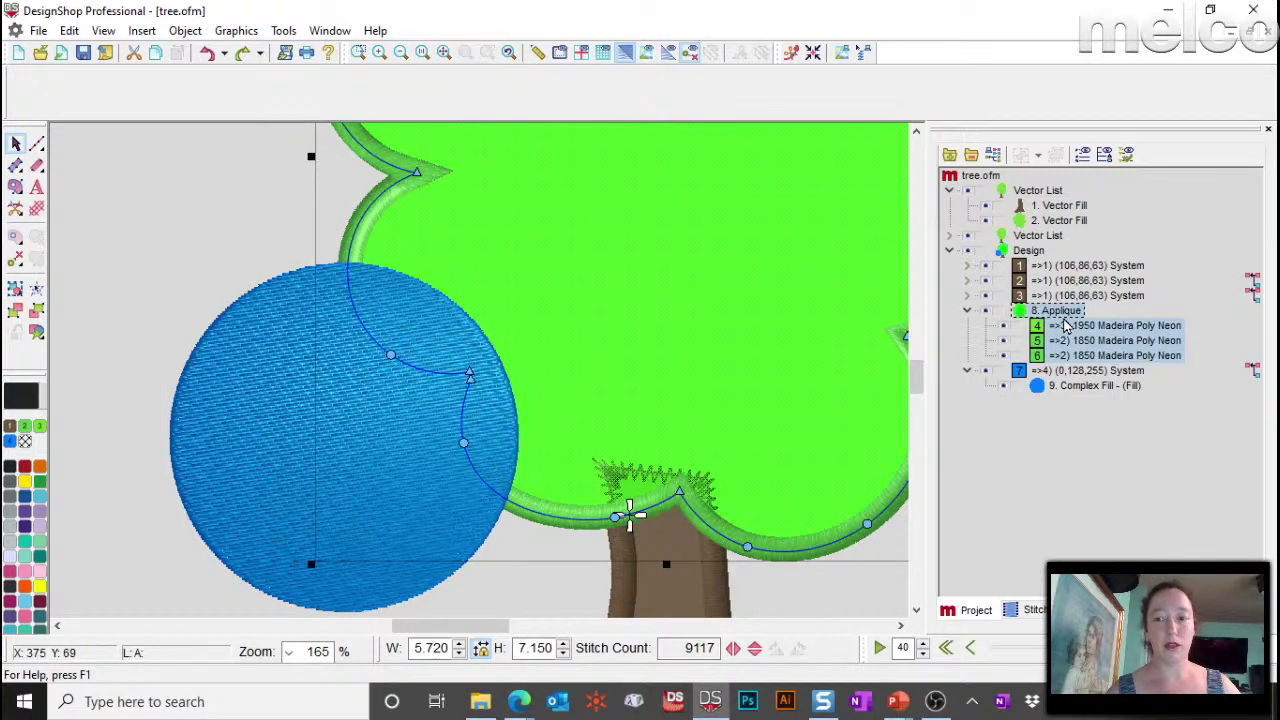
click(1075, 341)
click(1075, 356)
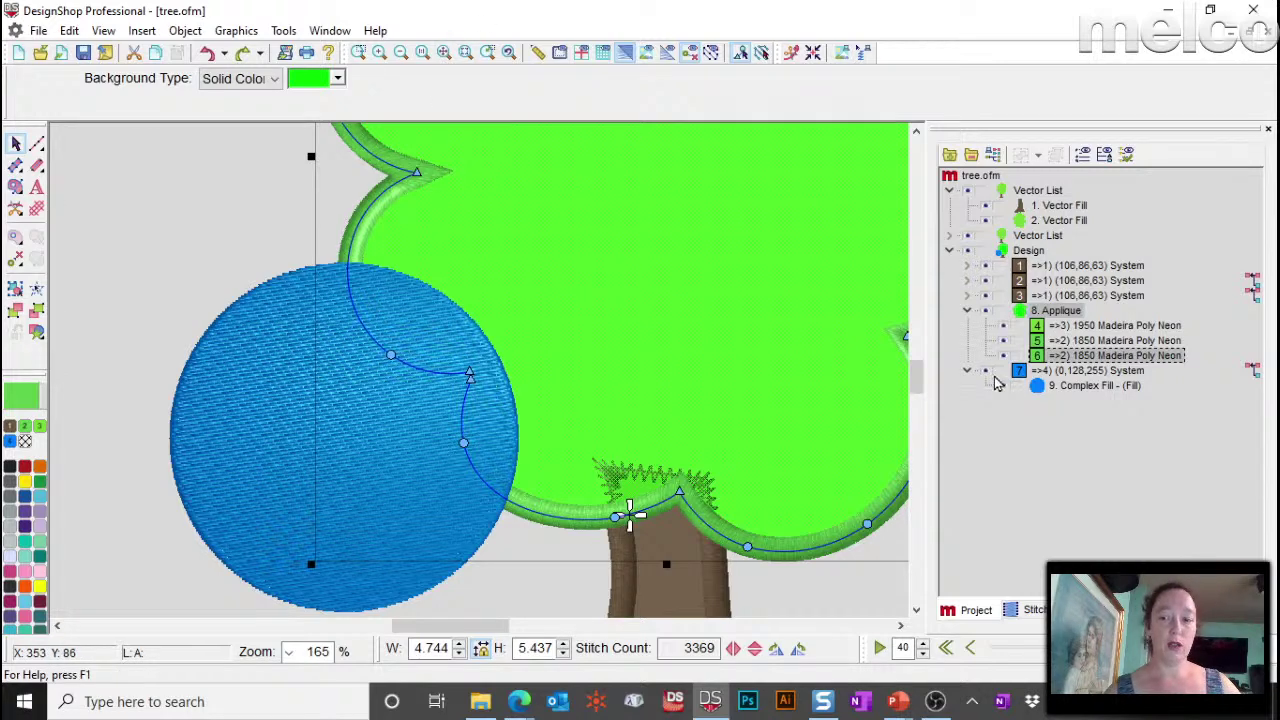
click(626, 56)
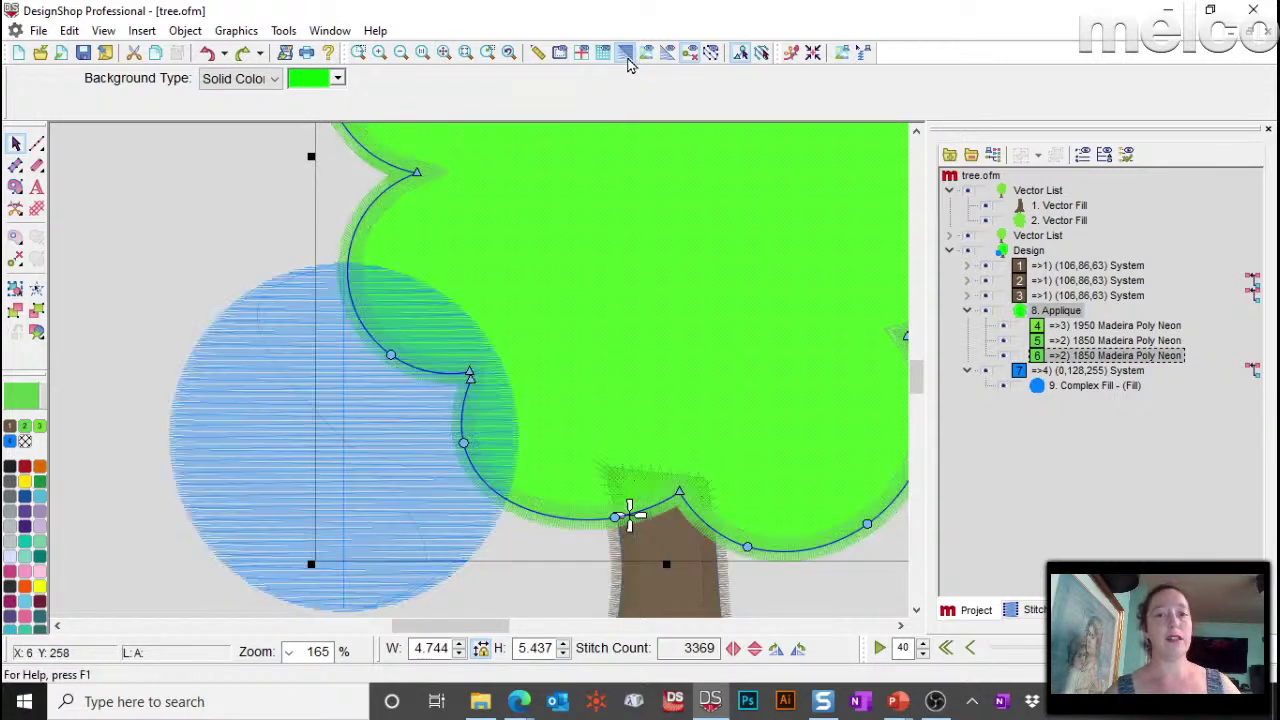
Step: Convert the green foliage applique object into its separate wireframe elements
click(1050, 313)
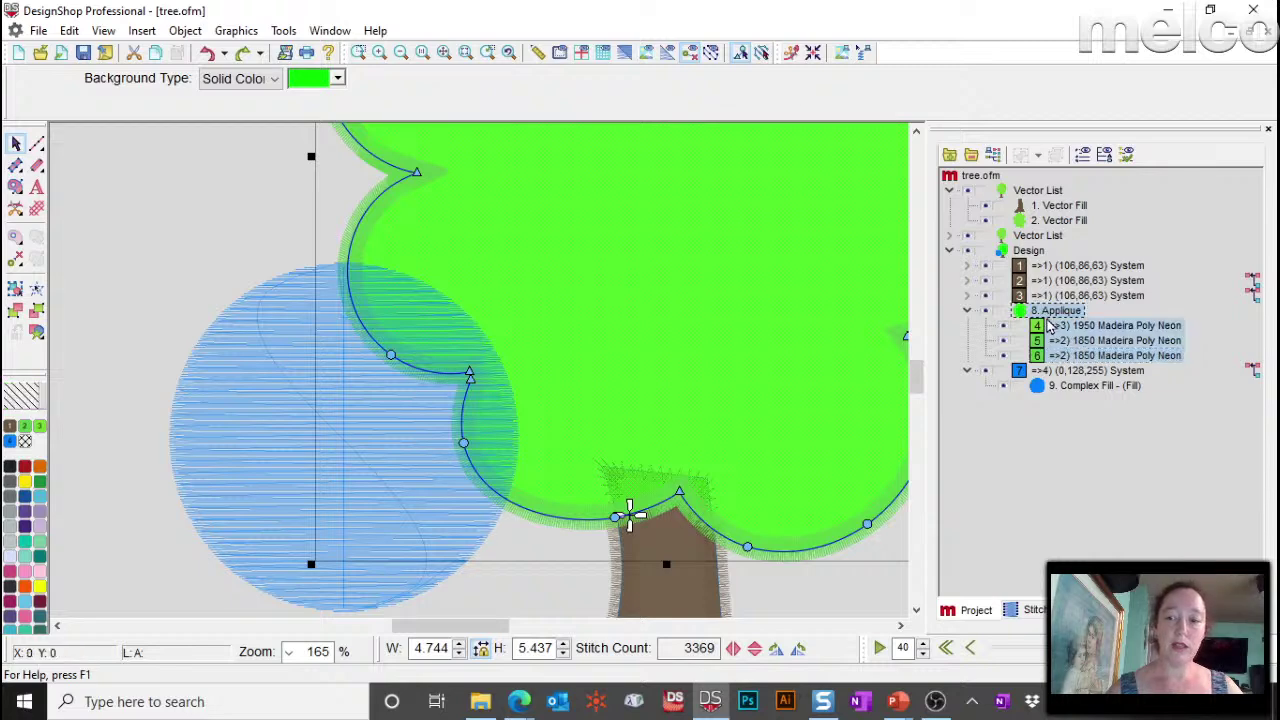
right_click(528, 218)
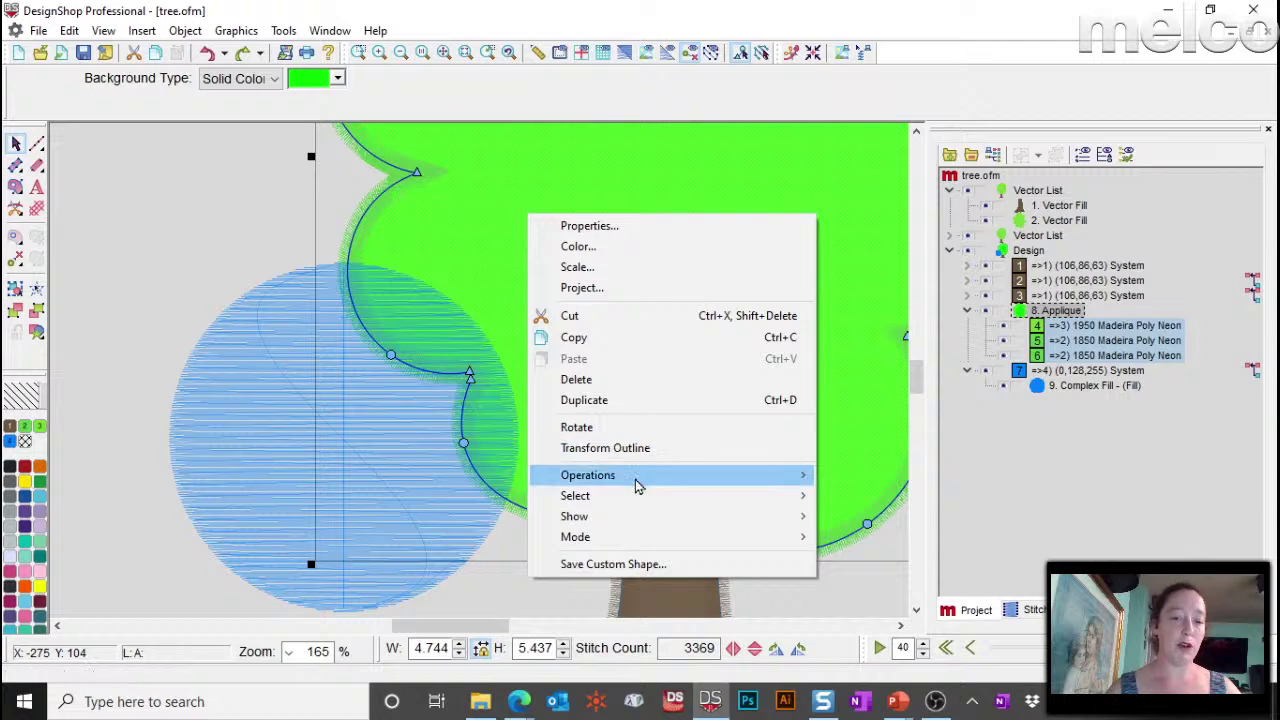
mouse_move(635, 479)
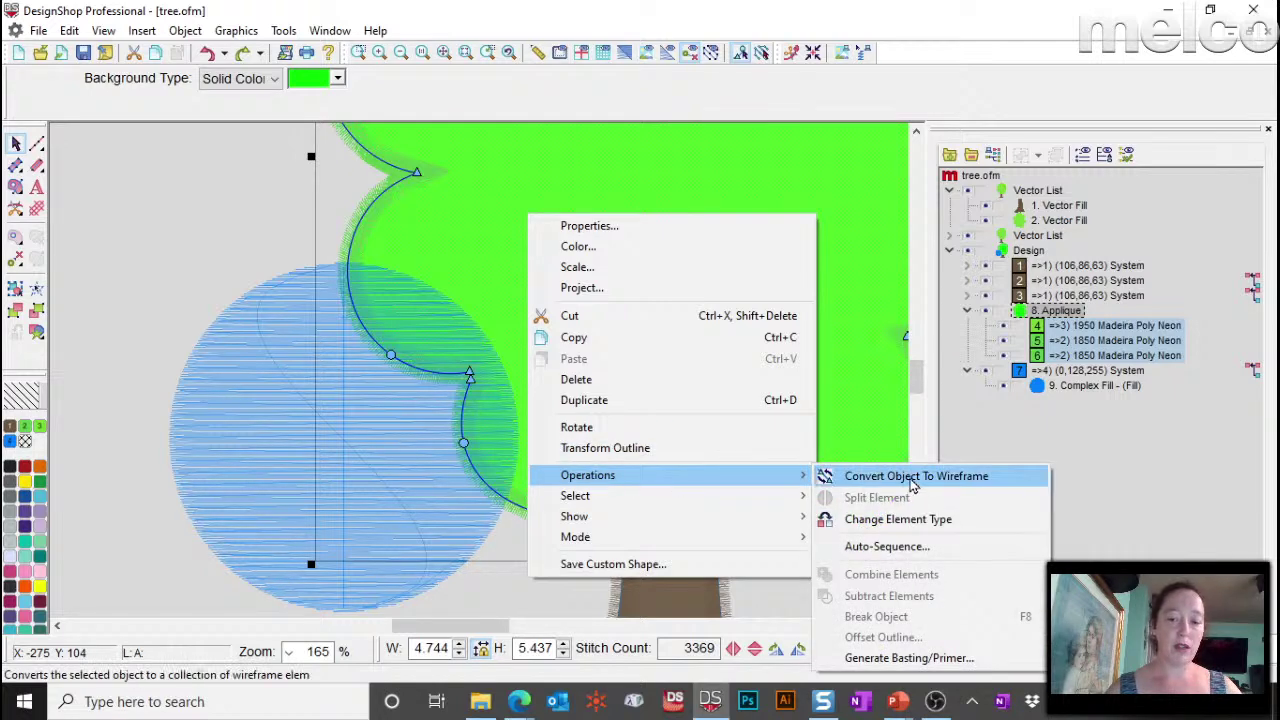
click(1048, 320)
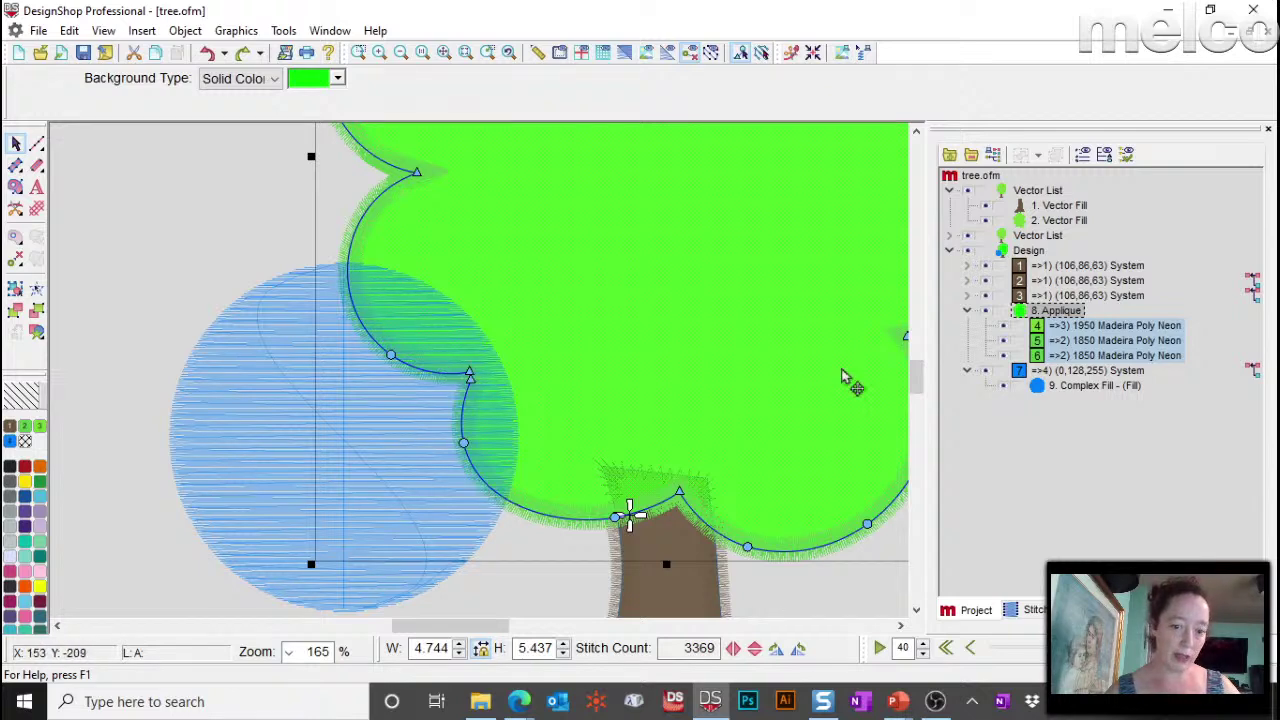
right_click(1066, 321)
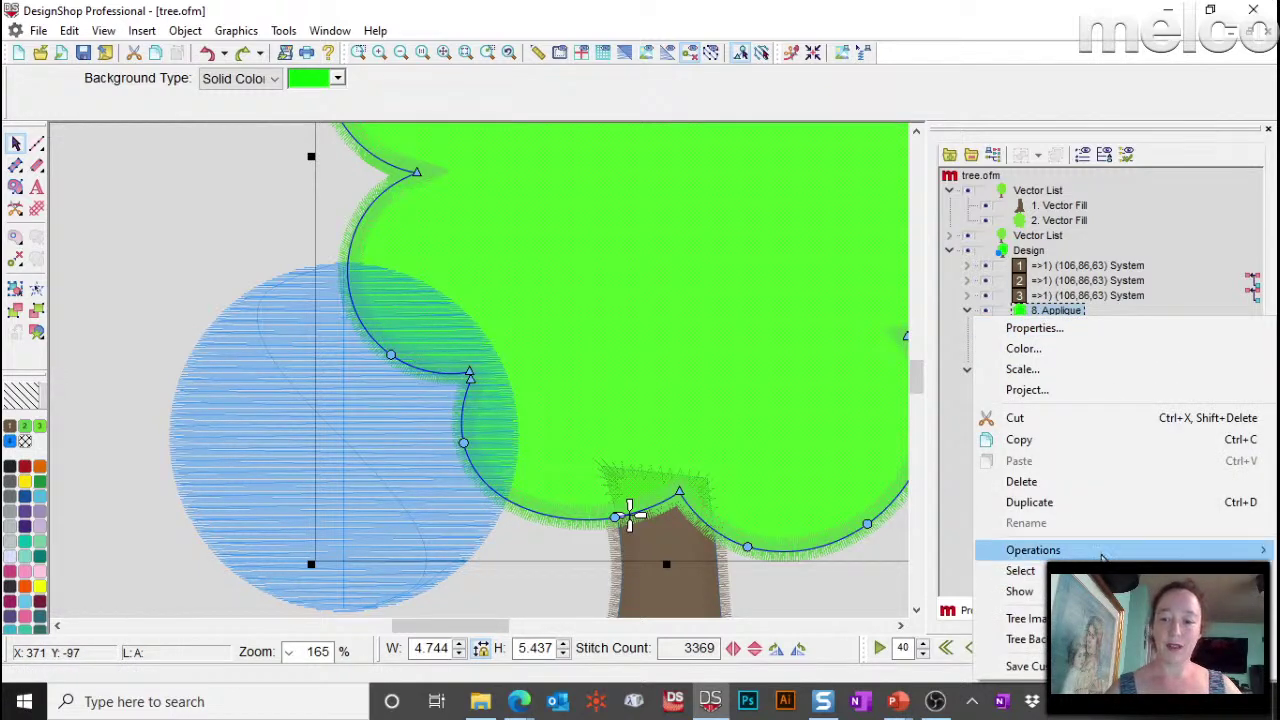
mouse_move(1102, 557)
click(840, 370)
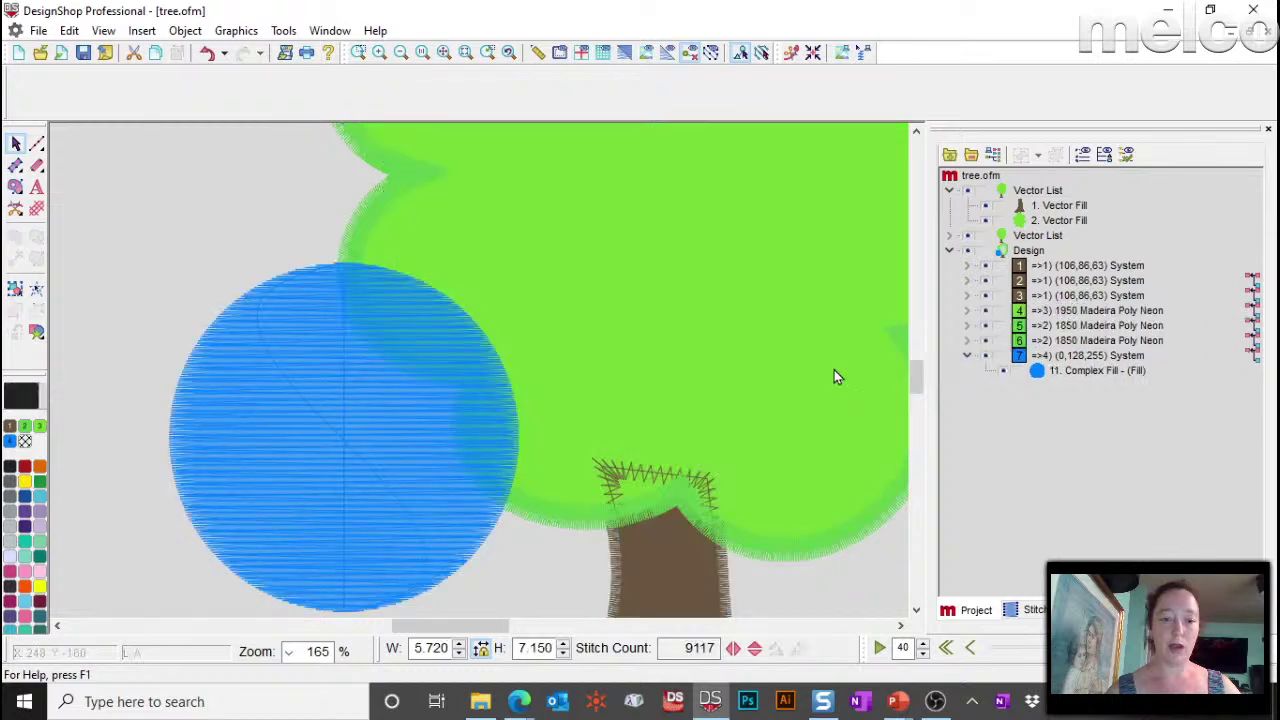
Step: Add points to the foliage's outer satin border at the two places where it crosses the blue circle's edge
click(1075, 327)
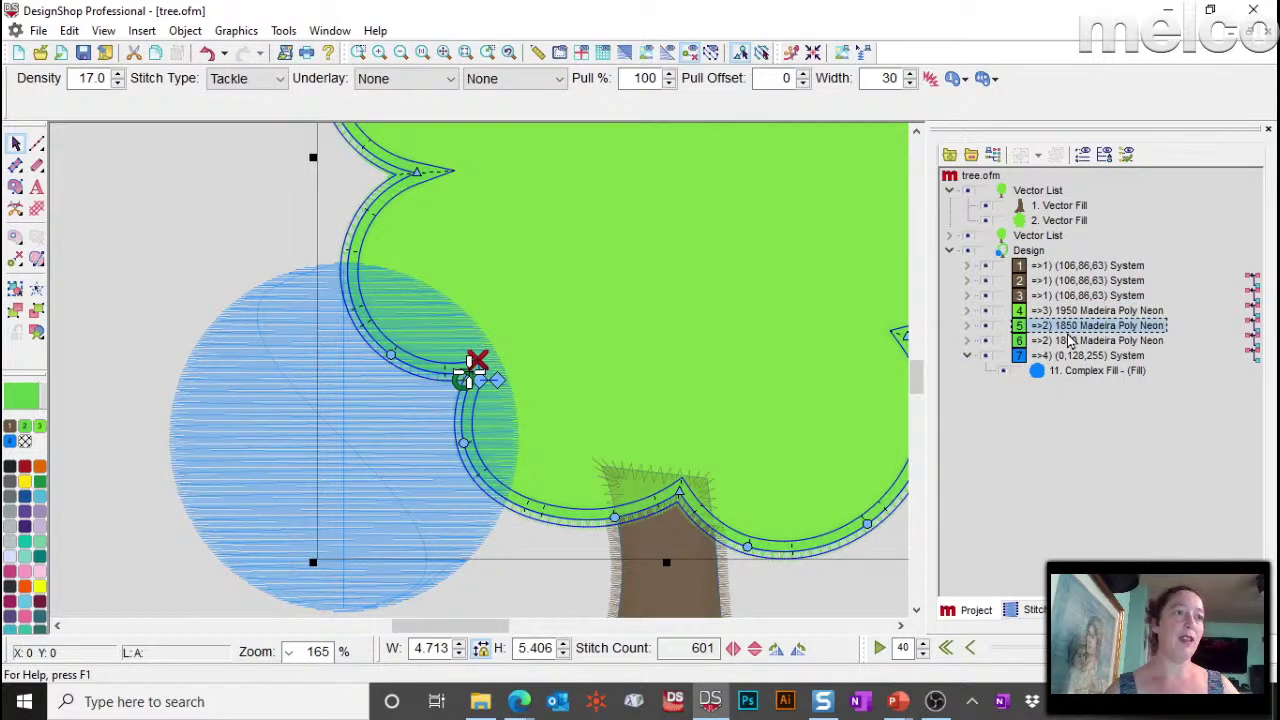
click(1121, 341)
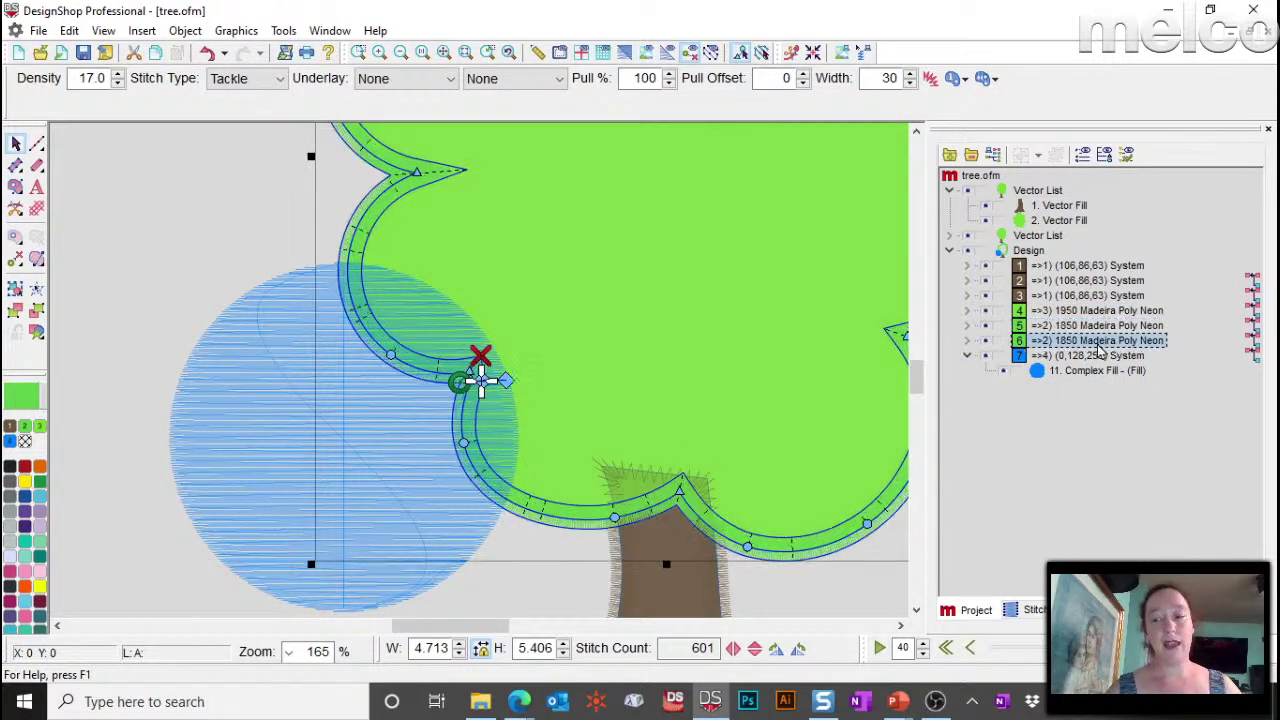
click(350, 283)
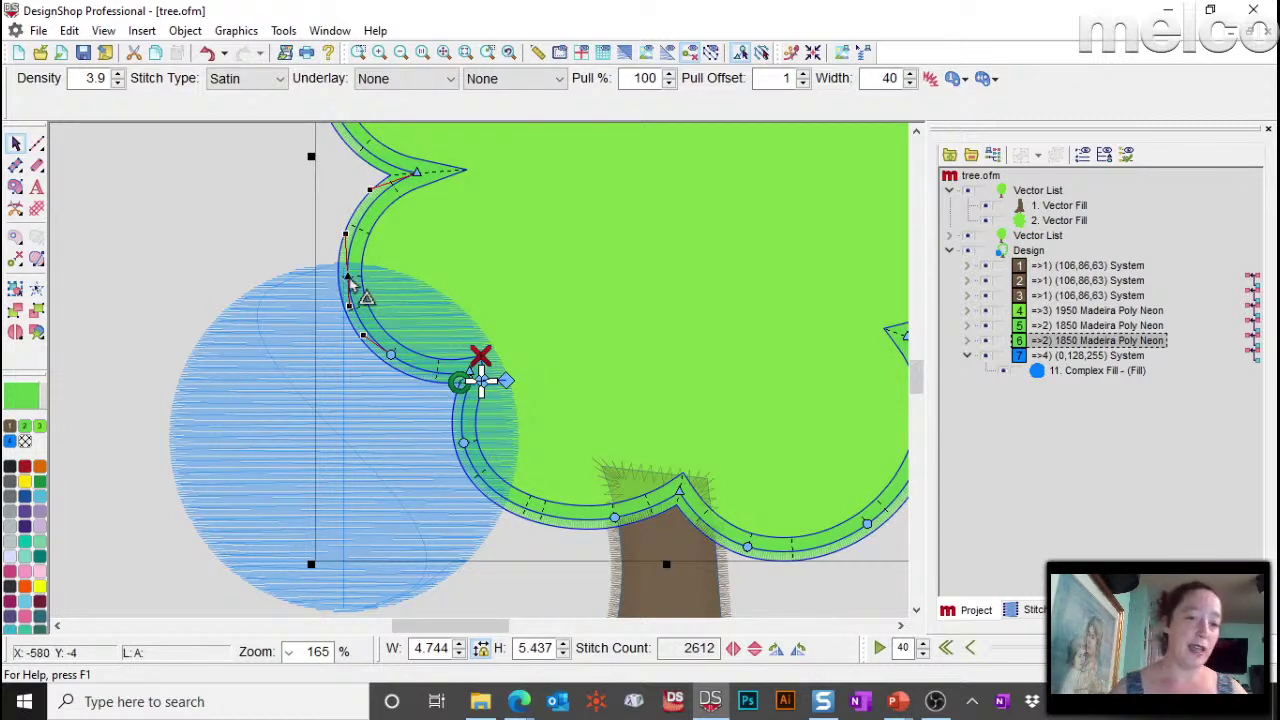
click(497, 500)
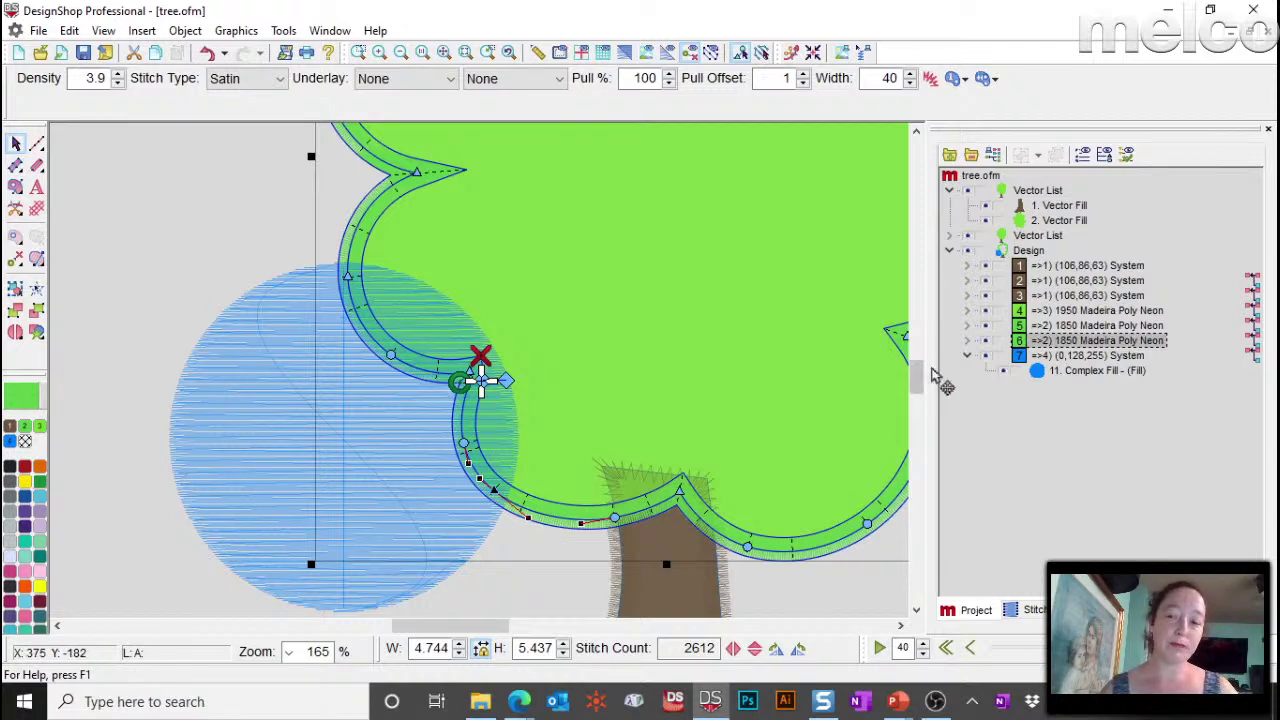
Step: Split the foliage's satin border at the two points on the circle's edge, separating the section beneath the circle
click(967, 341)
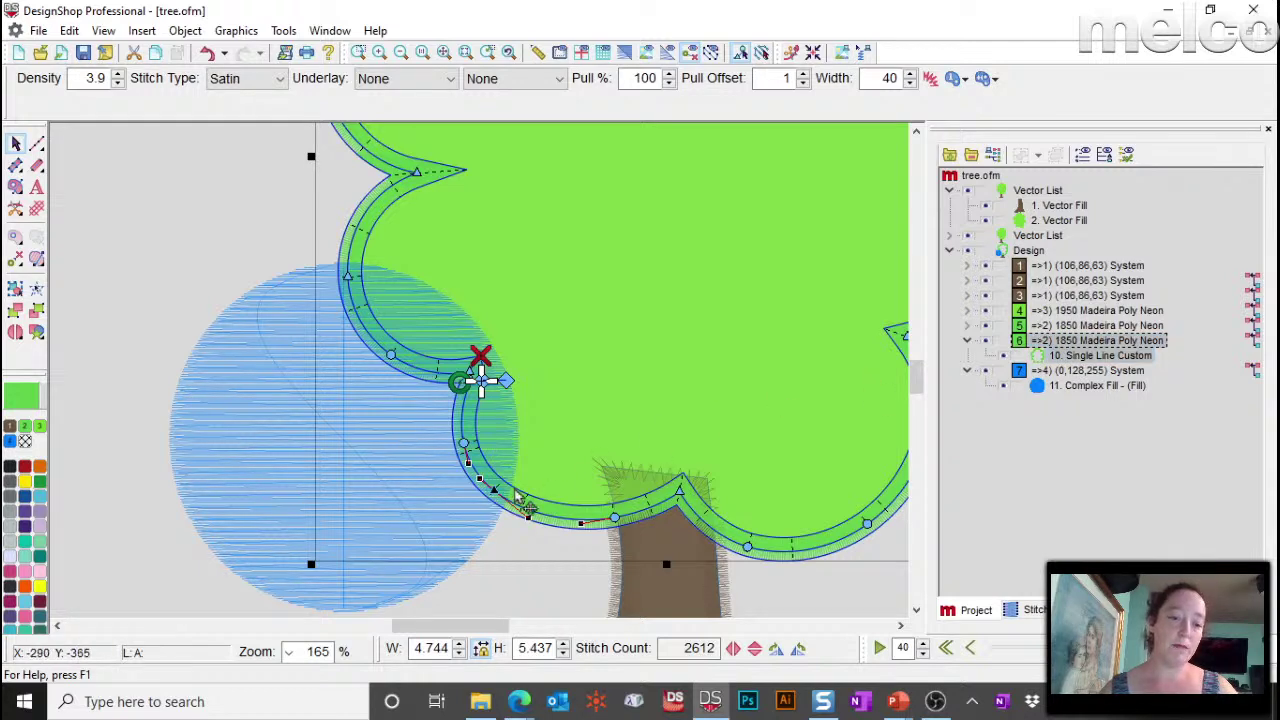
click(16, 336)
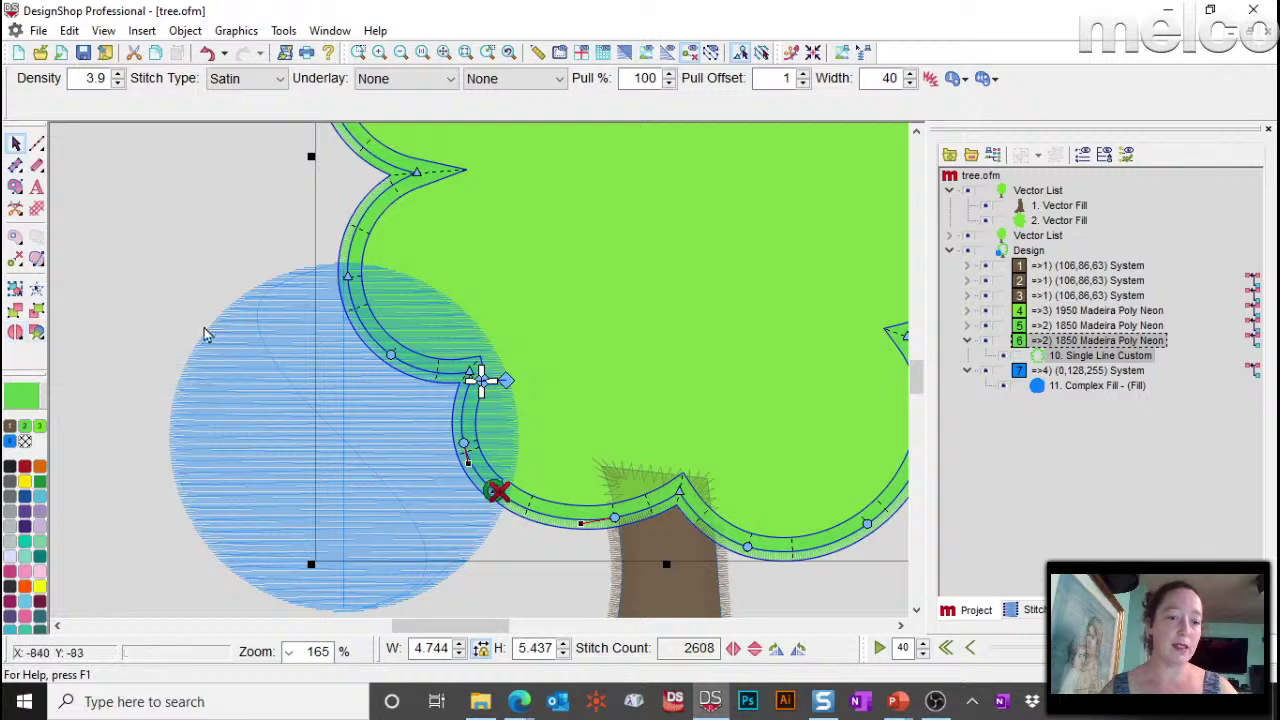
click(352, 290)
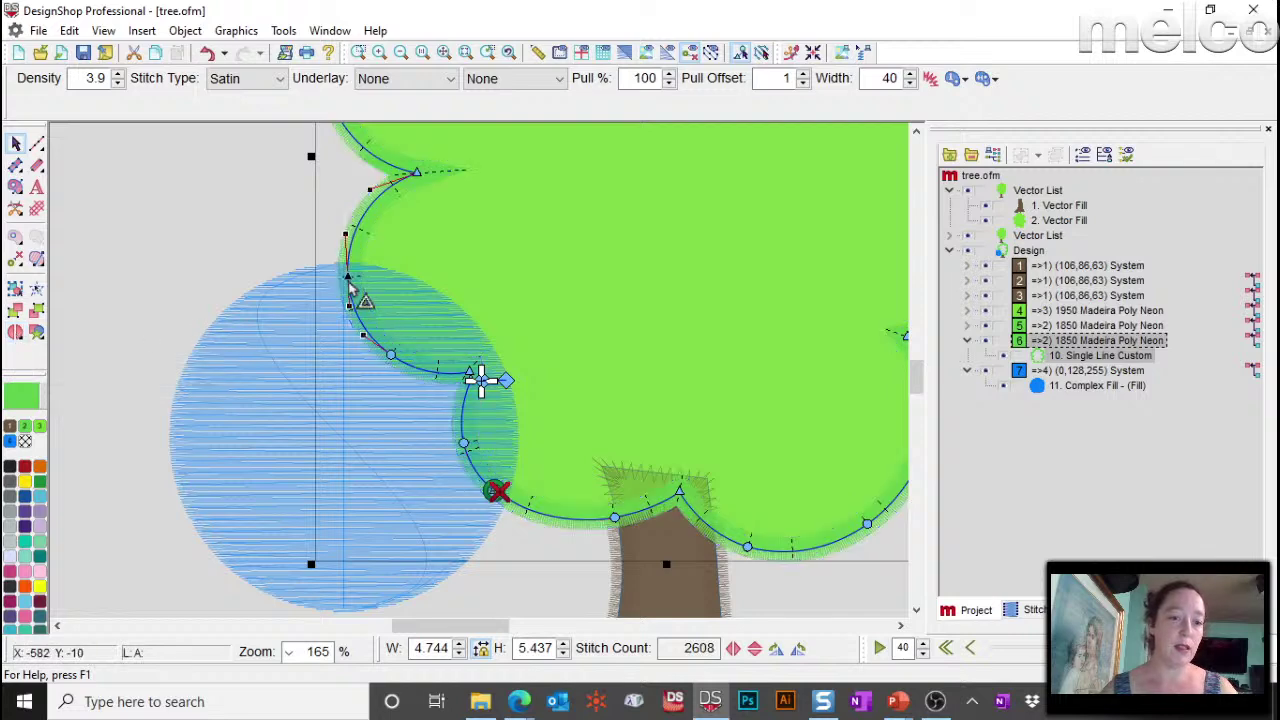
click(16, 336)
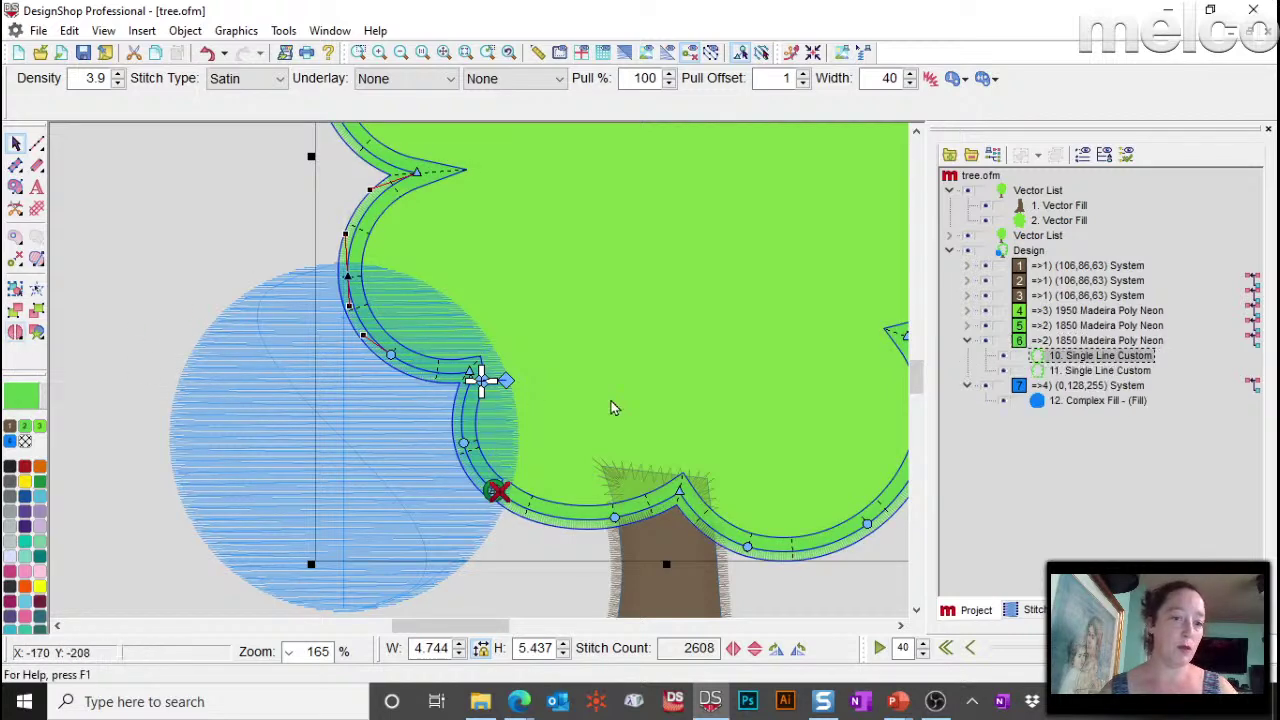
Step: Examine the two split satin border pieces and the operations available for the section beneath the circle
click(1100, 370)
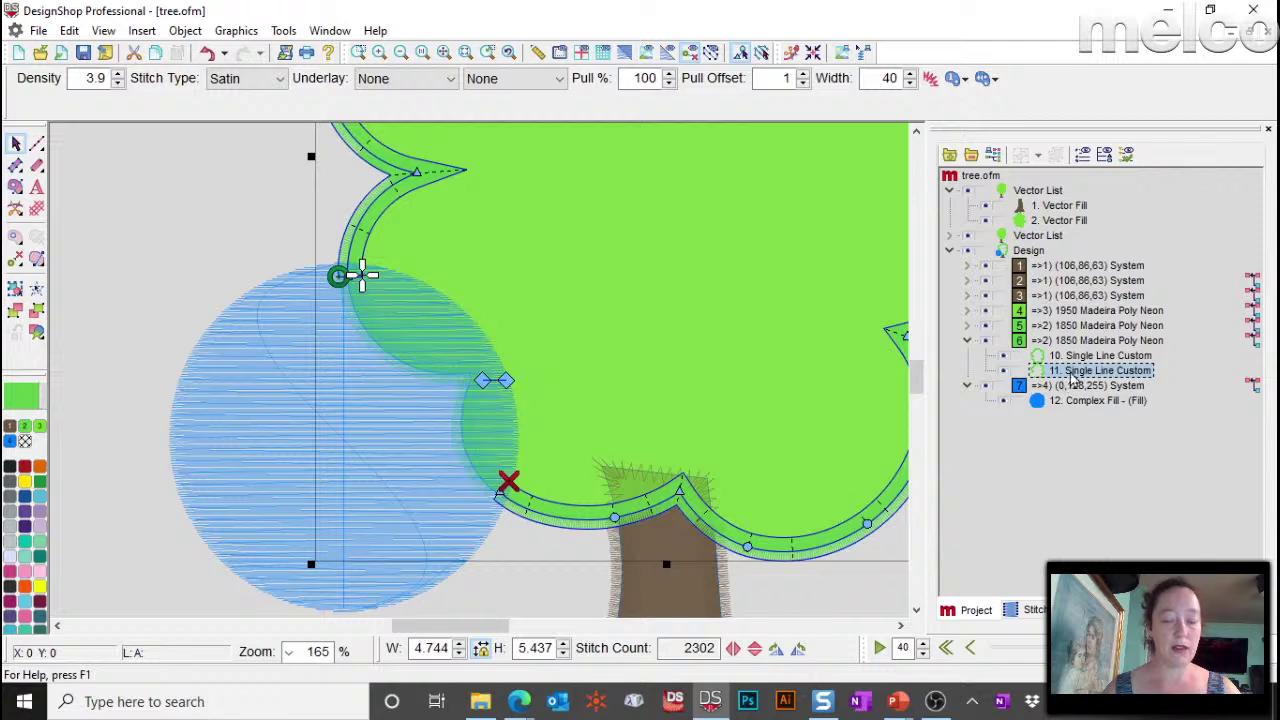
click(1080, 356)
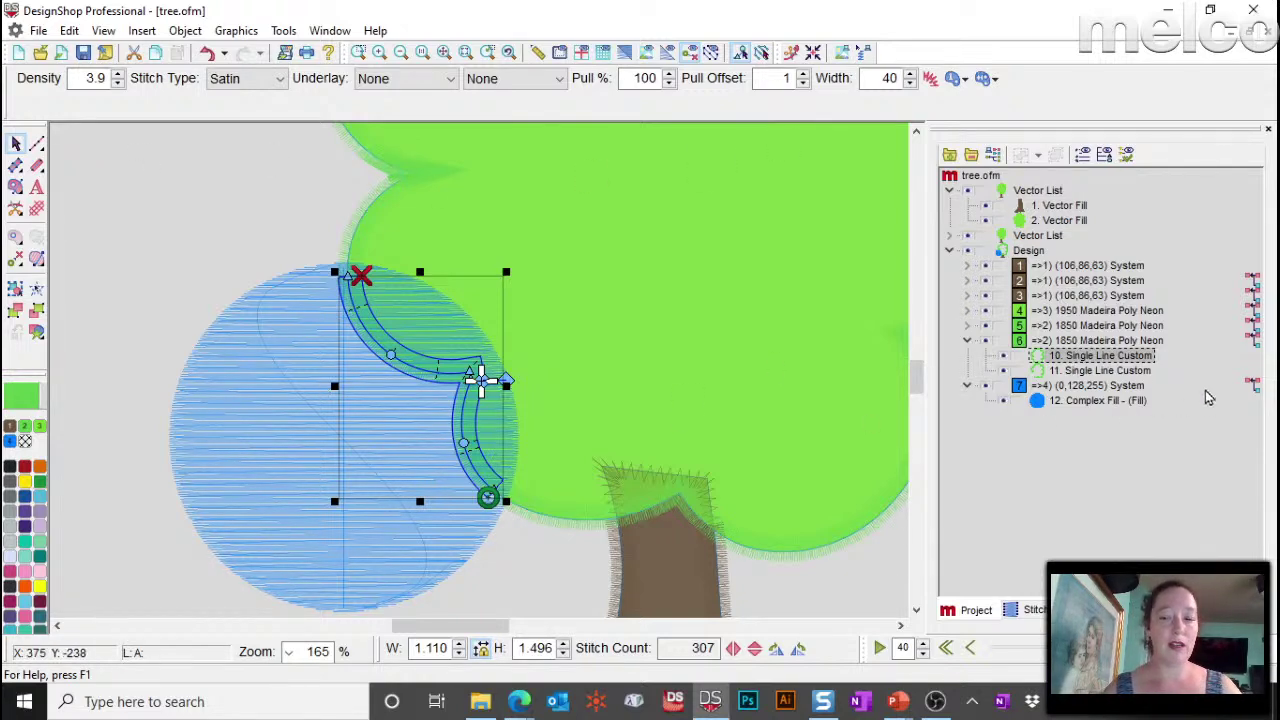
right_click(1100, 362)
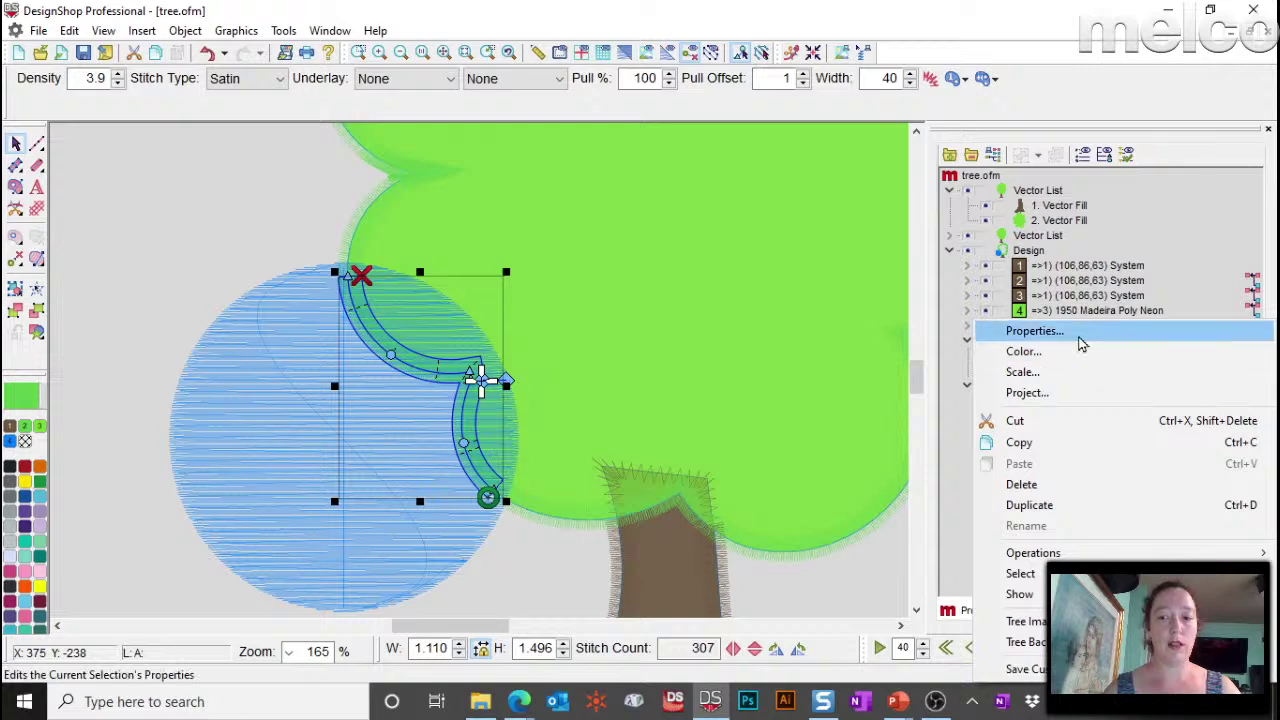
mouse_move(1090, 555)
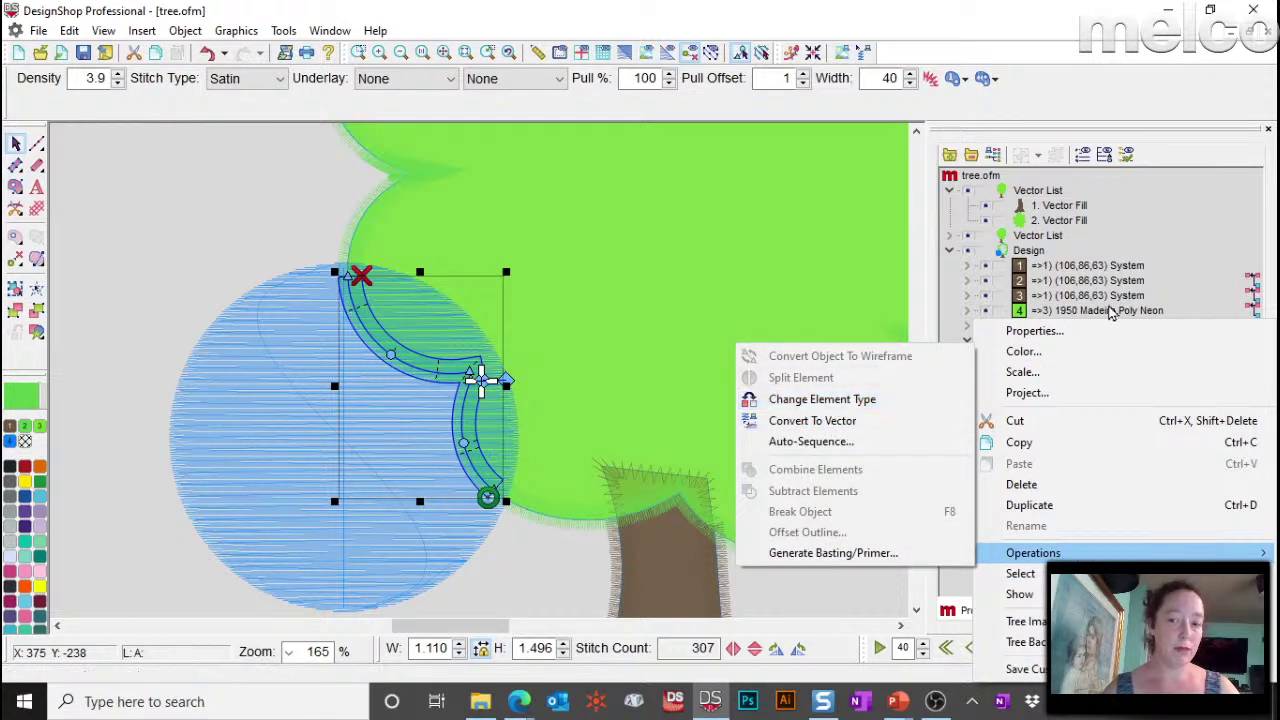
click(277, 200)
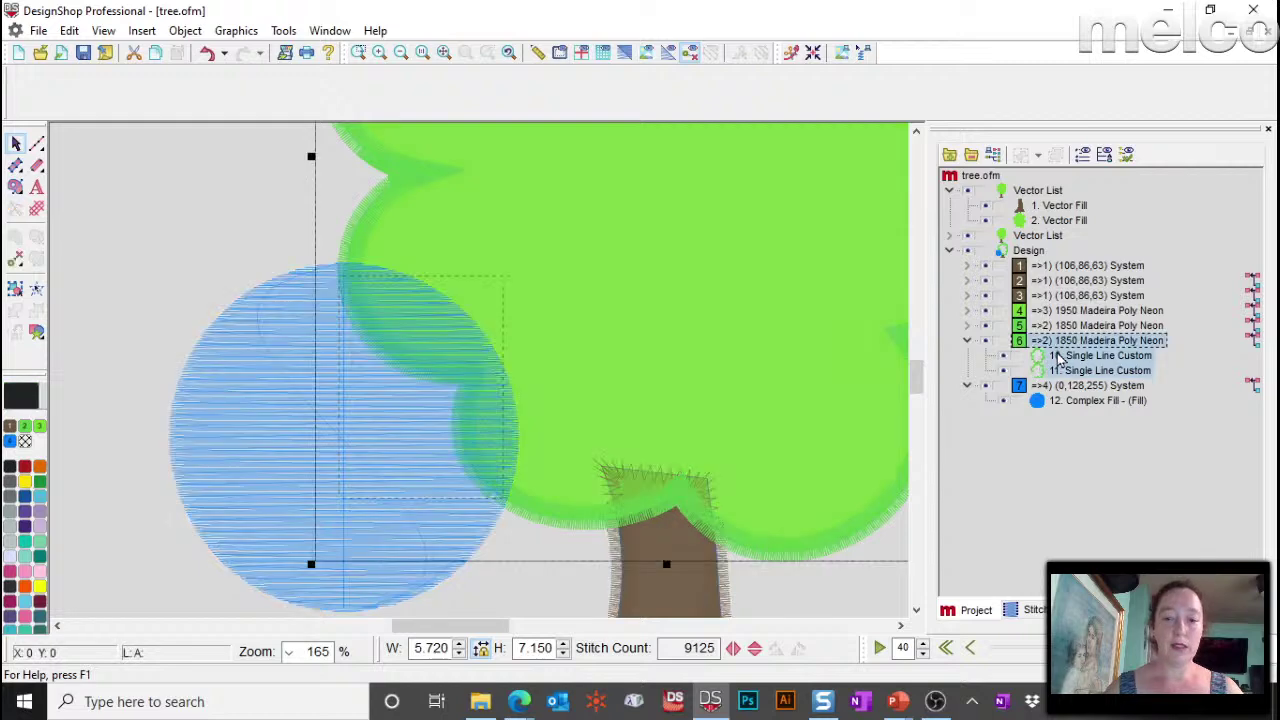
click(482, 380)
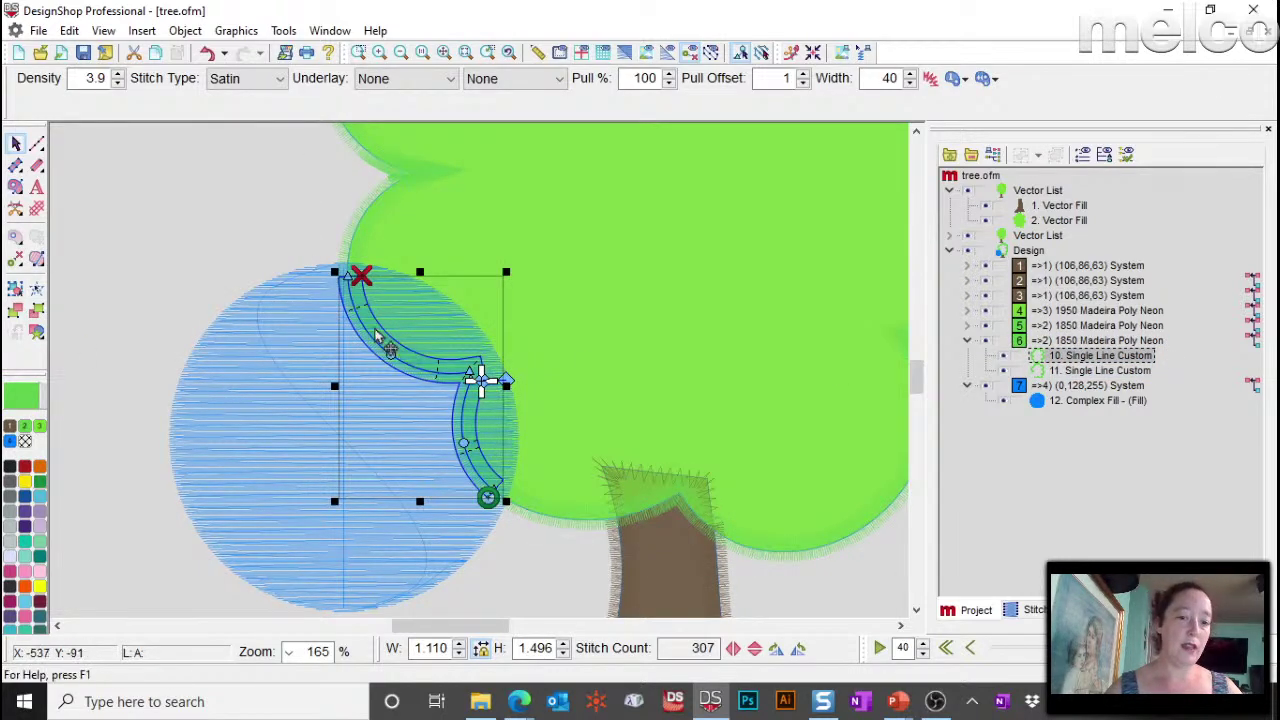
right_click(383, 324)
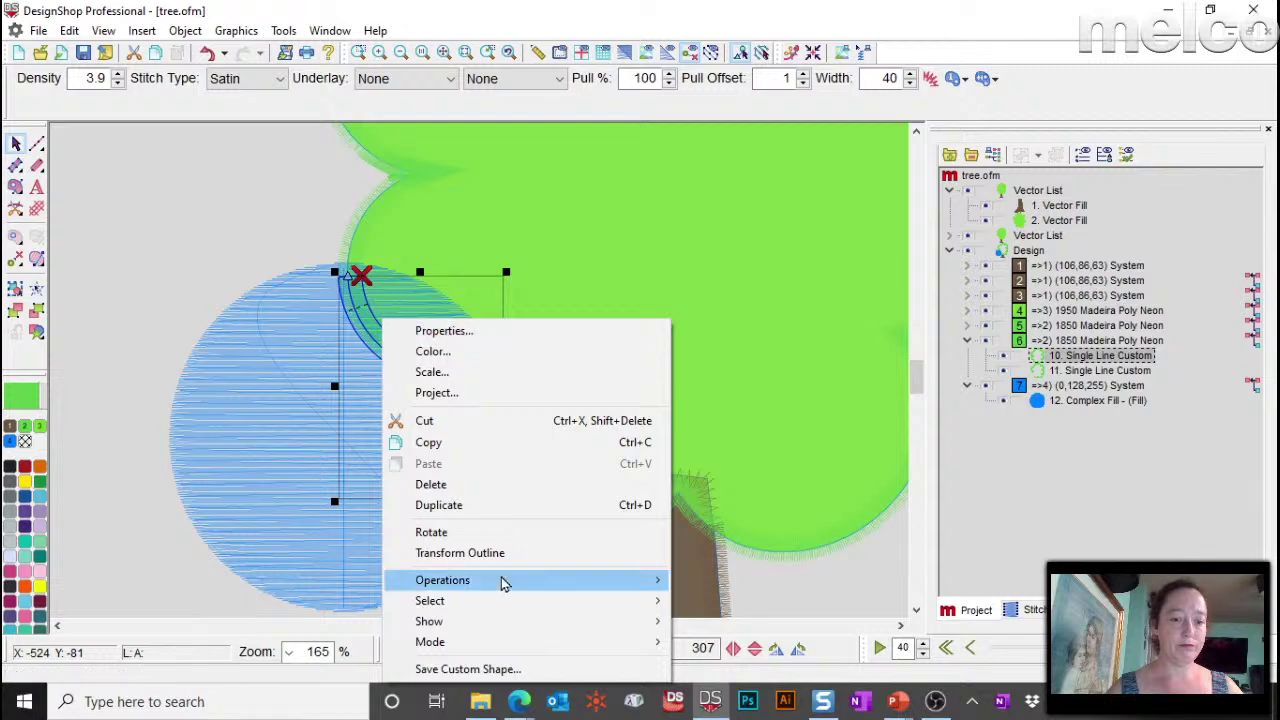
click(194, 206)
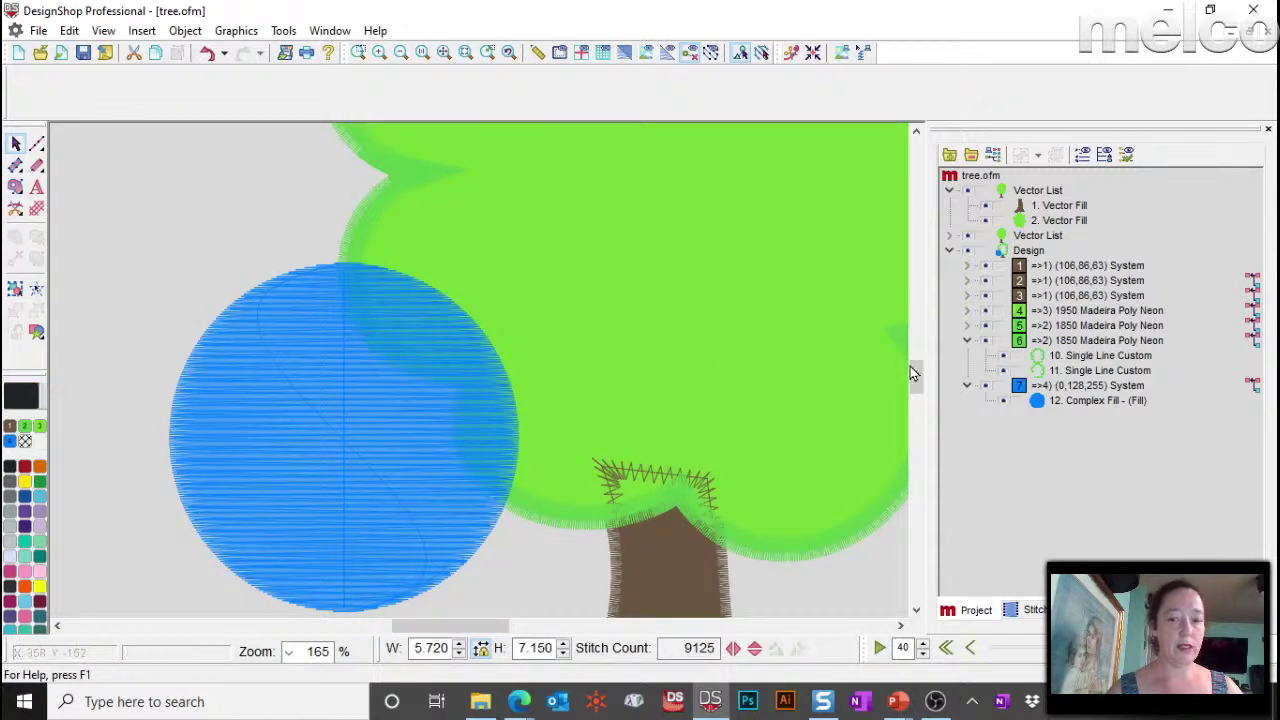
Step: Change the satin border section beneath the blue circle to a normal walk stitch, and deselect it
click(1052, 360)
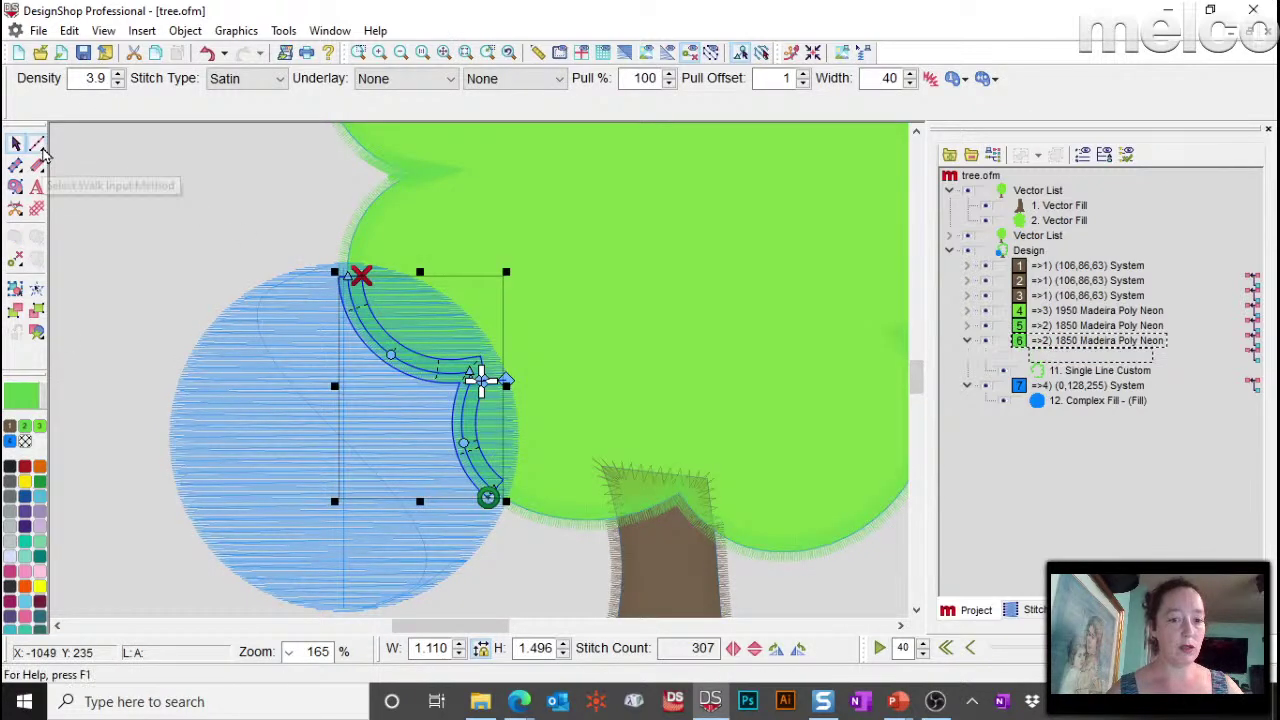
click(42, 146)
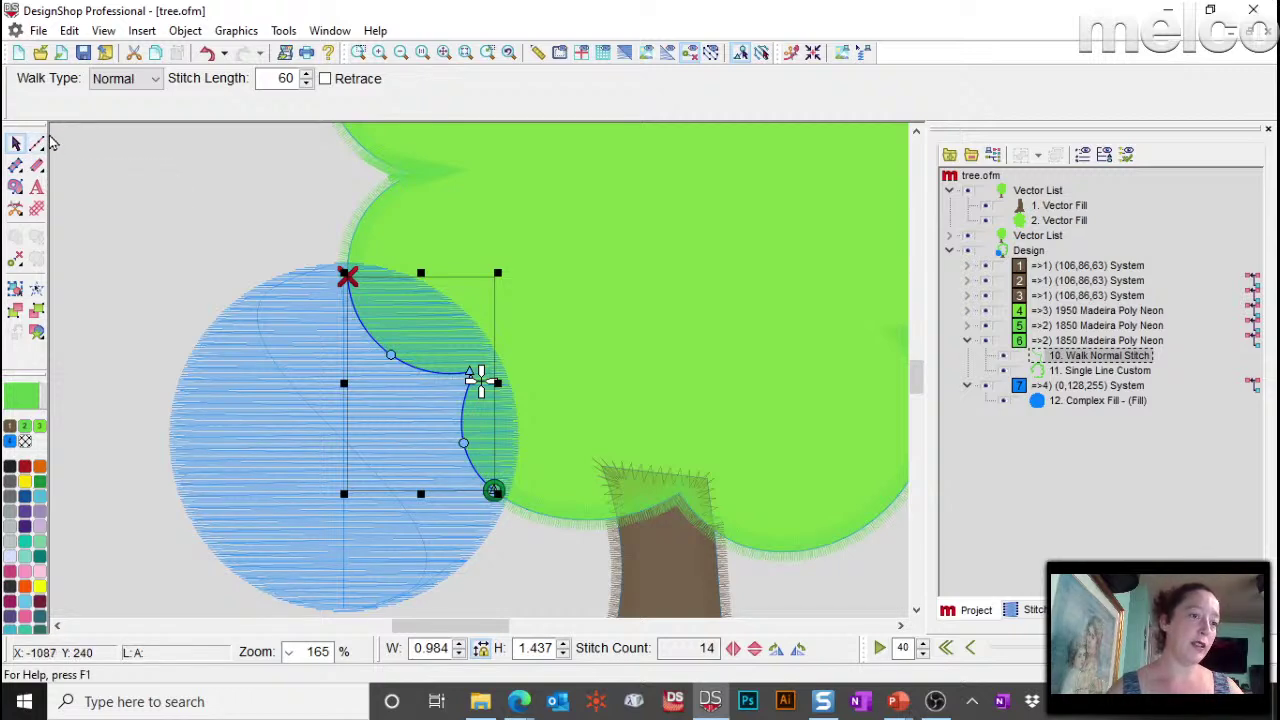
click(1060, 369)
click(1055, 357)
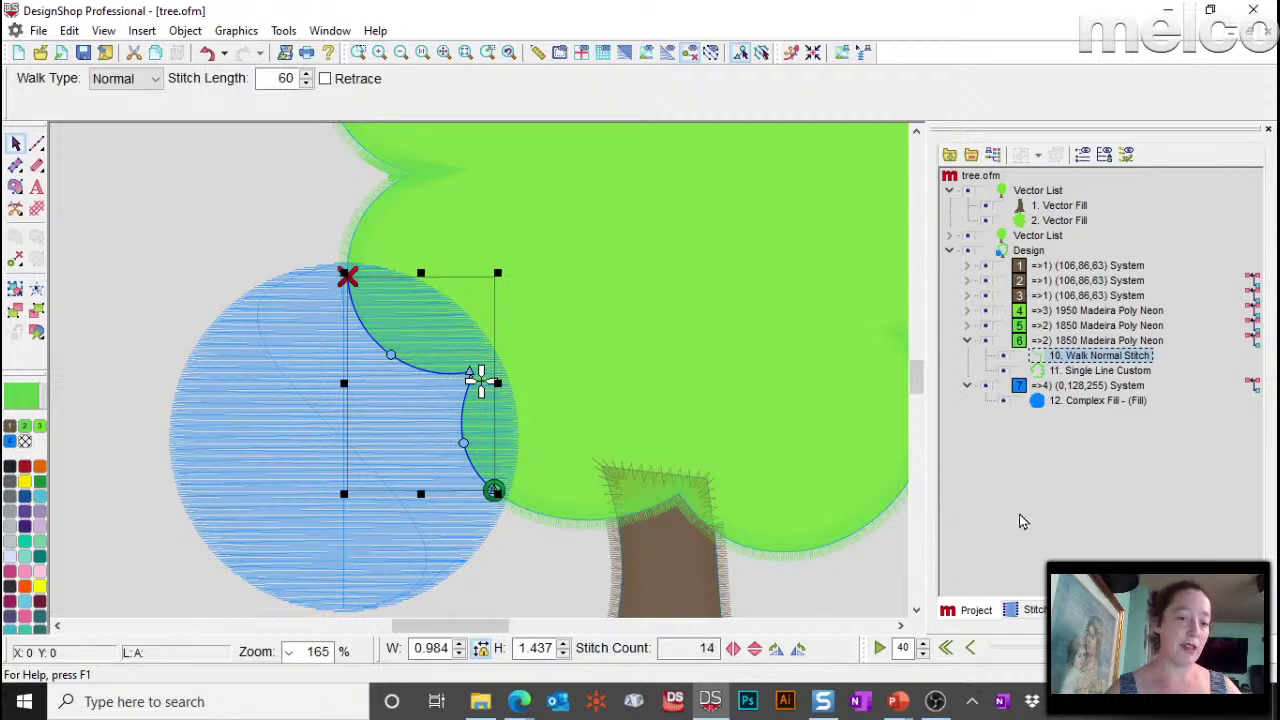
click(876, 552)
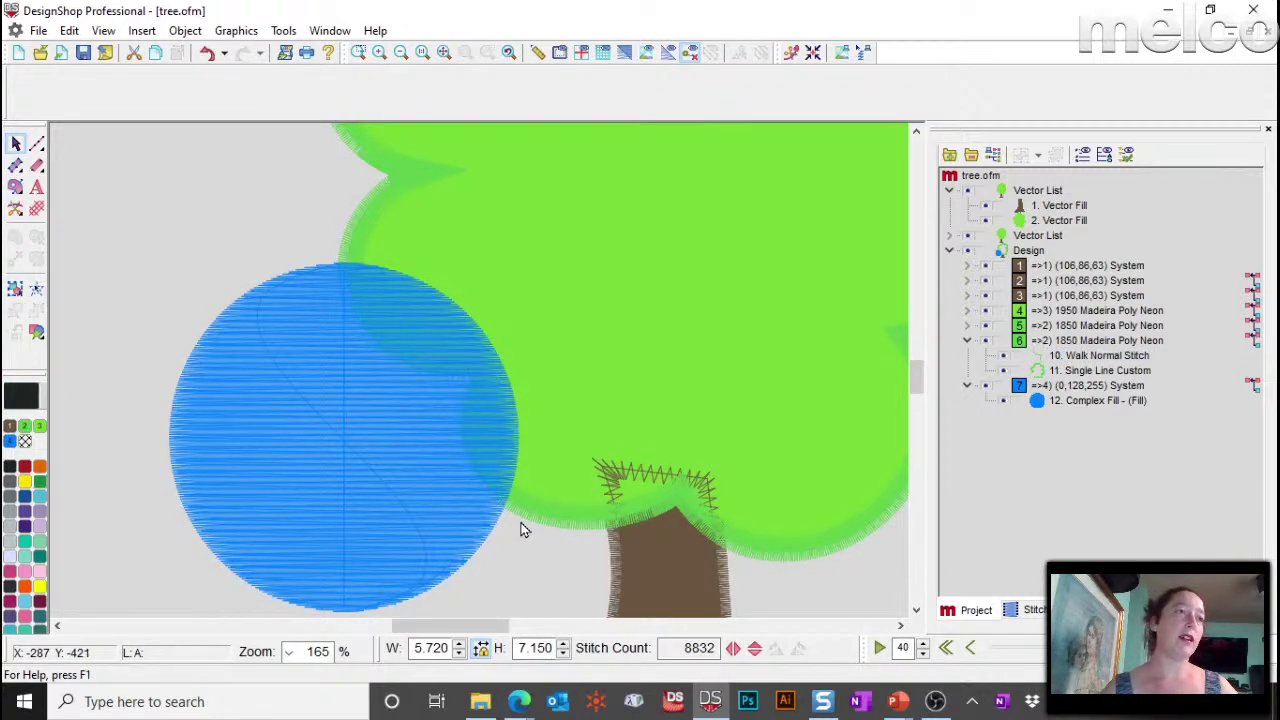
Step: Try to add points to the foliage's vector outline at the circle's edge and pull the outline inward between them
click(619, 298)
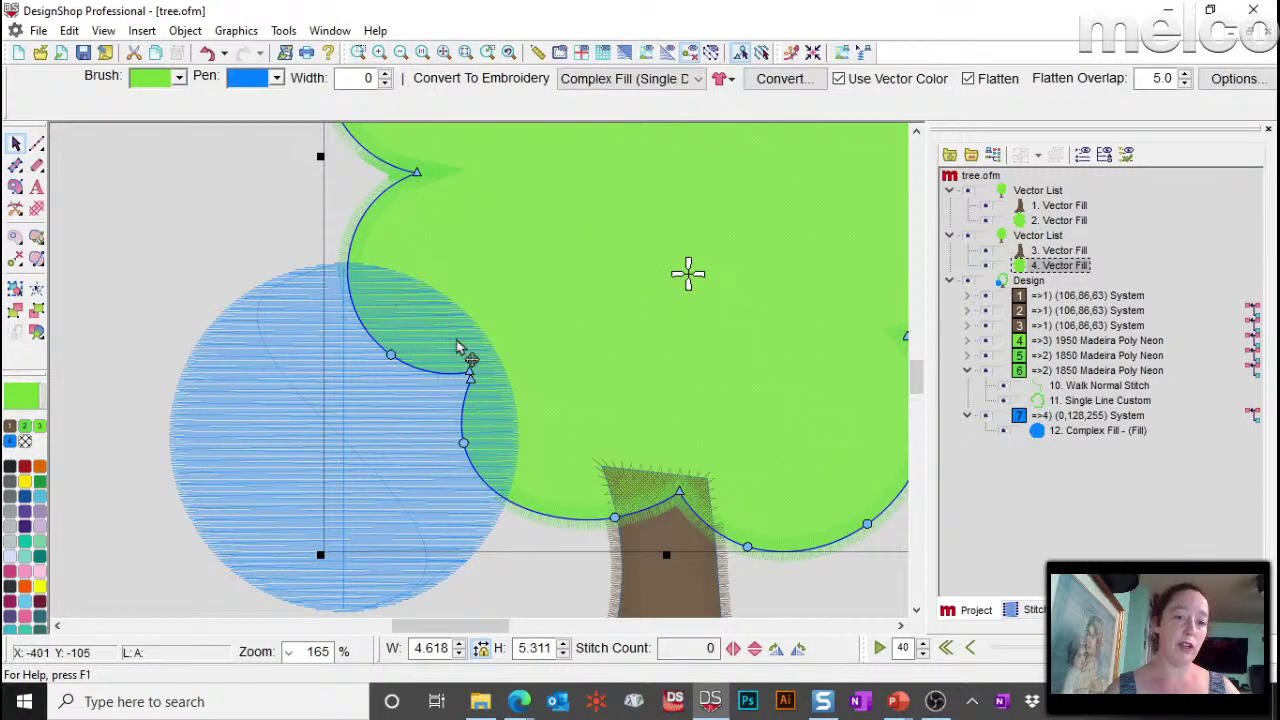
click(352, 288)
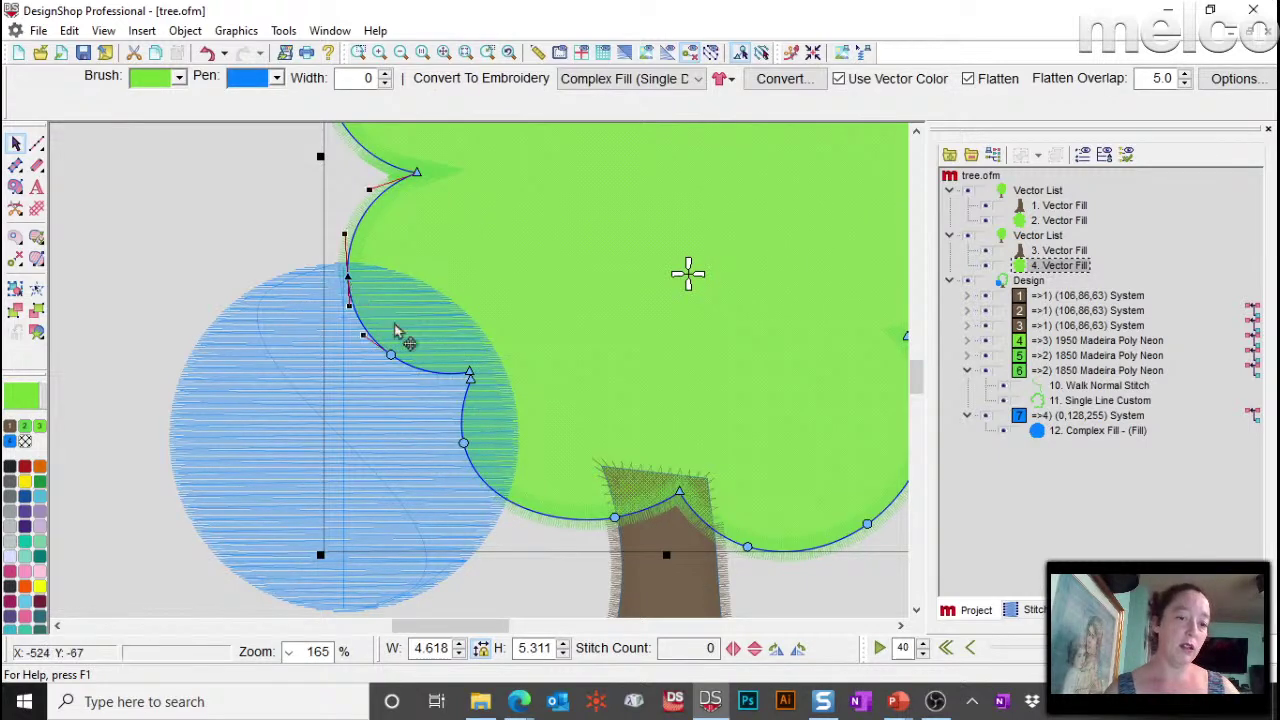
click(464, 444)
drag(505, 432, 499, 424)
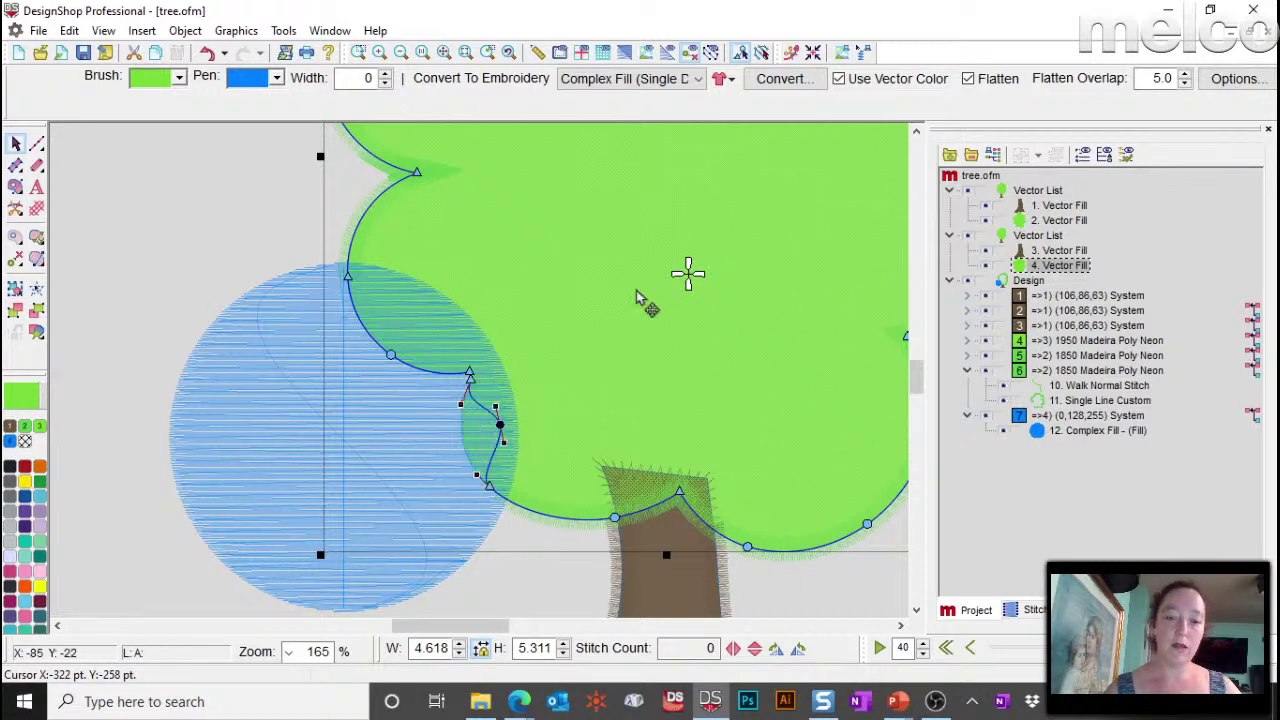
key(Escape)
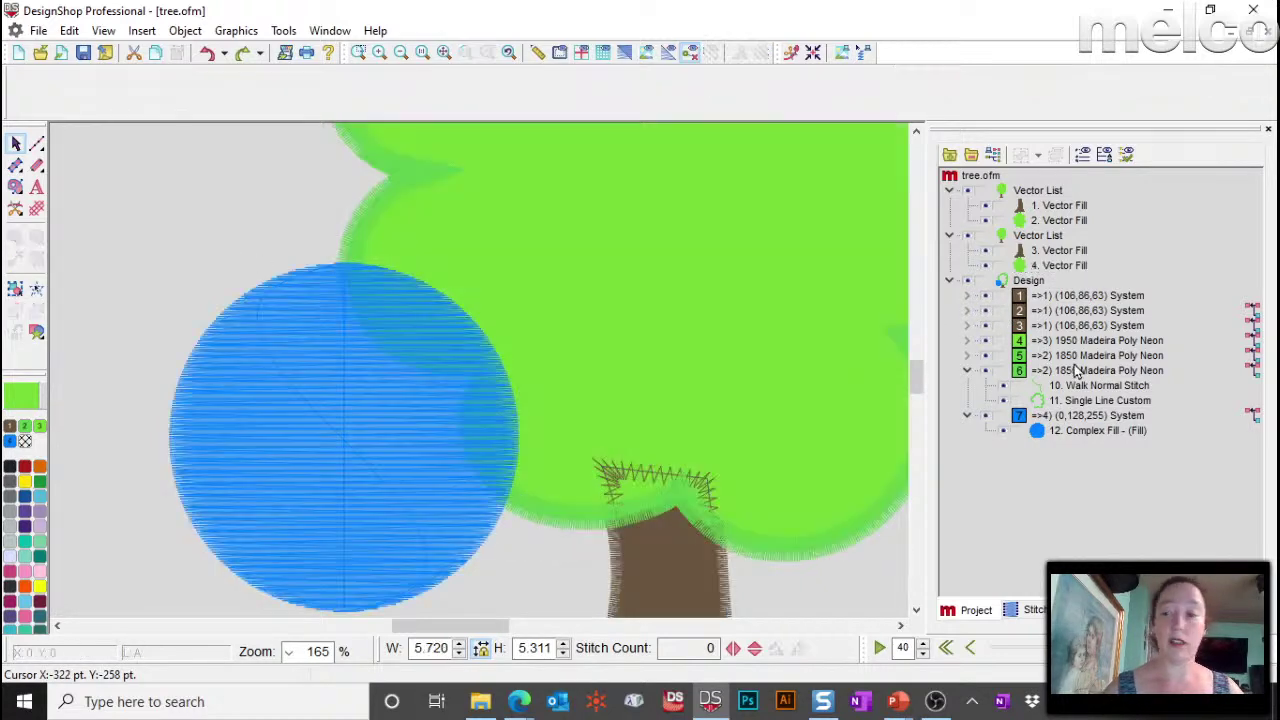
Step: Add points to the walk stitch in green color block 4 at both crossings with the blue circle's edge
click(1060, 356)
click(967, 341)
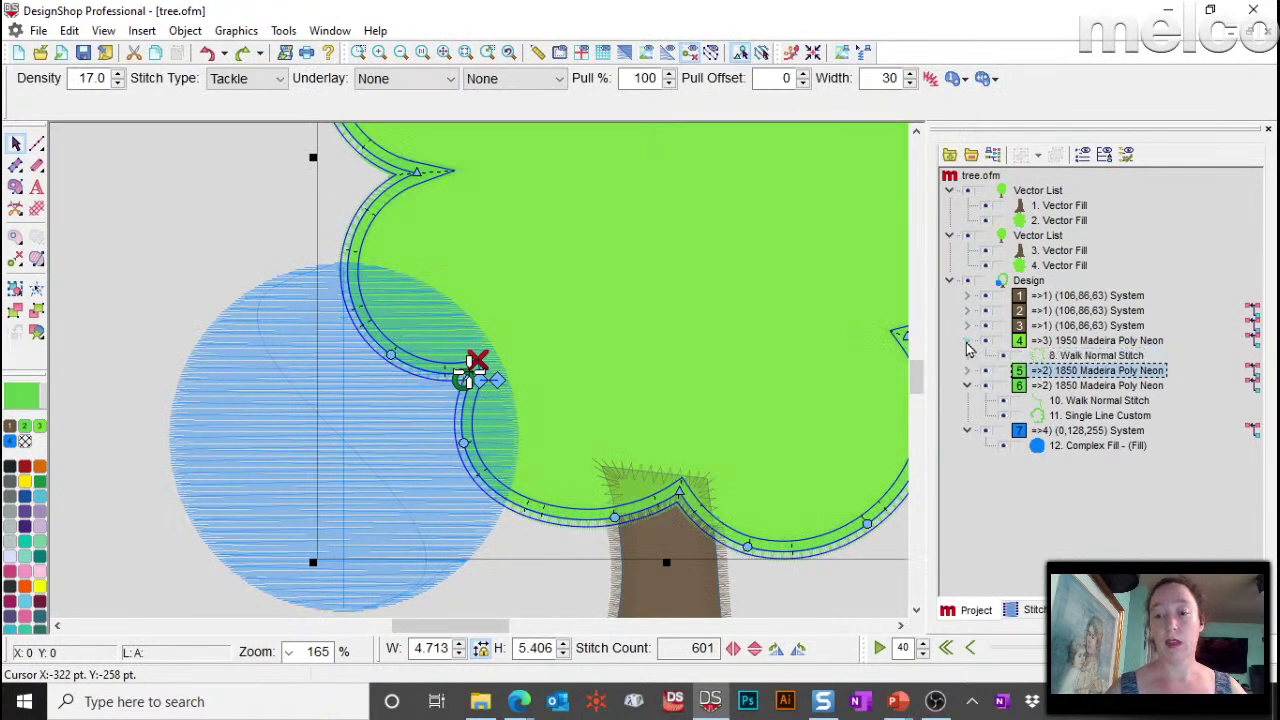
click(1100, 356)
click(350, 284)
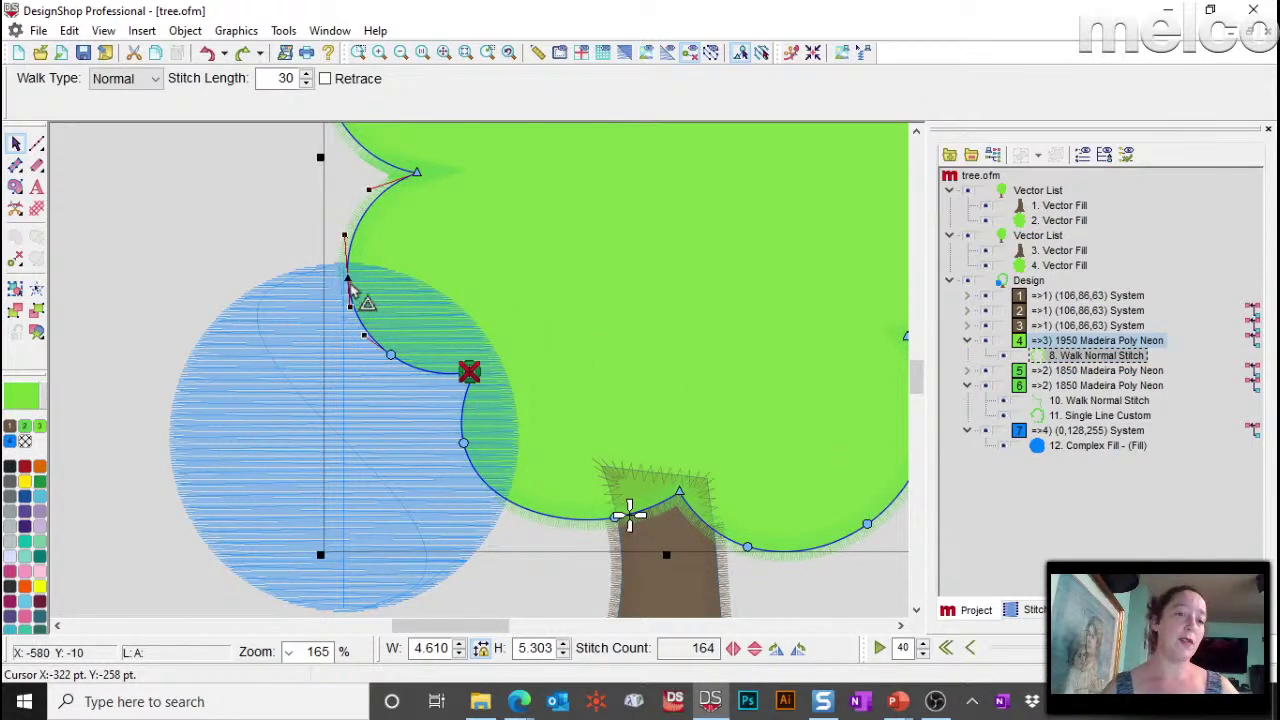
click(505, 500)
Step: Delete the walk stitch's rounded curve points beneath the circle and straighten the upper segment between the remaining points
click(464, 444)
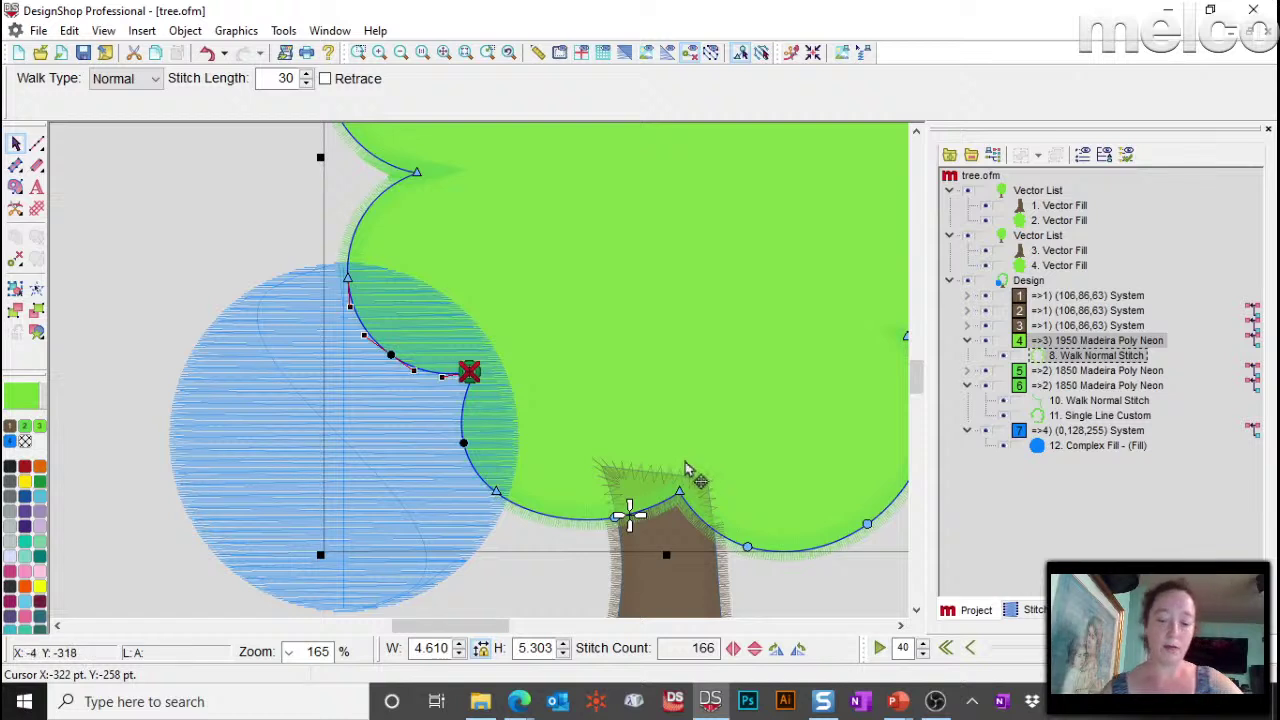
click(436, 366)
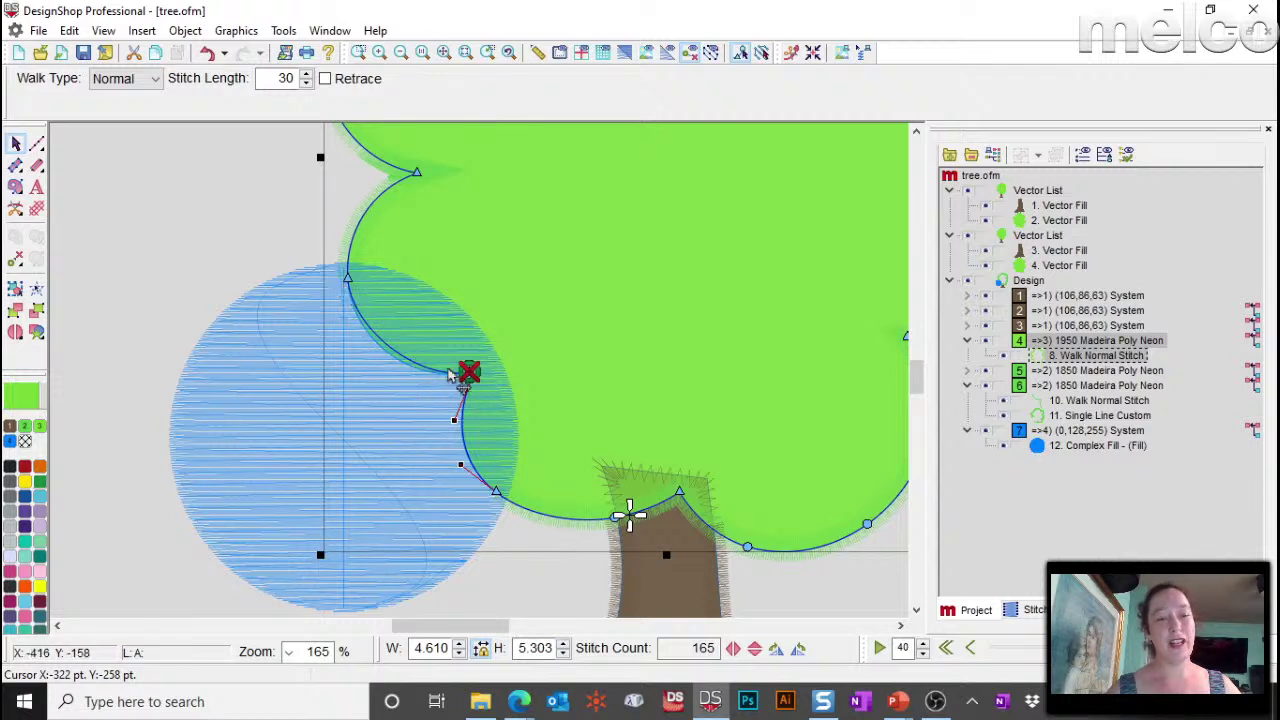
click(388, 352)
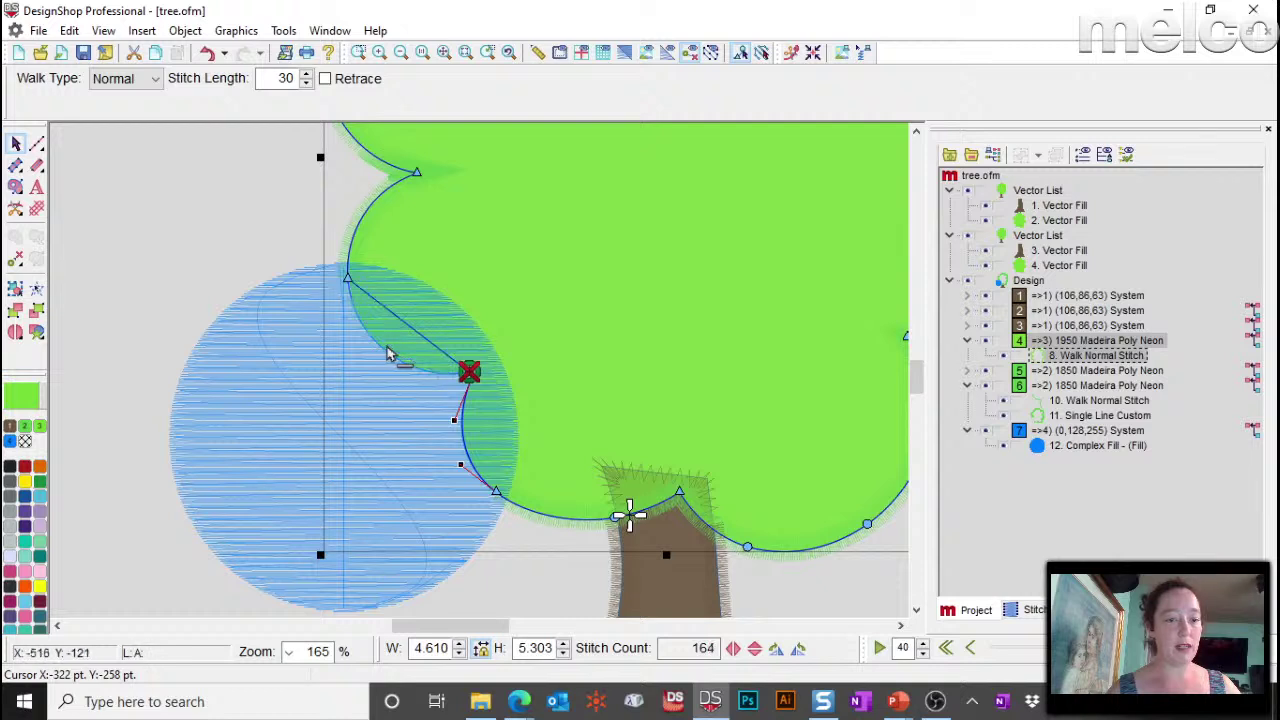
Step: Convert the walk stitch's lower curved segment beneath the blue circle to a straight line between its remaining points
right_click(472, 447)
click(472, 447)
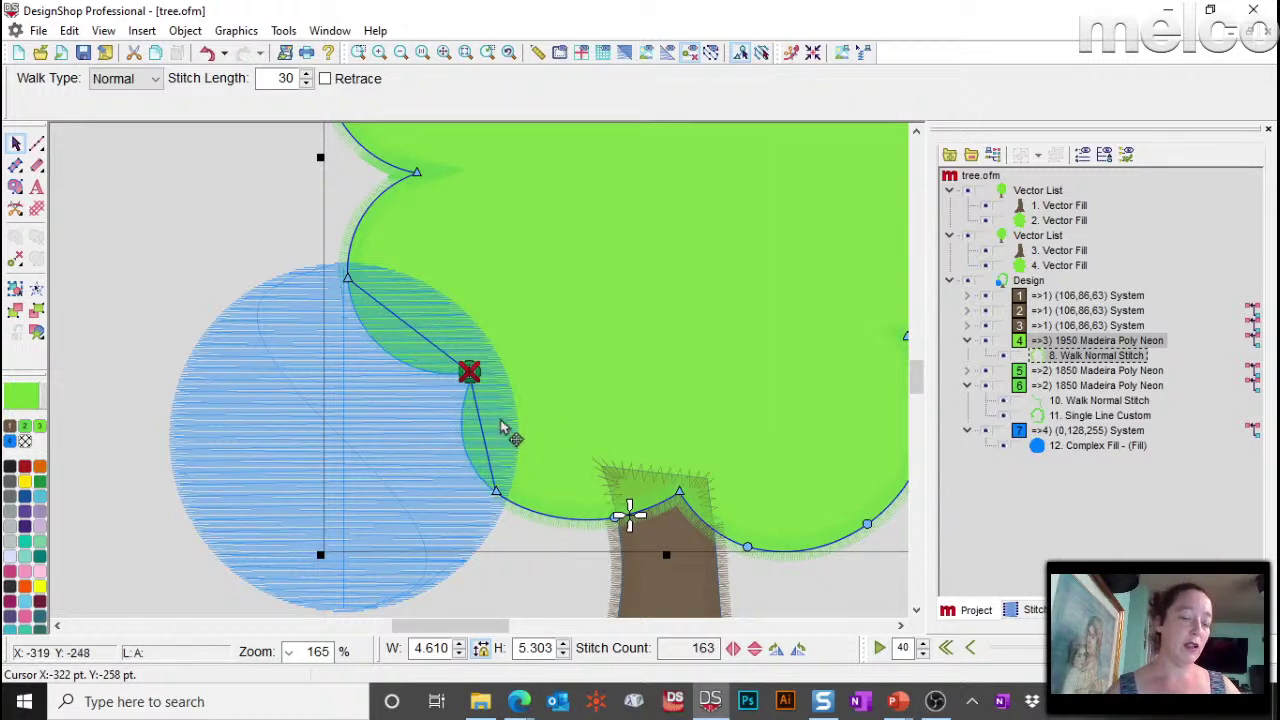
click(501, 425)
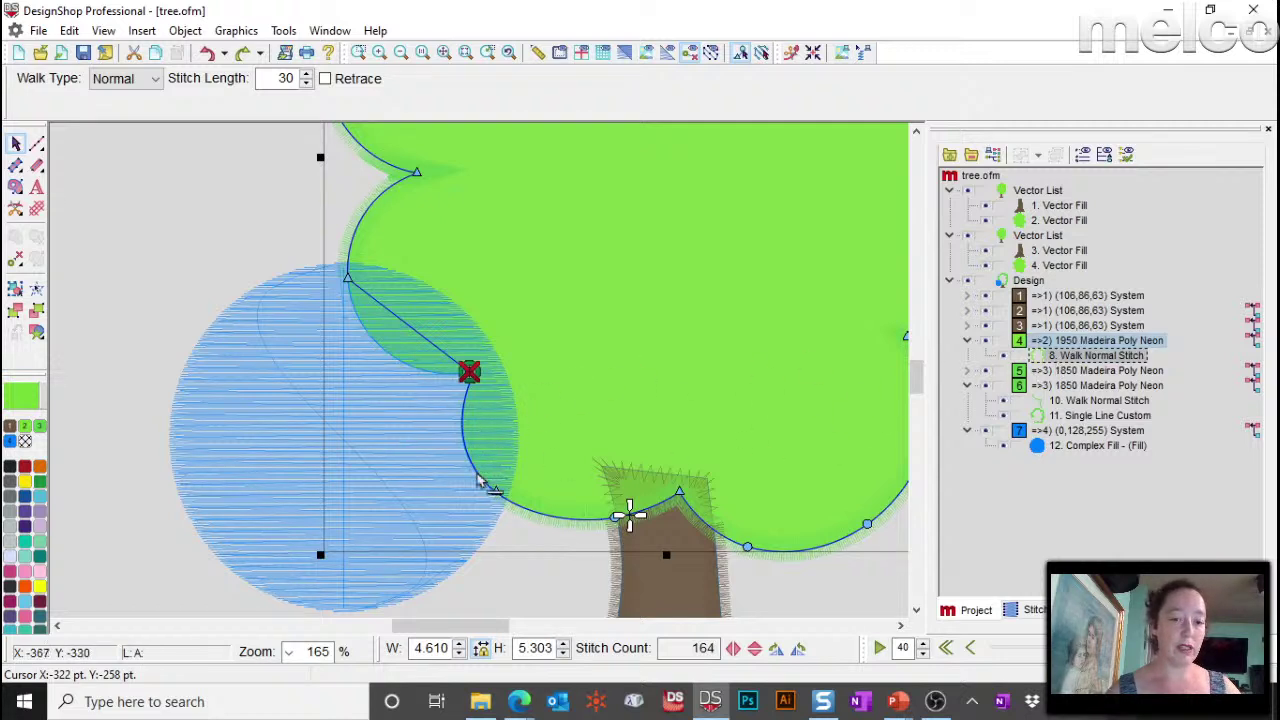
drag(499, 502, 478, 466)
click(614, 490)
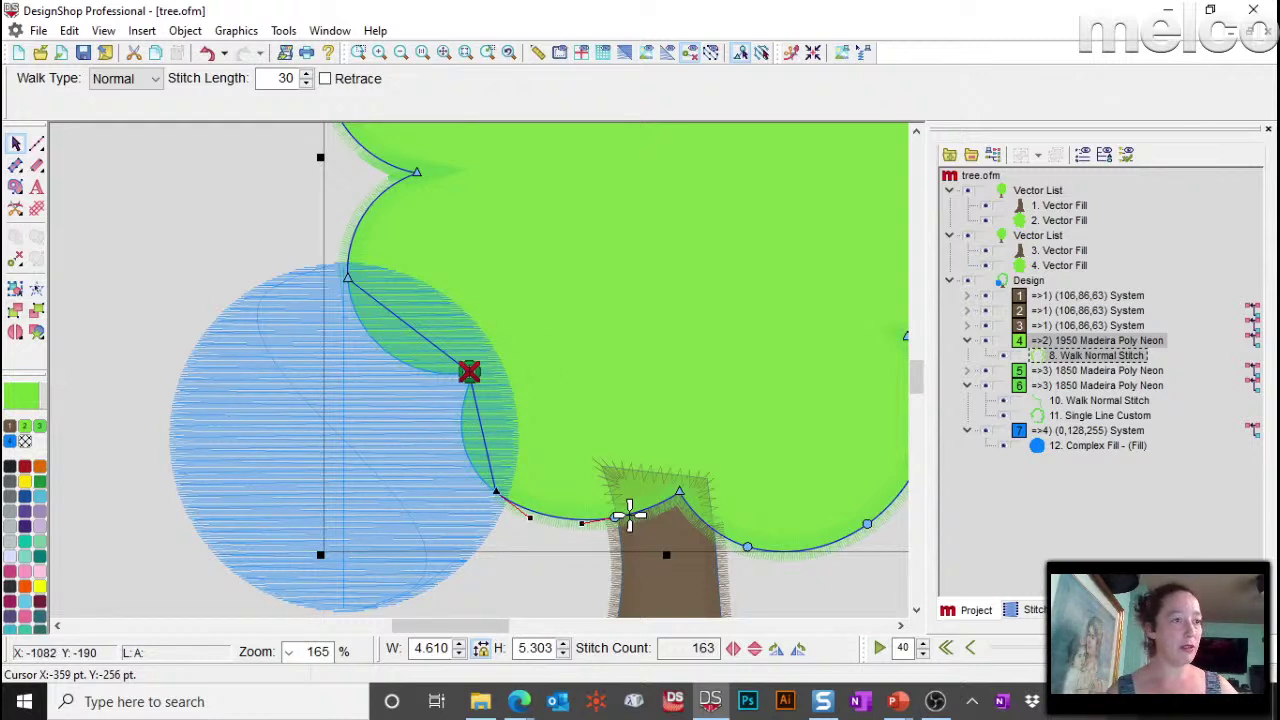
click(519, 701)
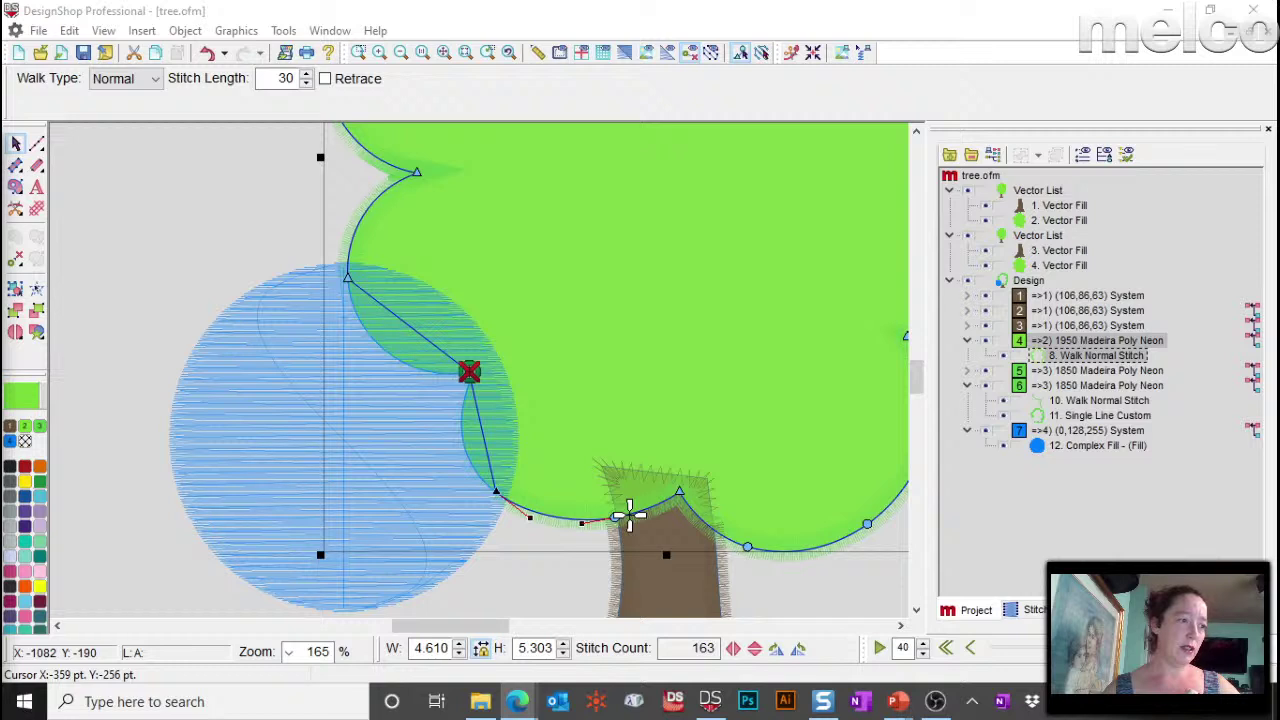
Step: Move the walk stitch's inner corner toward the blue circle's edge and add a point on each adjoining segment, pulled outward to follow the edge
click(471, 378)
drag(471, 385, 502, 422)
drag(418, 329, 419, 298)
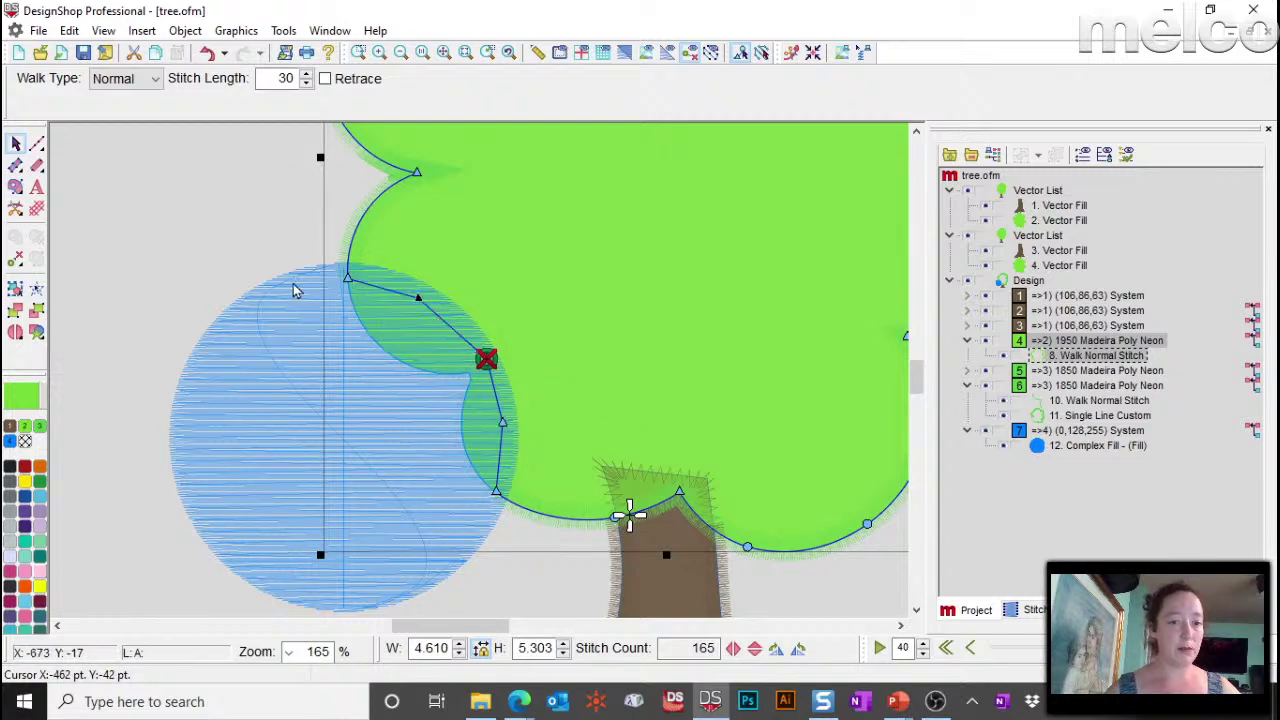
key(Escape)
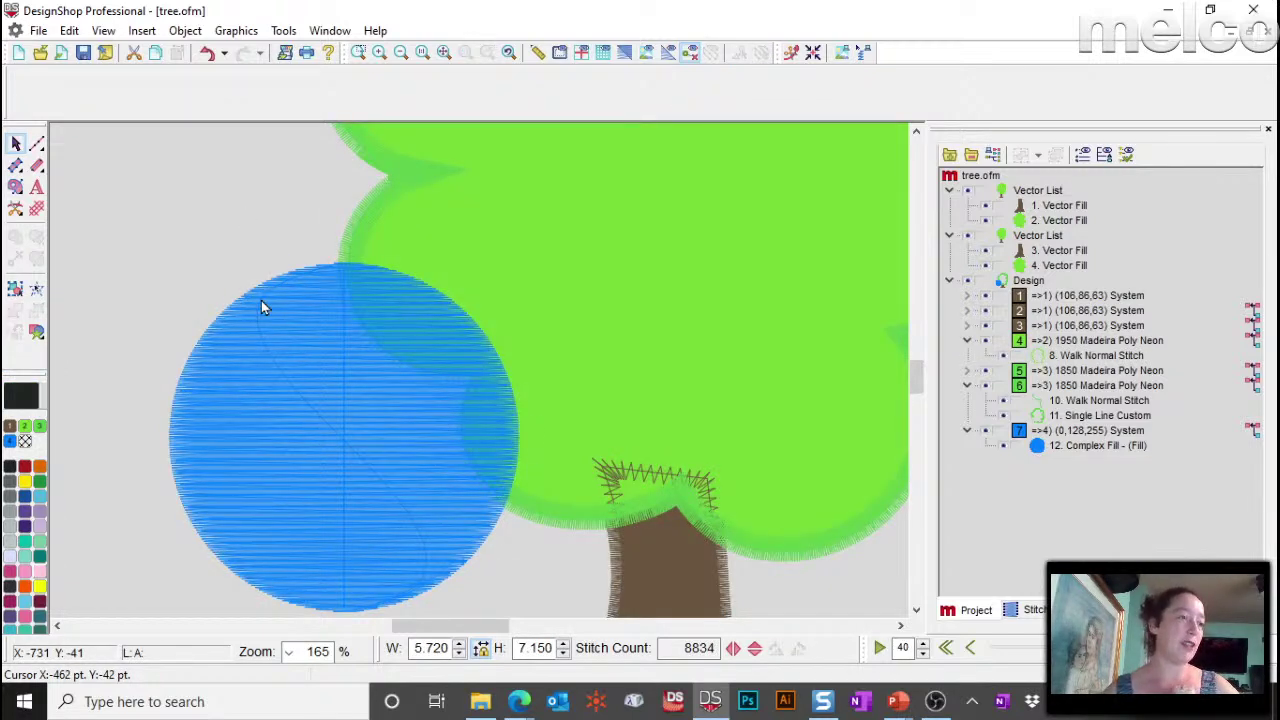
Step: Select the blue circle fill, the border's walk stitch and the color block 4 walk stitch in turn to compare their outlines
click(394, 378)
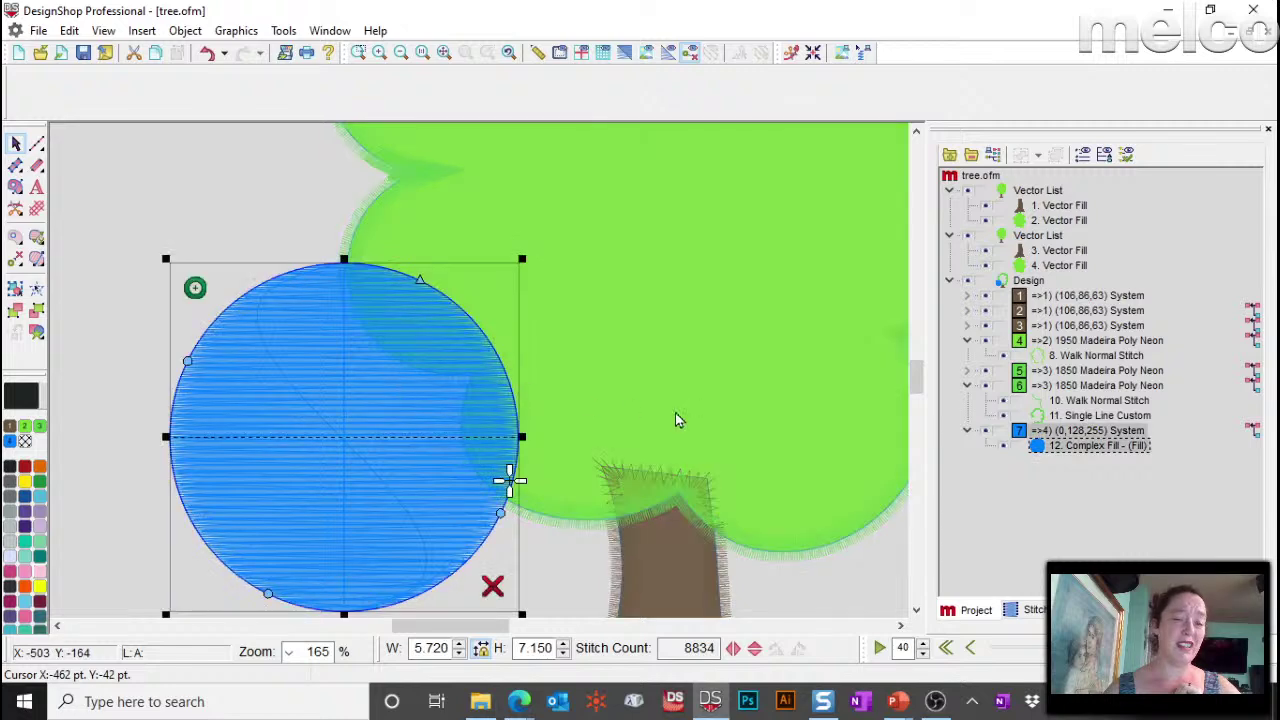
key(Escape)
click(1052, 416)
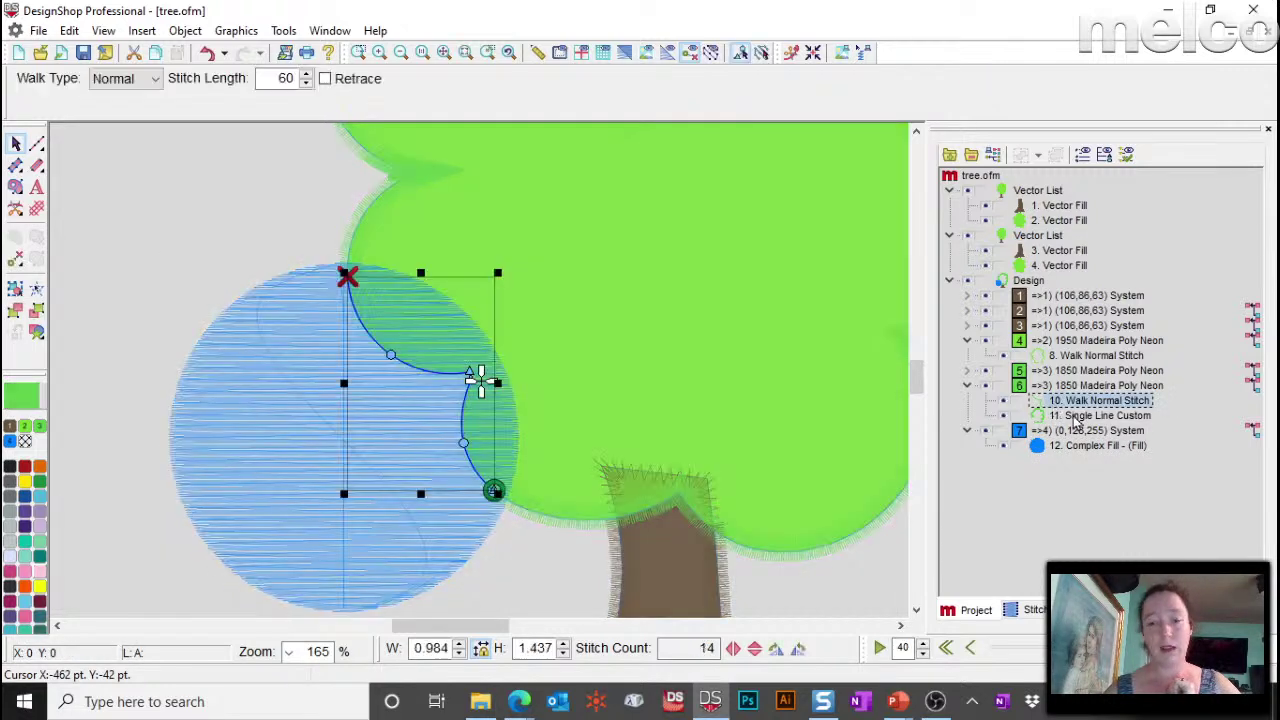
click(1067, 357)
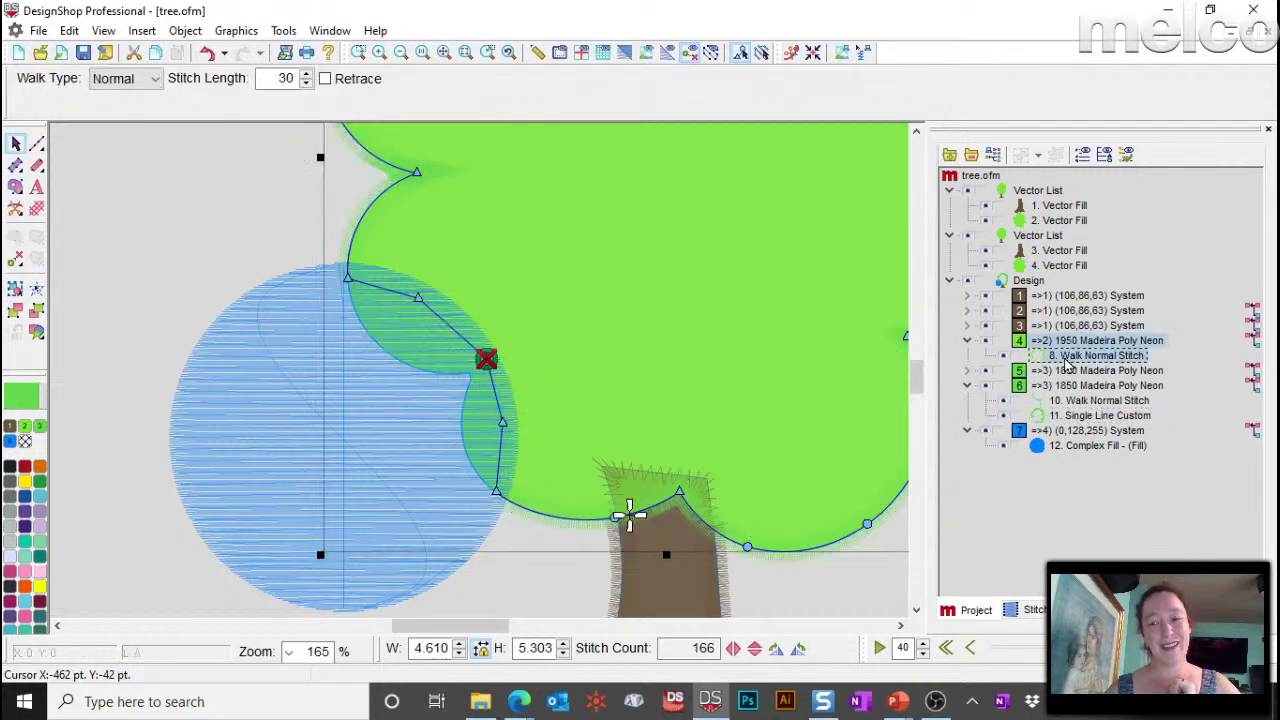
Step: Nudge the color block 4 walk stitch's upper added point toward the circle's edge, and compare it with the color block 5 outline
scroll(600, 358, up, 1)
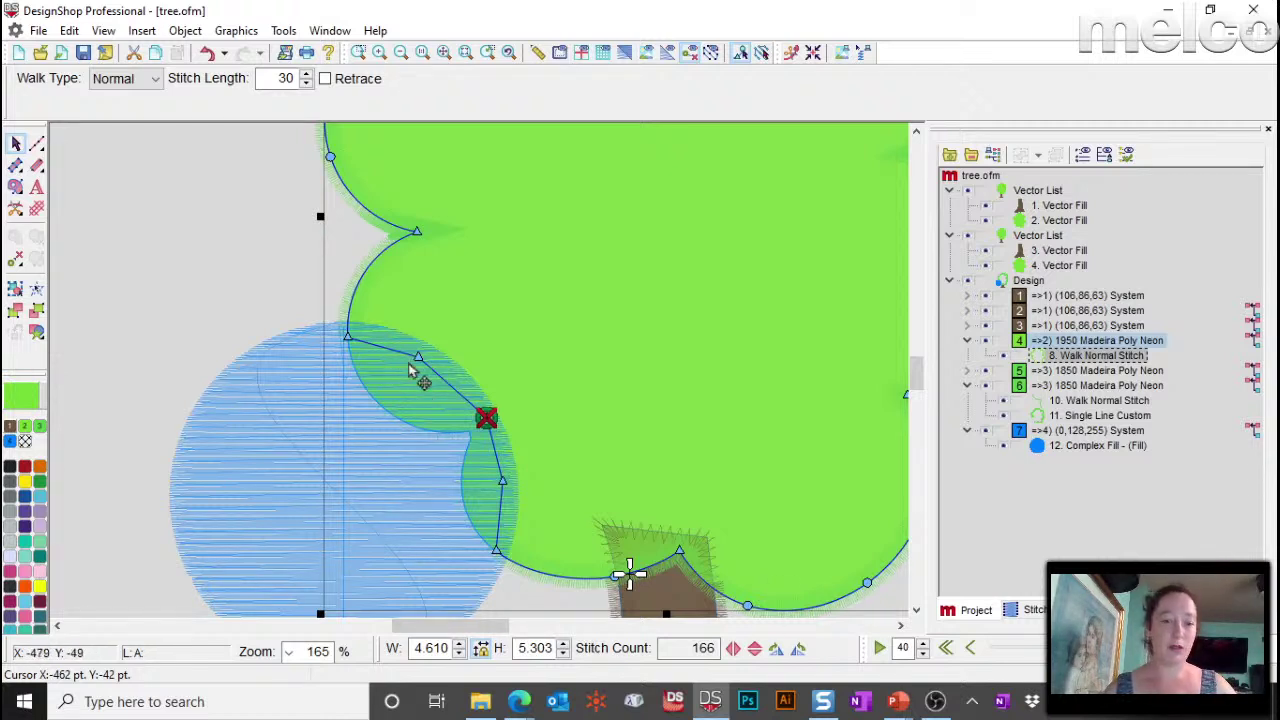
key(Delete)
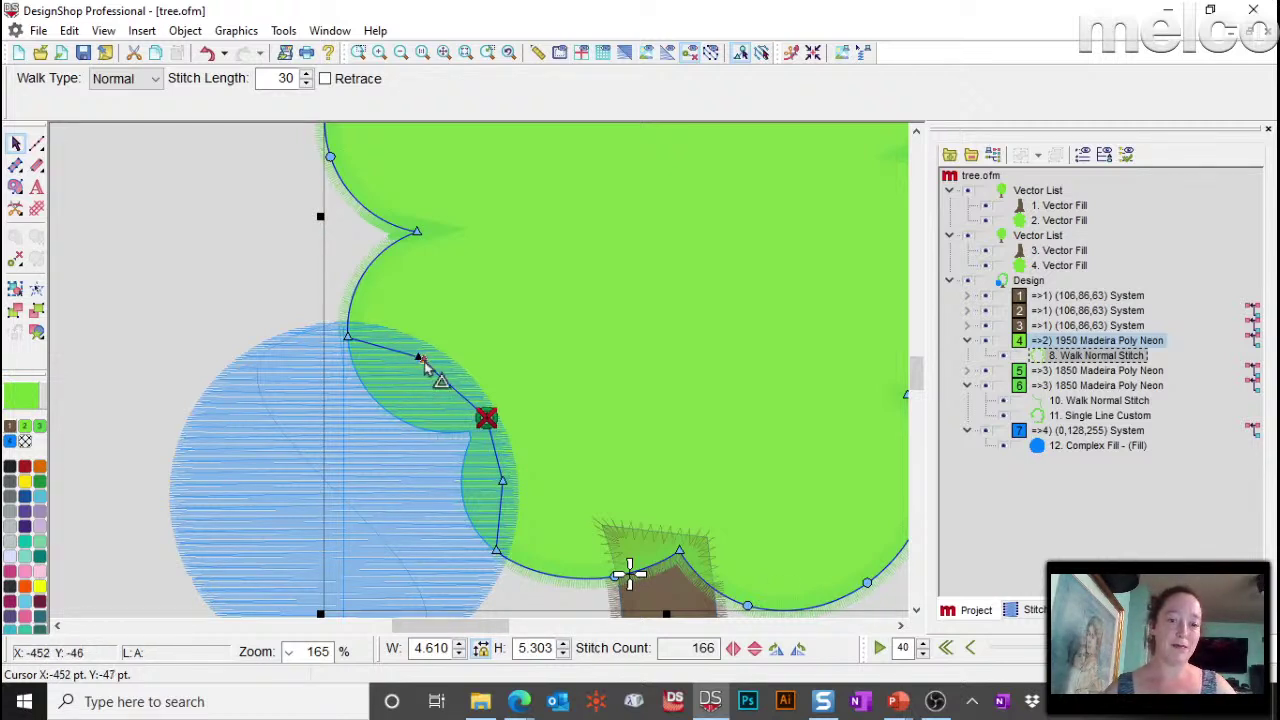
click(1077, 372)
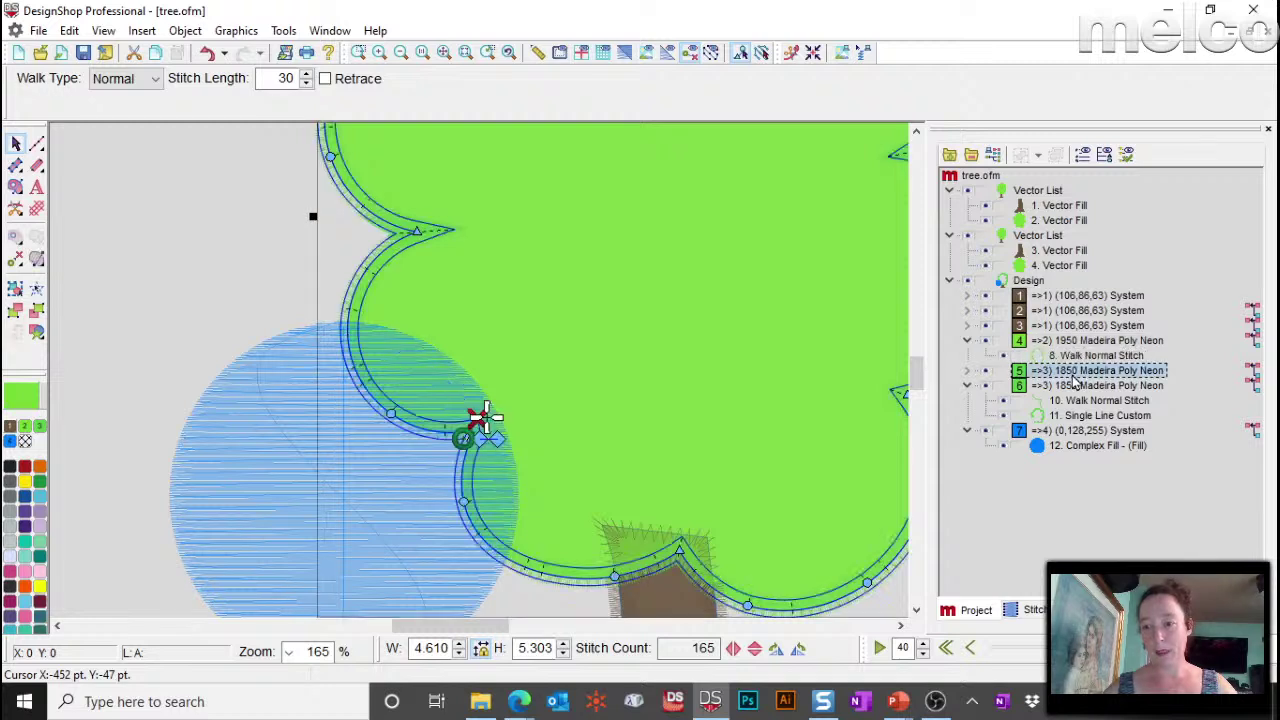
click(1082, 343)
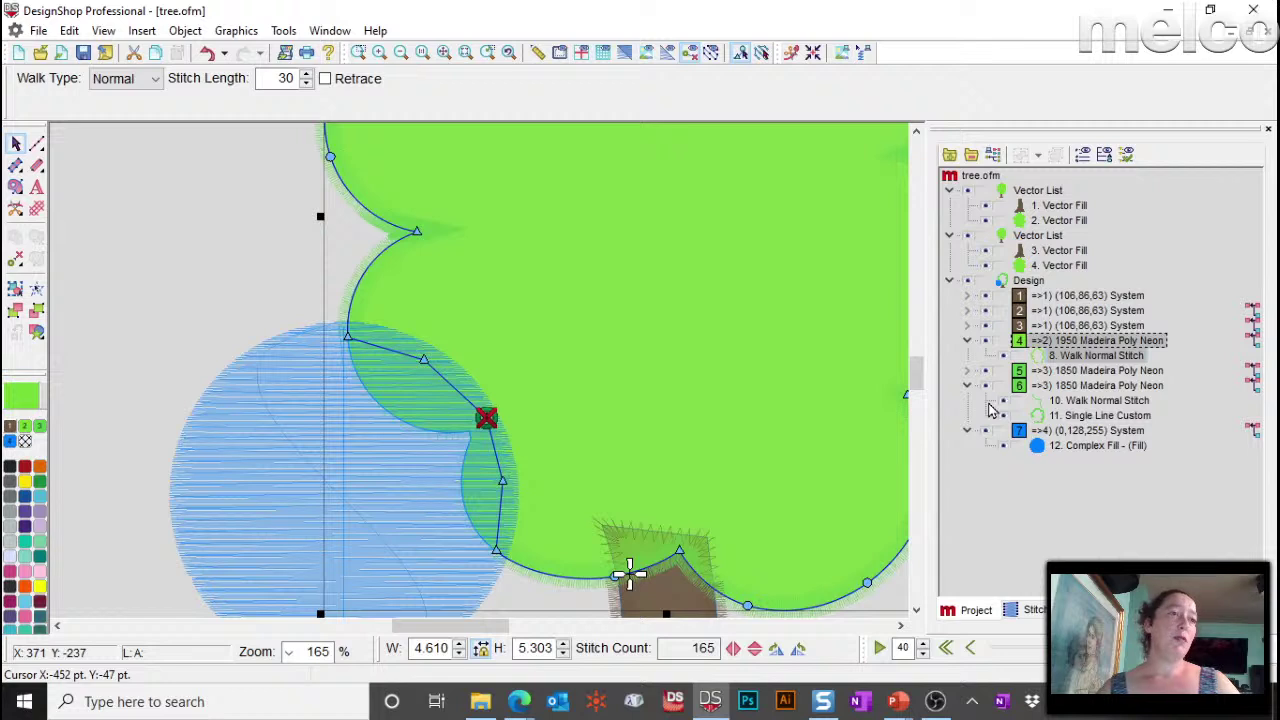
Step: Deselect the walk stitch, create a new blank project and open the lettering object properties
click(197, 211)
click(18, 52)
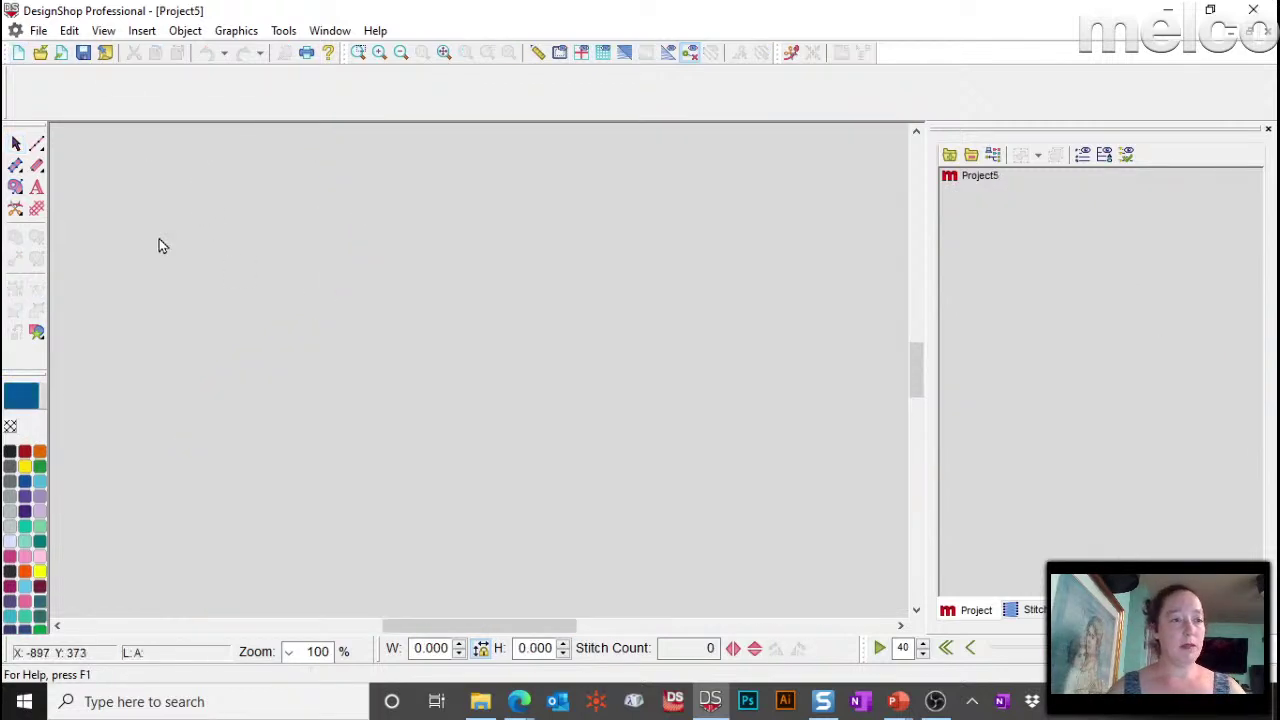
click(38, 199)
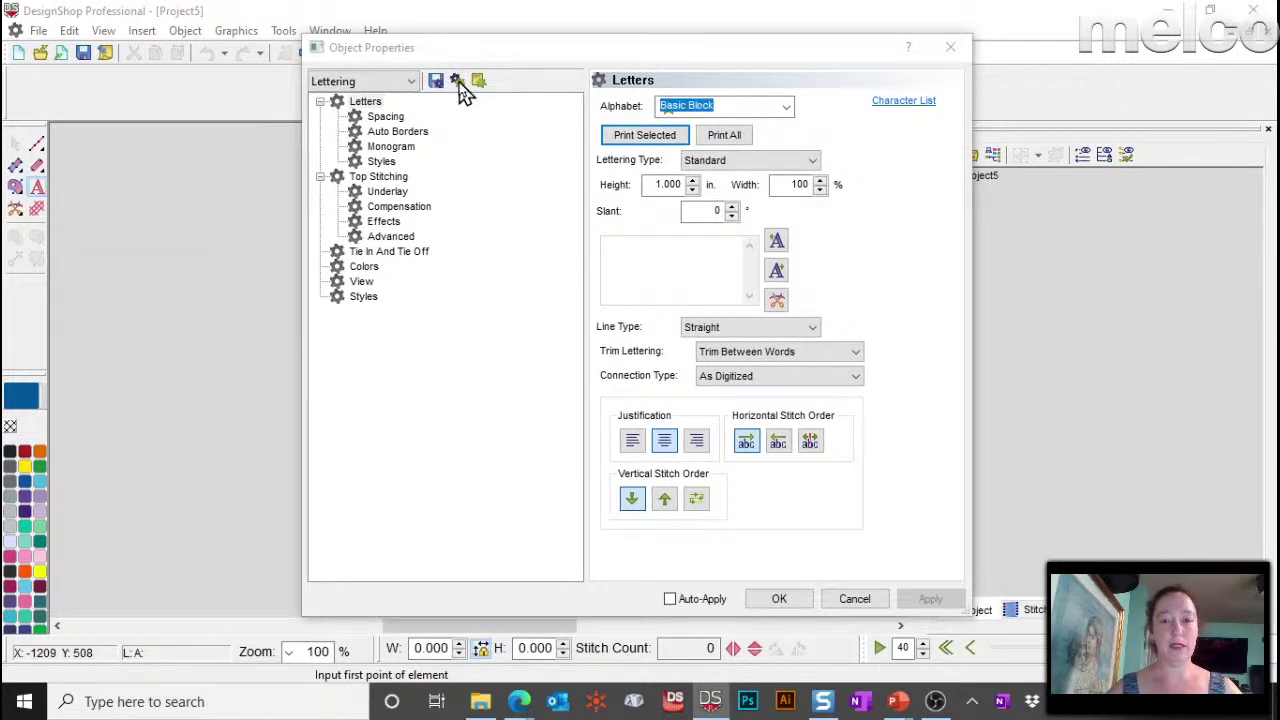
drag(463, 80, 466, 65)
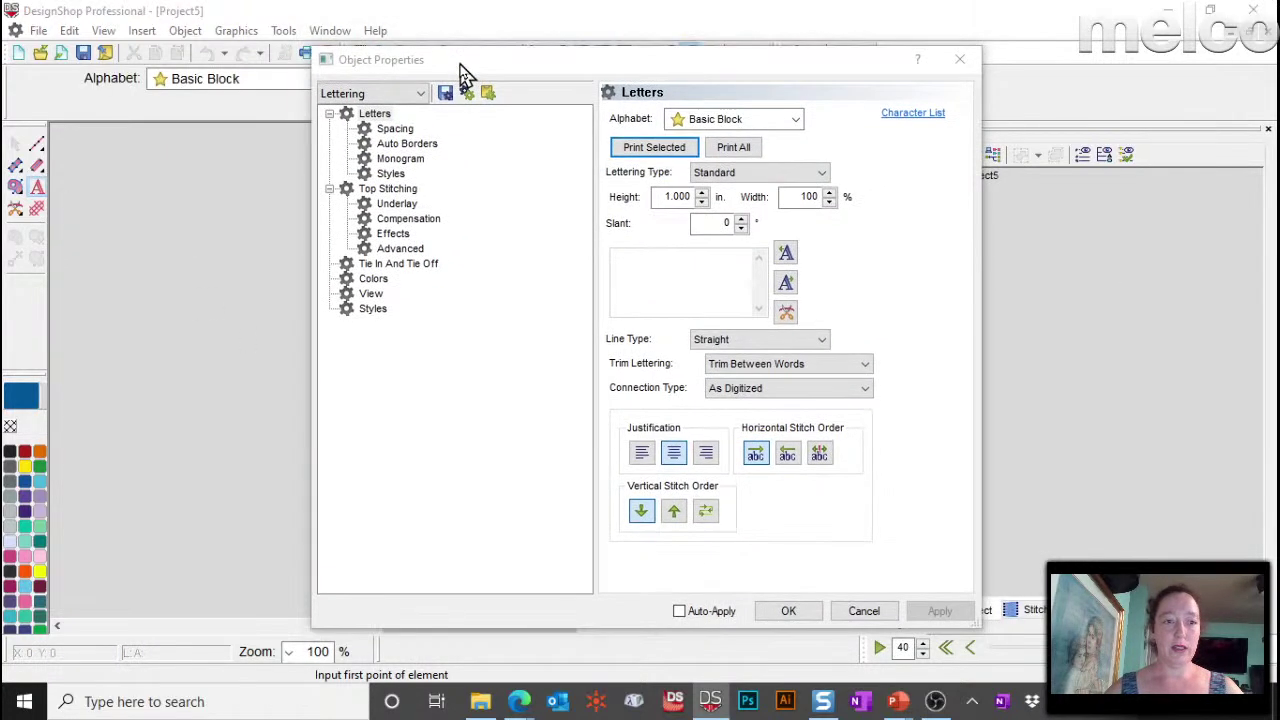
Step: Set up printing of all alphabets with Adobe PDF as the printer, and cancel the print job
click(730, 148)
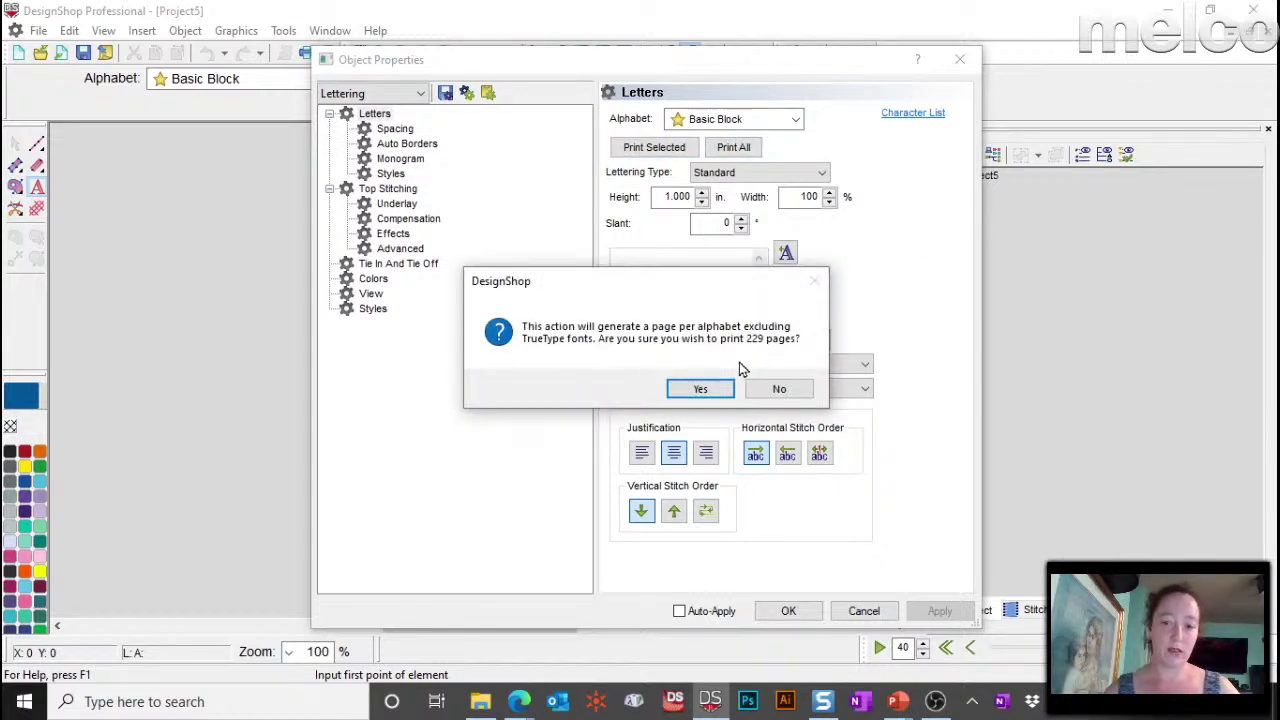
click(700, 389)
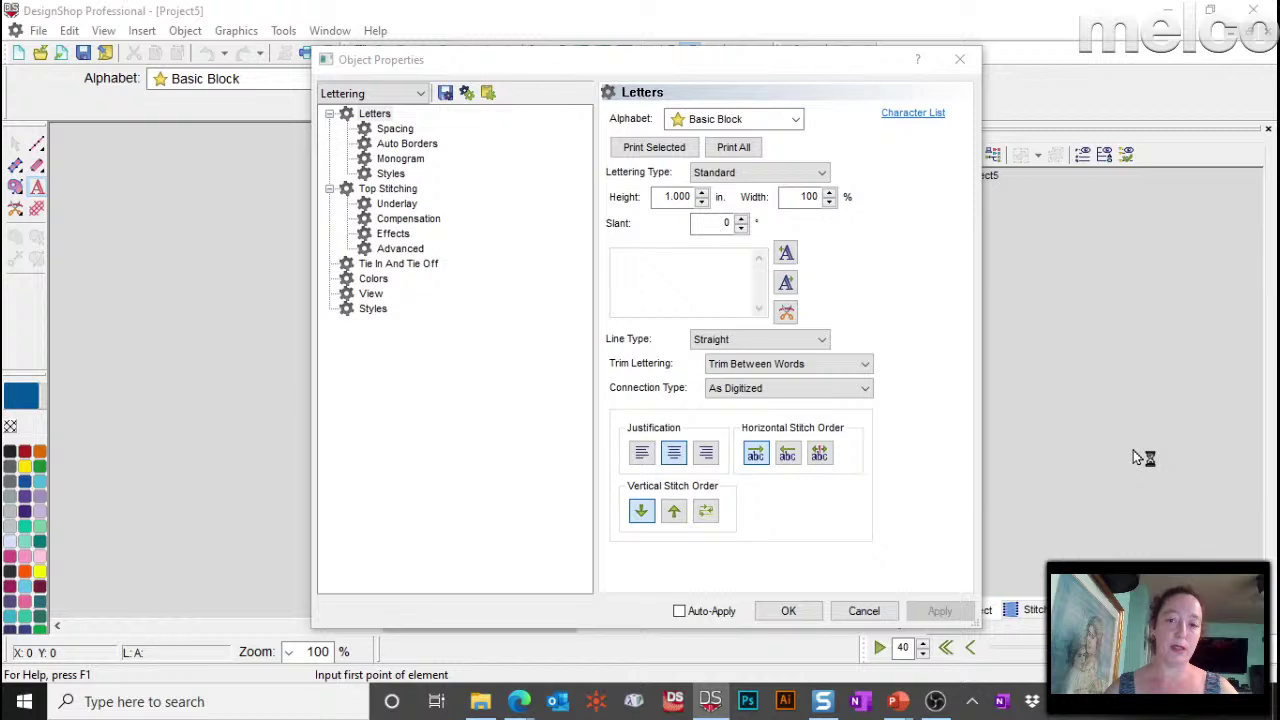
click(615, 247)
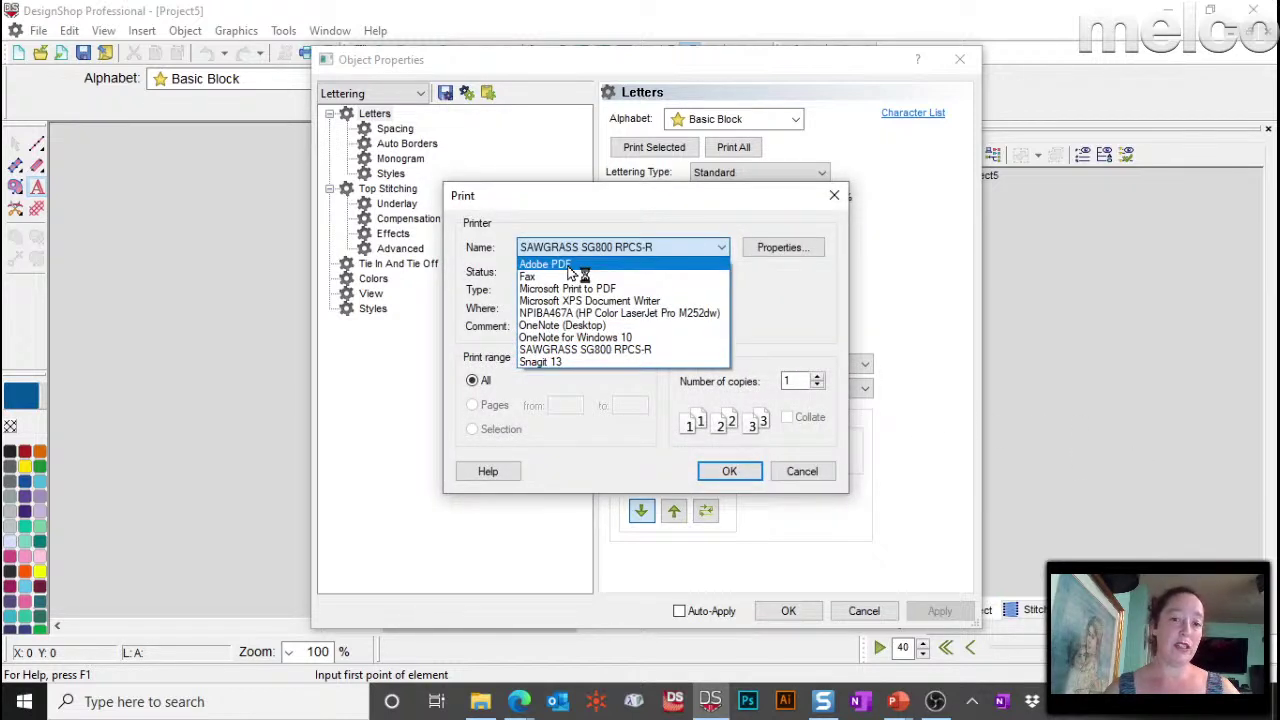
click(570, 265)
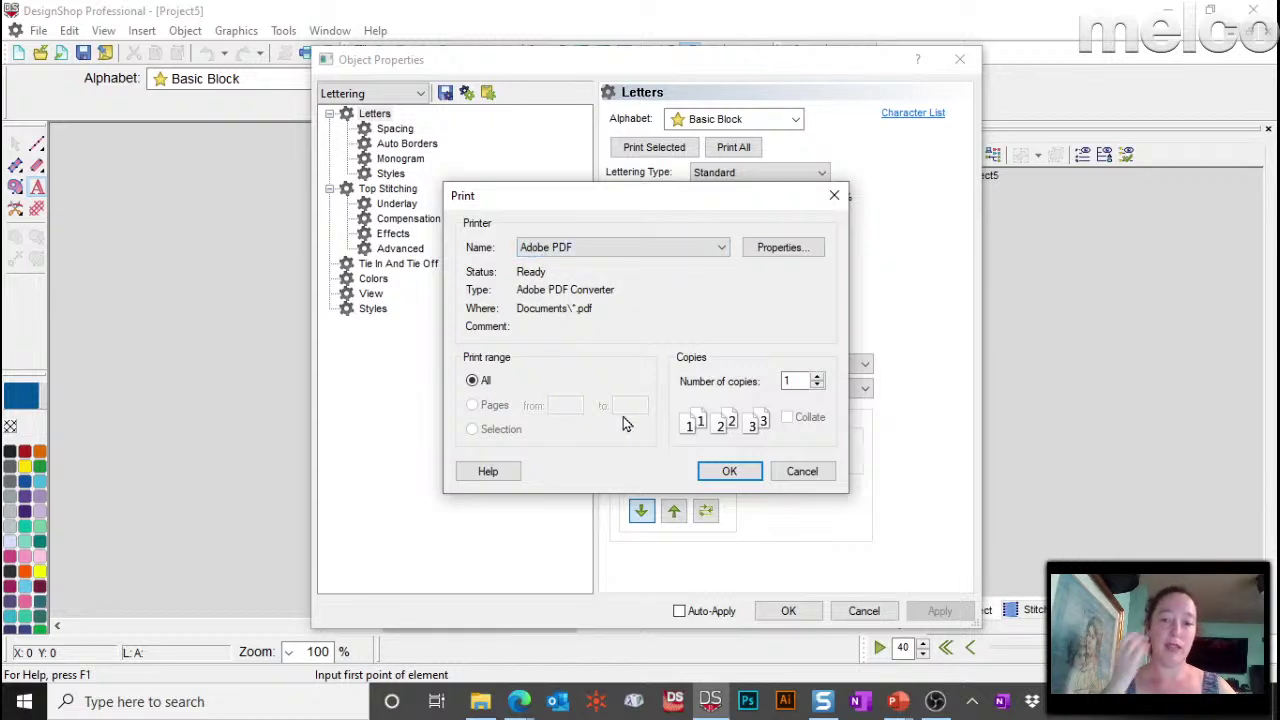
click(802, 471)
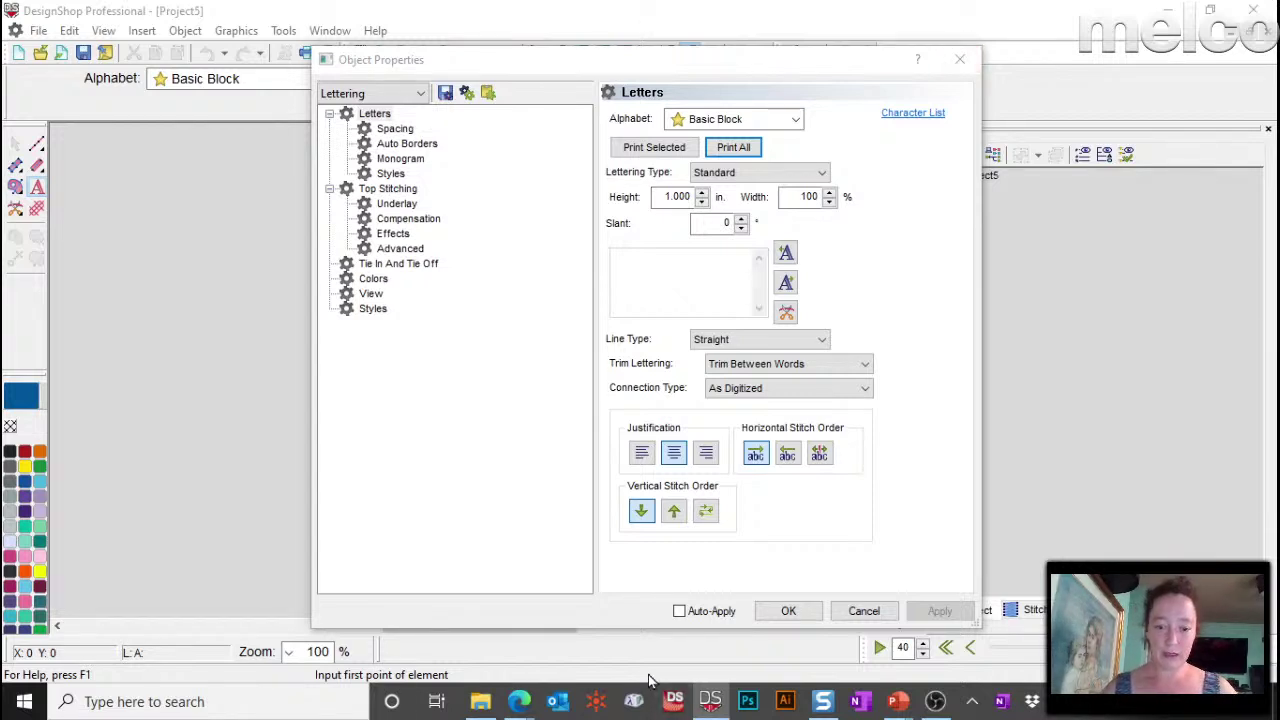
Step: Switch to the PowerPoint slide show and return to the Questions slide after advancing past it
mouse_move(897, 701)
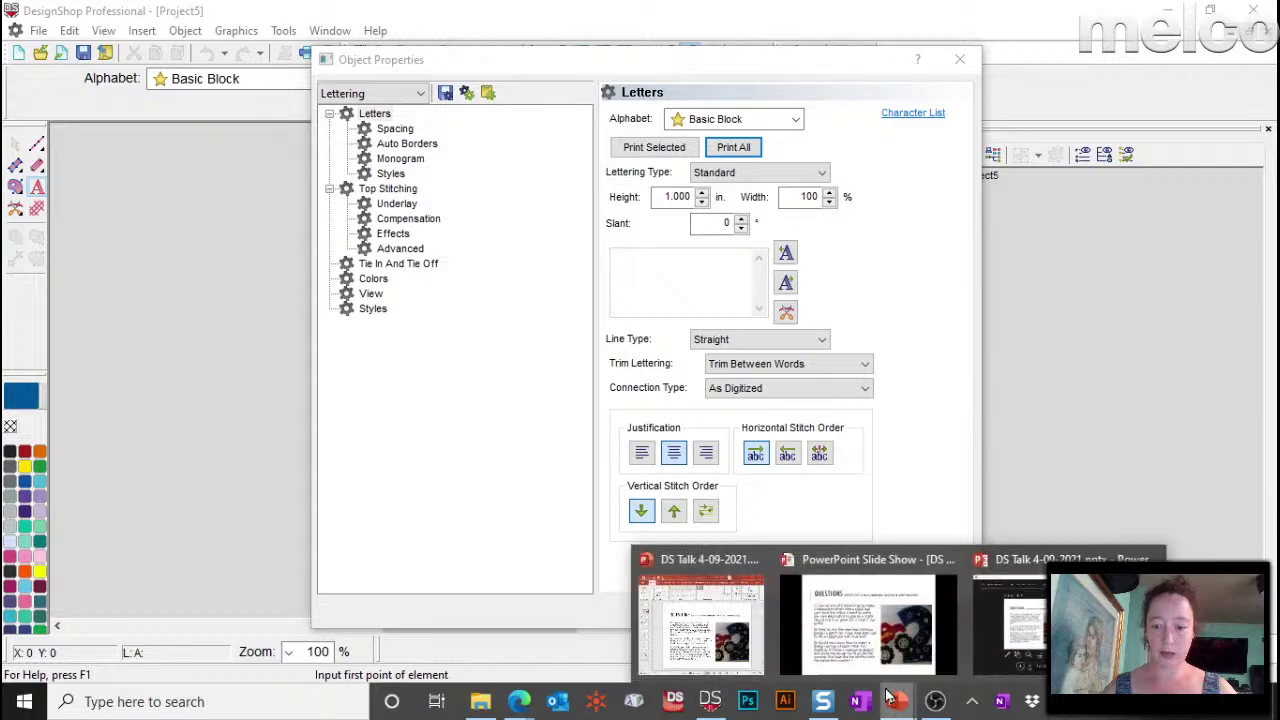
click(868, 630)
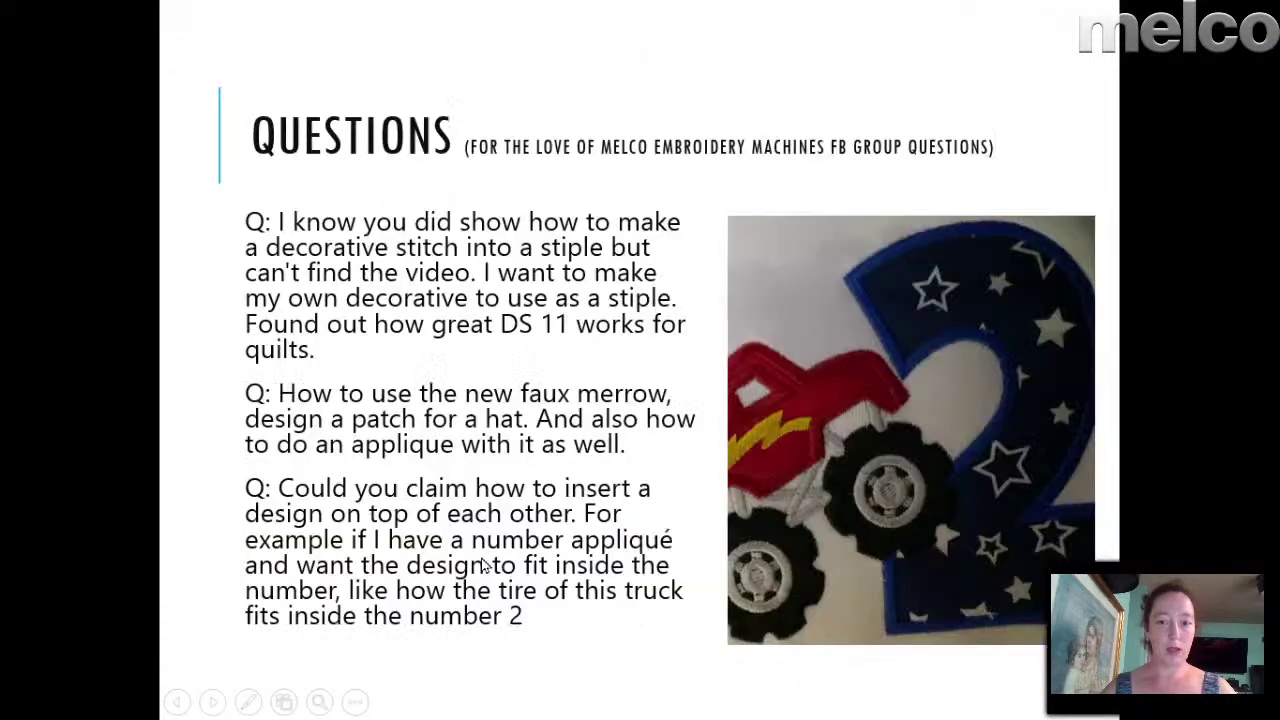
click(481, 565)
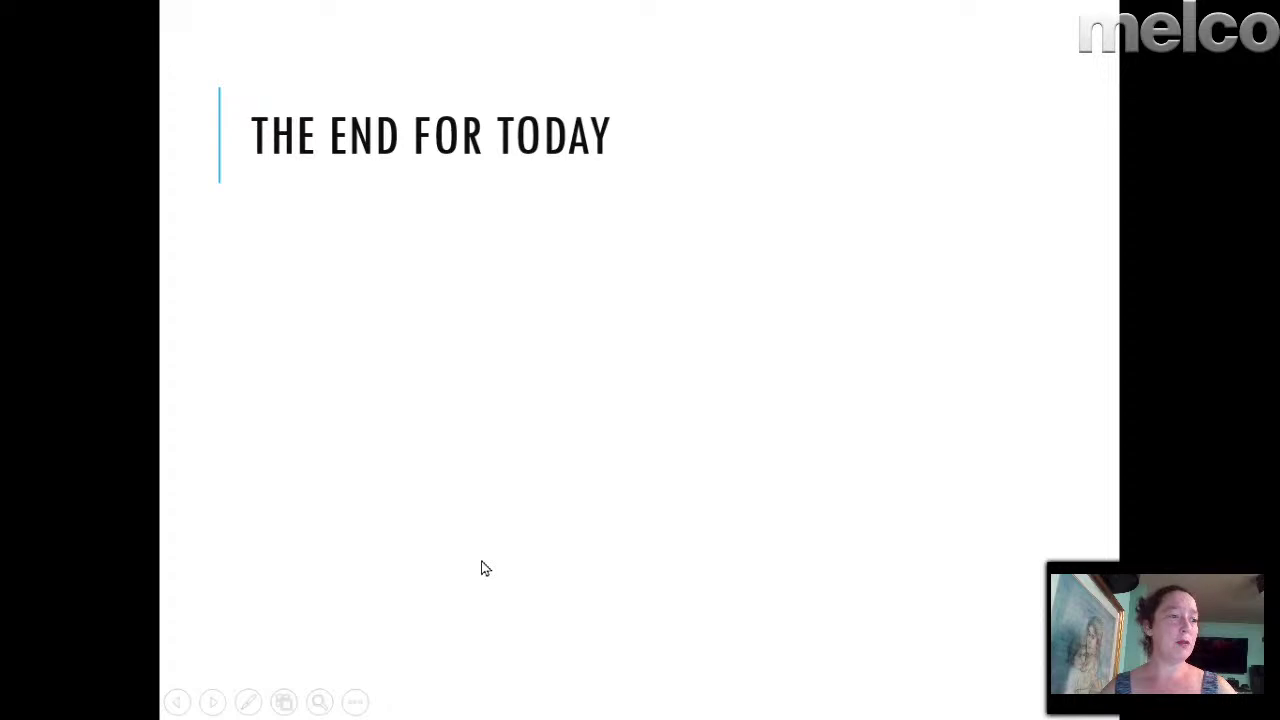
key(Left)
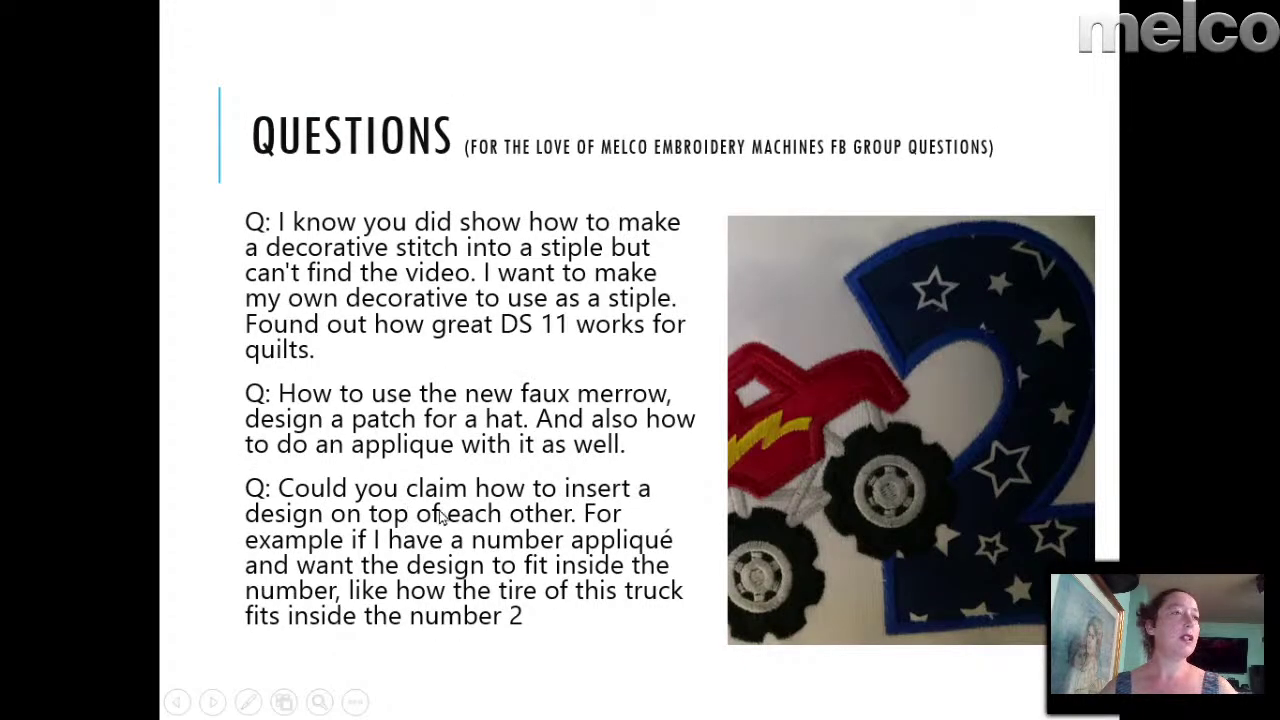
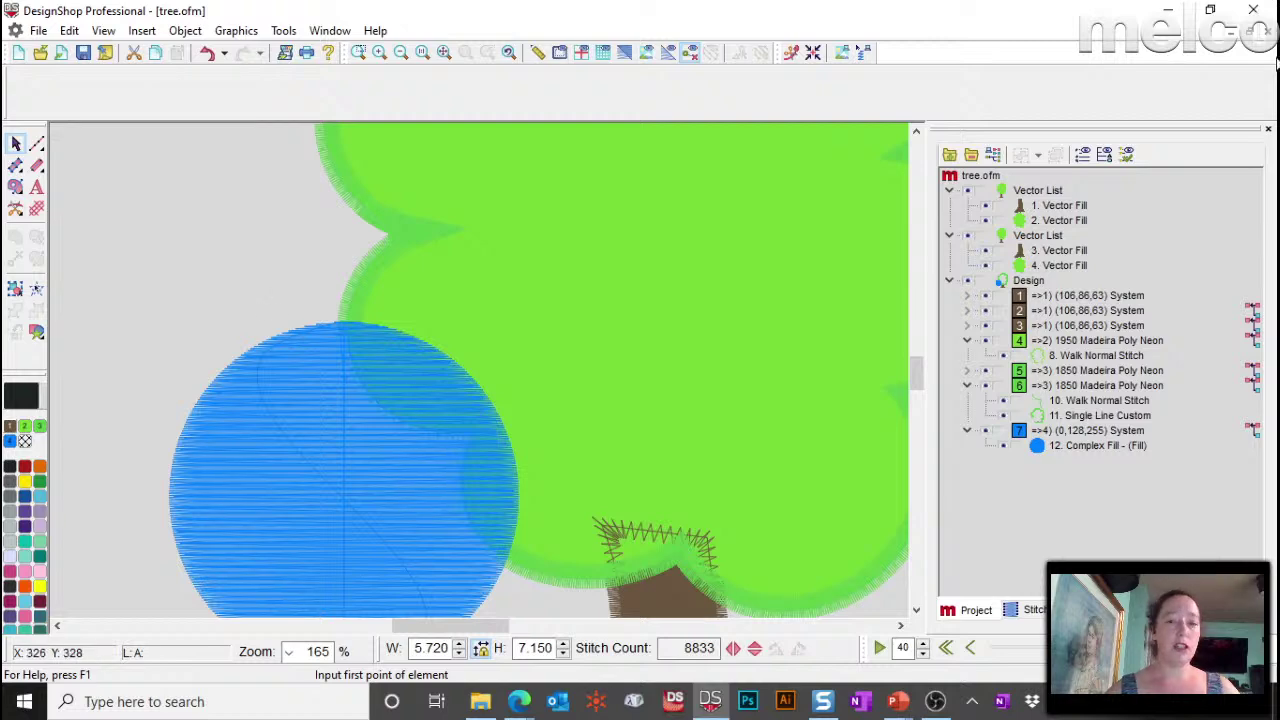
Step: Close the tree.ofm project without saving its changes
click(1253, 10)
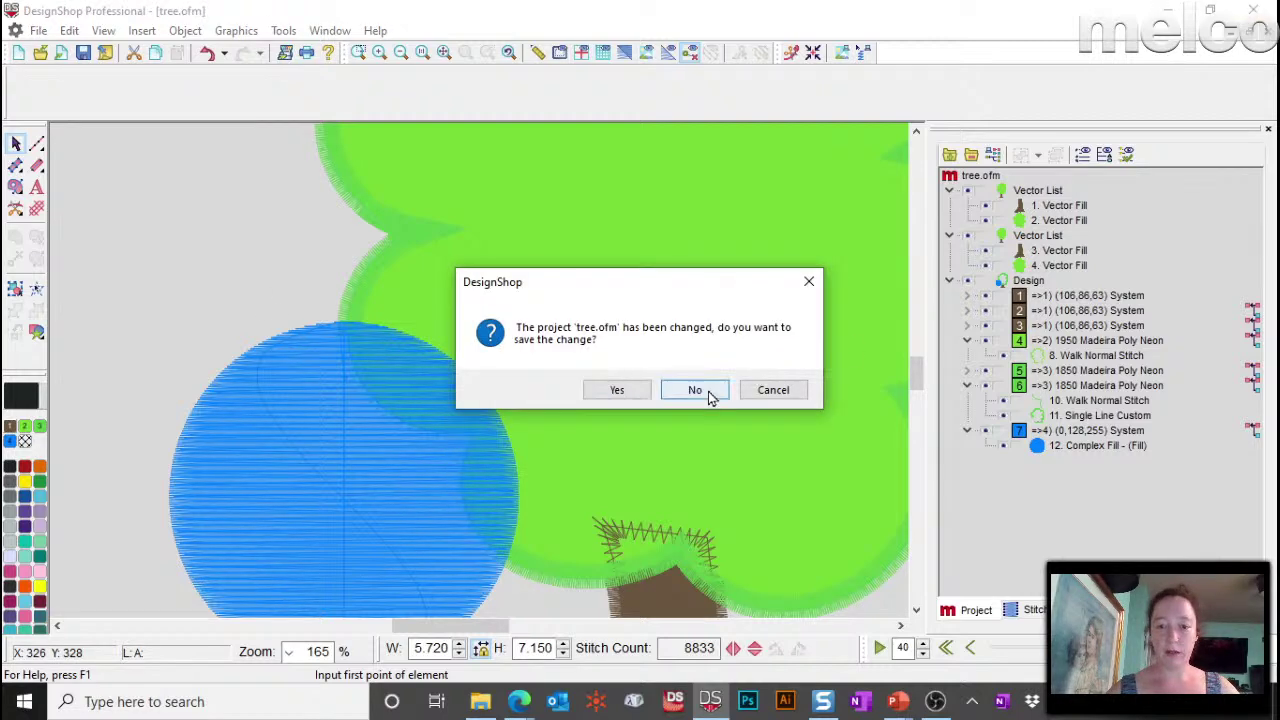
click(695, 390)
Step: Start opening a design file and browse to the Designs folder on the C: drive
click(40, 53)
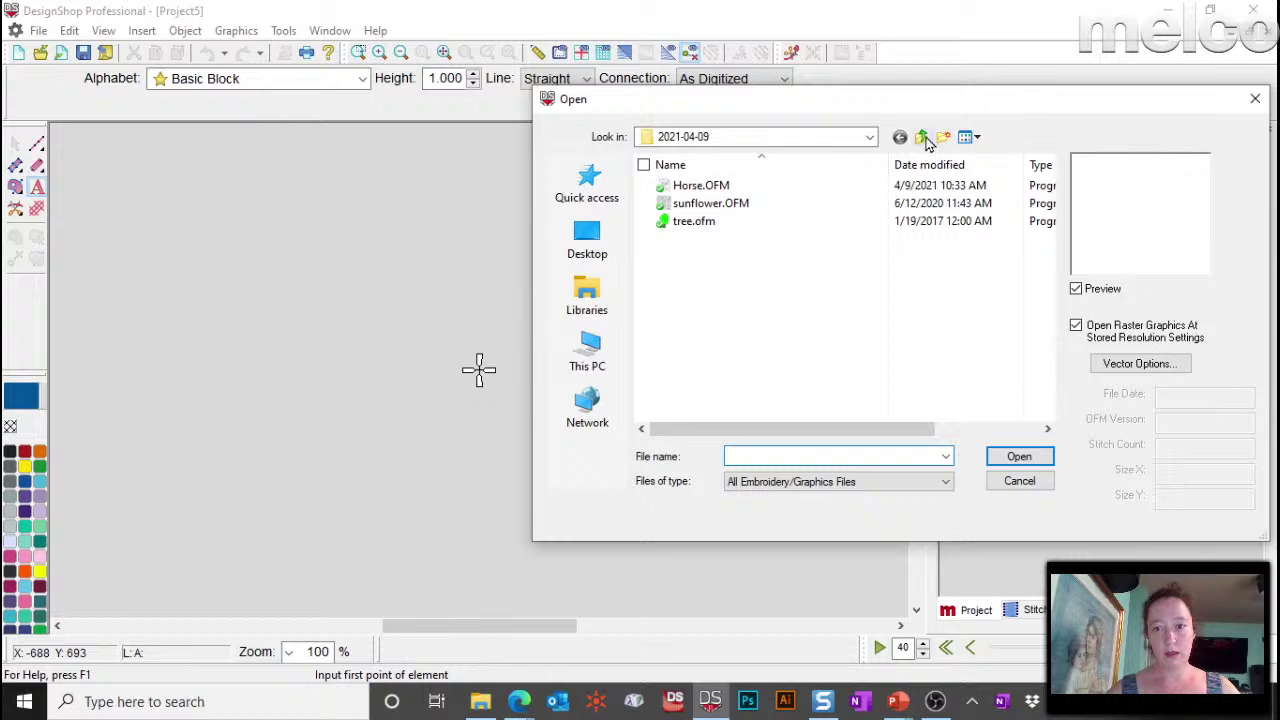
click(920, 136)
click(588, 190)
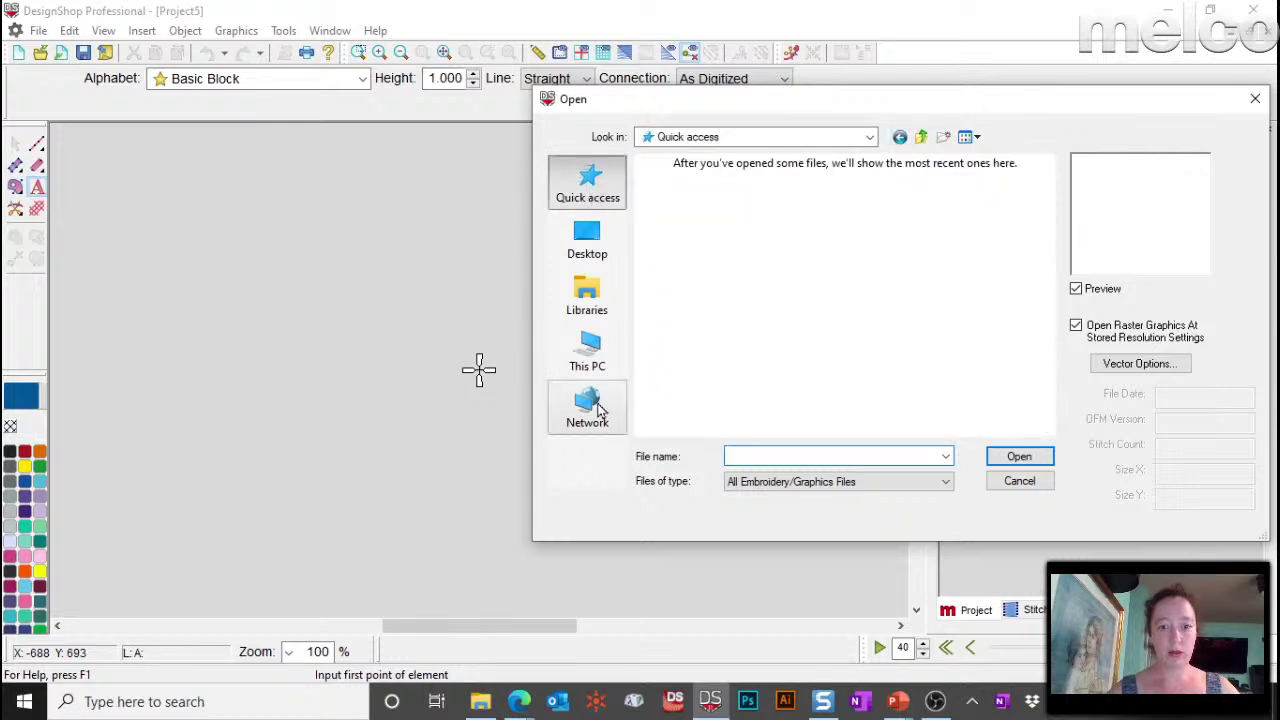
click(588, 352)
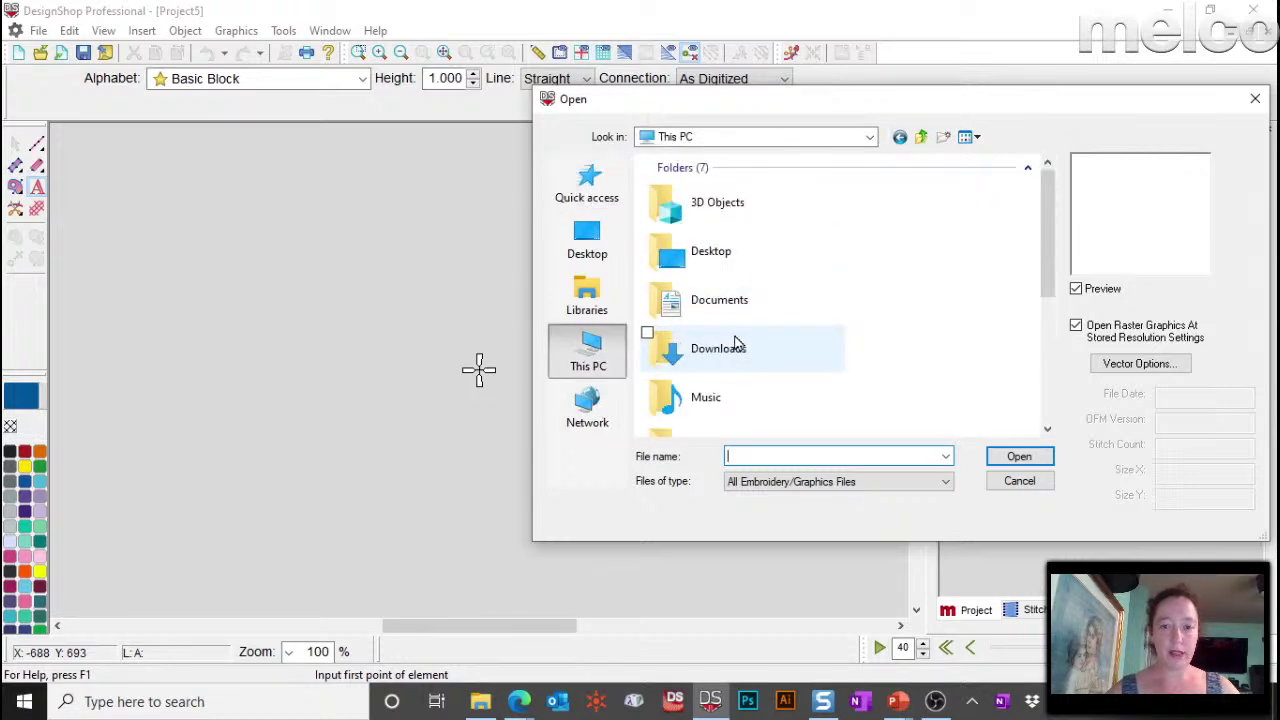
scroll(730, 360, down, 3)
scroll(711, 316, down, 1)
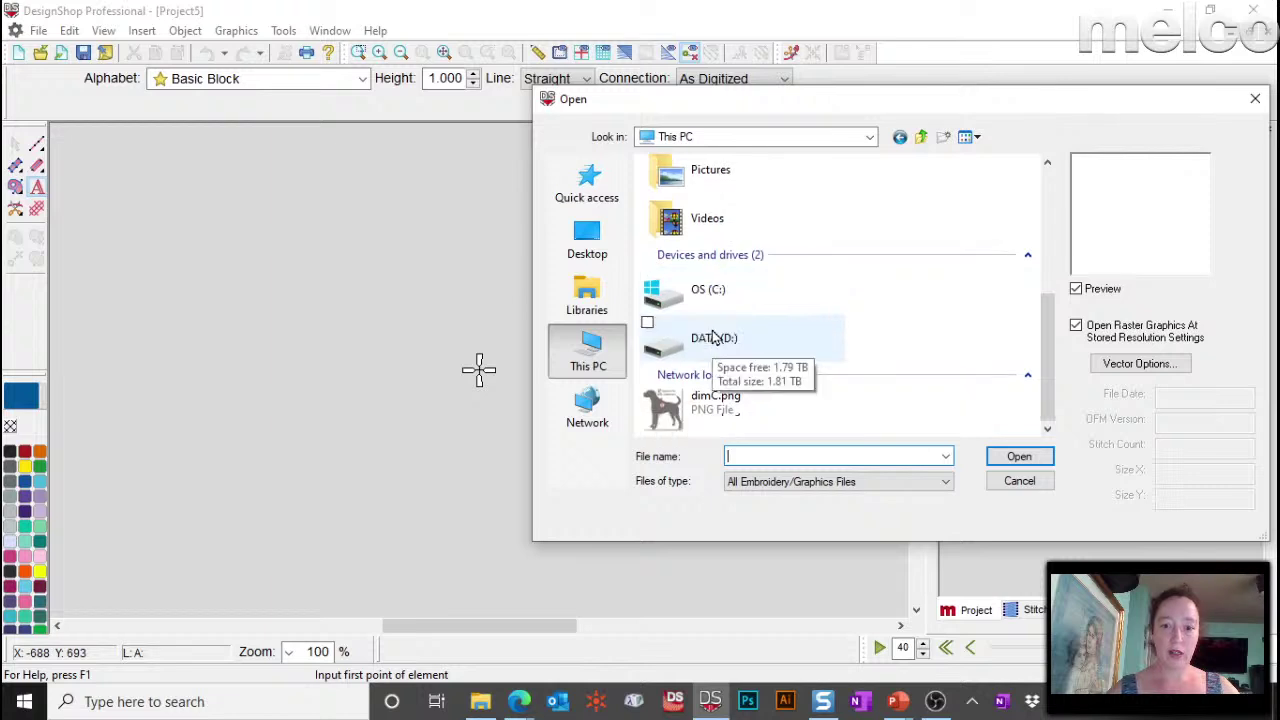
click(727, 297)
double_click(727, 297)
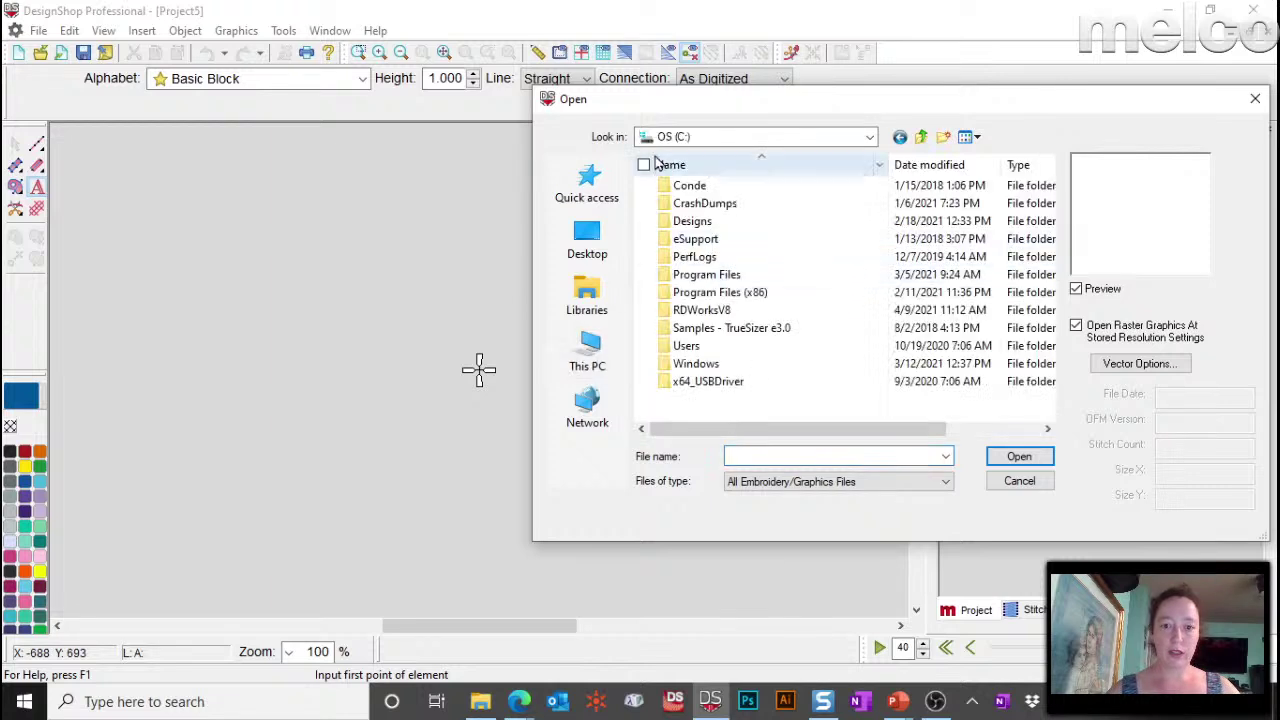
double_click(704, 233)
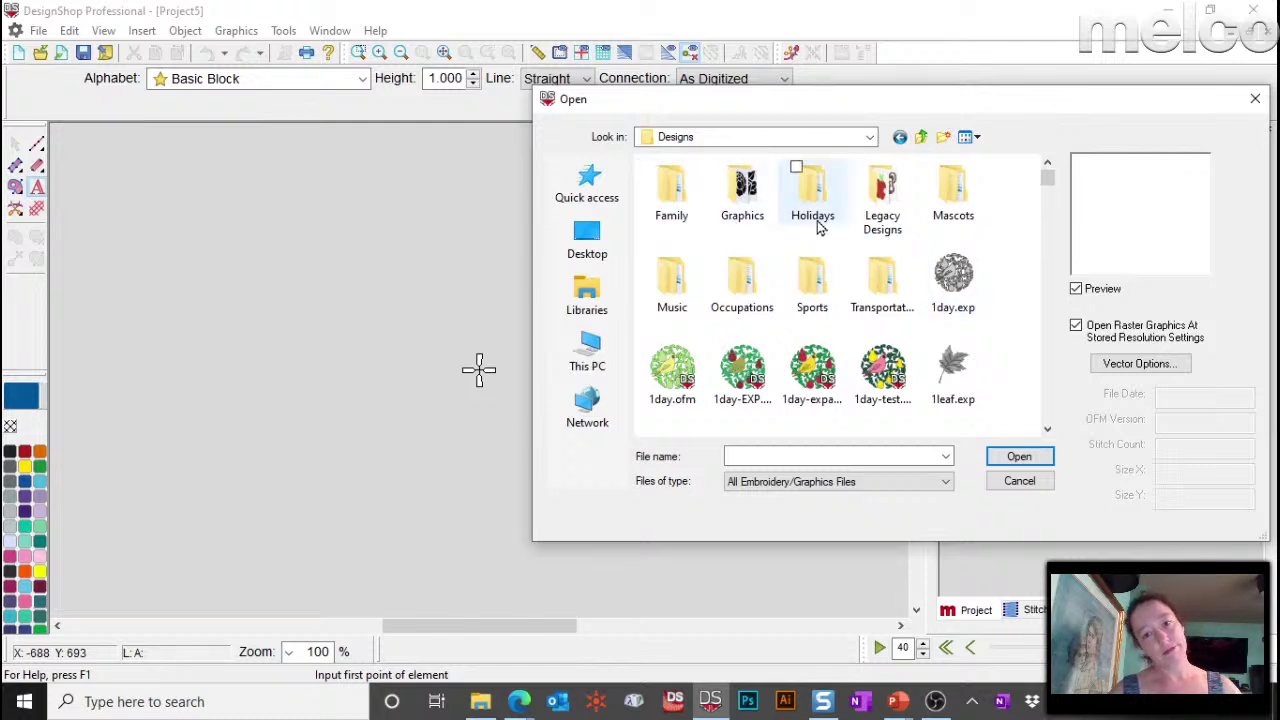
Step: Open the 8THNOTE.ofm design from the Embroidery folder inside Music
double_click(668, 280)
double_click(701, 190)
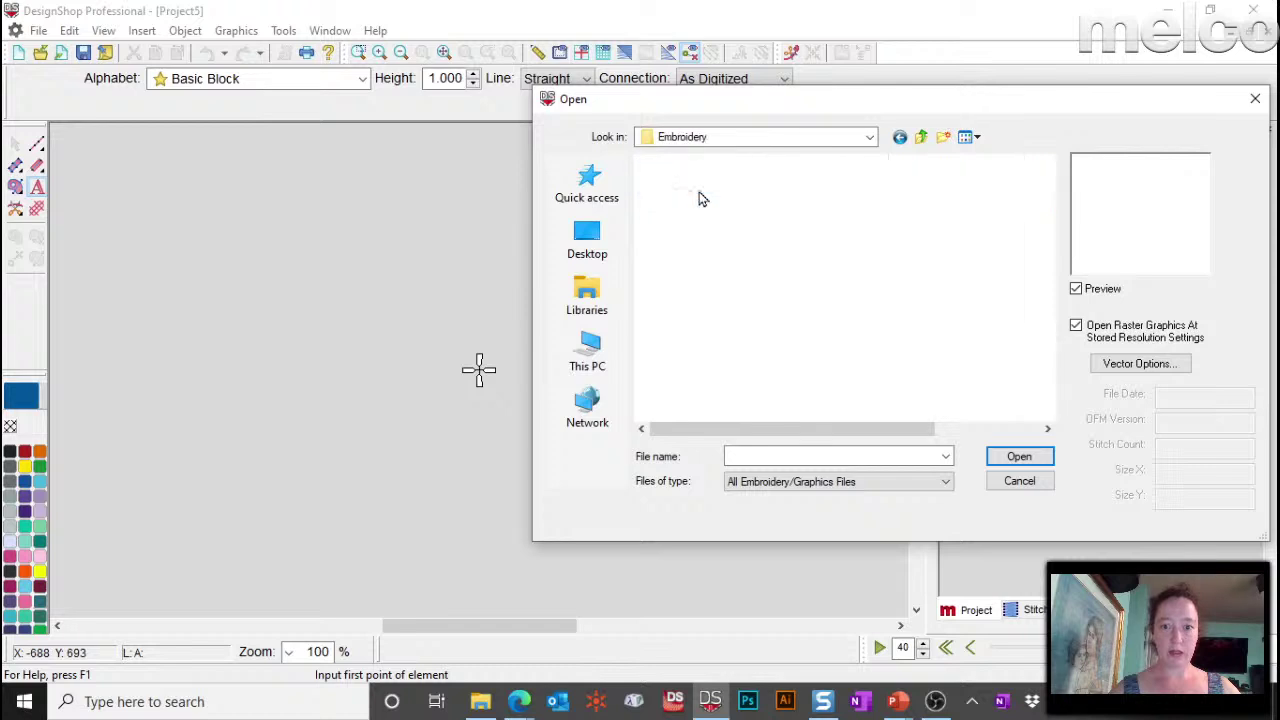
click(700, 186)
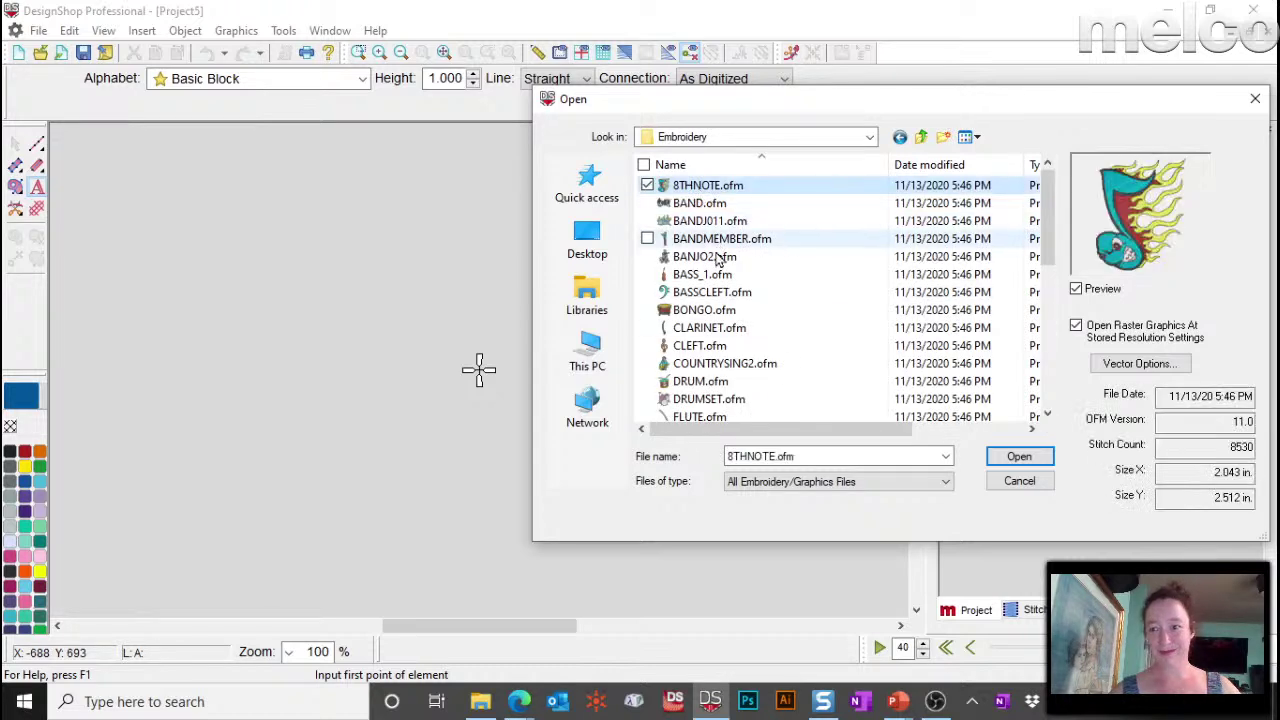
click(1007, 461)
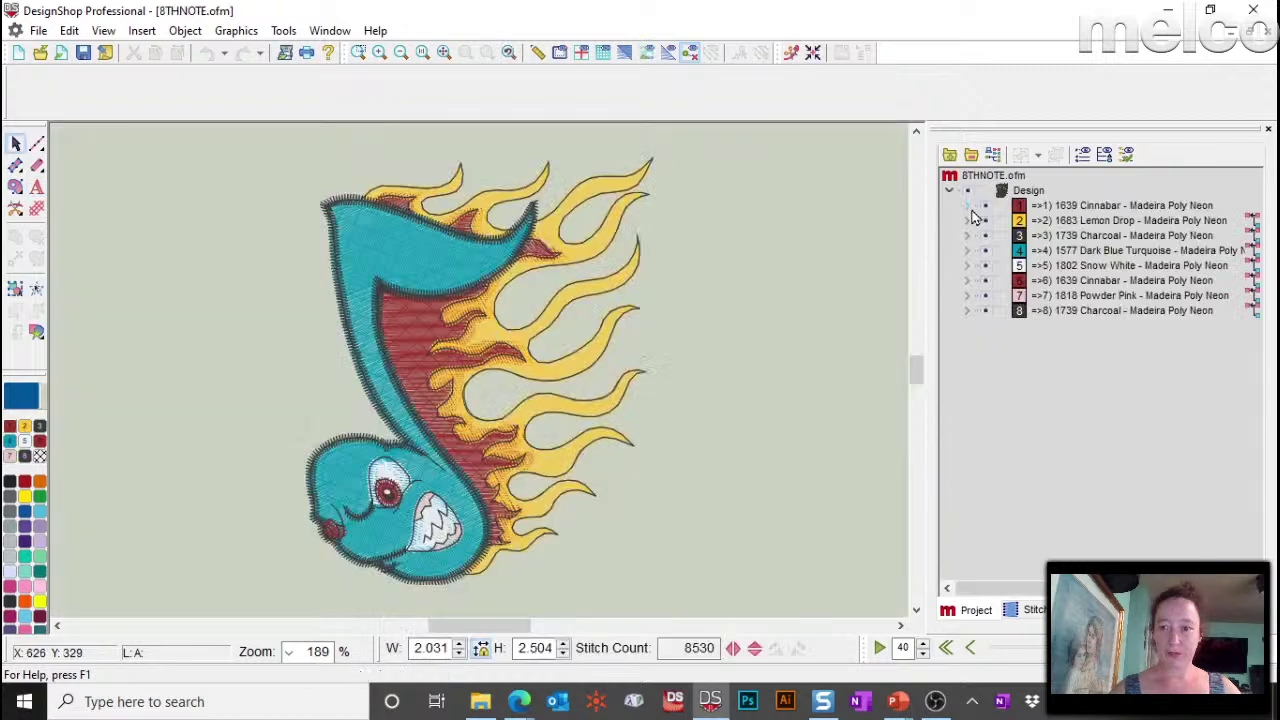
Step: Inspect the elements of the first Cinnabar colour block, collapse it again, and turn on the realistic 3D stitch display
click(968, 206)
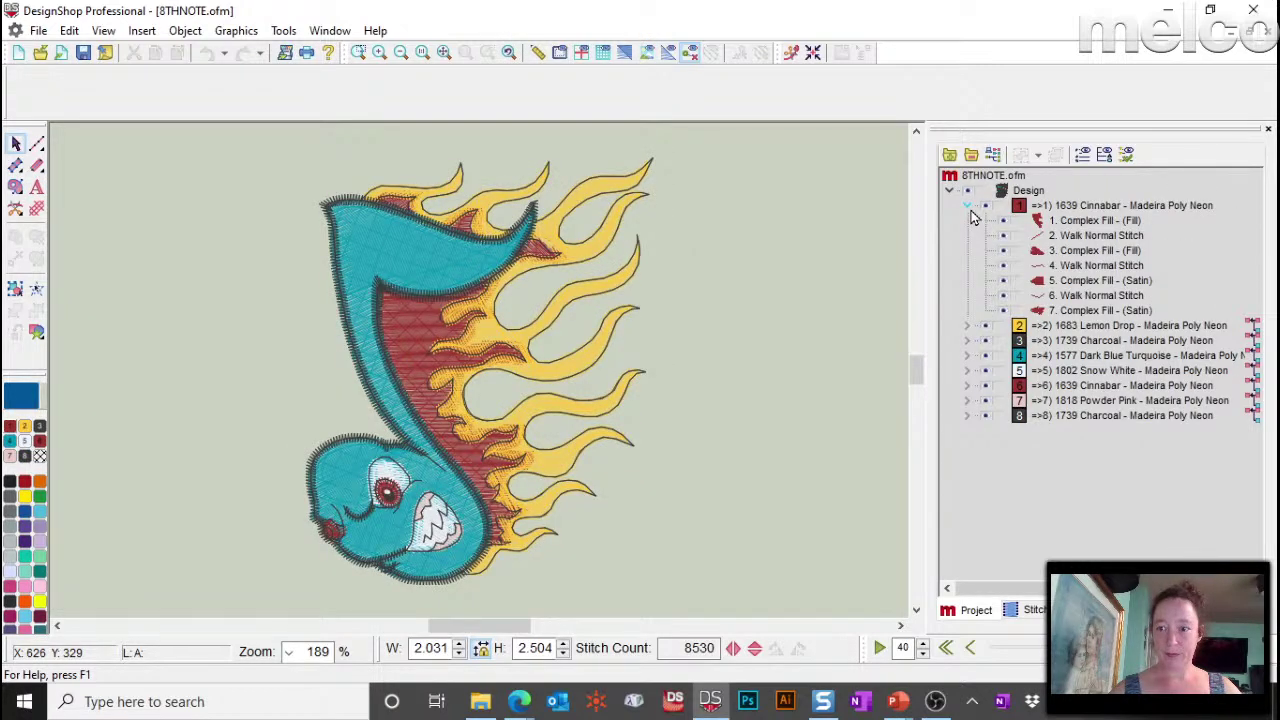
click(968, 206)
click(625, 52)
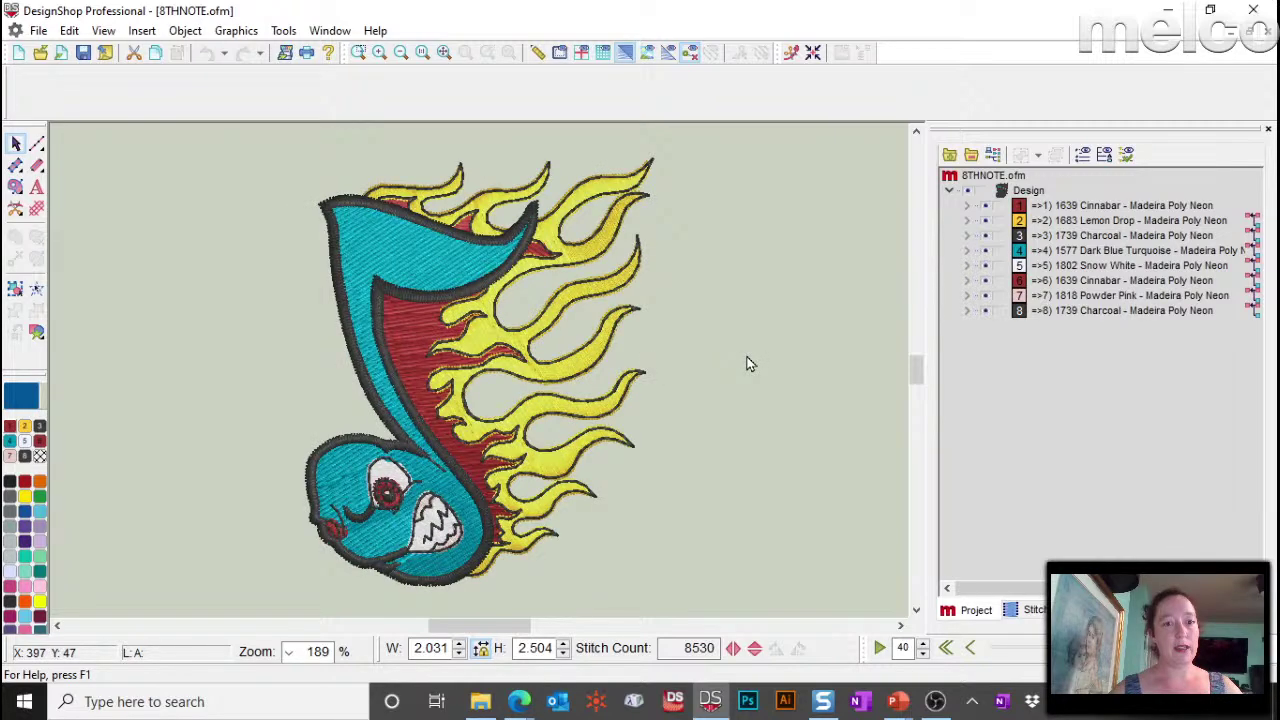
Step: Select the whole design, try stretching it disproportionately to about 2.87 by 1.61 inches, and undo the stretch
key(ctrl+a)
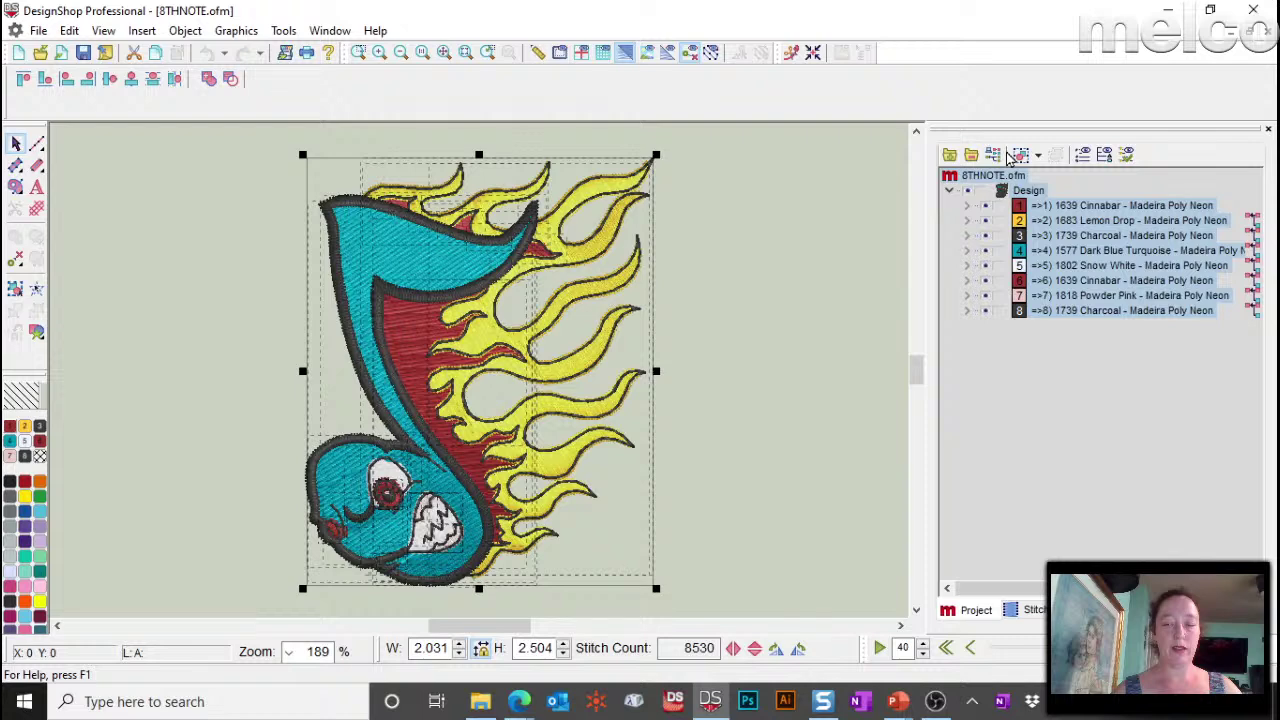
drag(656, 588, 803, 437)
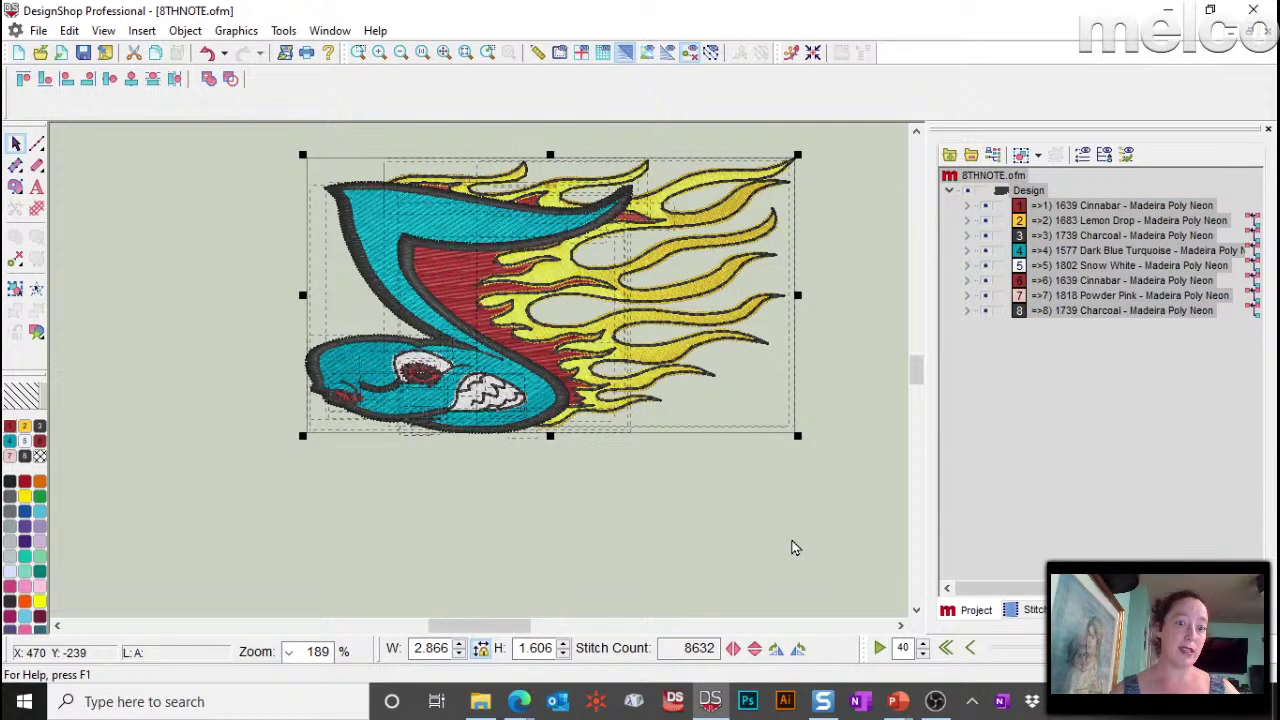
key(ctrl+z)
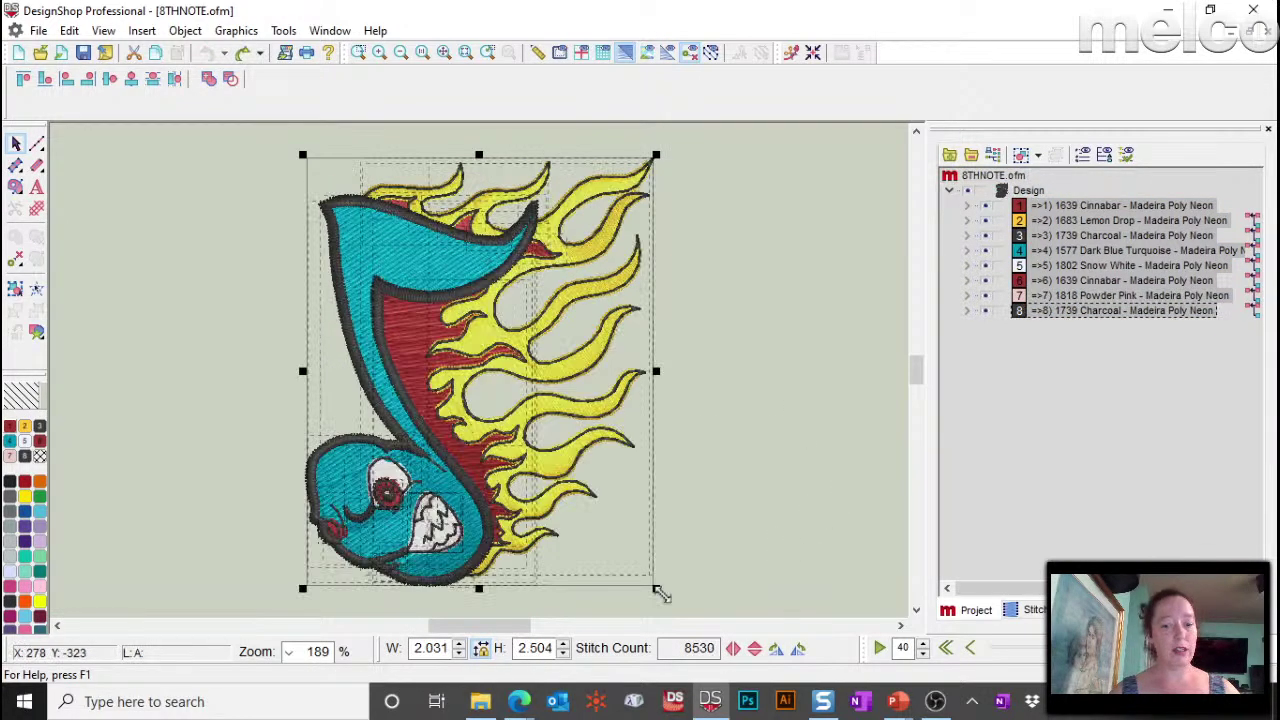
Step: Scale the whole music note design proportionally, set its height to 8 inches, fit it in view and deselect it
drag(658, 590, 806, 563)
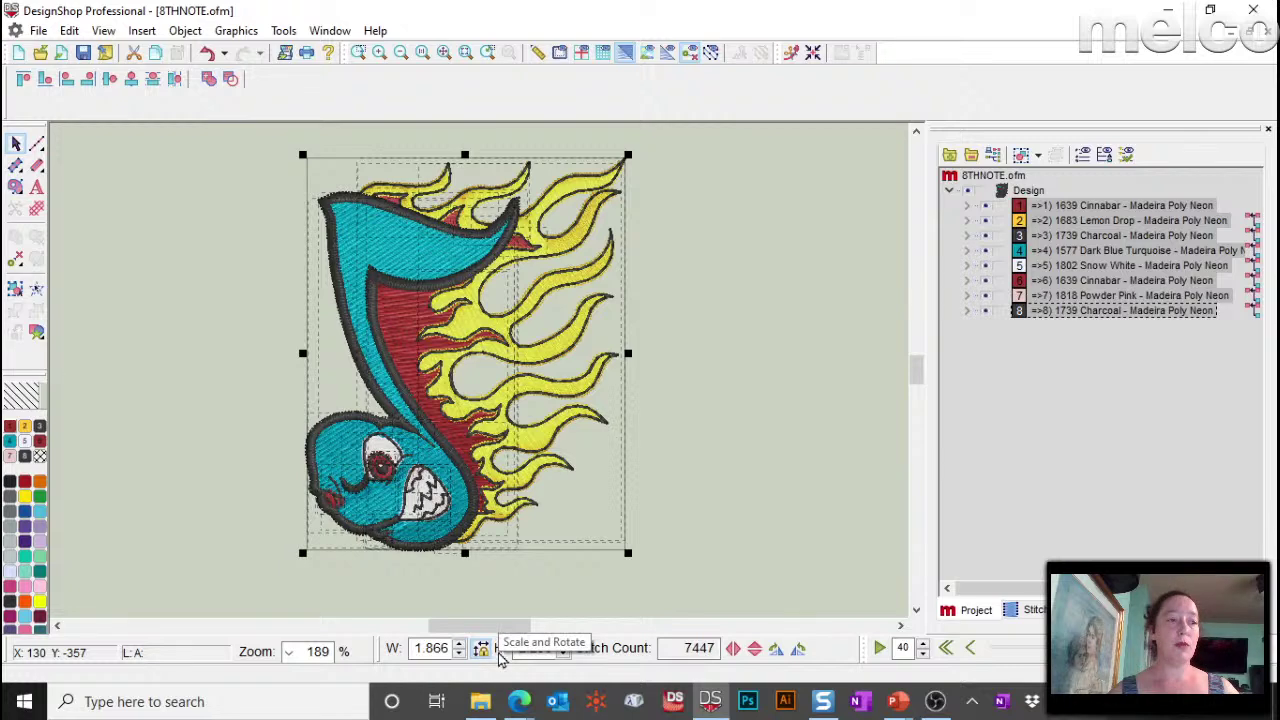
double_click(535, 648)
text(8)
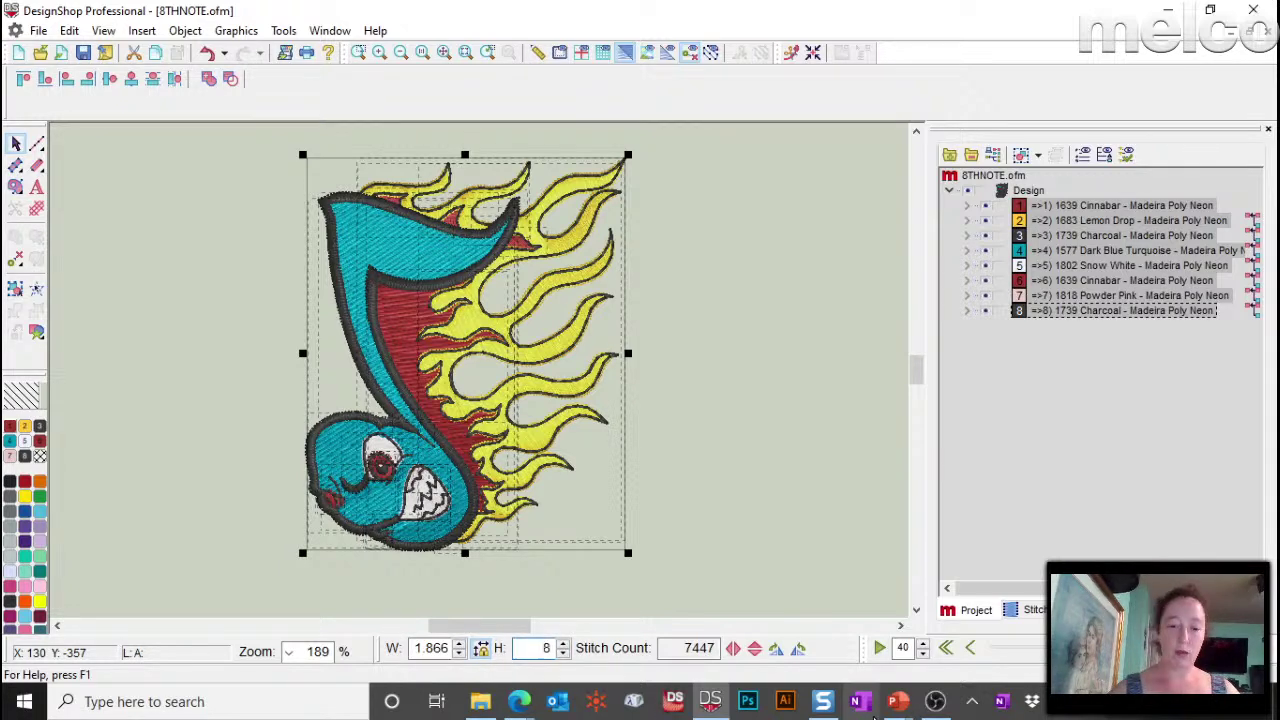
mouse_move(897, 701)
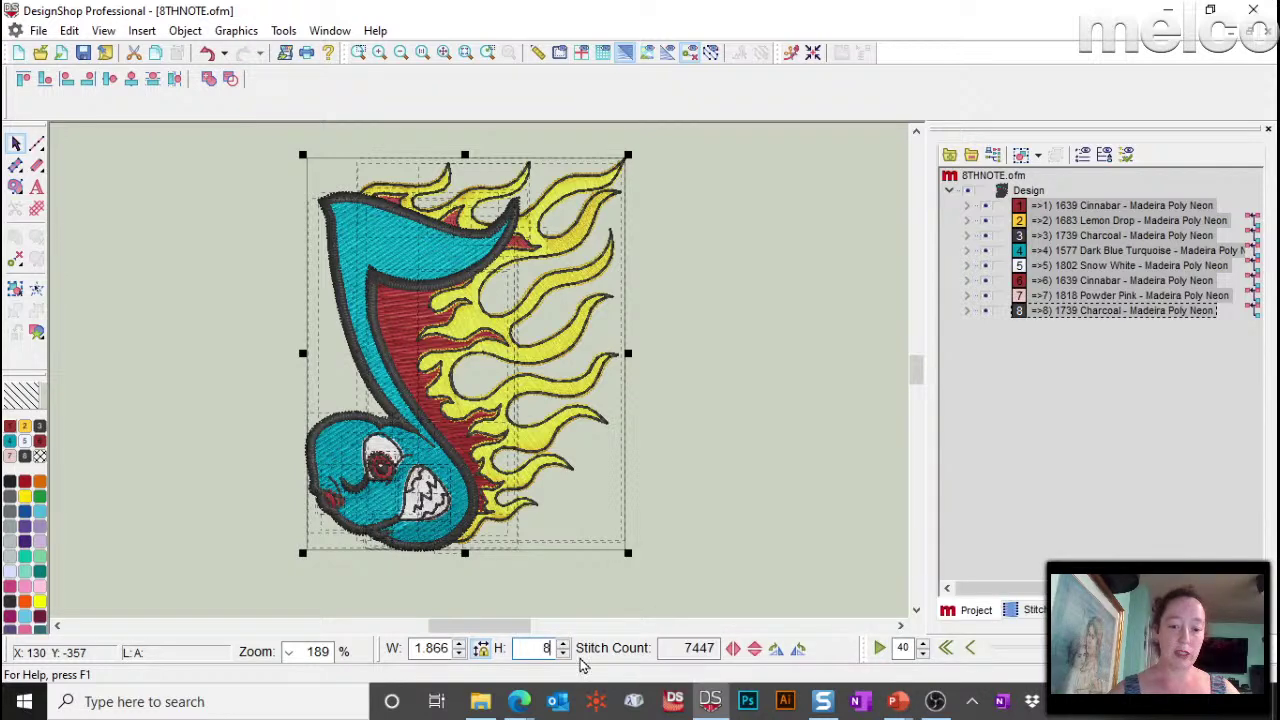
key(Return)
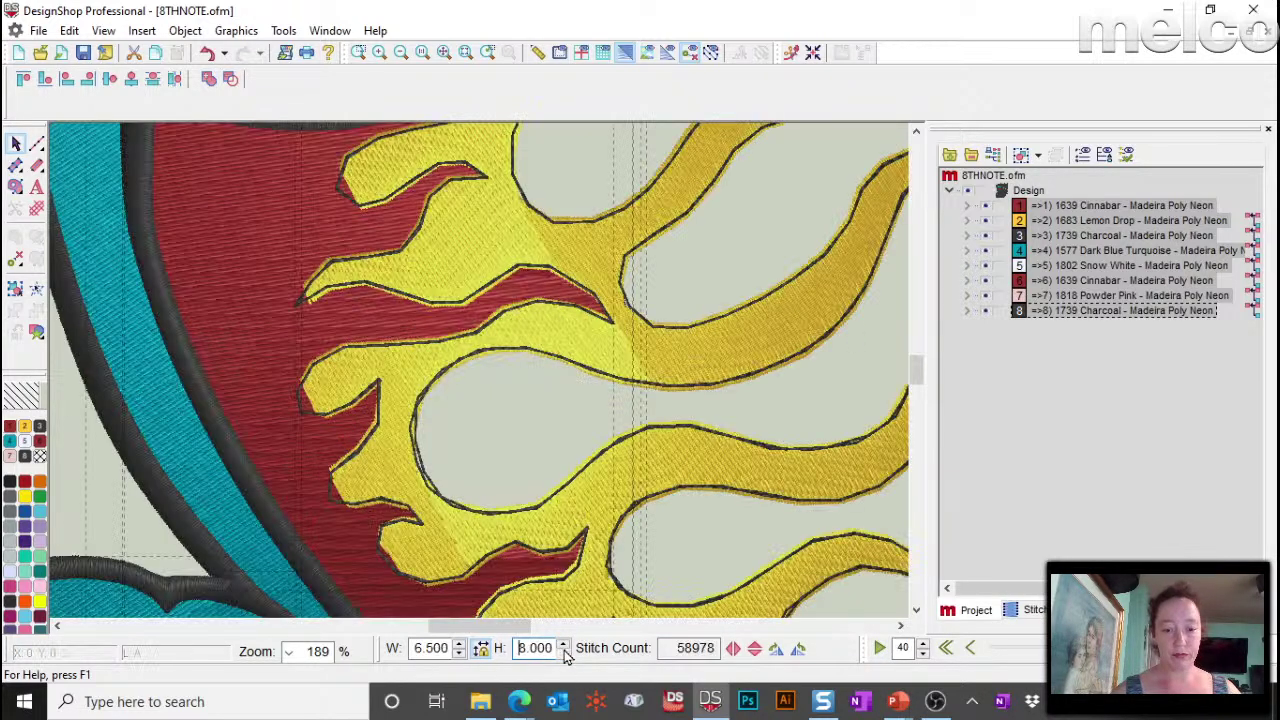
click(477, 53)
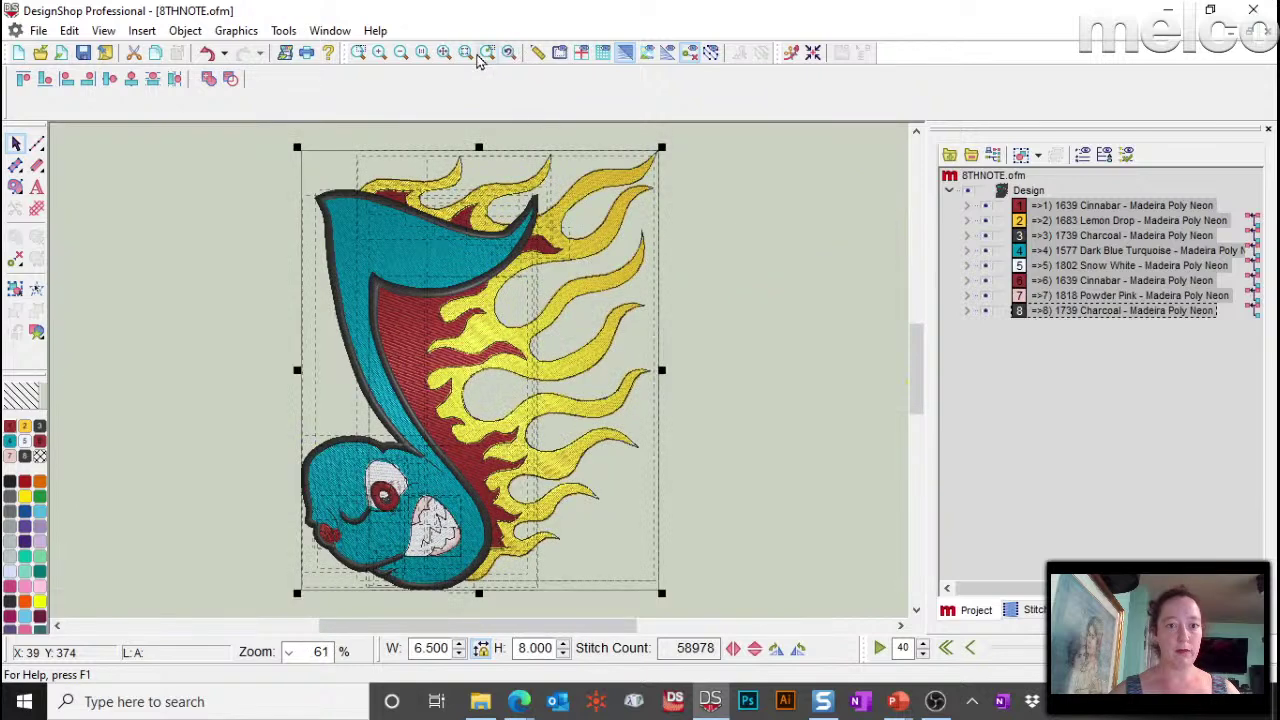
click(837, 383)
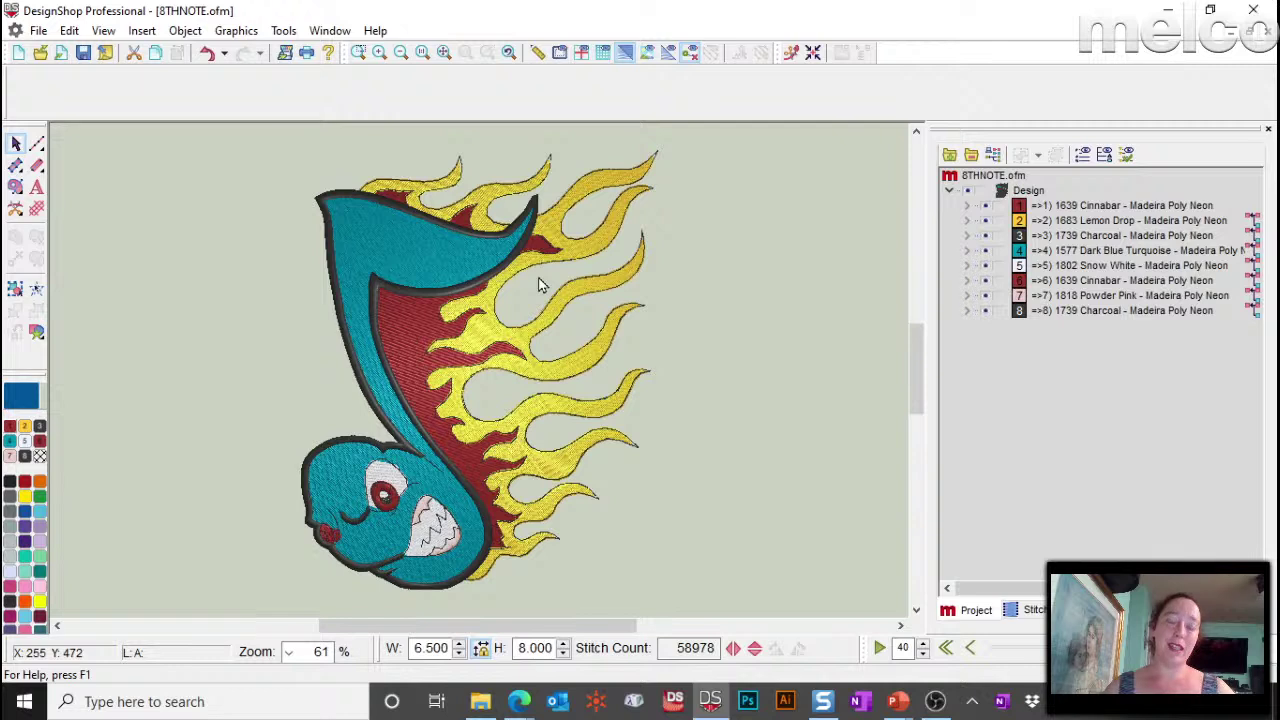
Step: Select the whole design and scale it to 80 percent with the proportions locked
click(1022, 190)
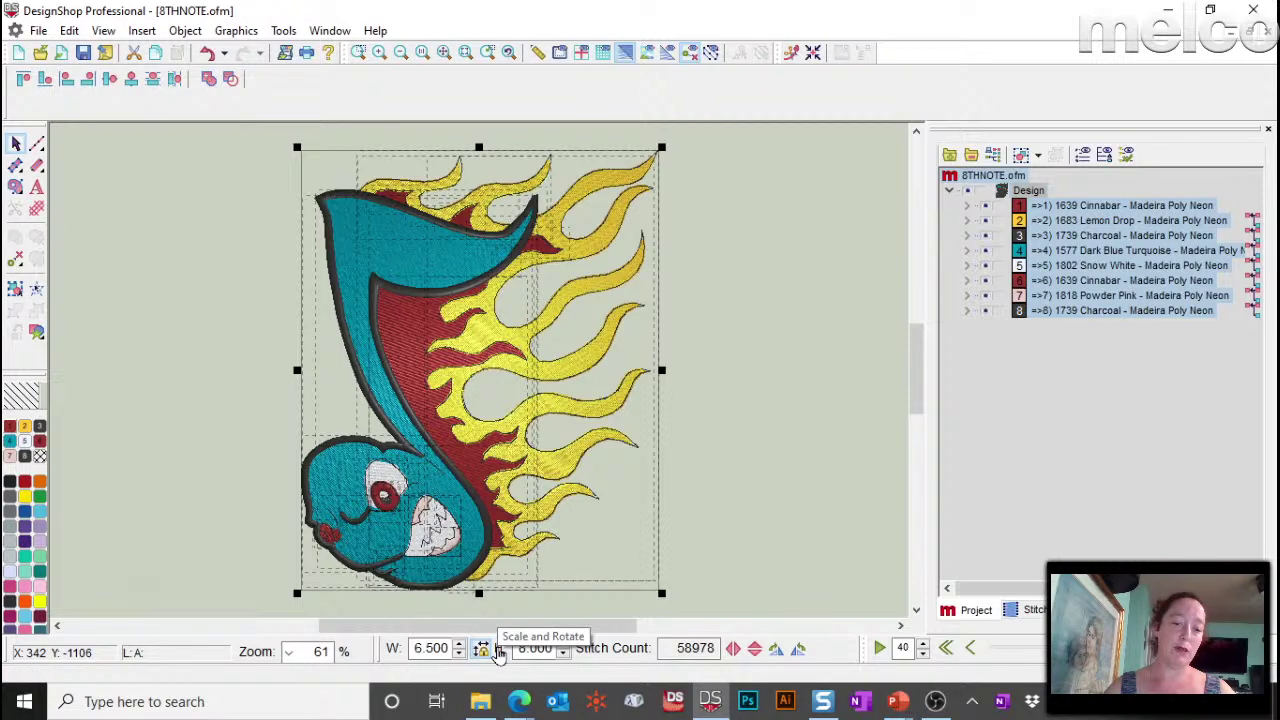
click(490, 649)
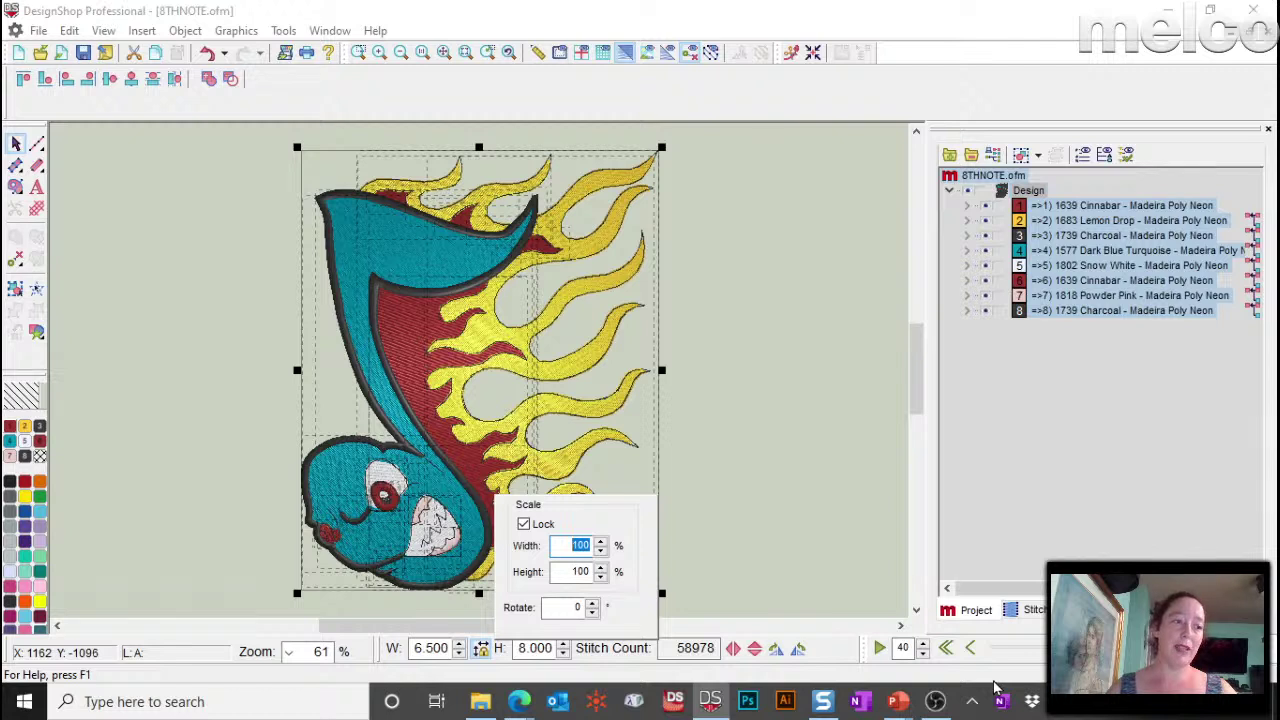
text(80)
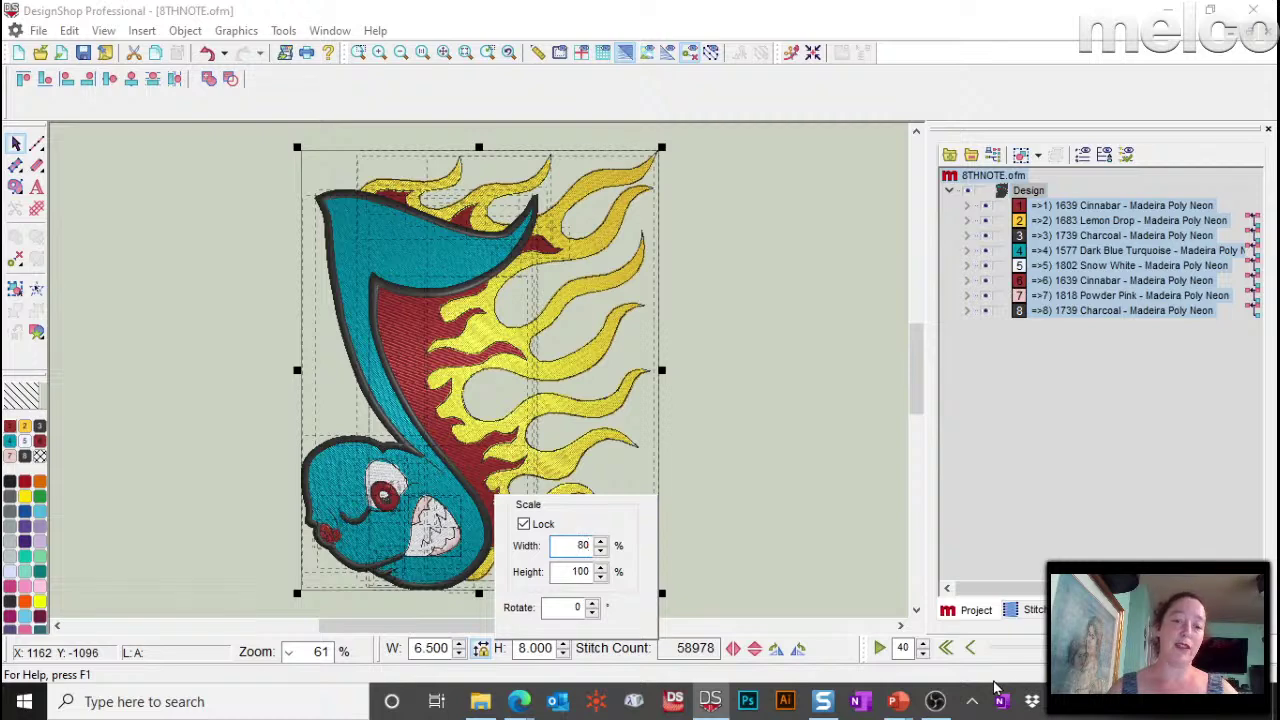
key(Return)
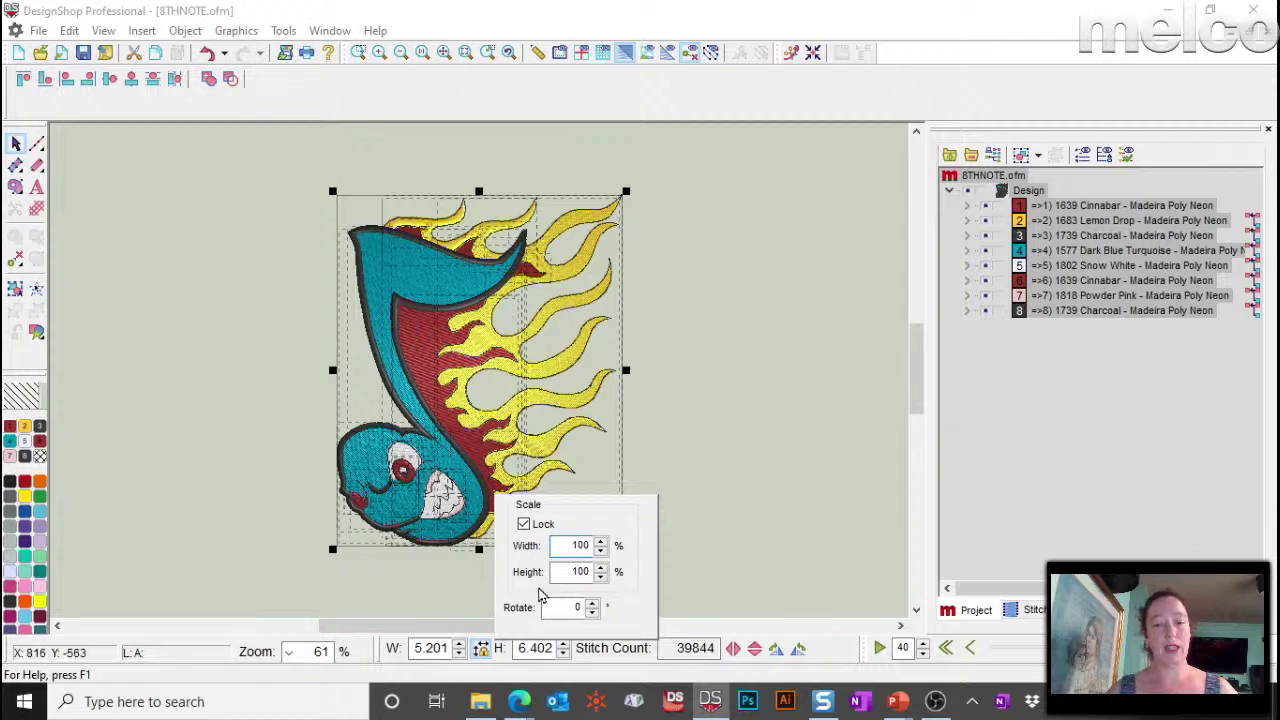
Step: Scale the design to 120 percent using the height percentage with proportions locked, and deselect it
double_click(563, 571)
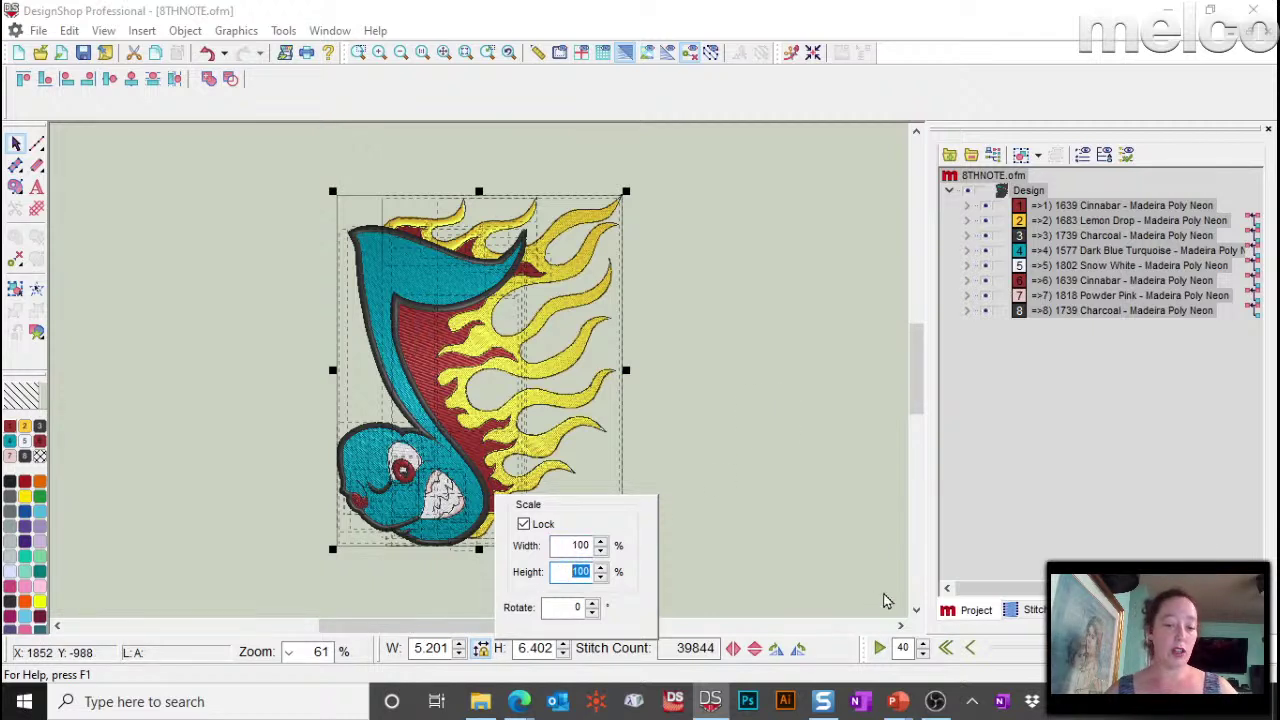
text(120)
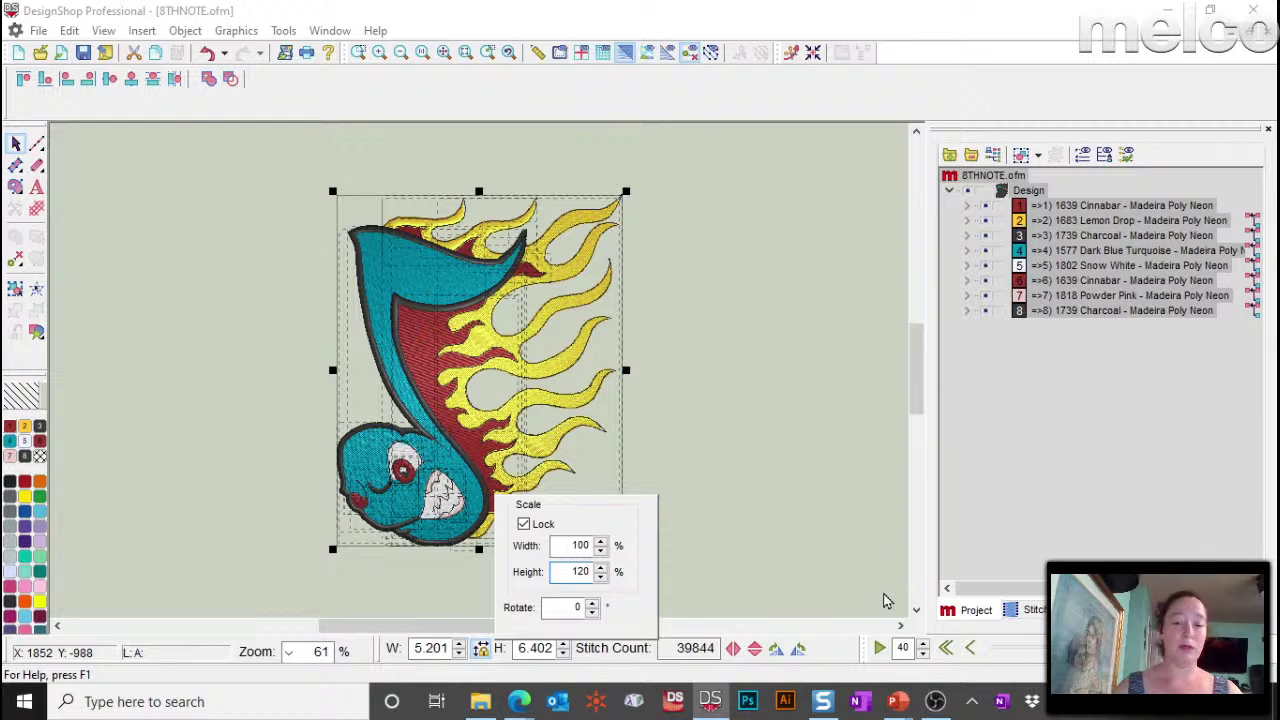
key(ctrl+z)
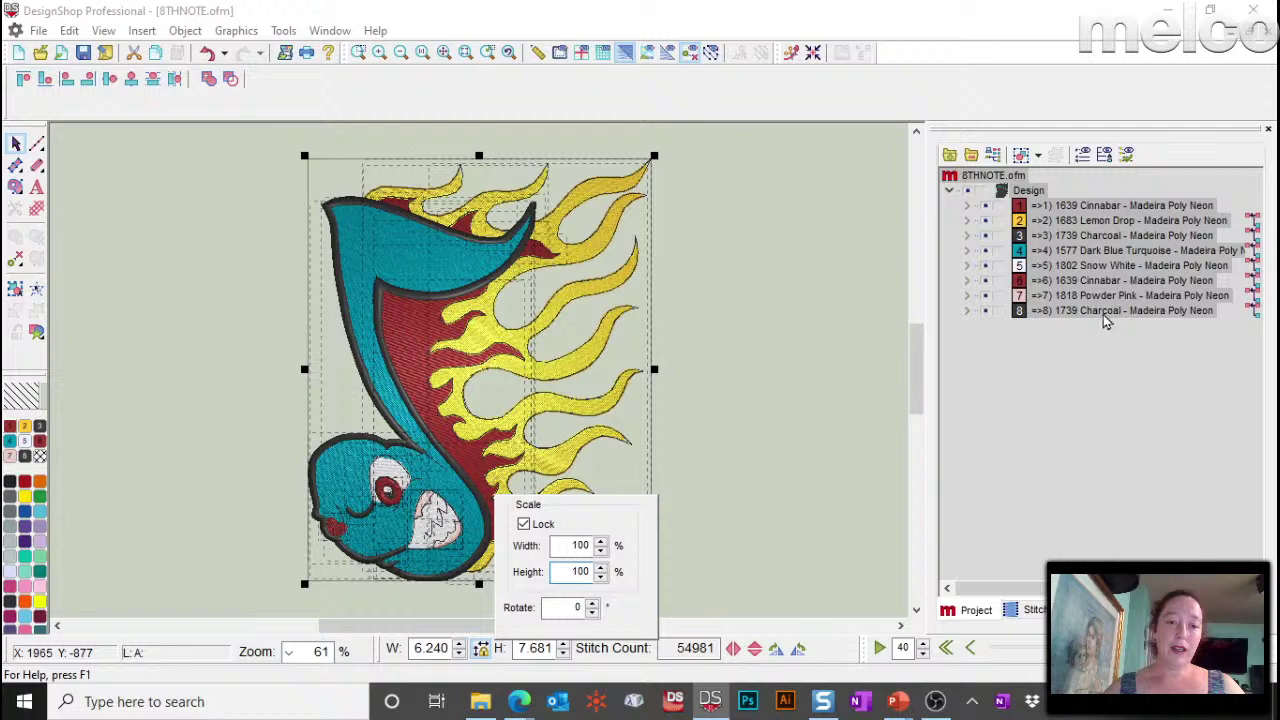
key(Escape)
click(266, 157)
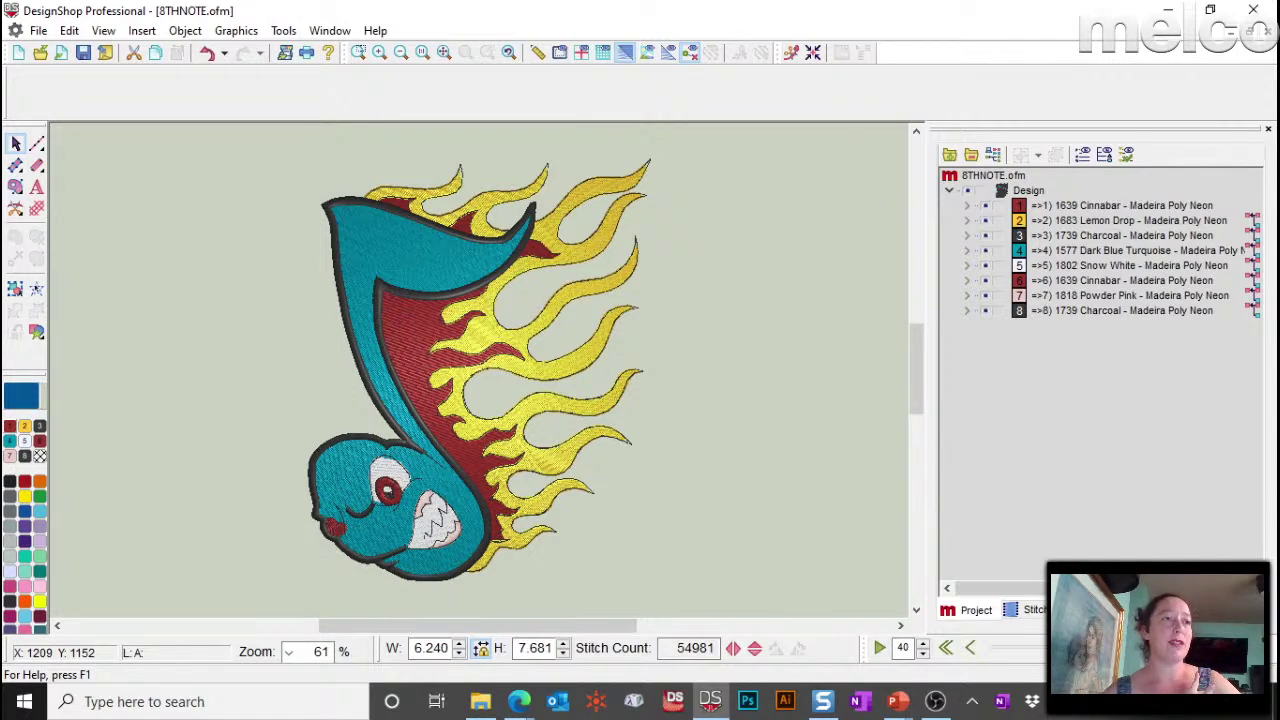
Step: Open the 1day.exp stitch file from the Designs folder
click(518, 701)
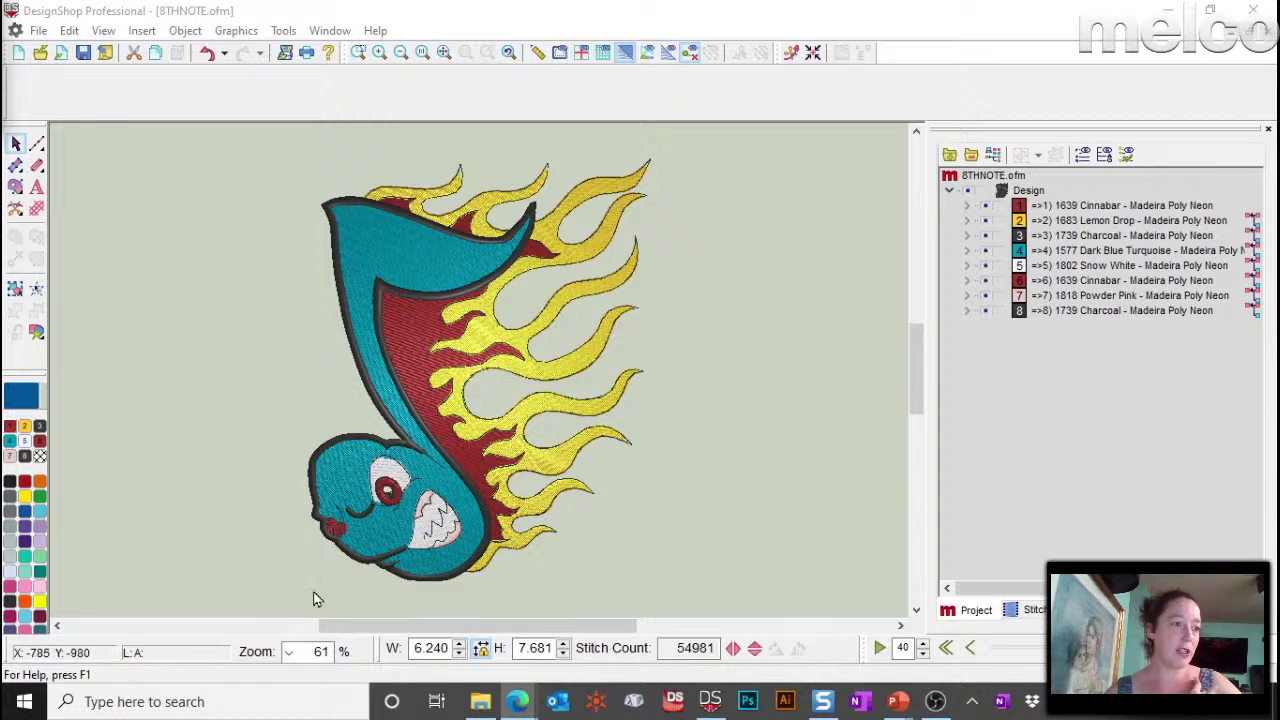
click(40, 53)
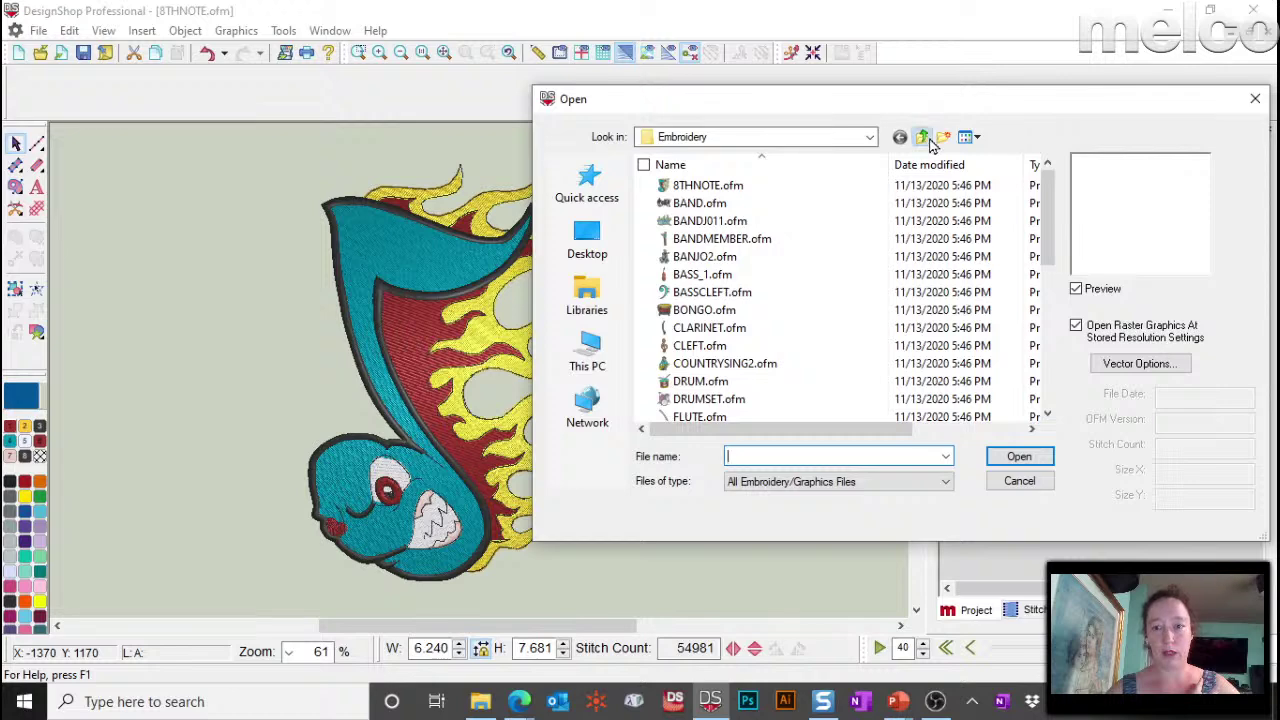
click(924, 139)
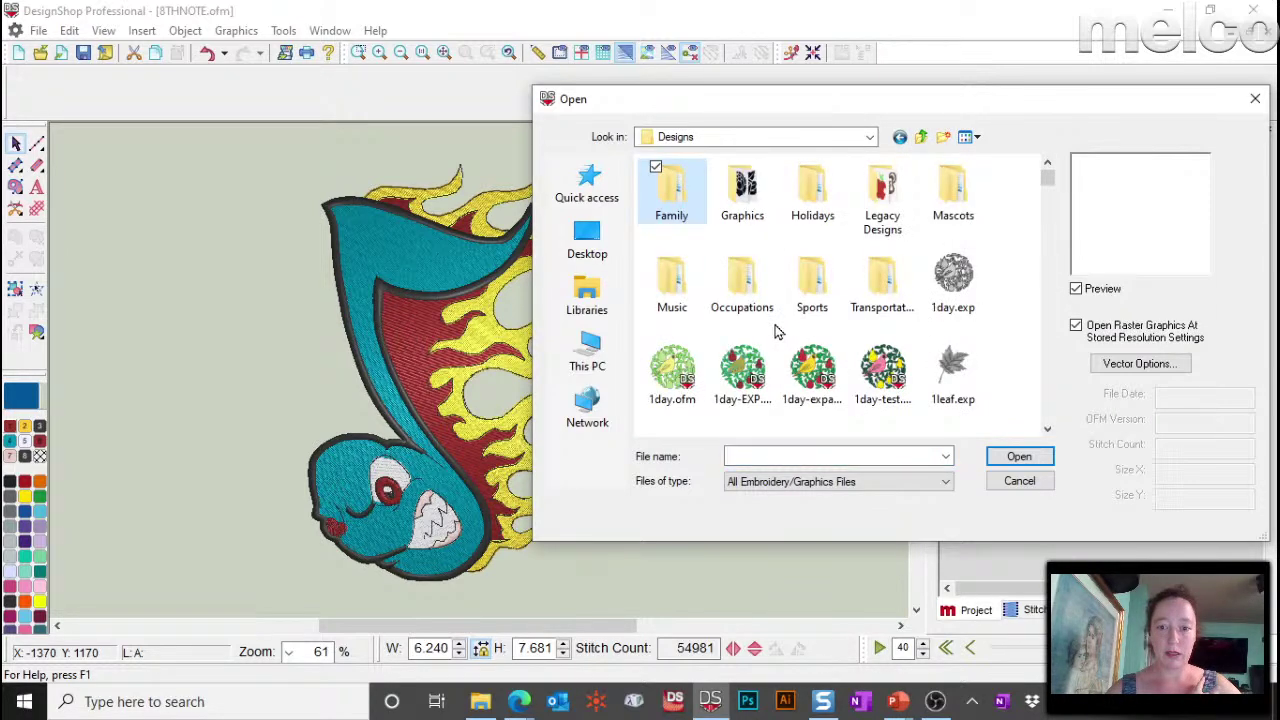
click(933, 285)
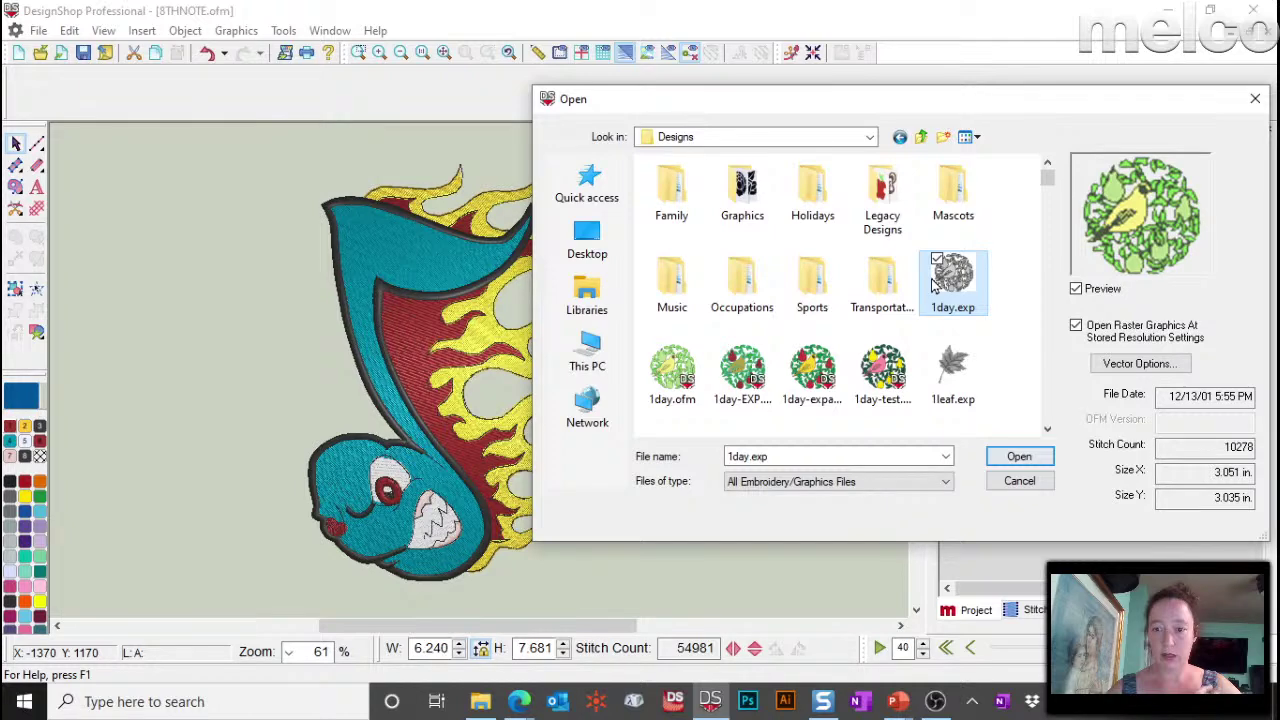
double_click(933, 285)
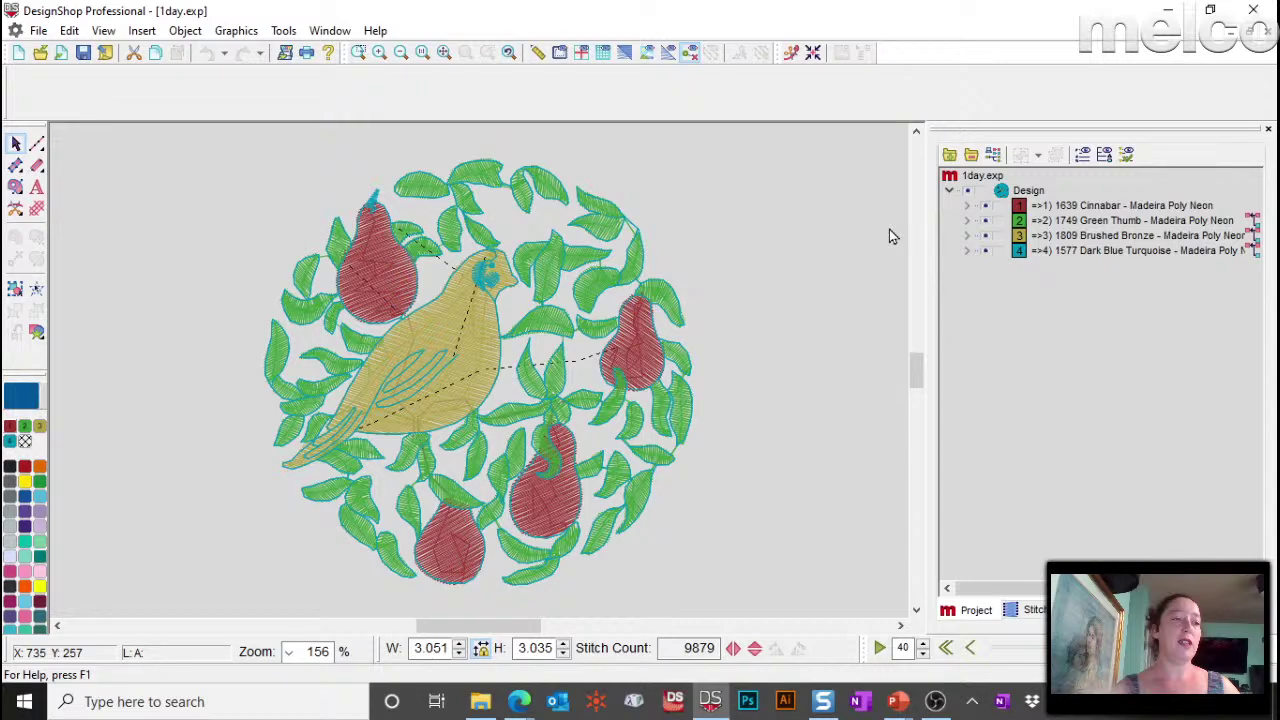
Step: Review the proportional scaling and expanded stitch processing settings of the Cinnabar pear element without changing them, leaving it deselected
right_click(378, 262)
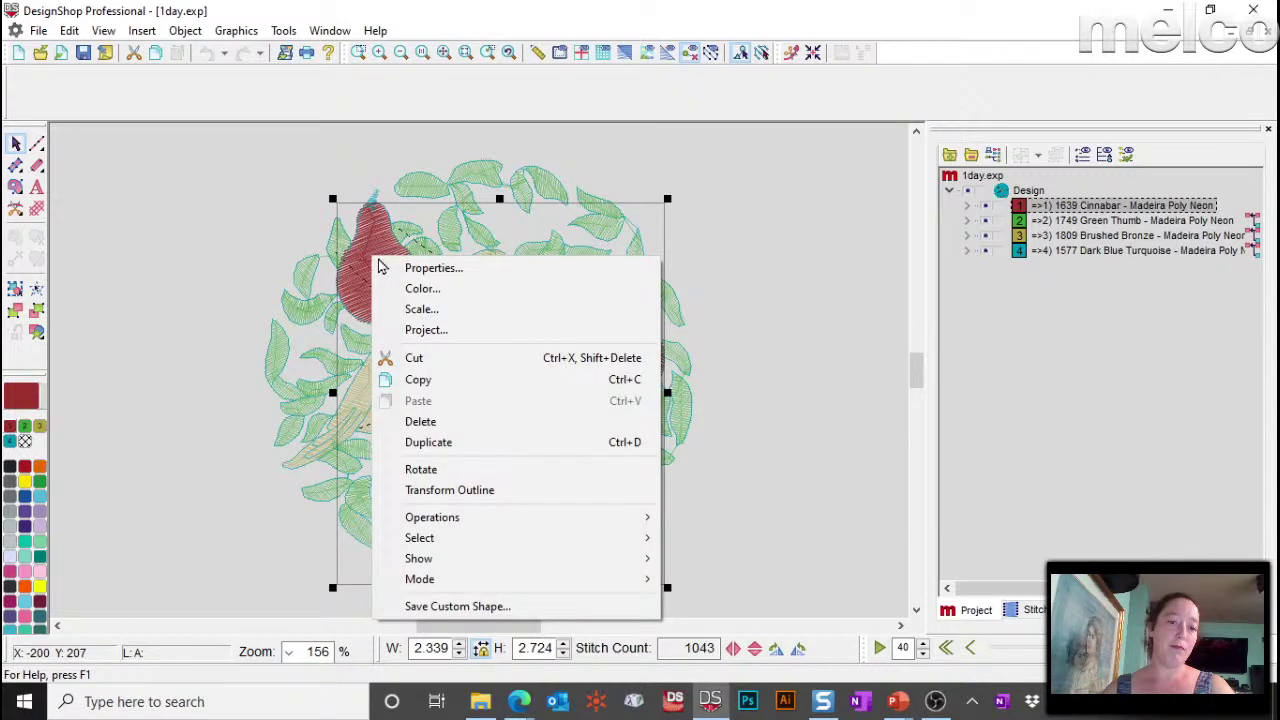
click(421, 310)
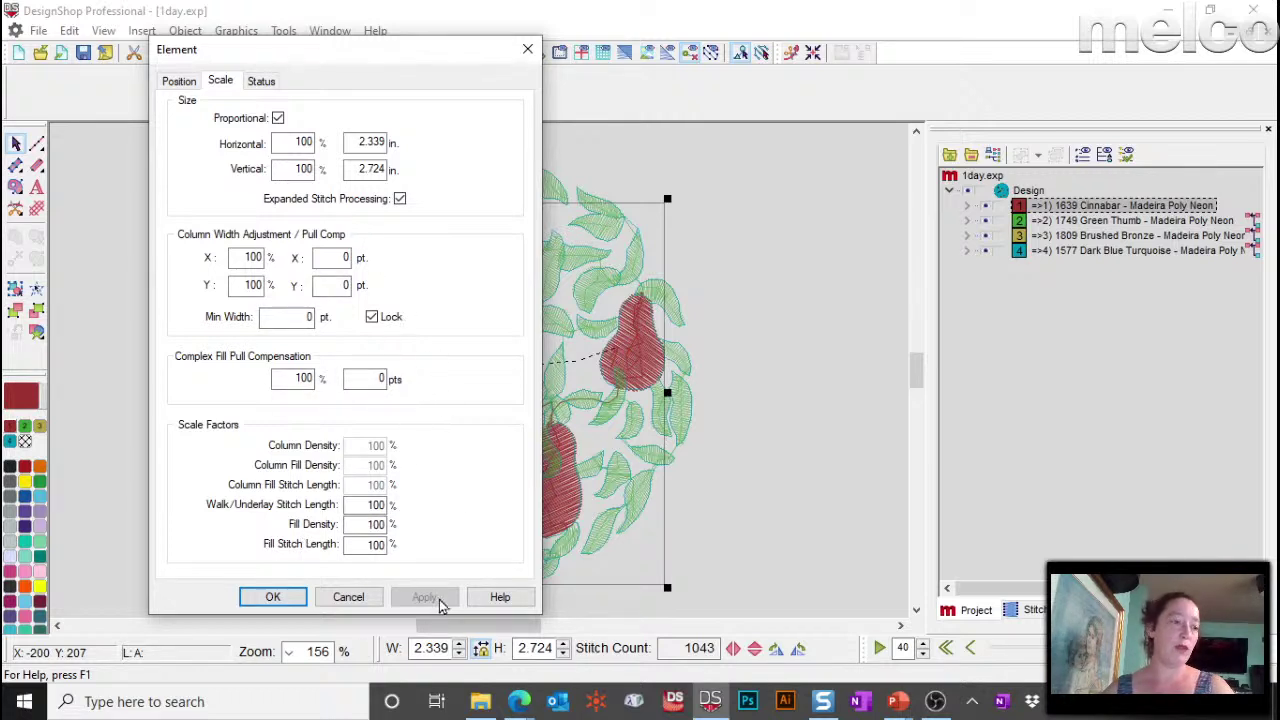
click(350, 598)
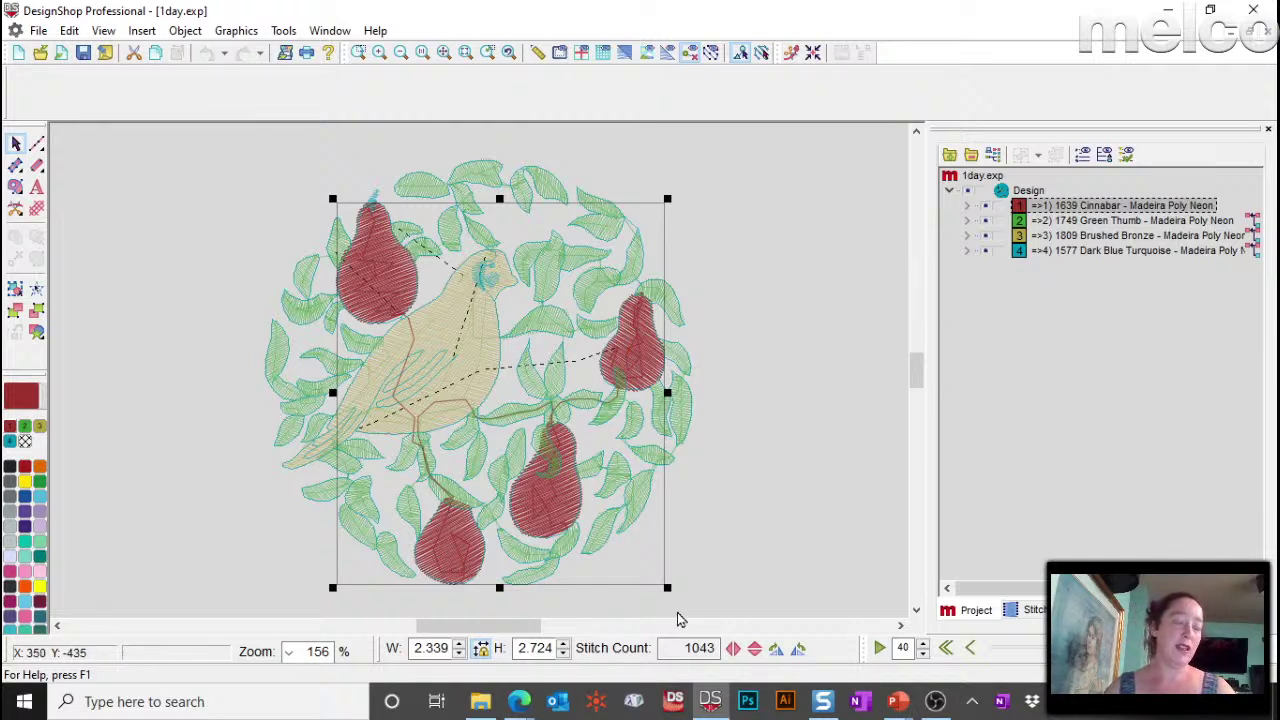
click(755, 411)
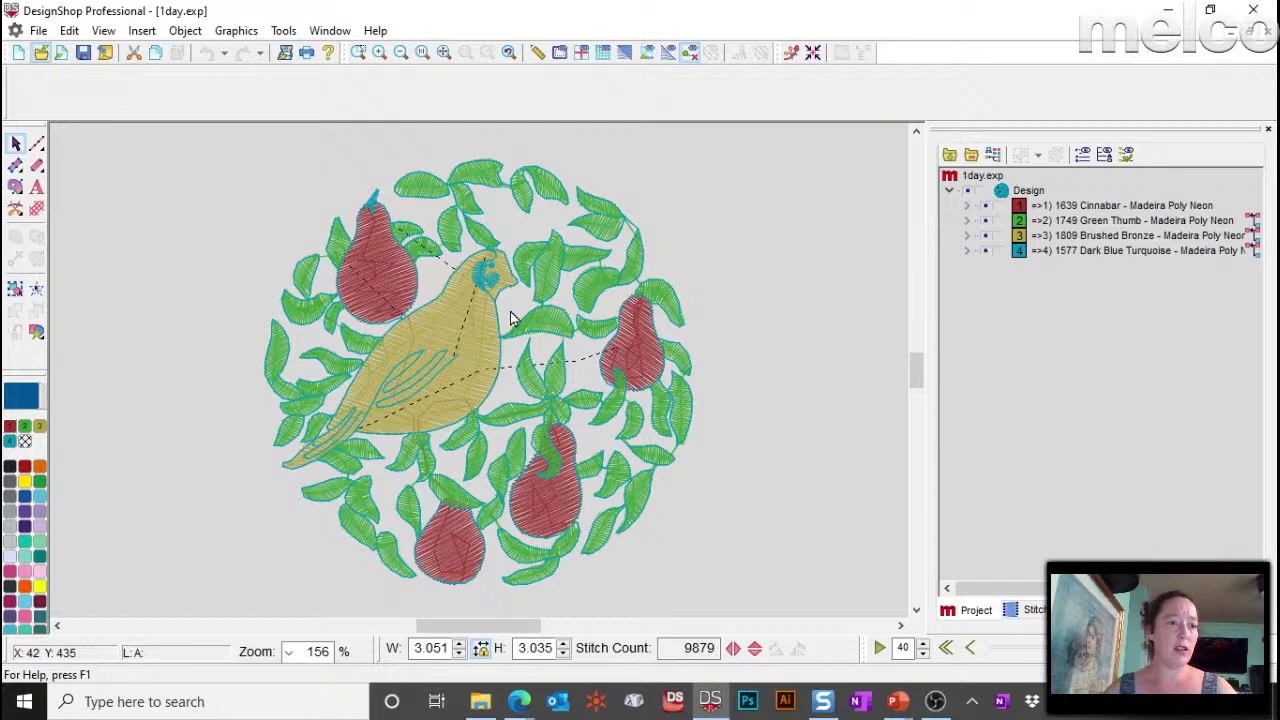
Step: Review the embroidery file formats that can be opened, from Melco Project File to All Files, without opening a file
key(ctrl+o)
click(830, 481)
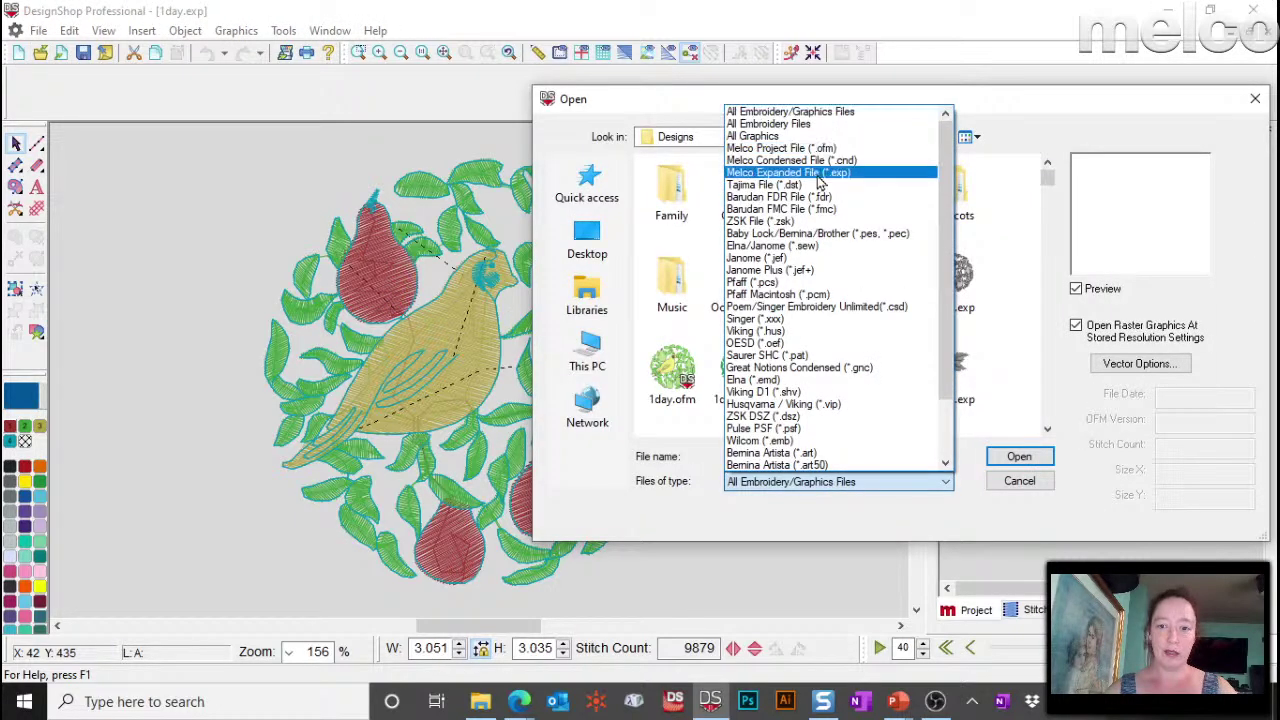
scroll(810, 246, down, 2)
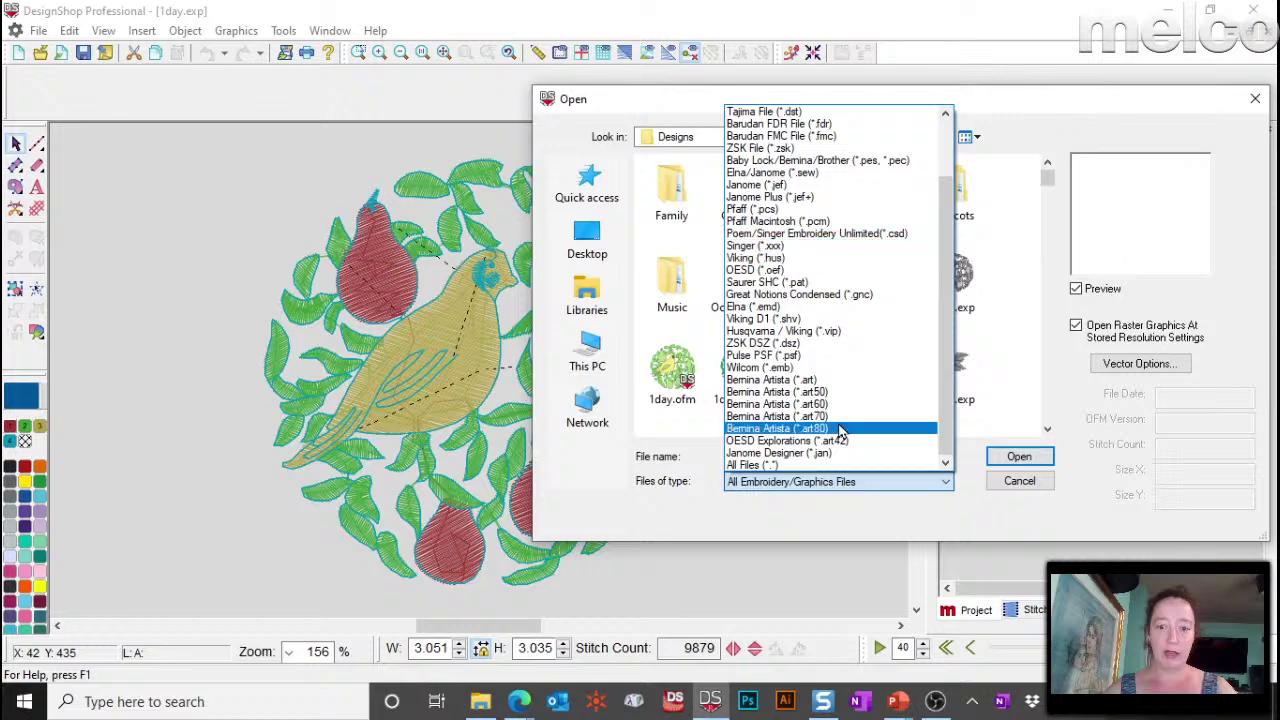
scroll(810, 330, up, 2)
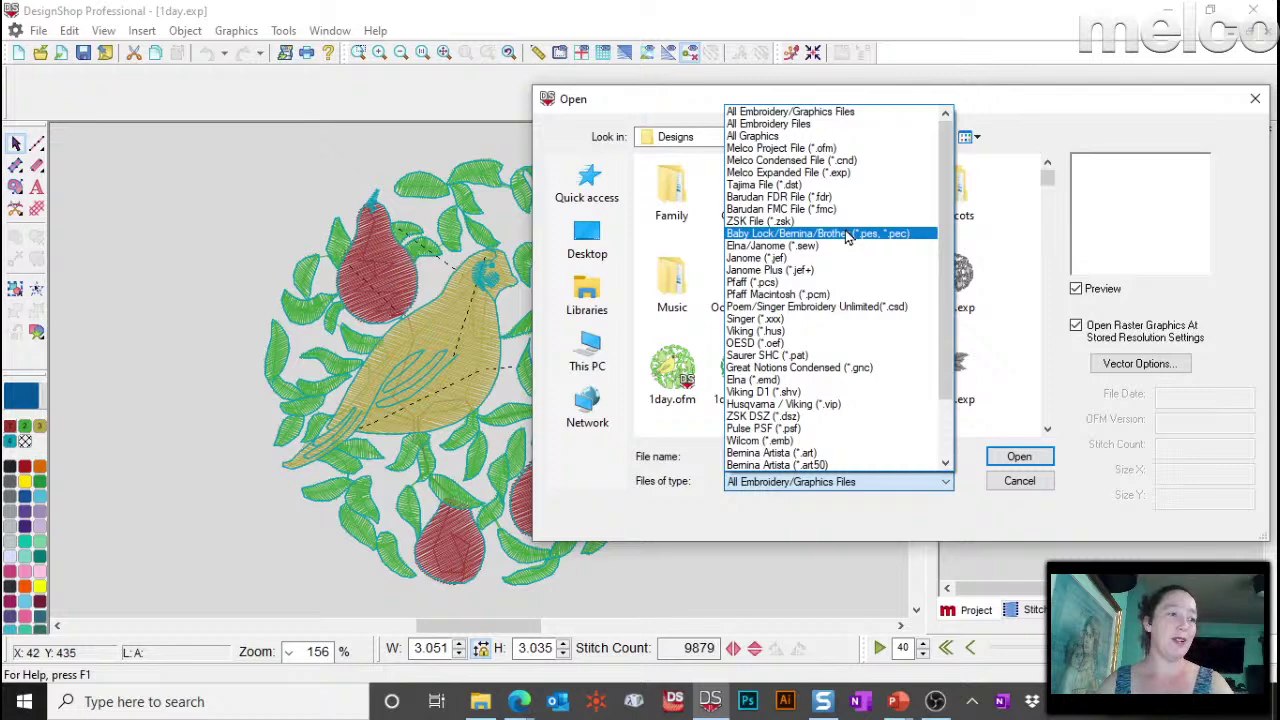
click(405, 170)
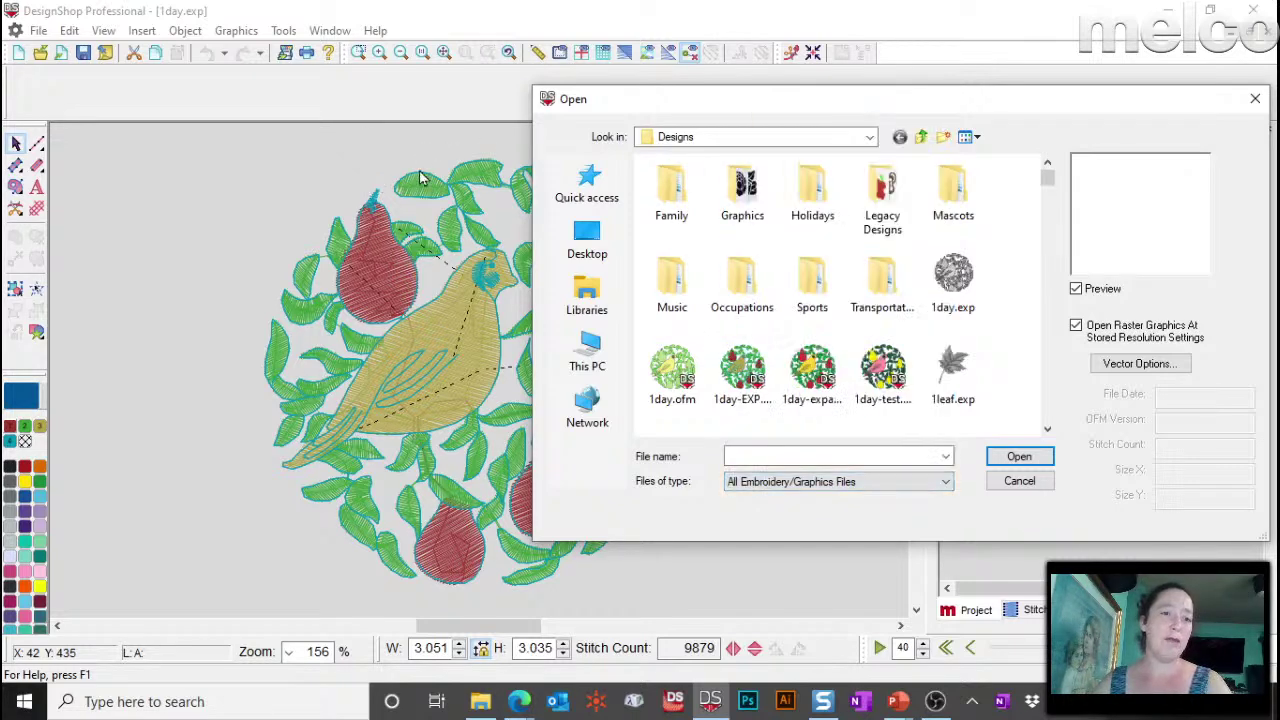
click(1044, 488)
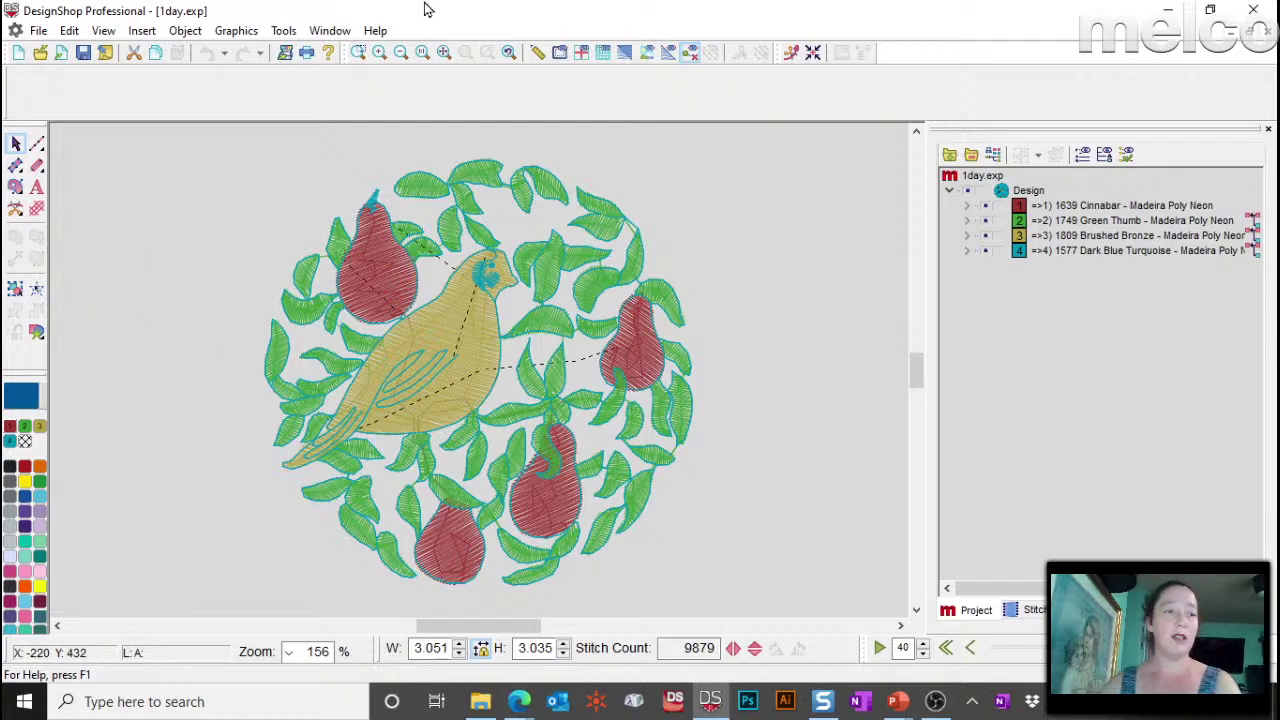
Step: Open the tree.ofm design and show the edge of the green applique close up in 3D stitch view
click(329, 30)
click(329, 30)
click(38, 30)
mouse_move(69, 30)
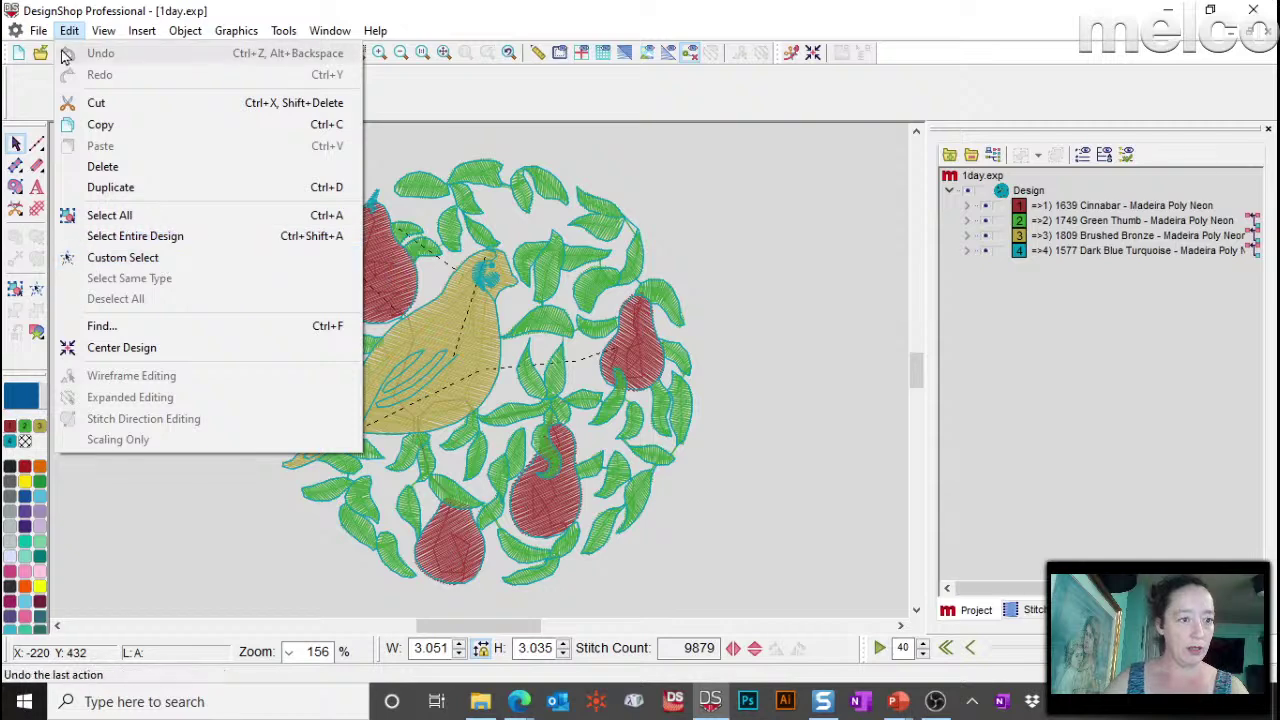
click(108, 300)
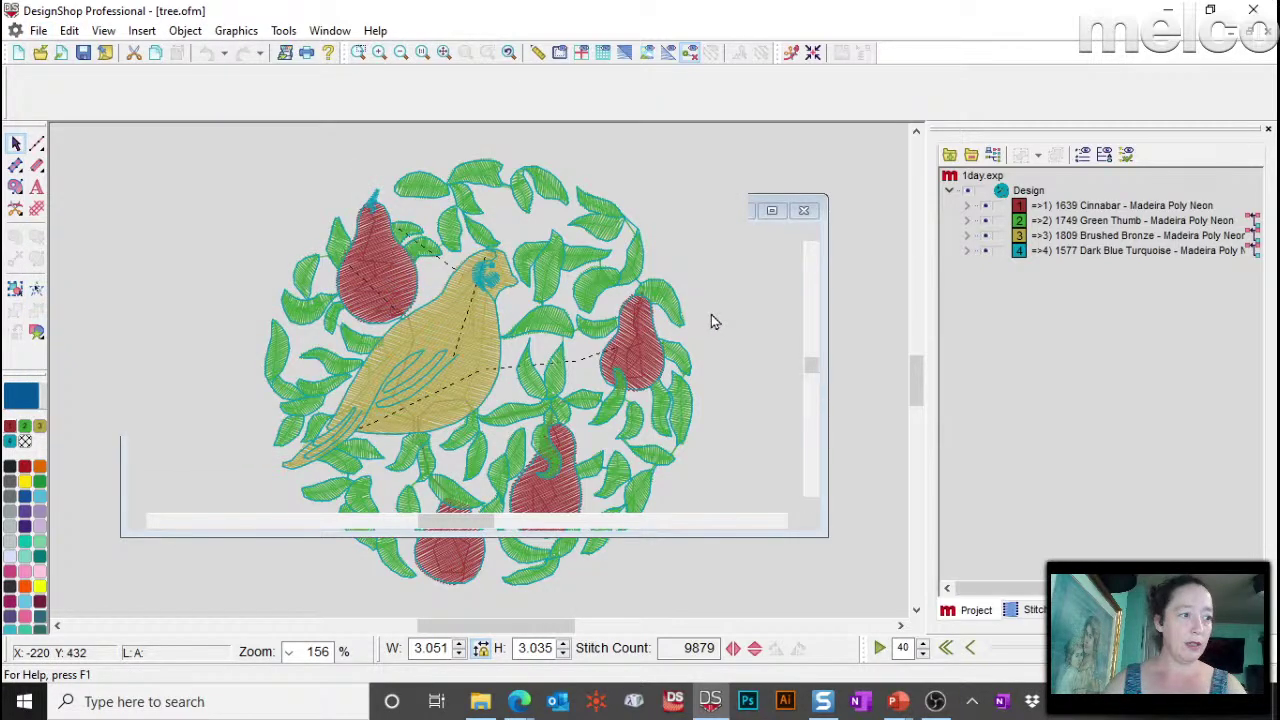
click(357, 53)
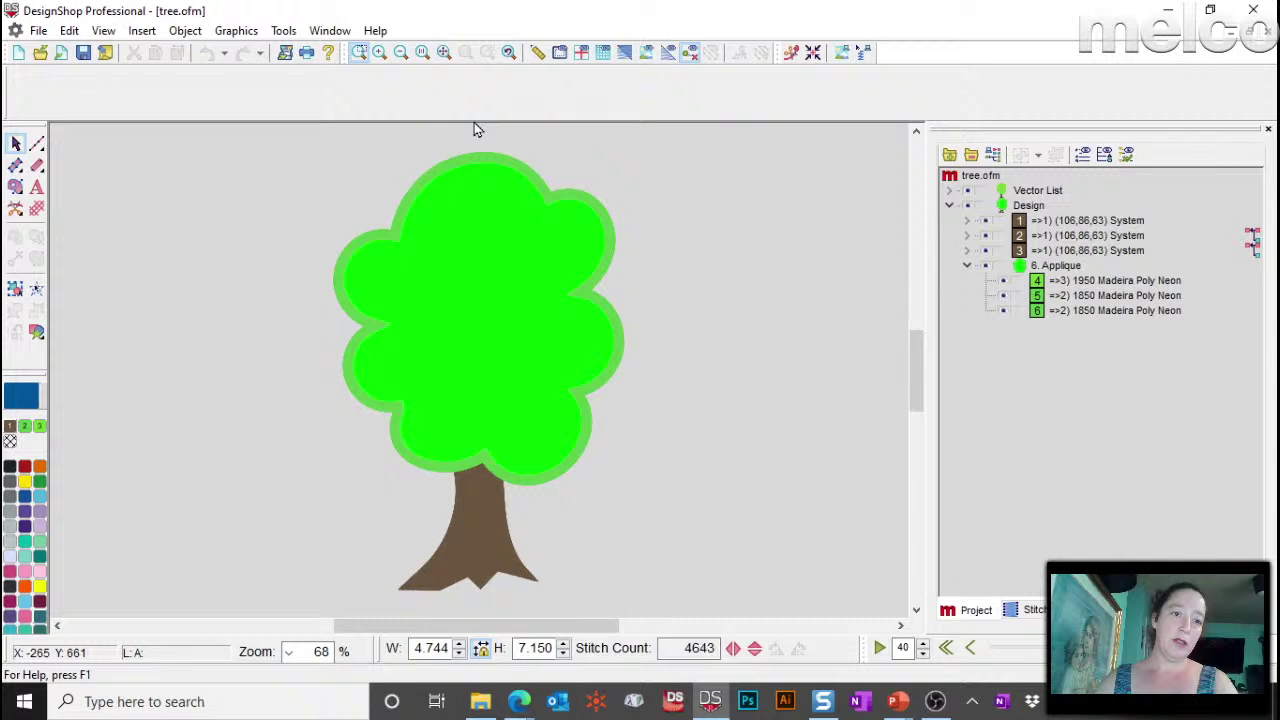
click(474, 124)
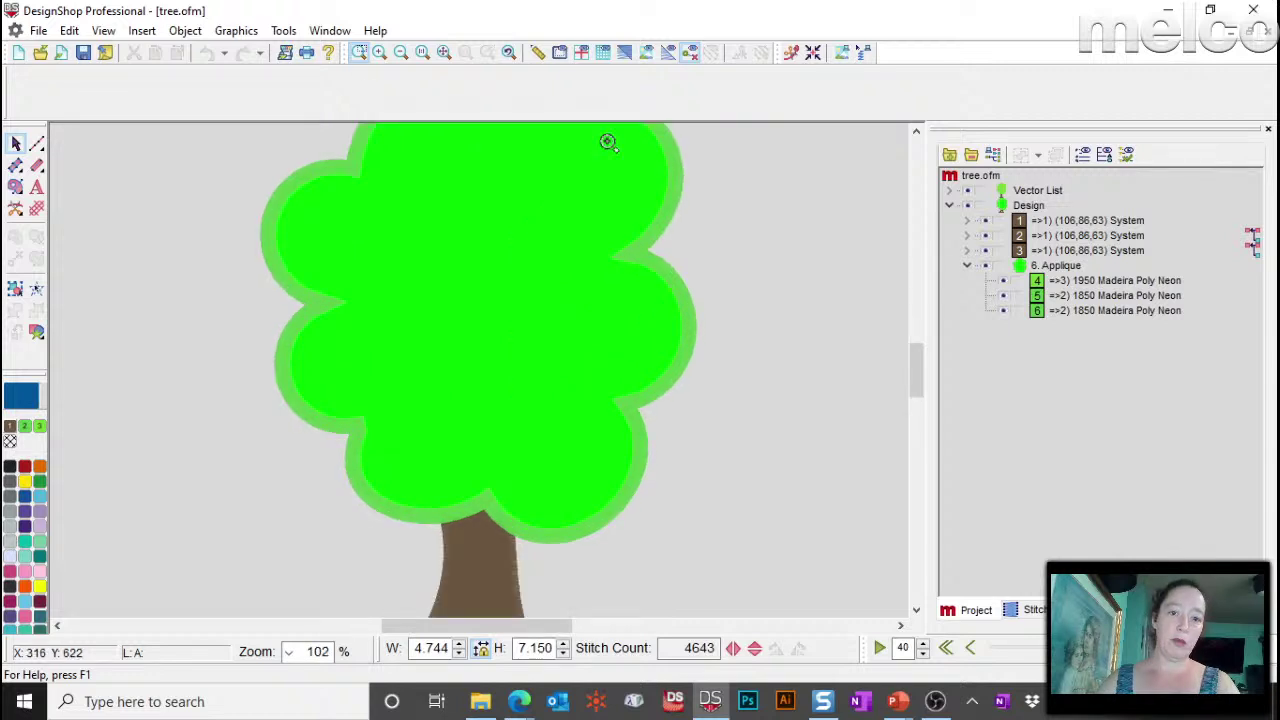
drag(607, 142, 793, 240)
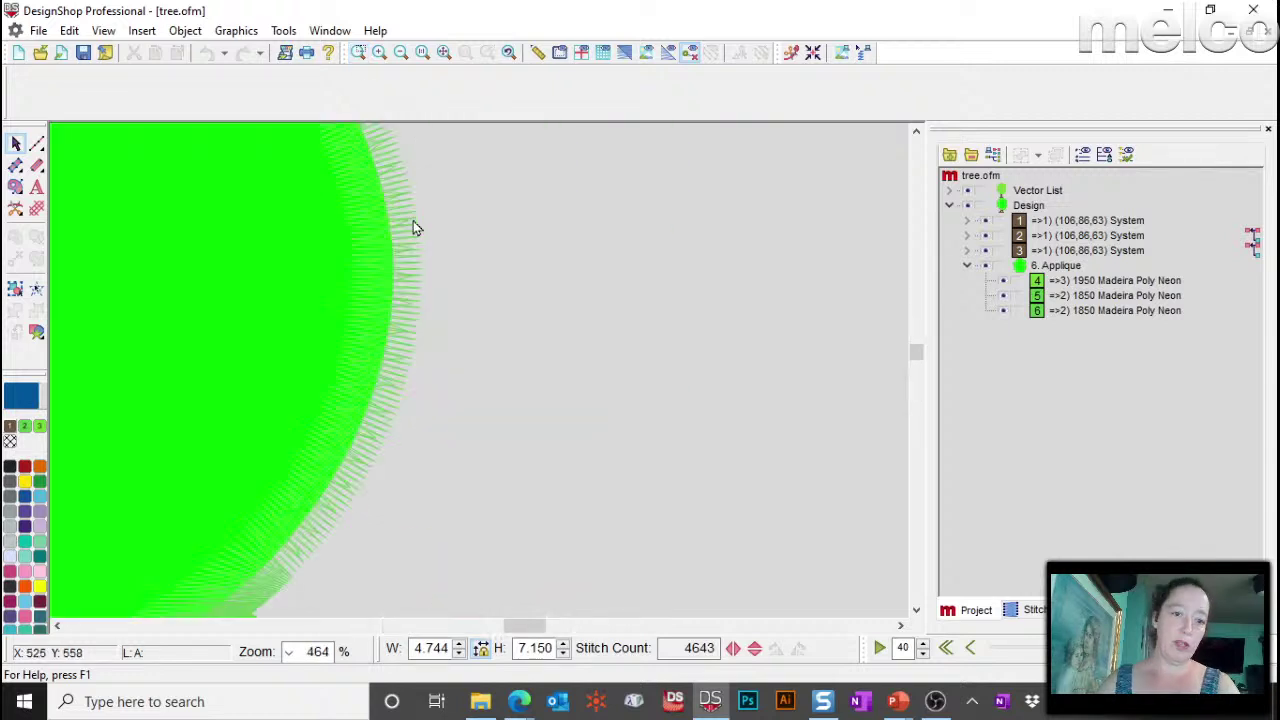
click(603, 54)
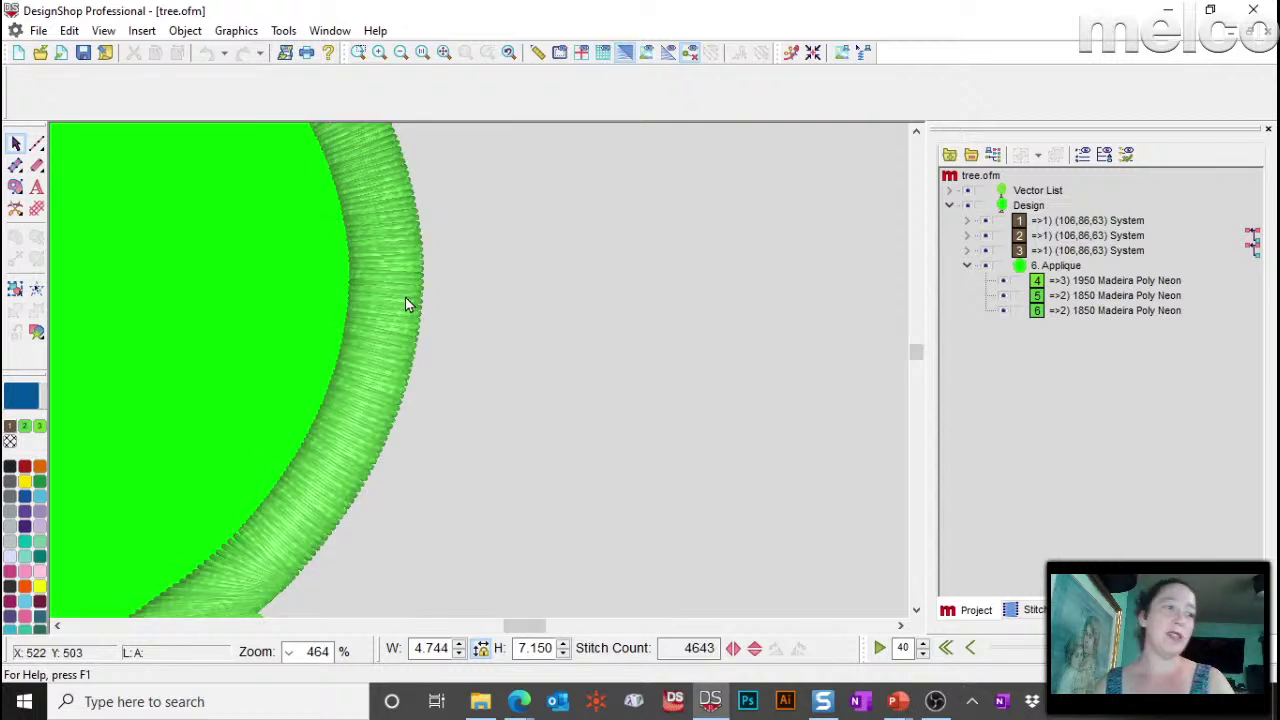
Step: Set the density of the applique's satin cover stitching to 3.5 pt with Auto-Density off
click(390, 170)
click(1052, 311)
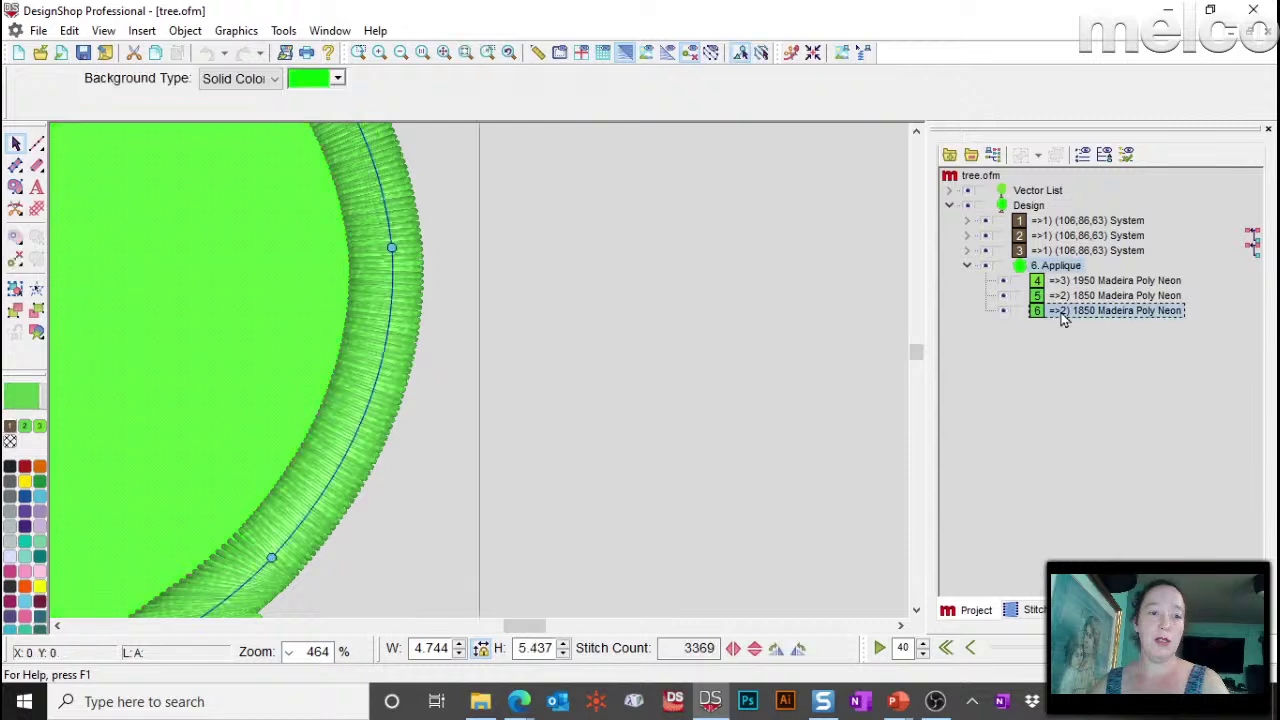
double_click(1060, 267)
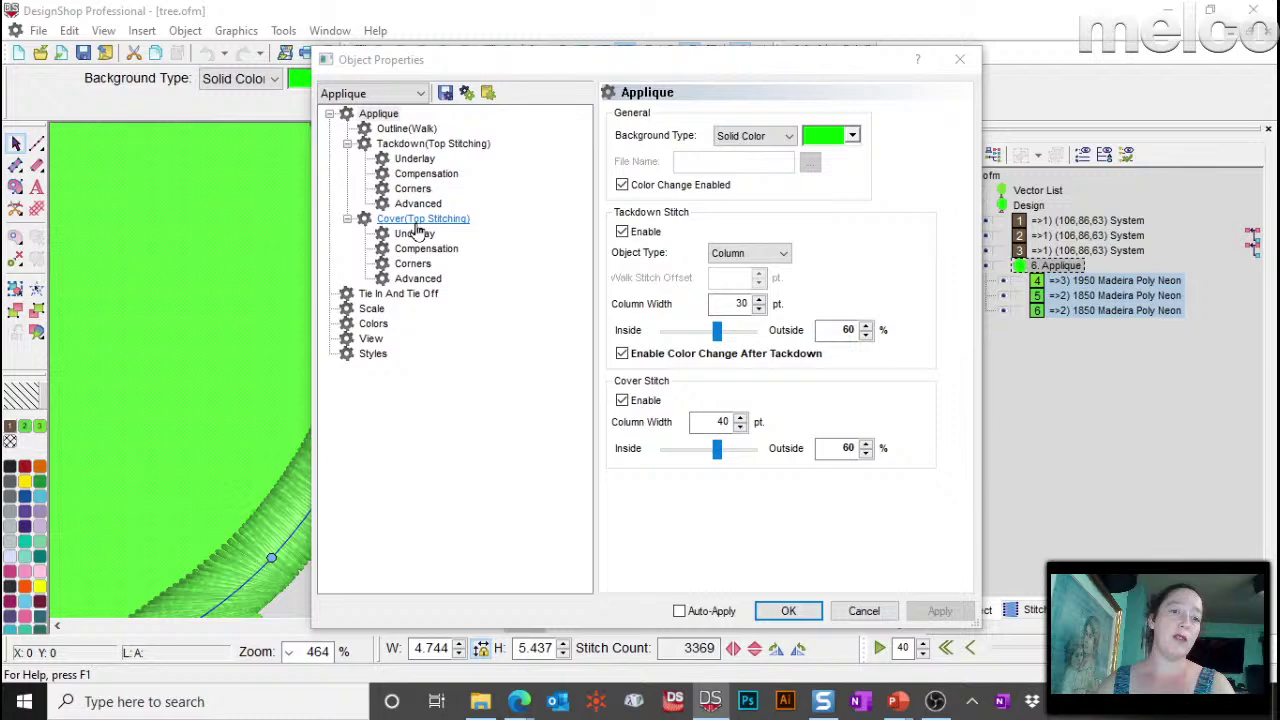
click(422, 219)
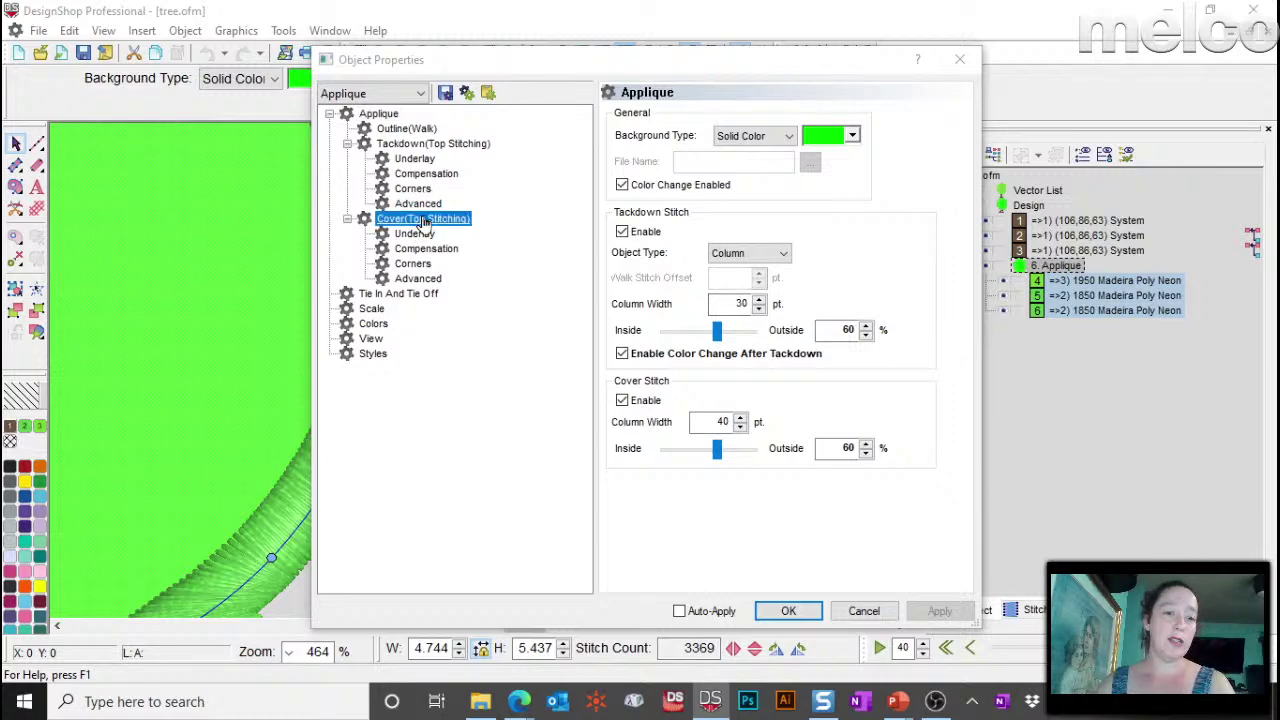
click(424, 222)
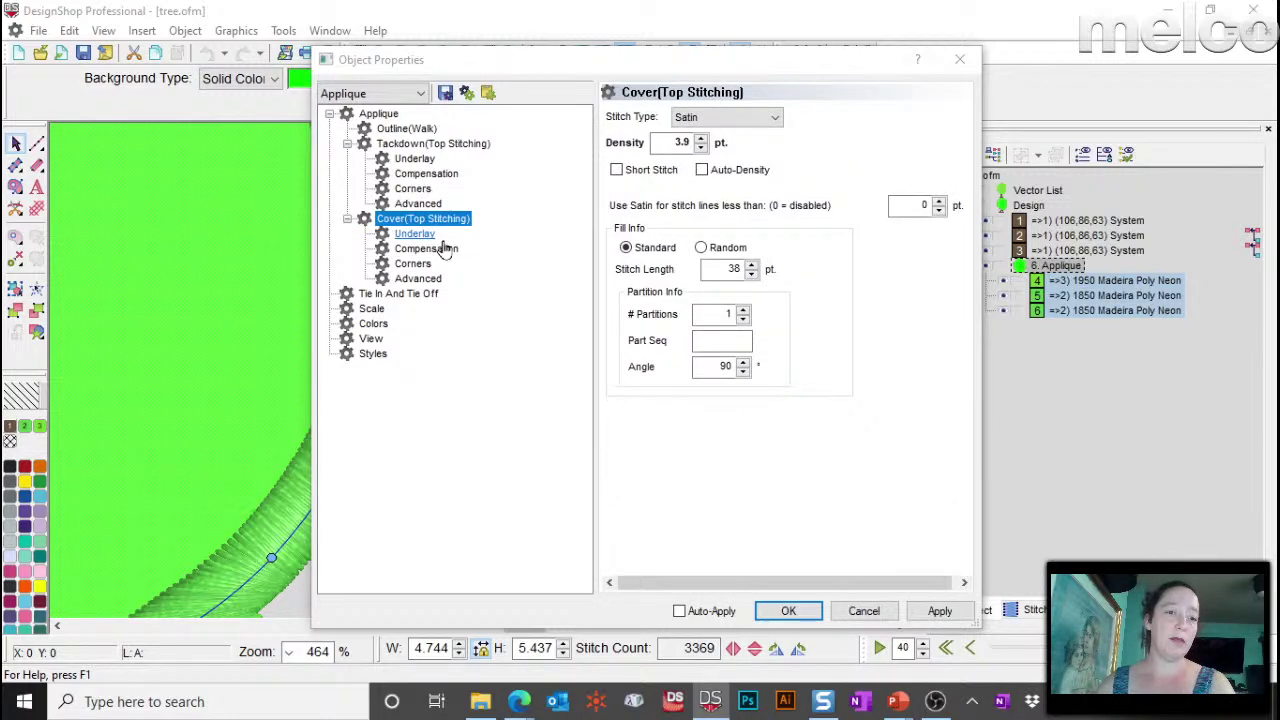
click(703, 171)
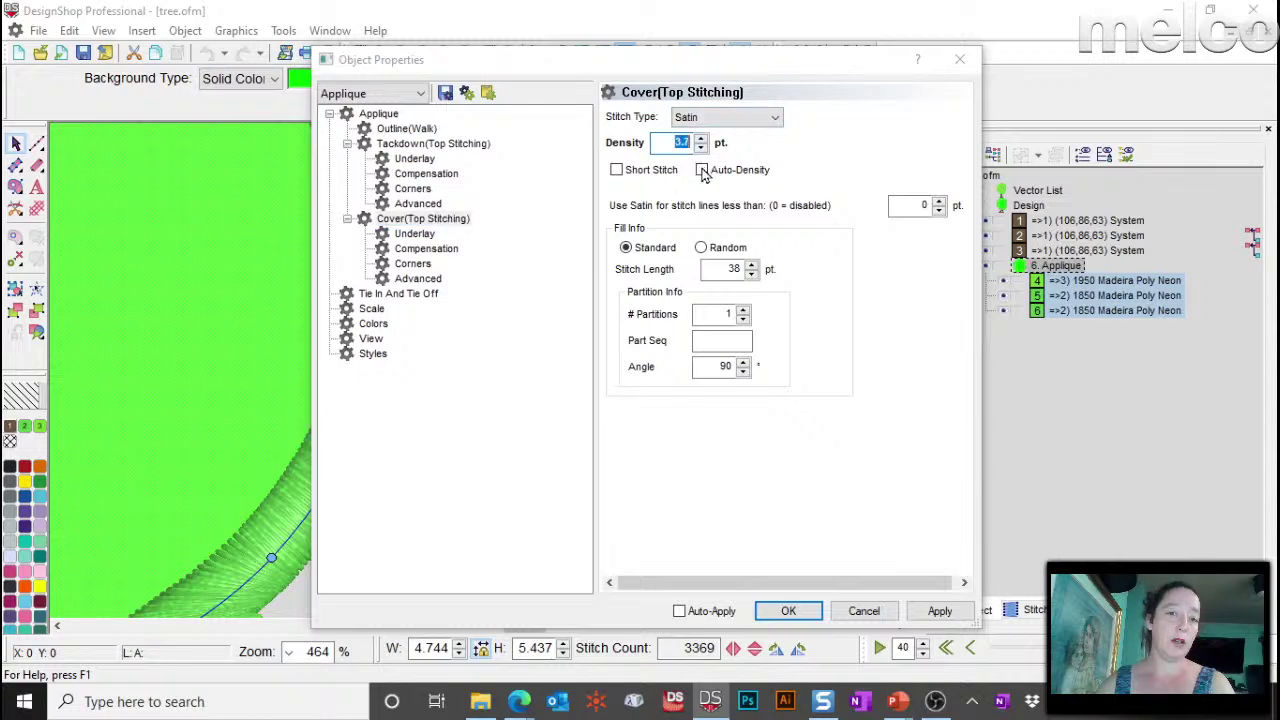
click(703, 171)
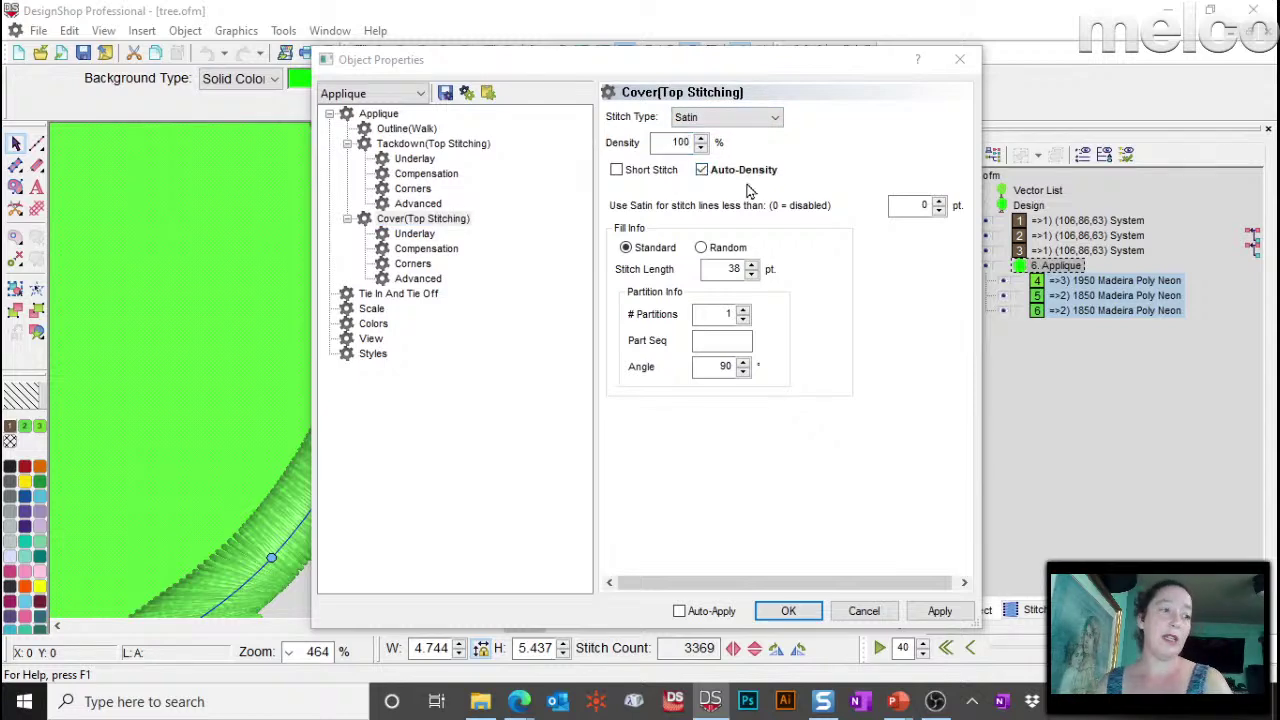
click(704, 172)
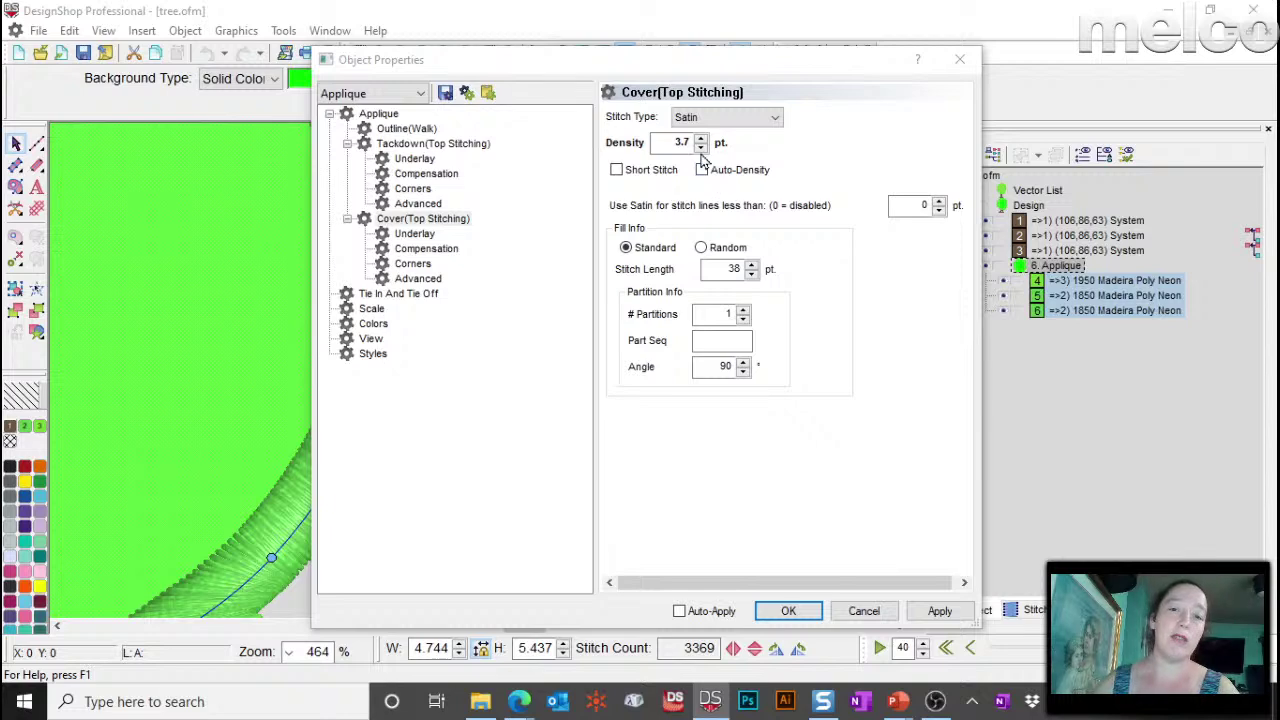
click(701, 148)
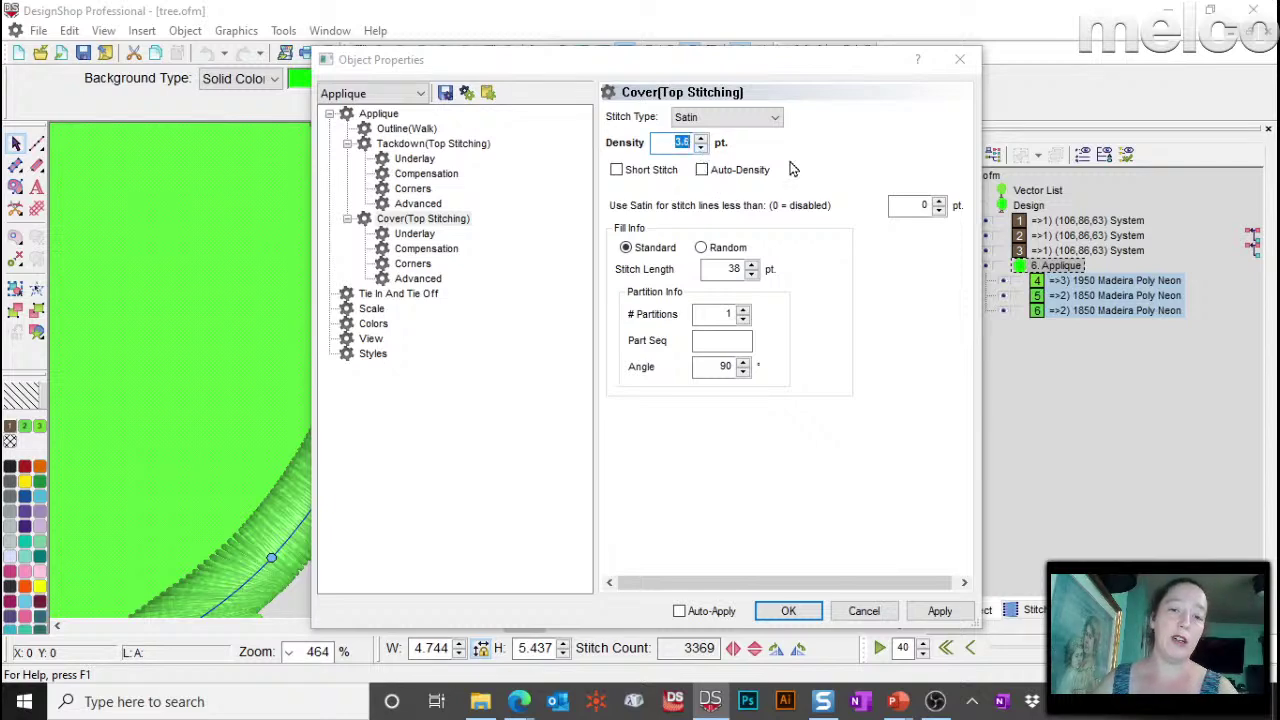
click(932, 615)
click(639, 404)
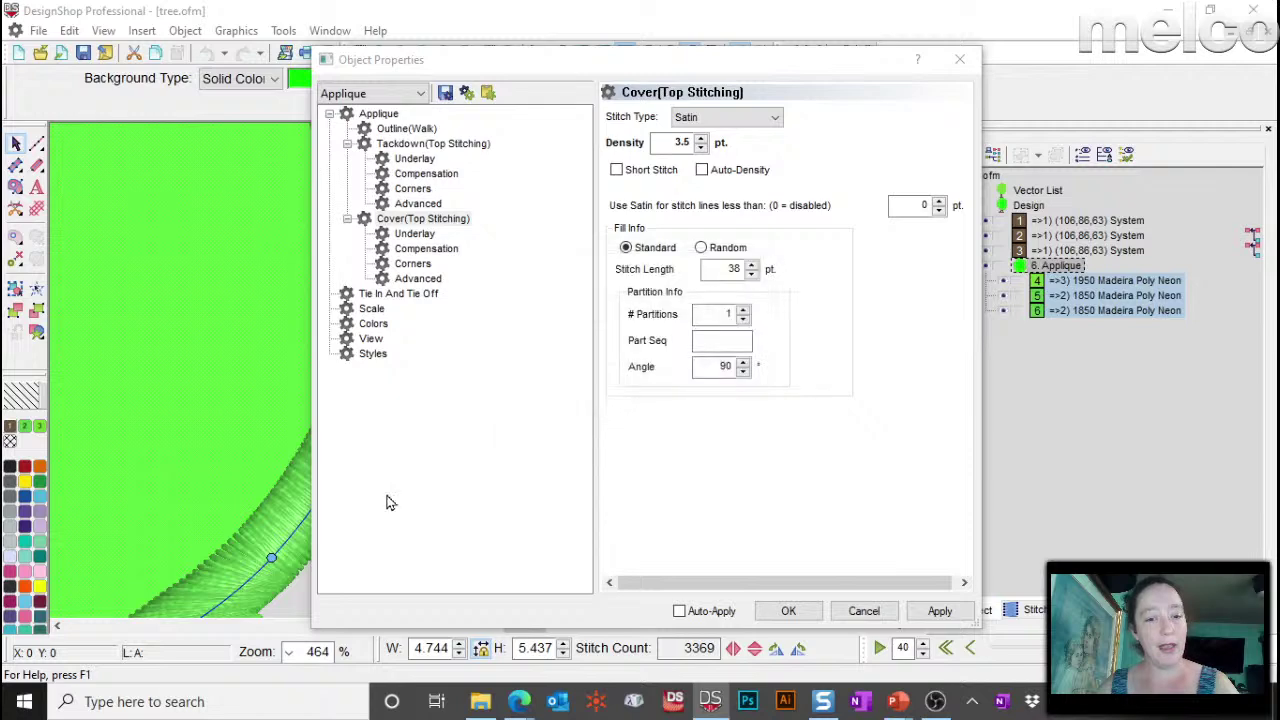
click(788, 611)
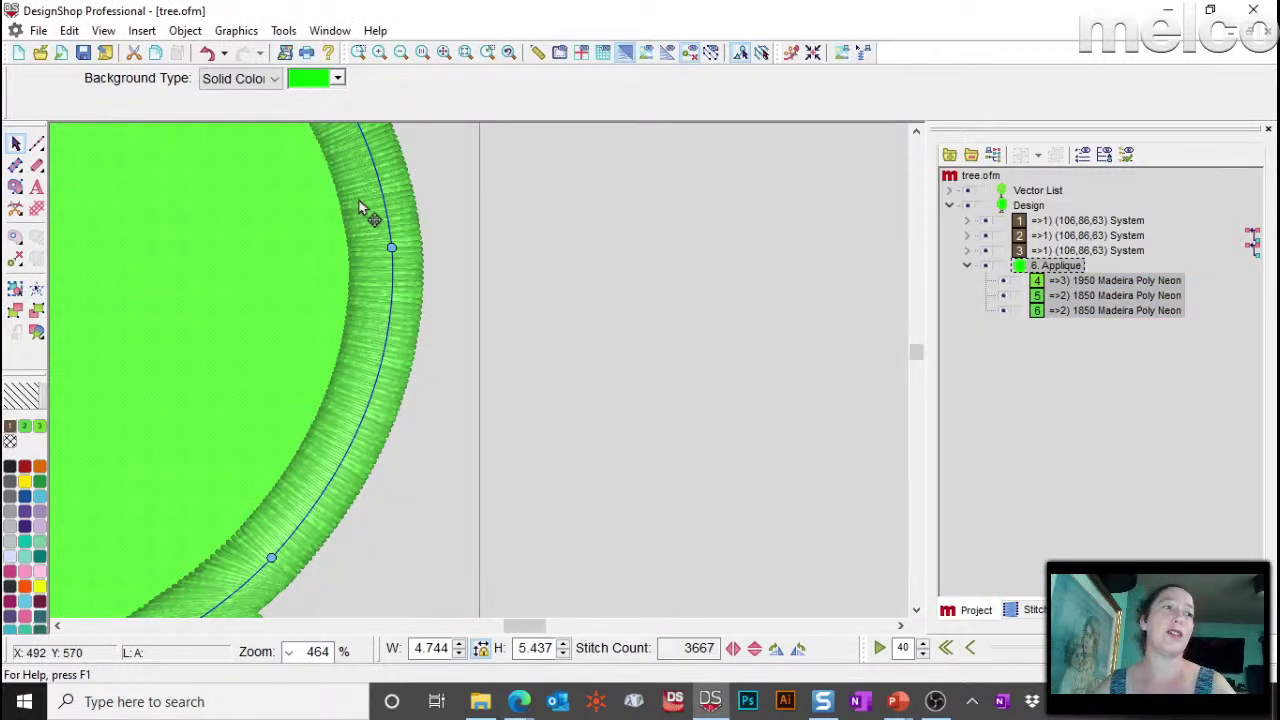
Step: Set the column width of the applique's cover stitch to 30 pt
right_click(407, 291)
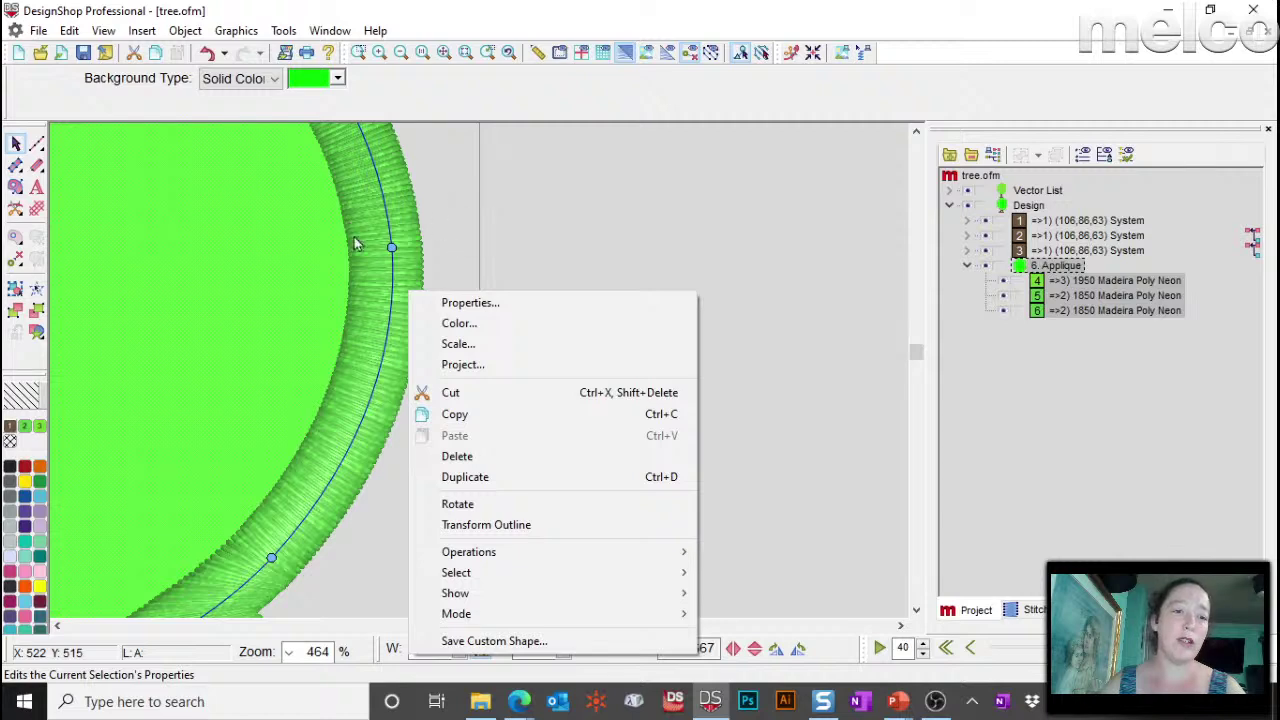
click(460, 302)
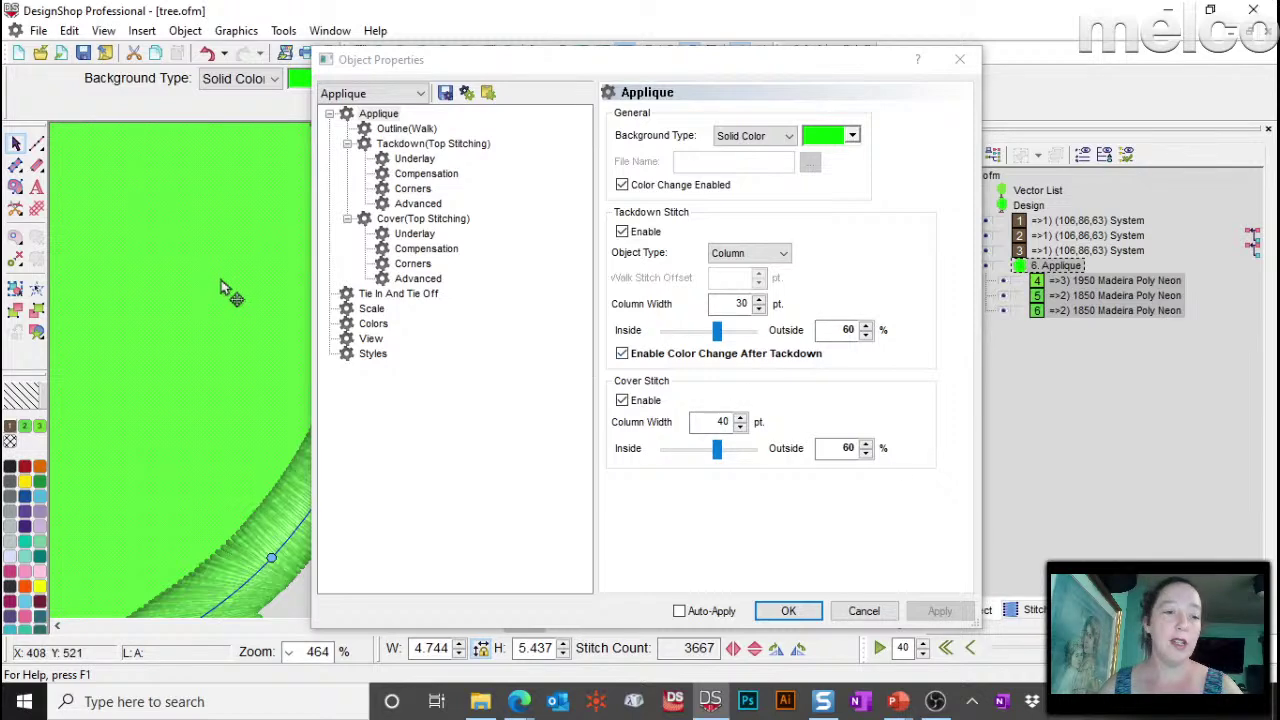
double_click(720, 421)
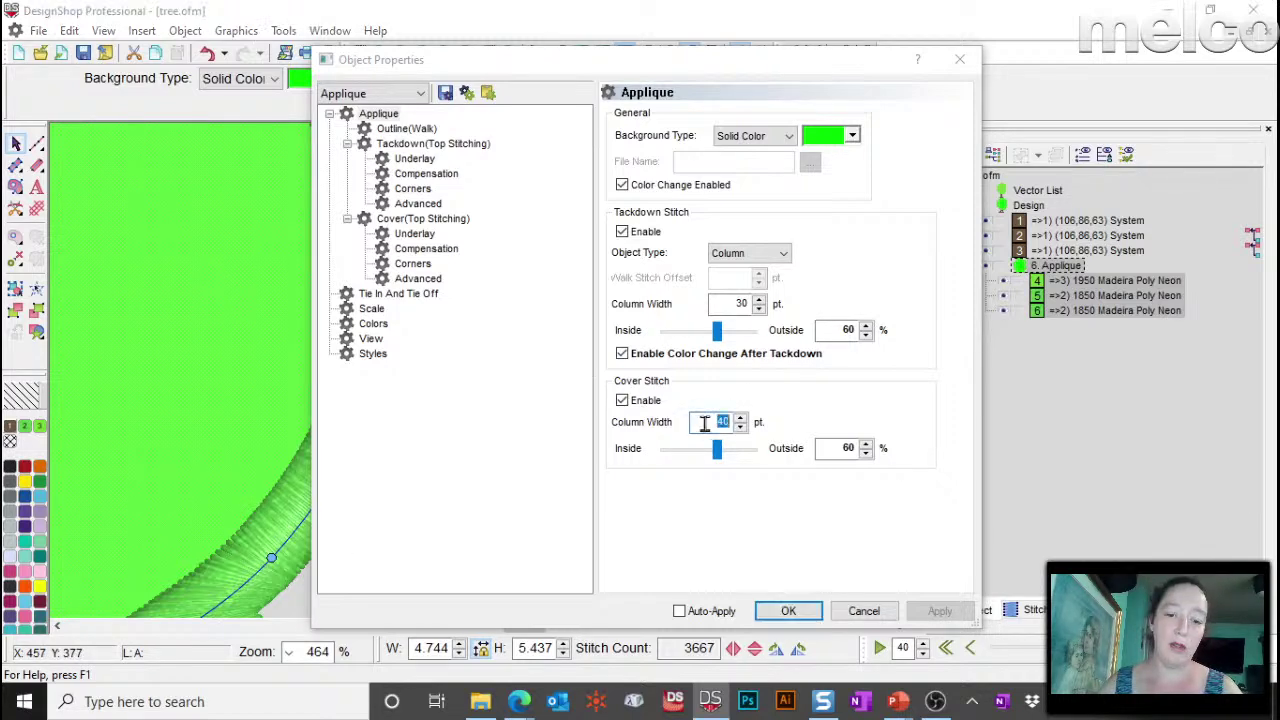
text(30)
key(Return)
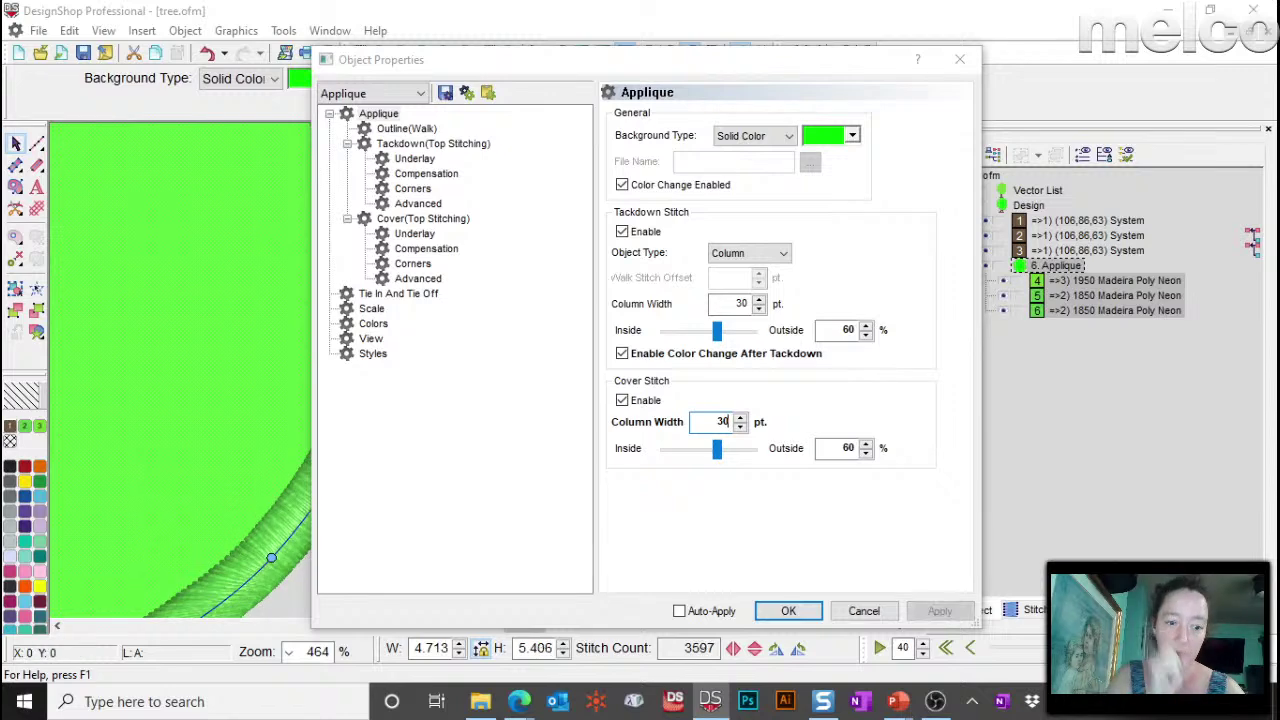
click(789, 611)
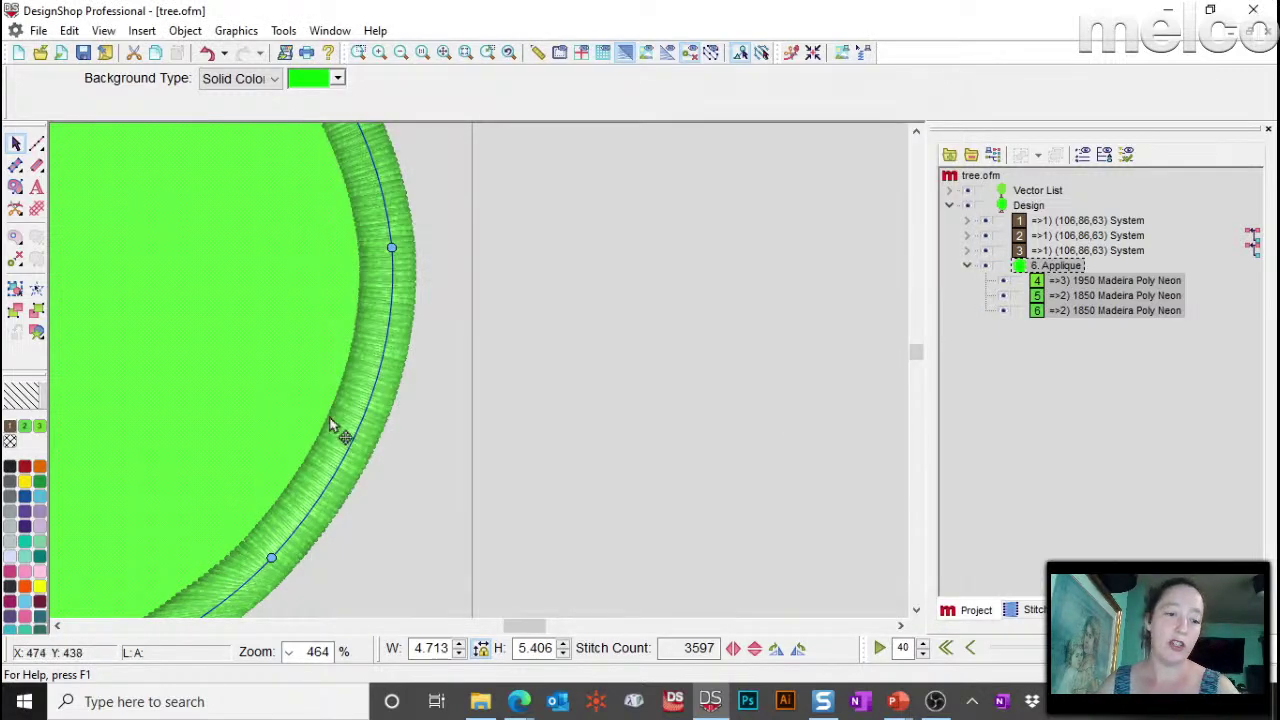